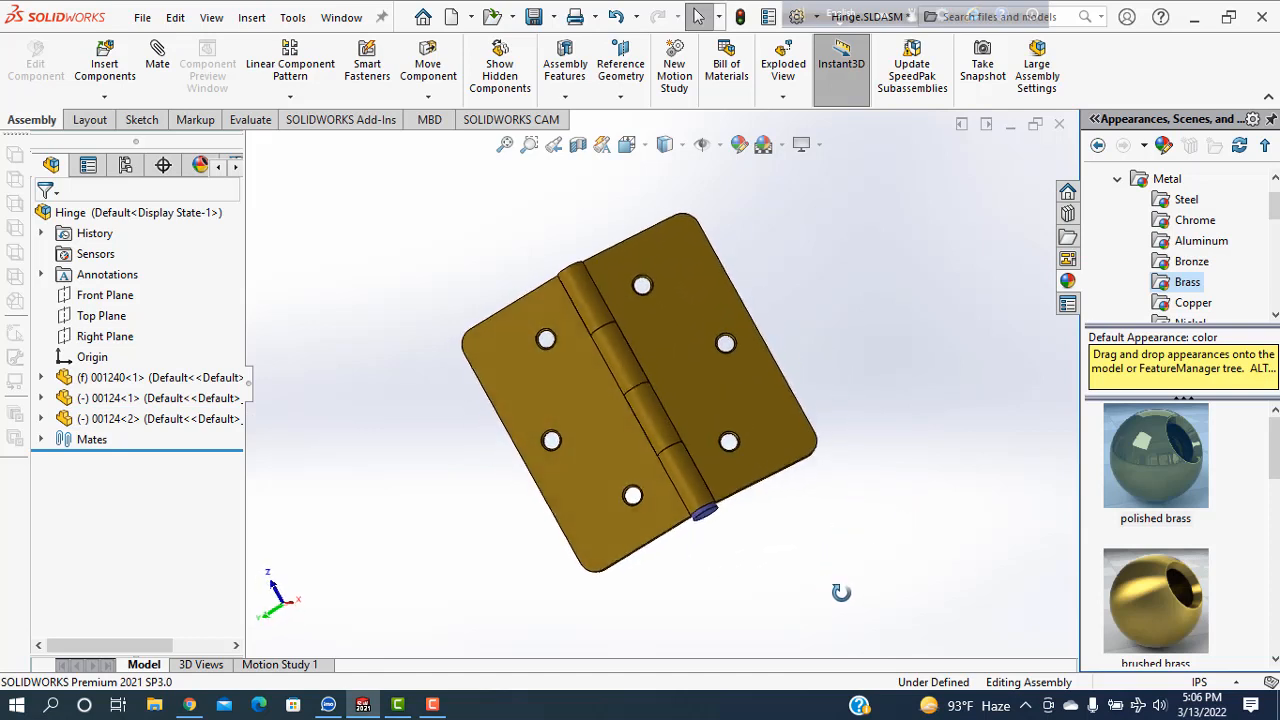
- Swing the free hinge leaf about the pin to check the assembly's motion
left_click(692, 426)
left_click_drag(692, 426, 859, 369)
left_click(859, 369)
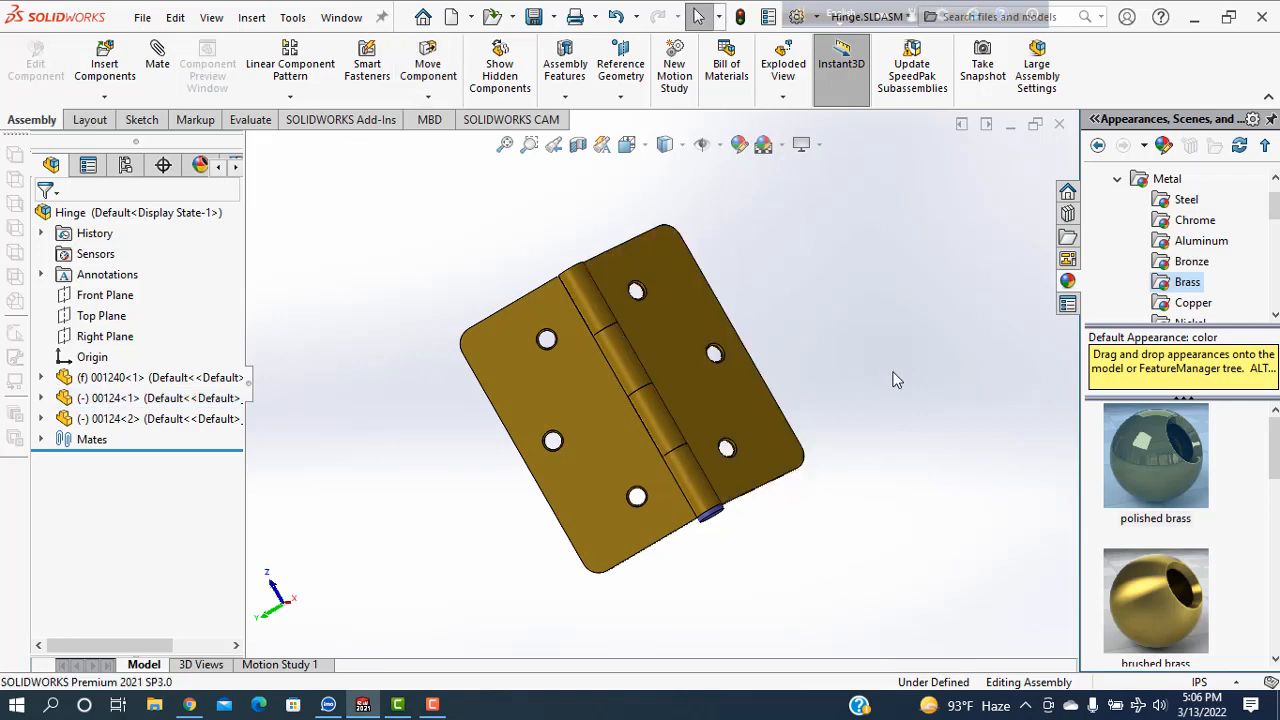
- Create a new part document and set its units to MMGS (millimeter, gram, second)
left_click(138, 18)
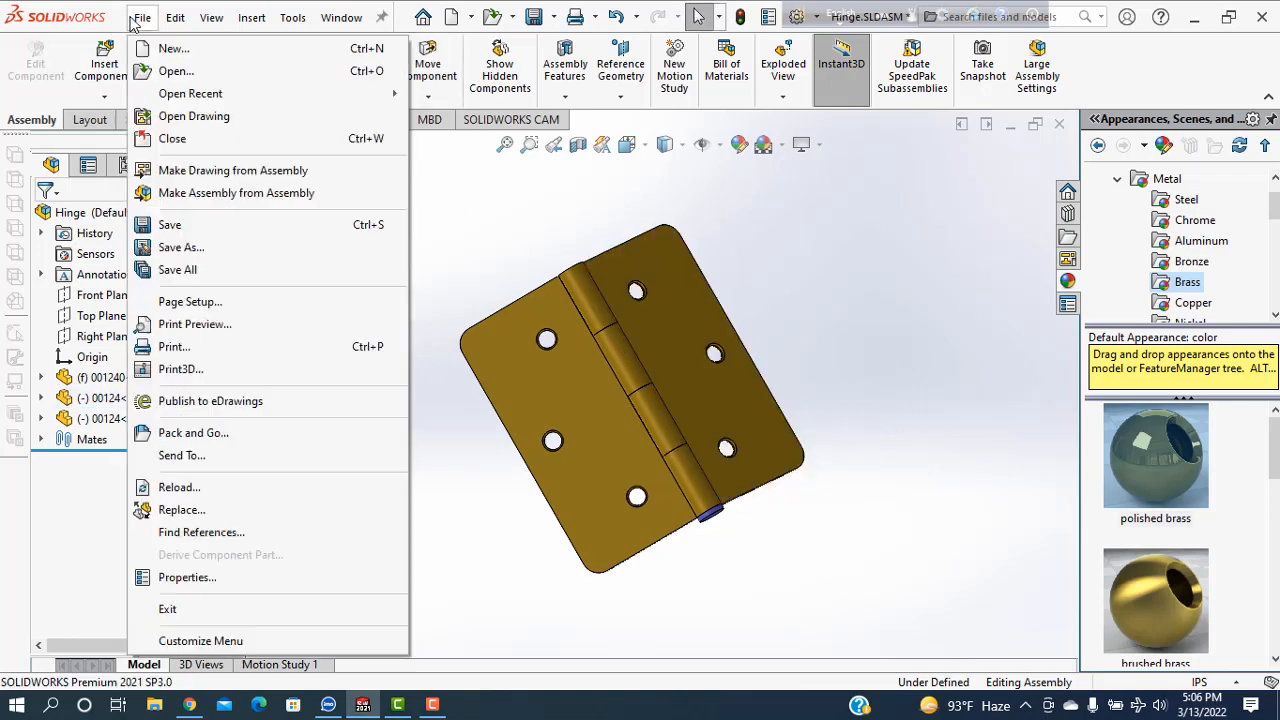
left_click(160, 46)
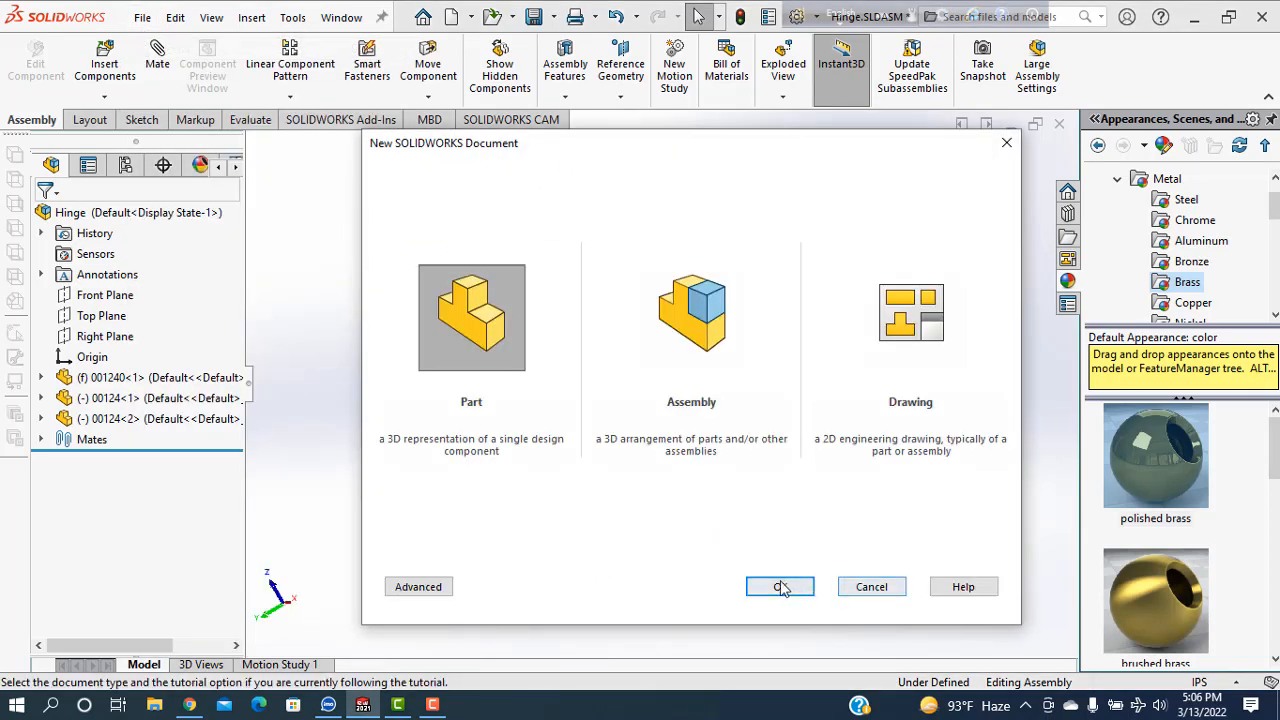
left_click(782, 588)
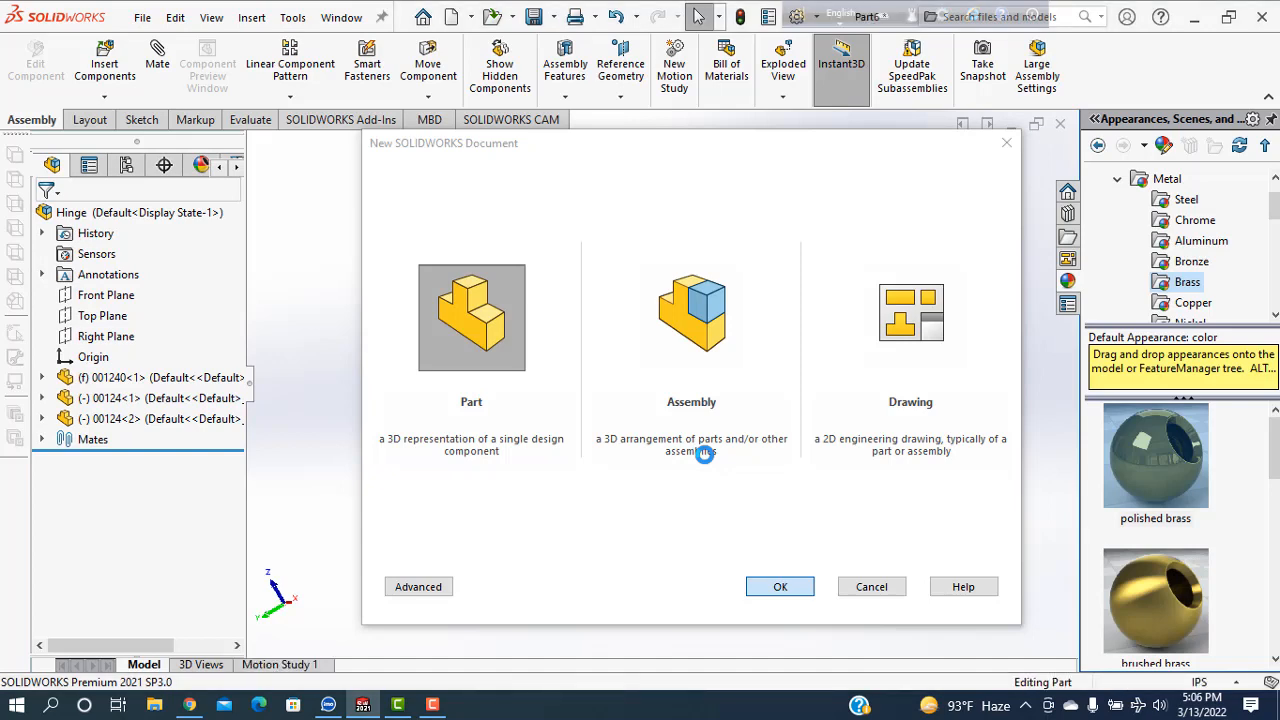
left_click(1224, 683)
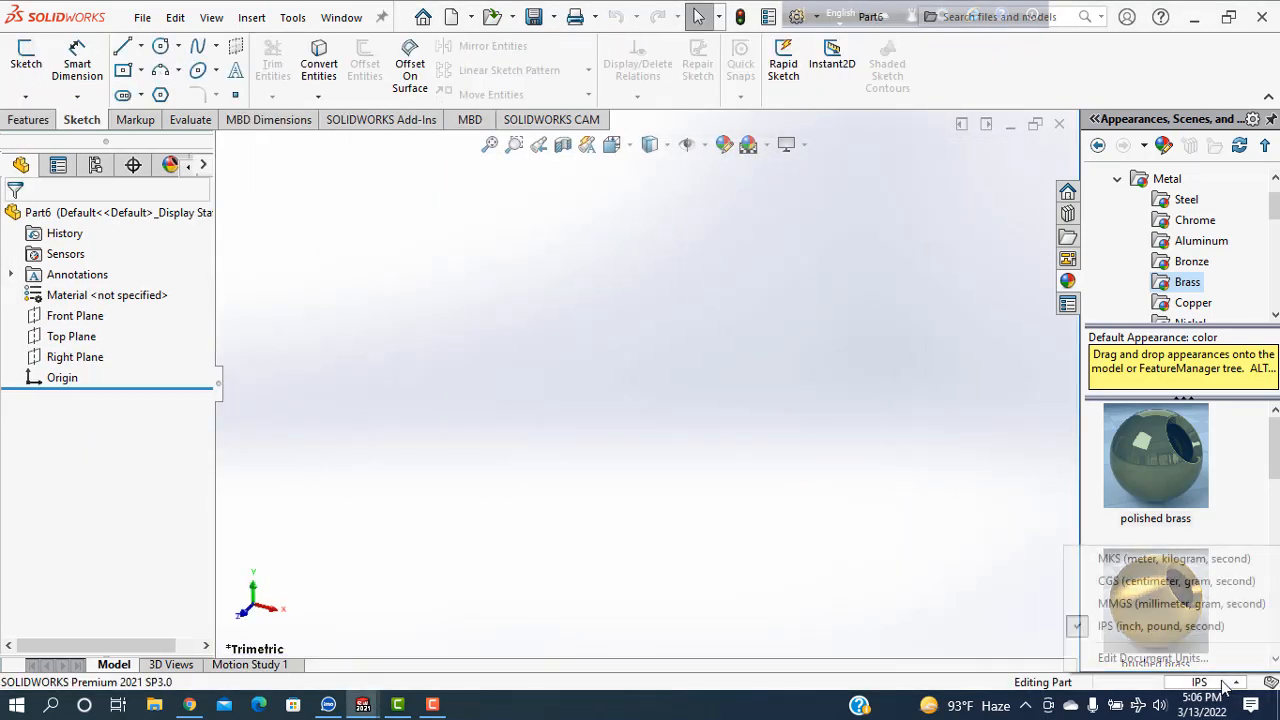
left_click(1116, 604)
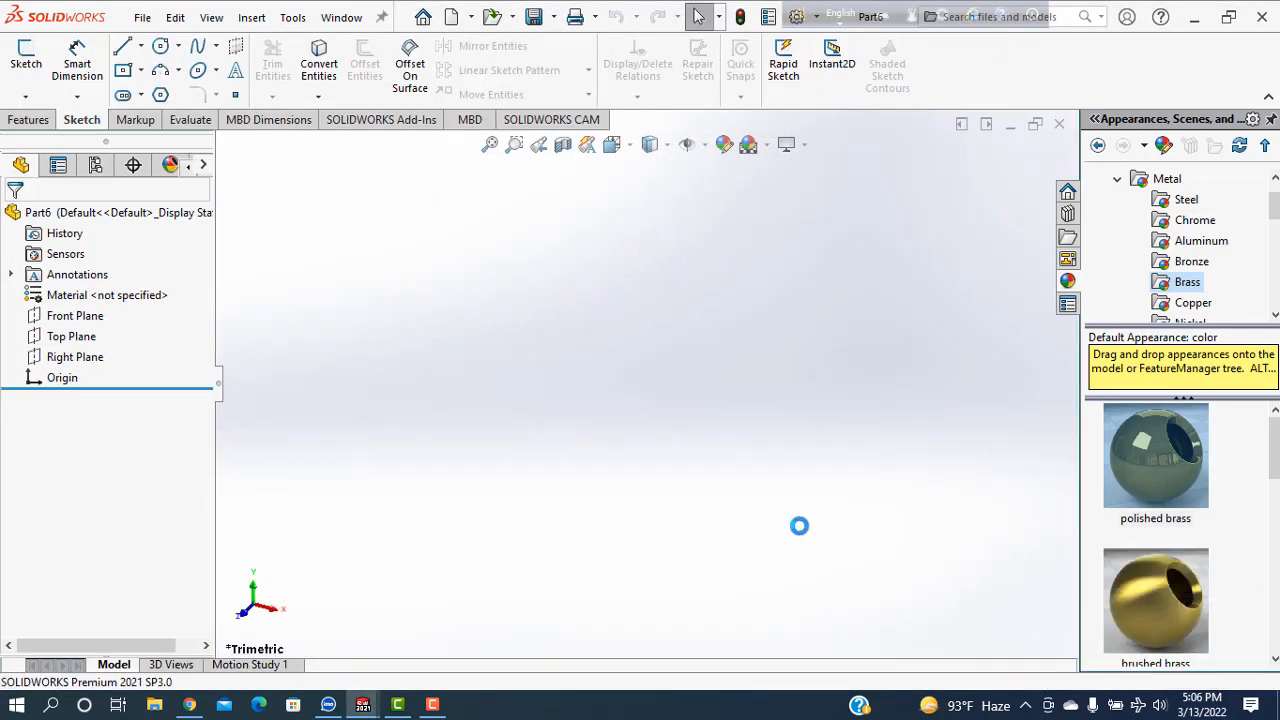
- Sketch a center rectangle of about 136 by 55 mm on the Top Plane, centred on the origin
left_click(68, 336)
left_click(98, 316)
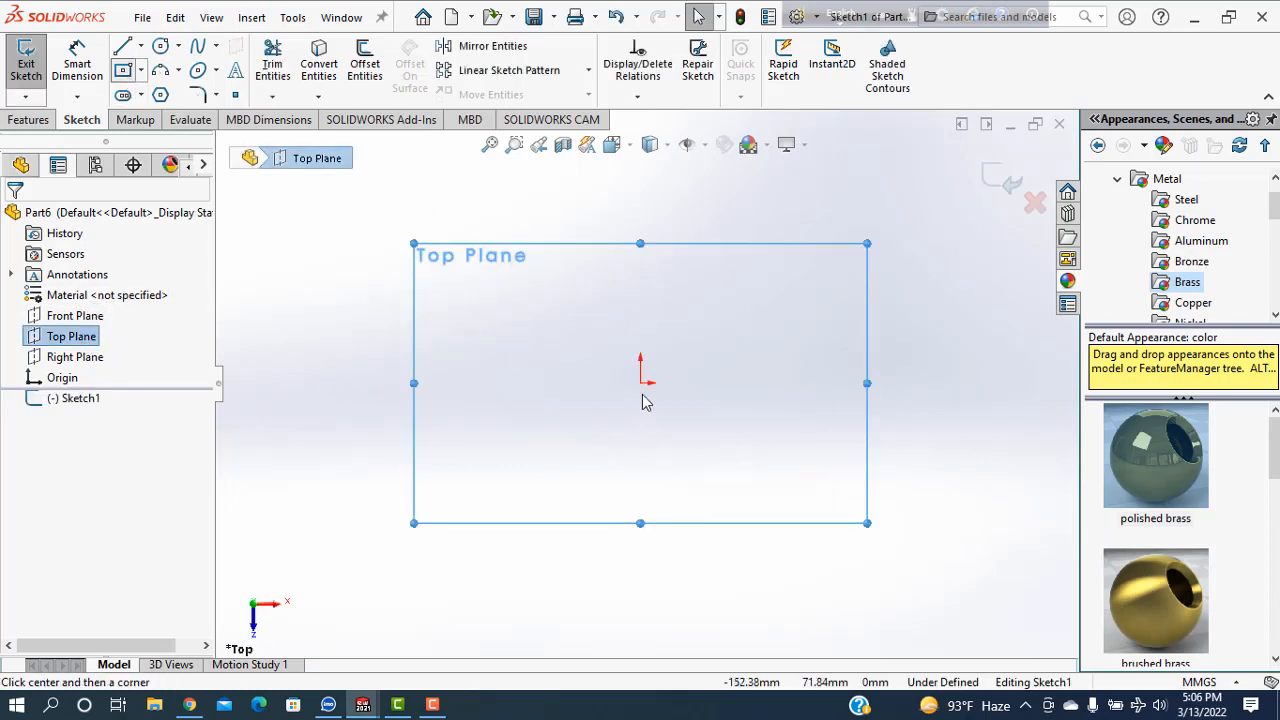
left_click(640, 383)
left_click(814, 453)
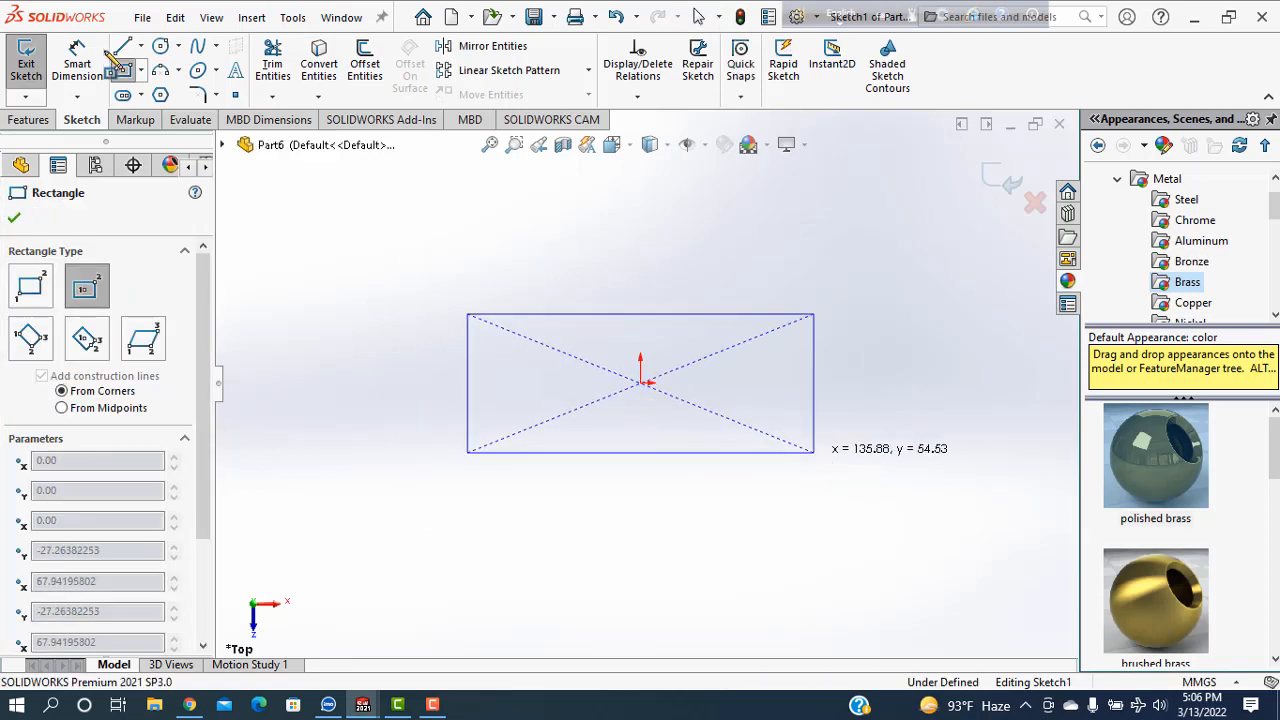
- Dimension the rectangle to 80 mm wide and 35 mm high
left_click(84, 68)
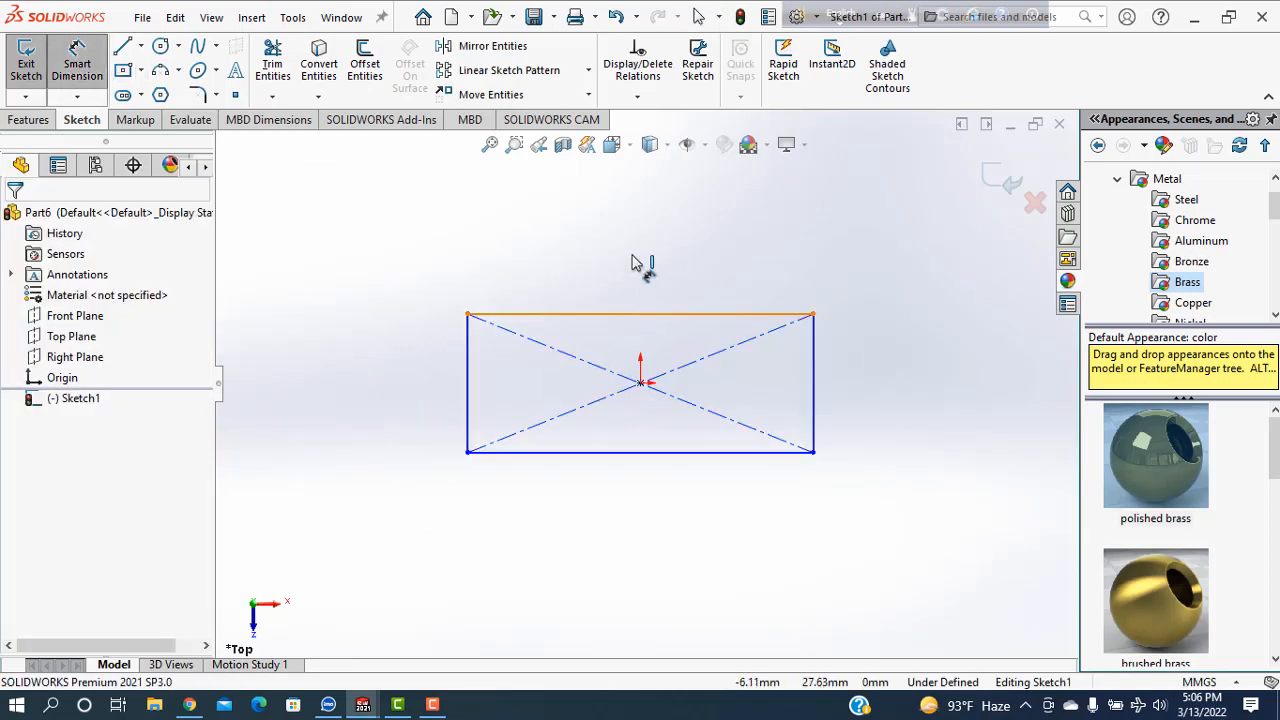
left_click(636, 314)
left_click(634, 262)
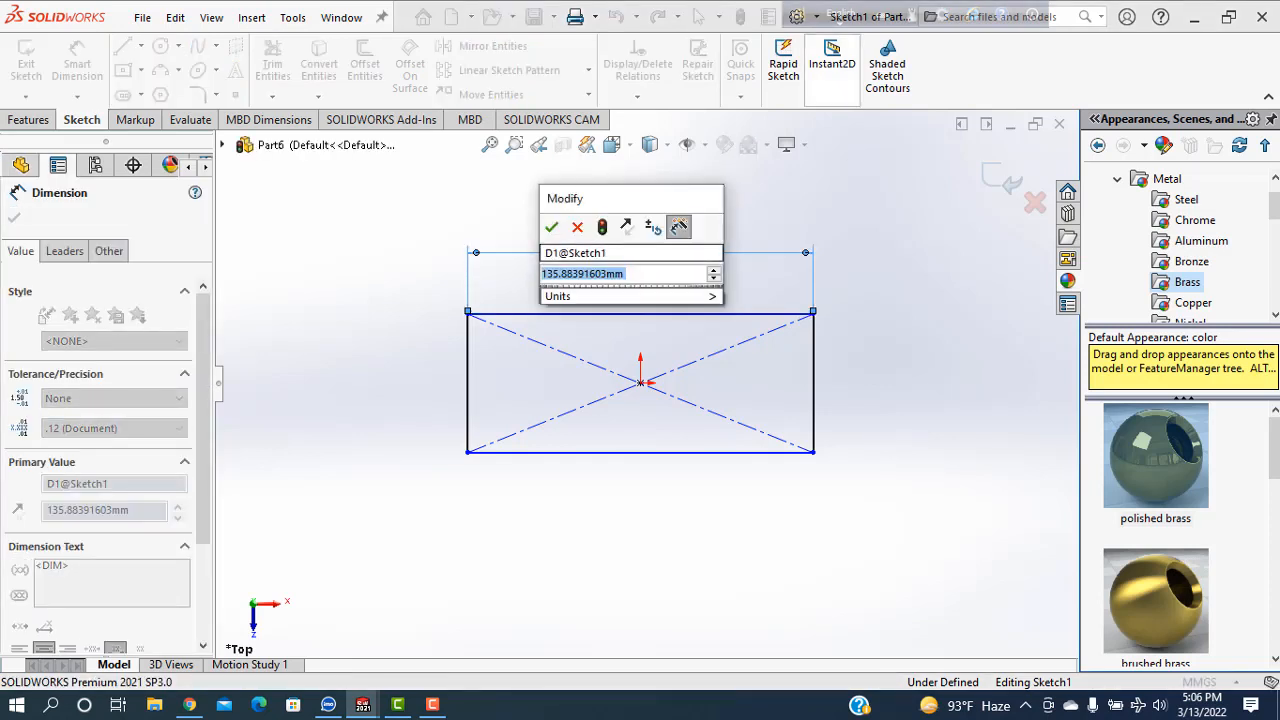
type("80")
key("Return")
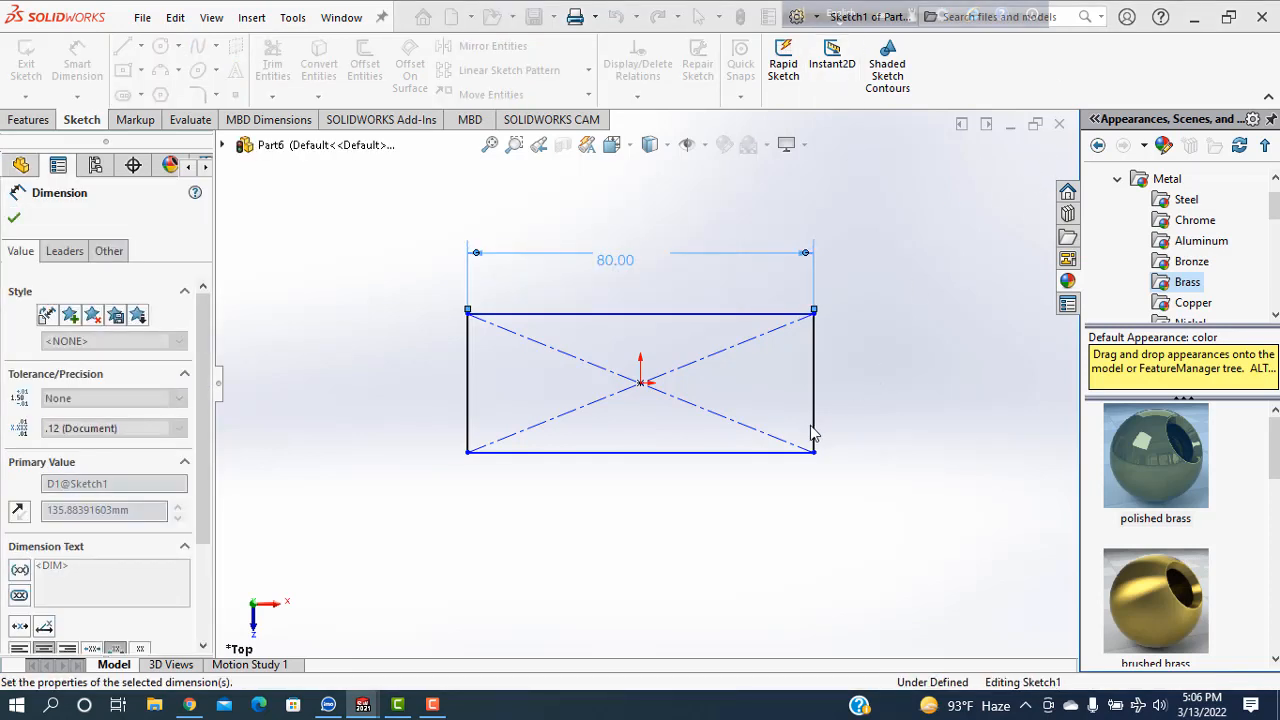
left_click(815, 436)
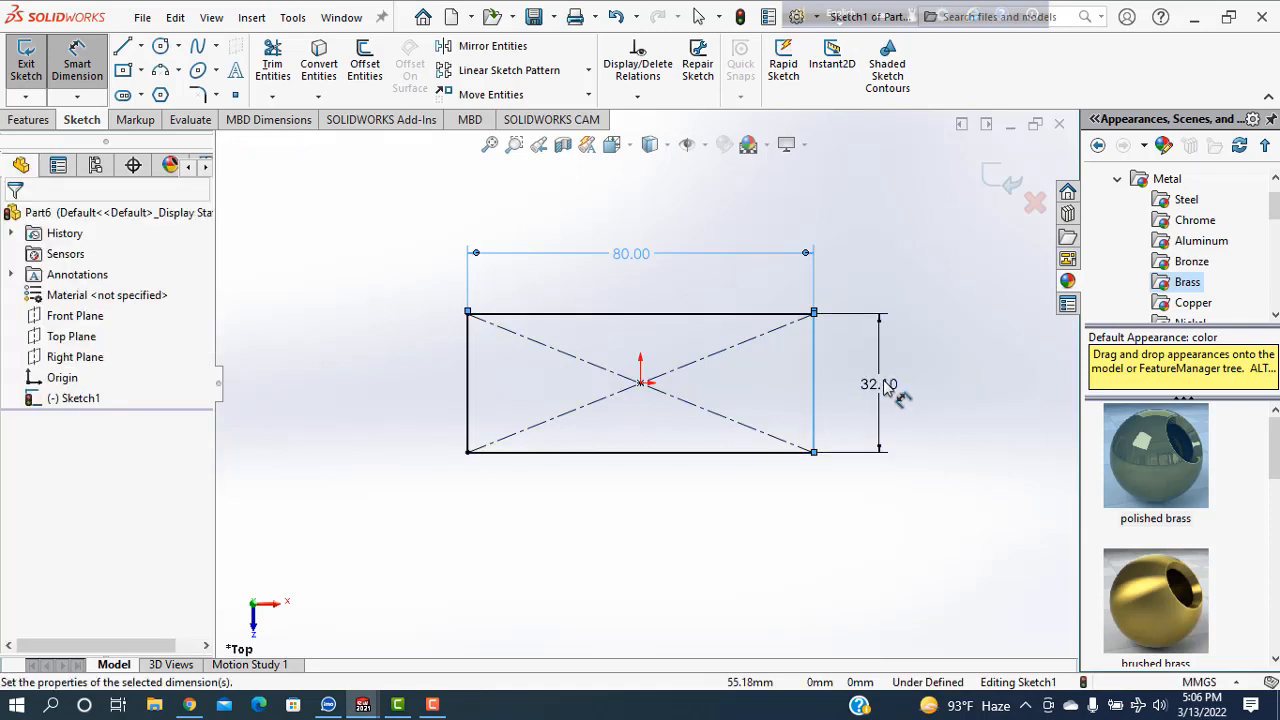
left_click(885, 388)
key("Return")
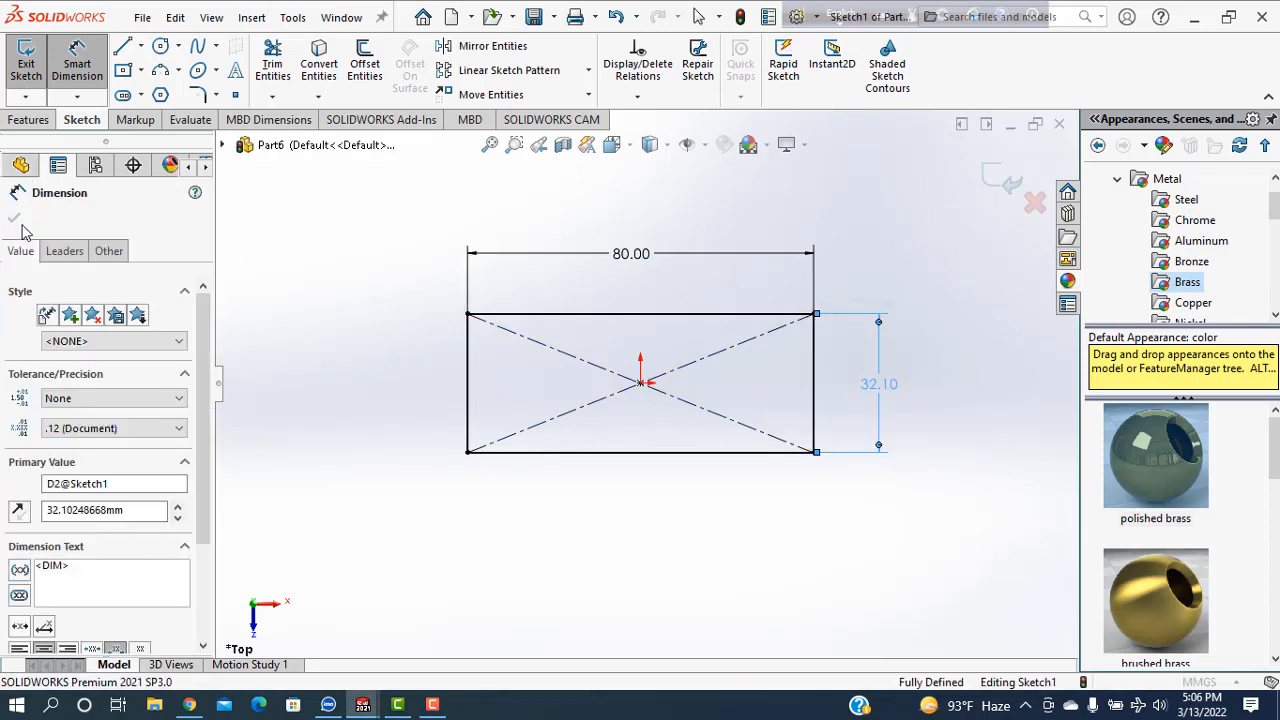
left_click(22, 219)
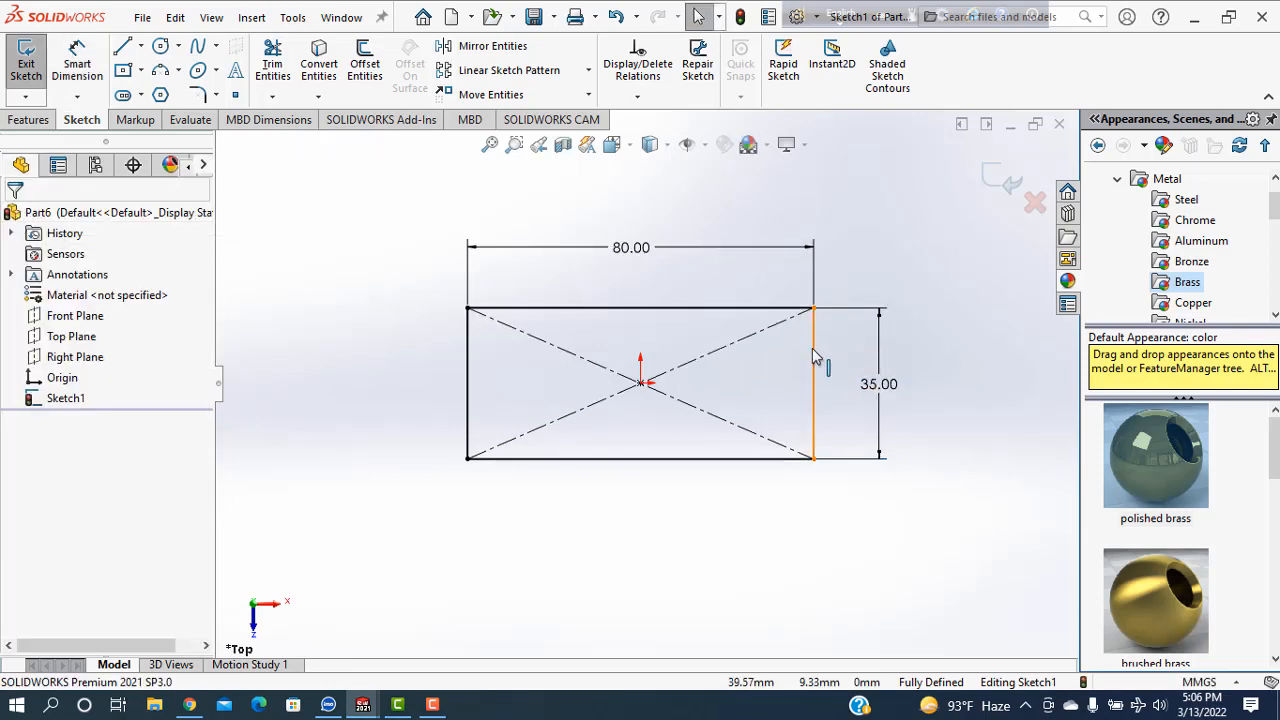
- Round the two corners on the rectangle's upper edge with 5 mm sketch fillets
left_click(199, 97)
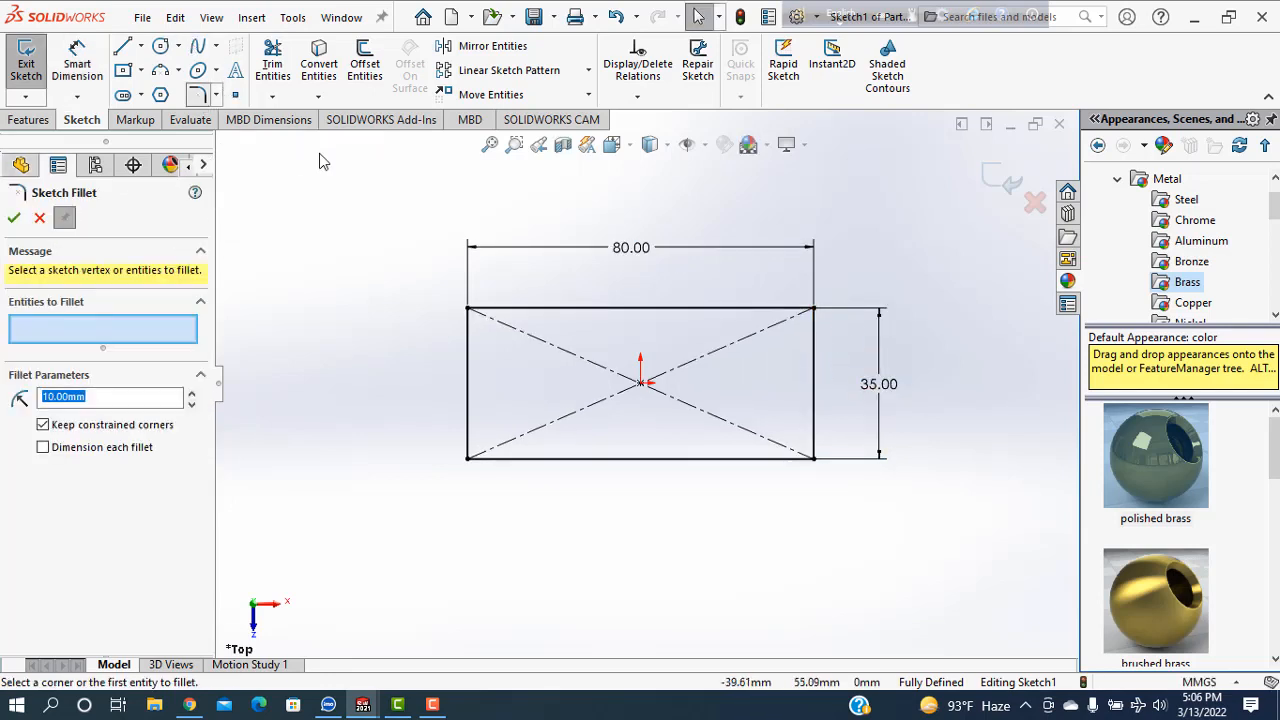
left_click(467, 308)
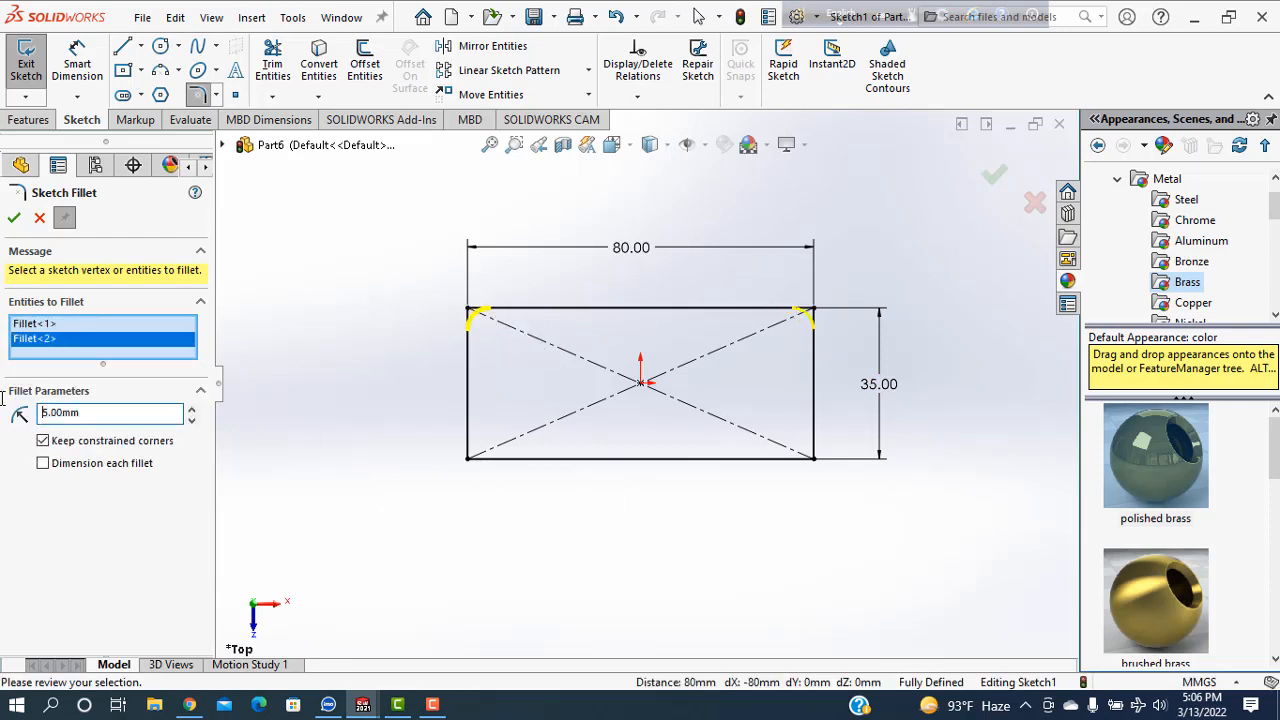
left_click(13, 222)
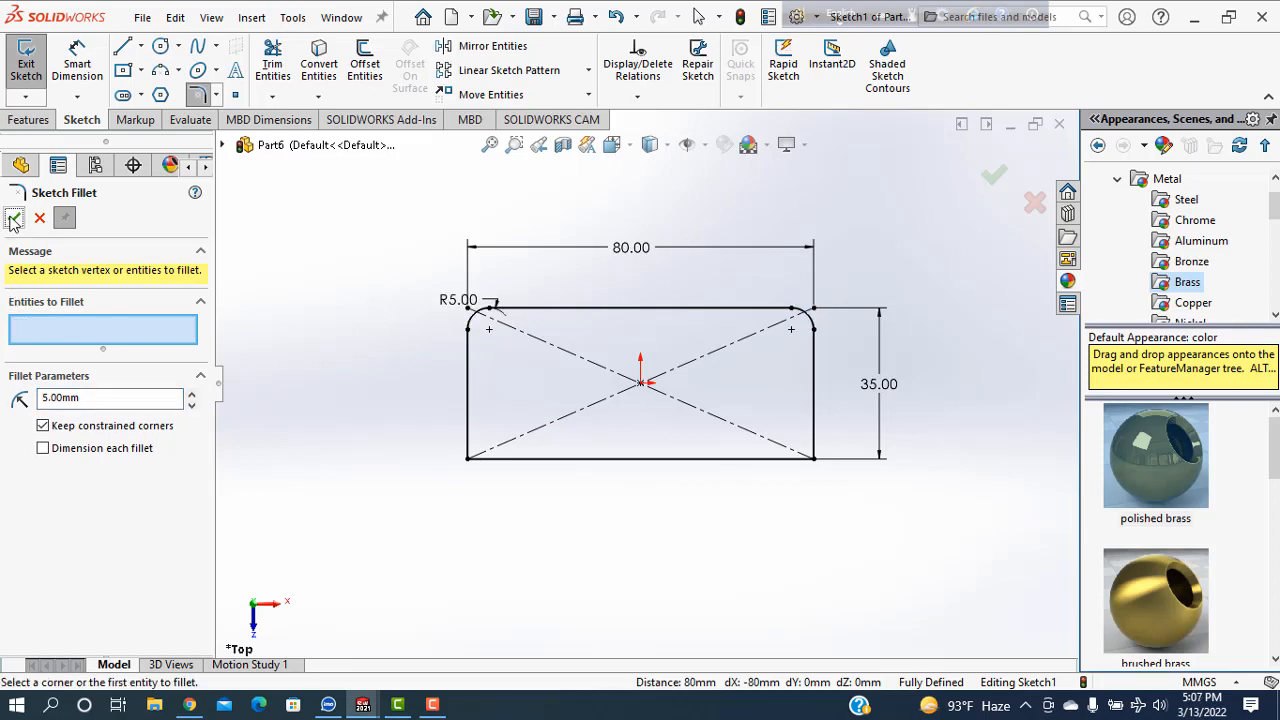
left_click(13, 222)
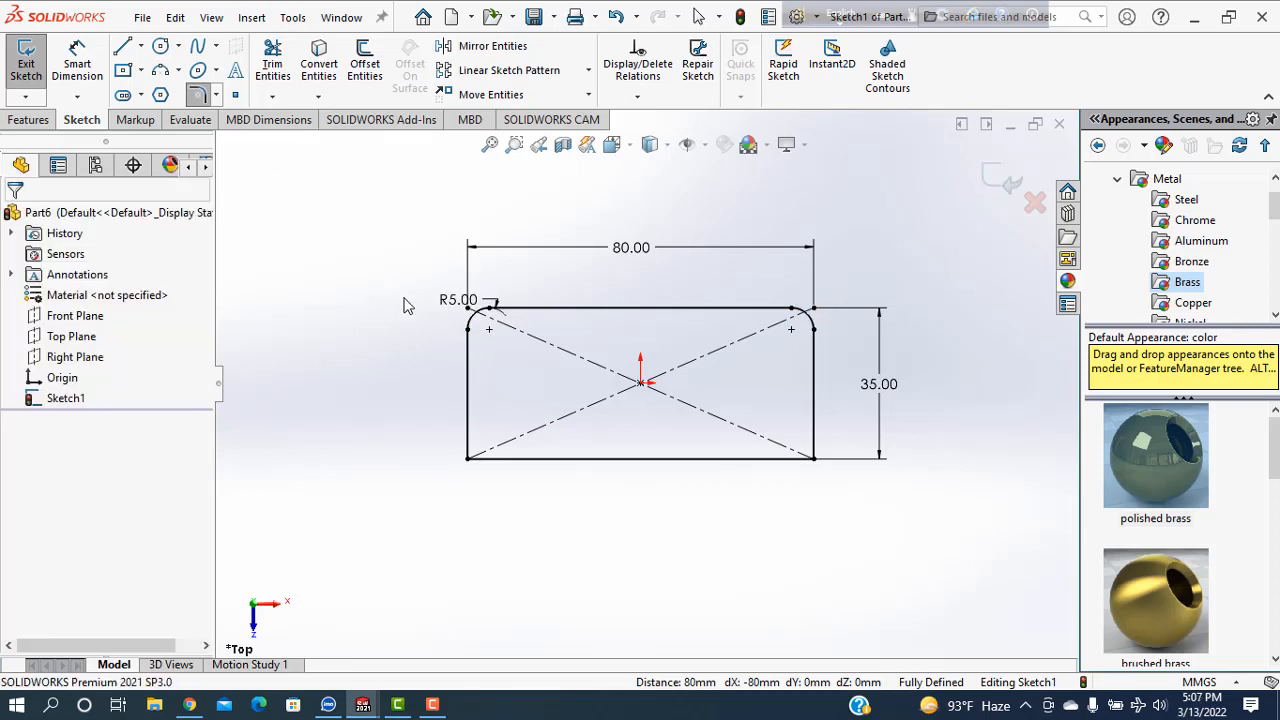
- Extrude the rounded rectangle as a blind boss 1.5 mm deep
left_click(33, 120)
left_click(30, 70)
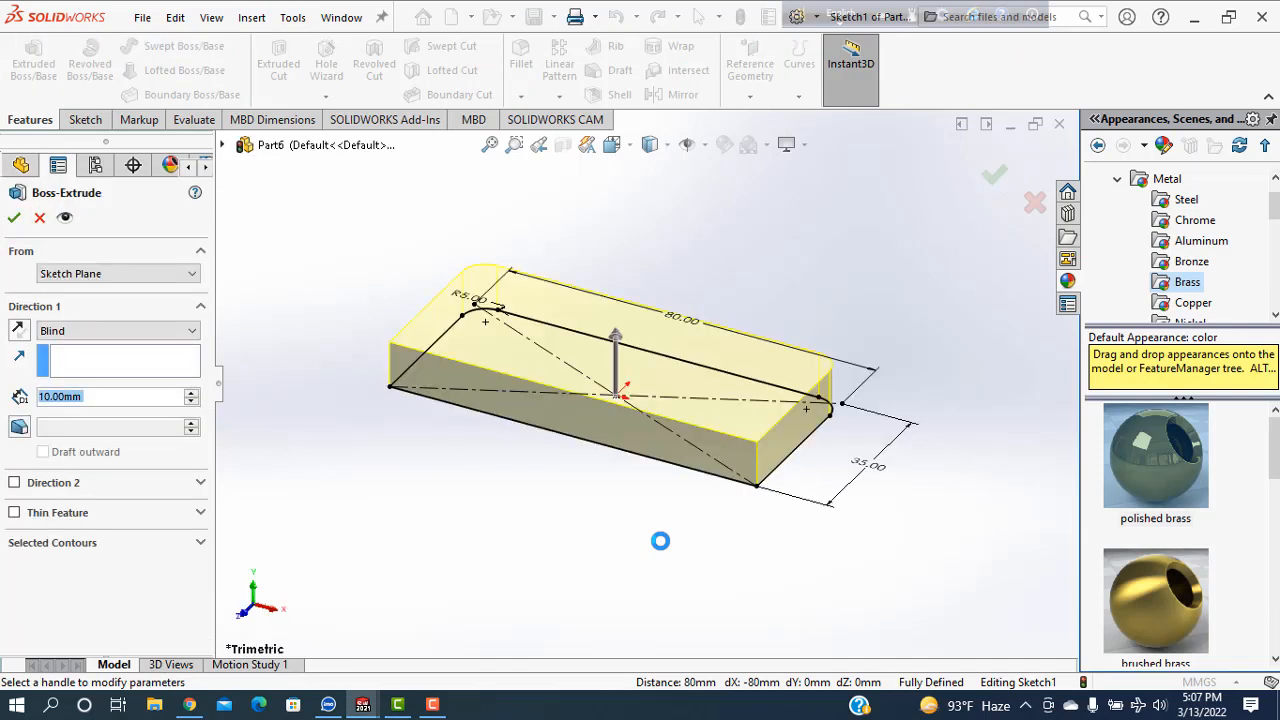
type("1.5")
key("Return")
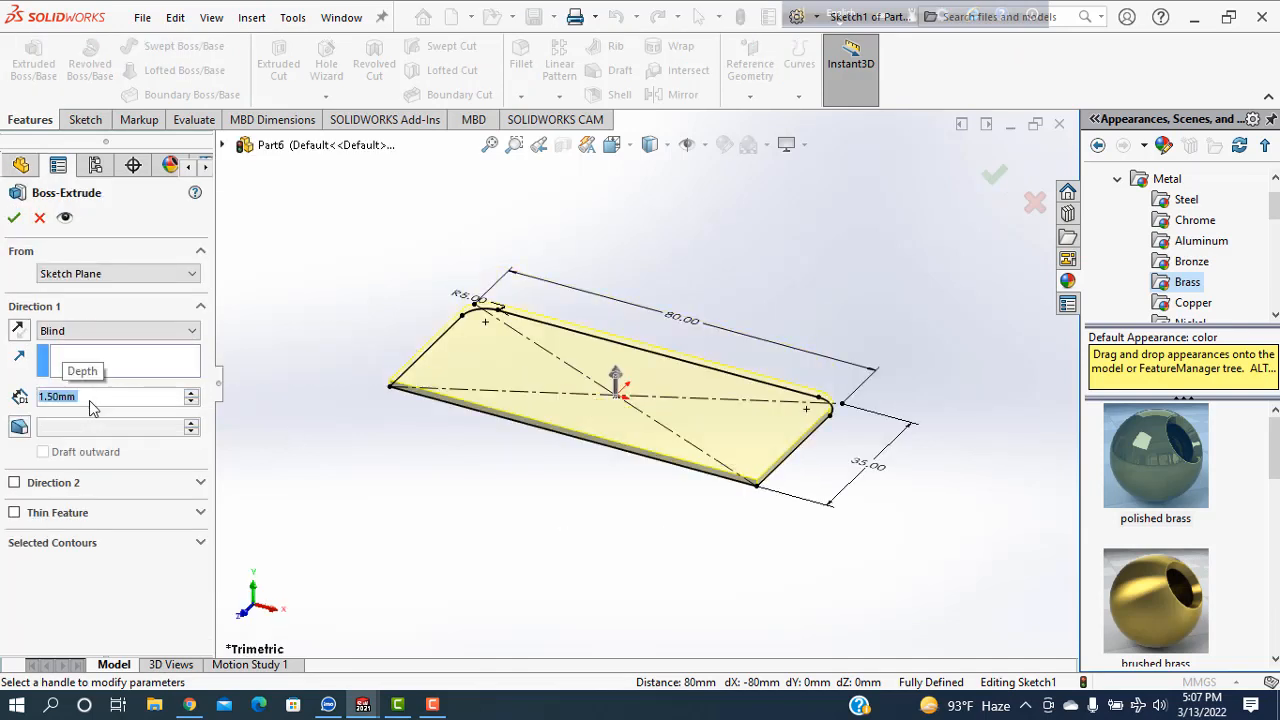
left_click(14, 217)
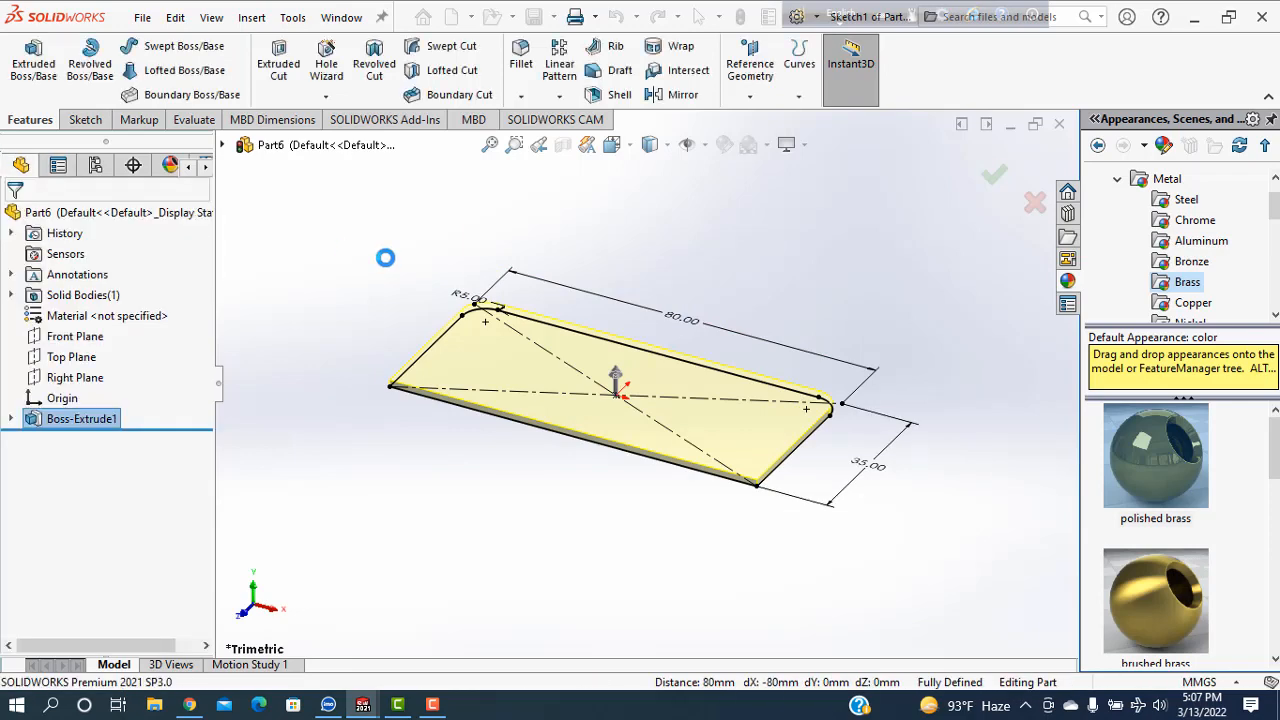
- Start a sketch on the plate's narrow end face and draw a circle about 7.5 mm in diameter beyond its unrounded end
middle_click_drag(451, 457, 652, 330)
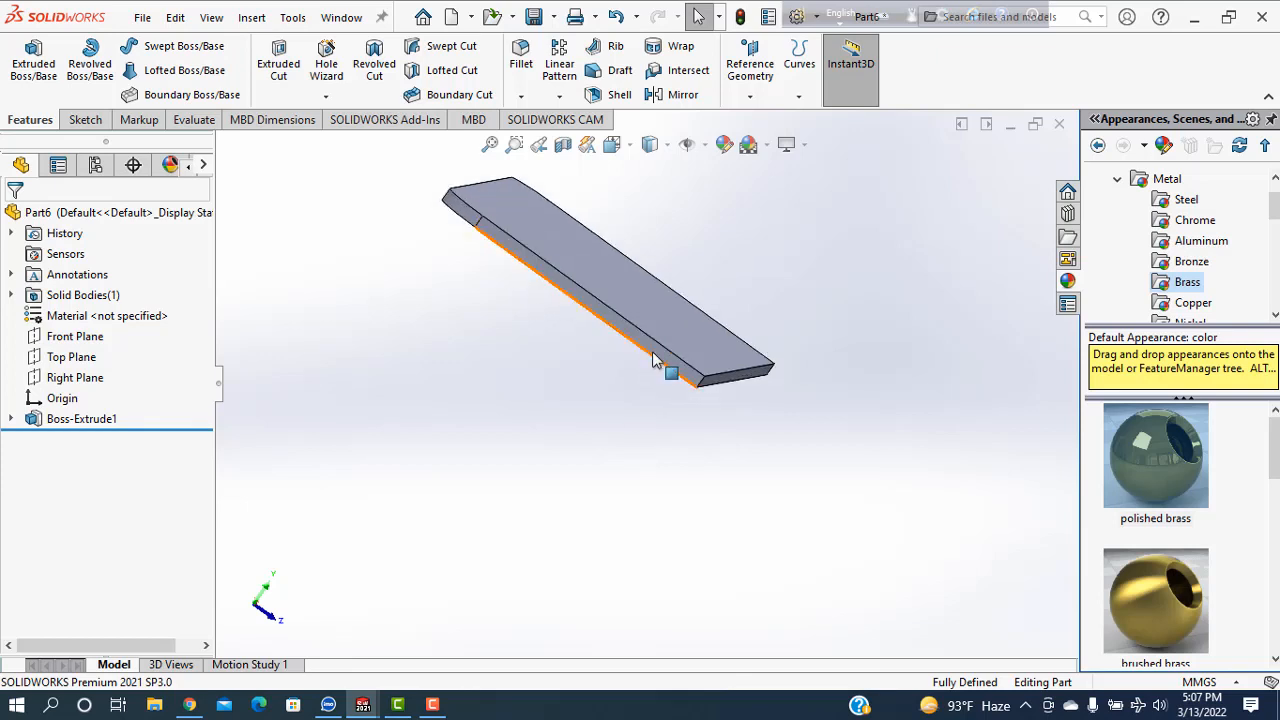
left_click(654, 360)
left_click(736, 296)
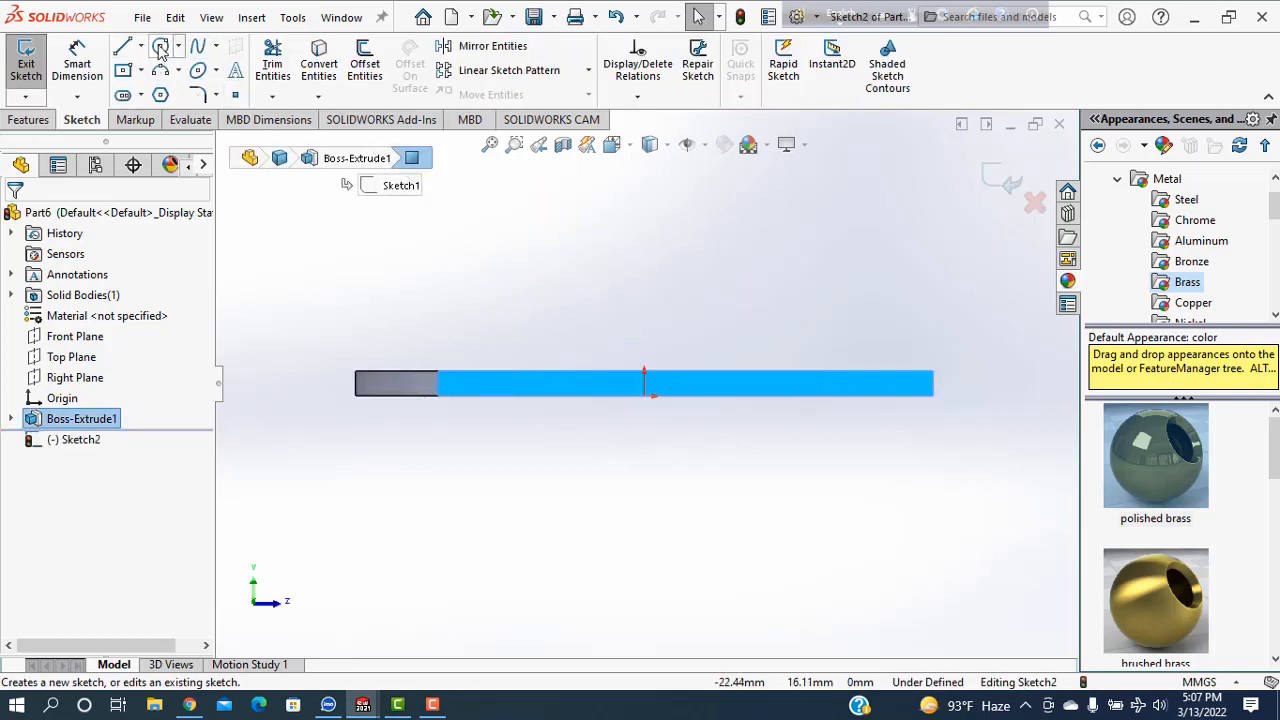
left_click(160, 47)
key("z")
key("z")
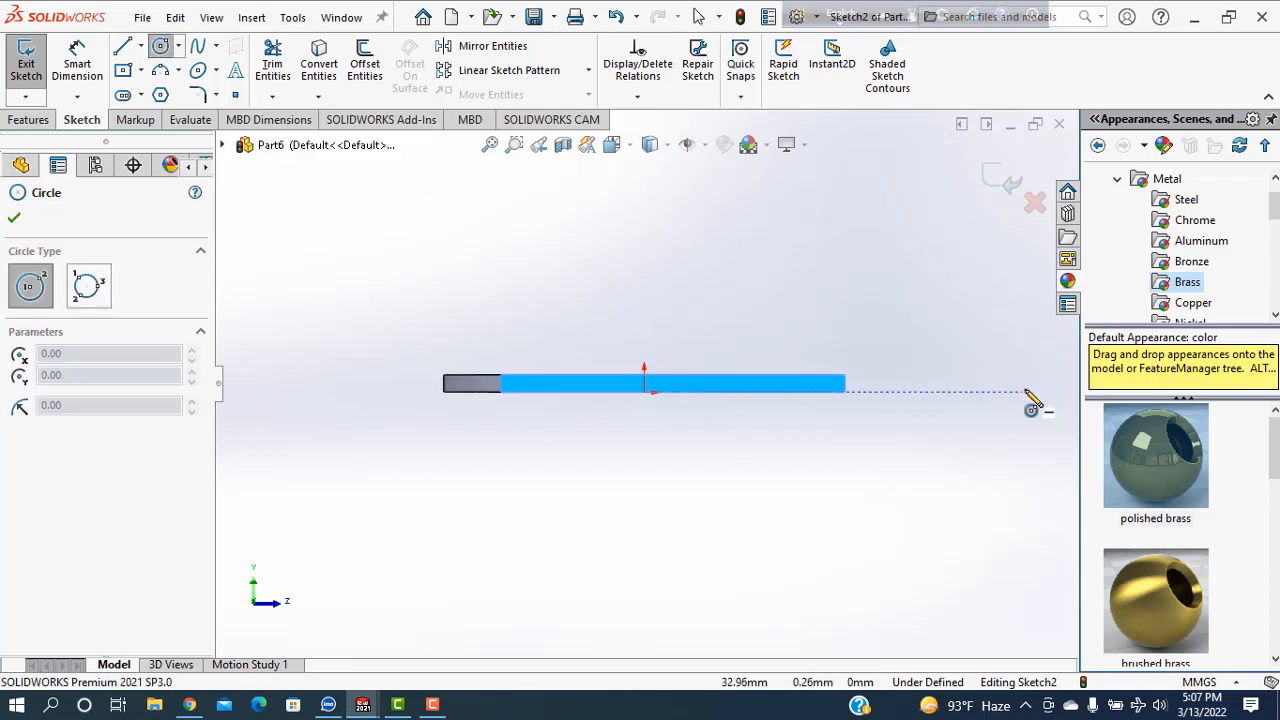
left_click(1023, 384)
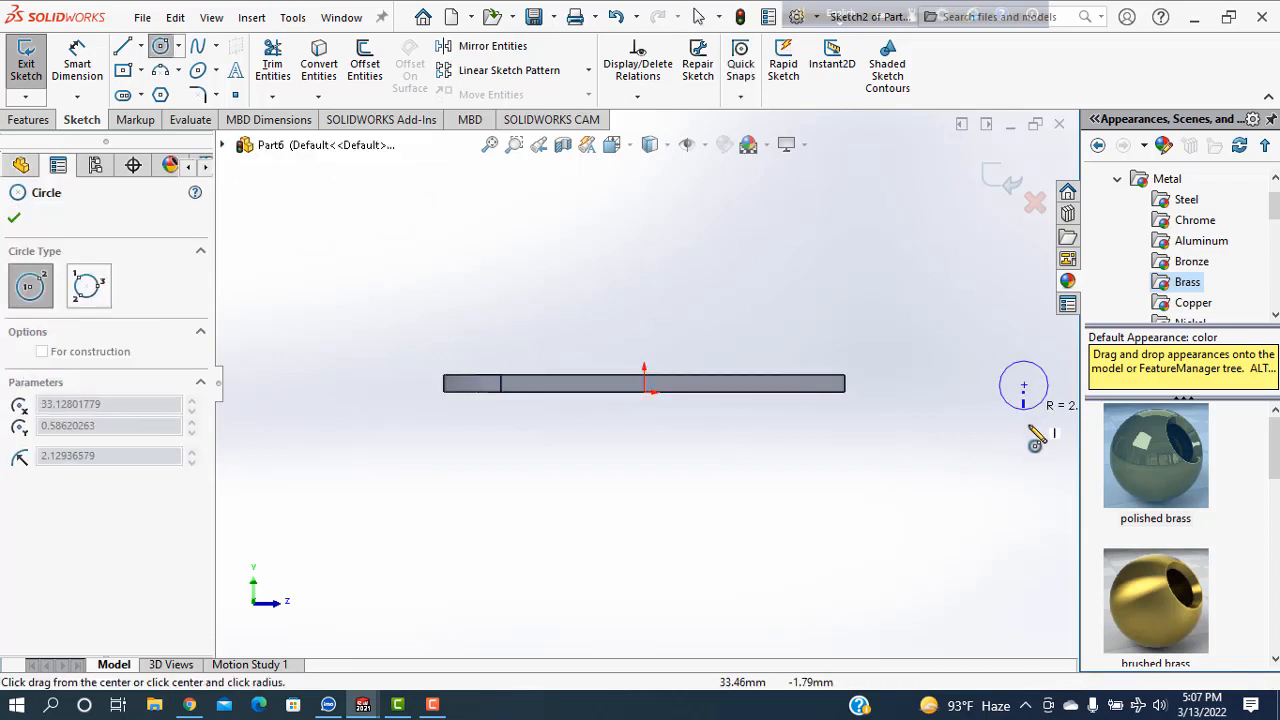
left_click(1053, 414)
- Dimension the circle's diameter to 8 mm
left_click(78, 68)
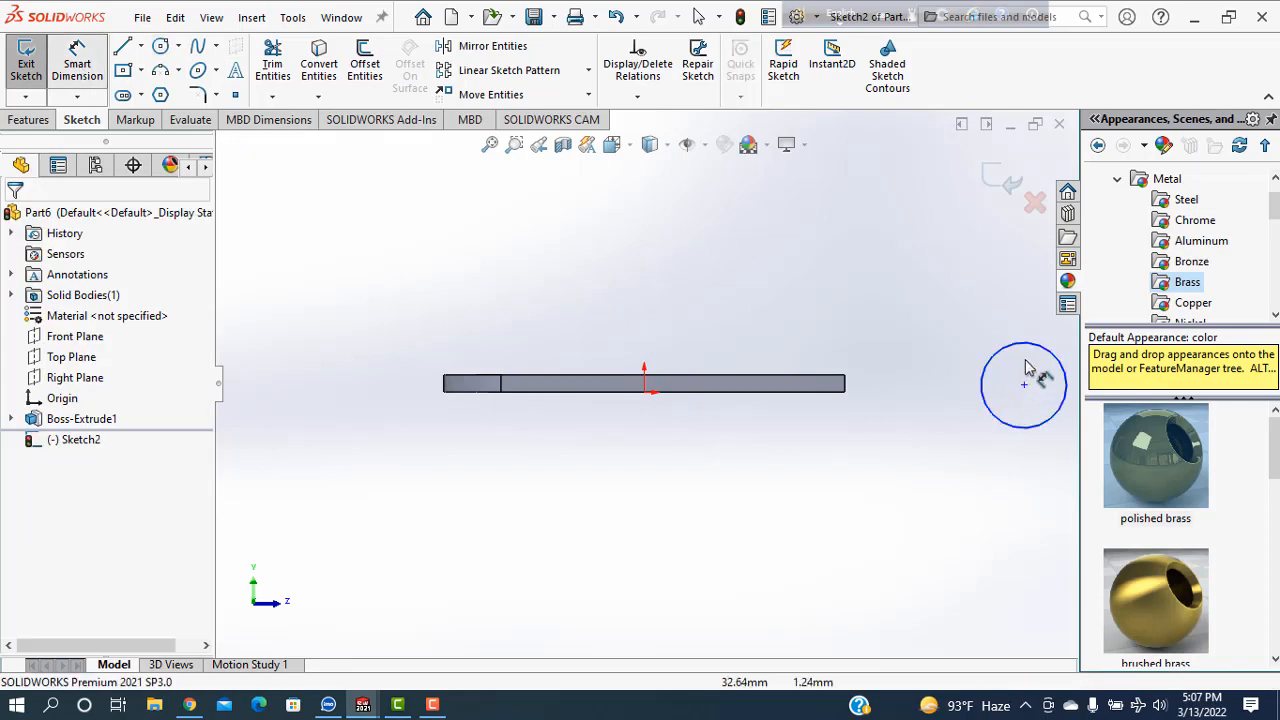
left_click(1028, 345)
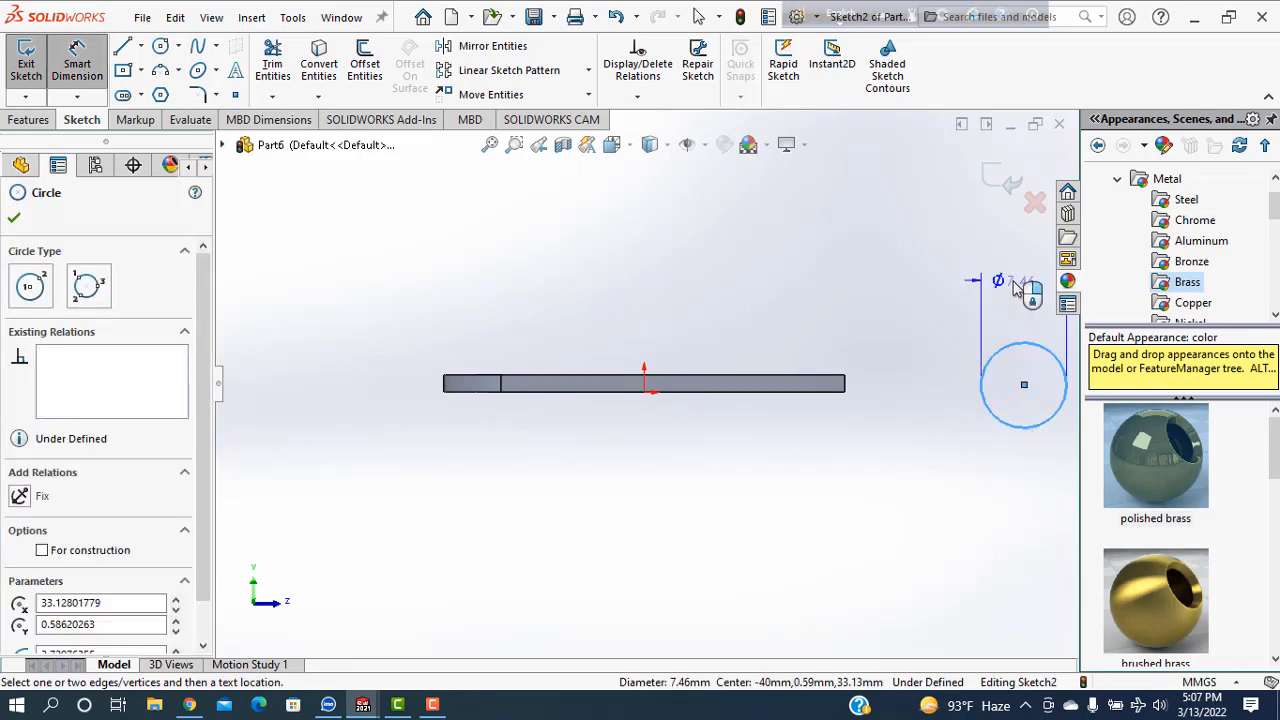
left_click(1014, 282)
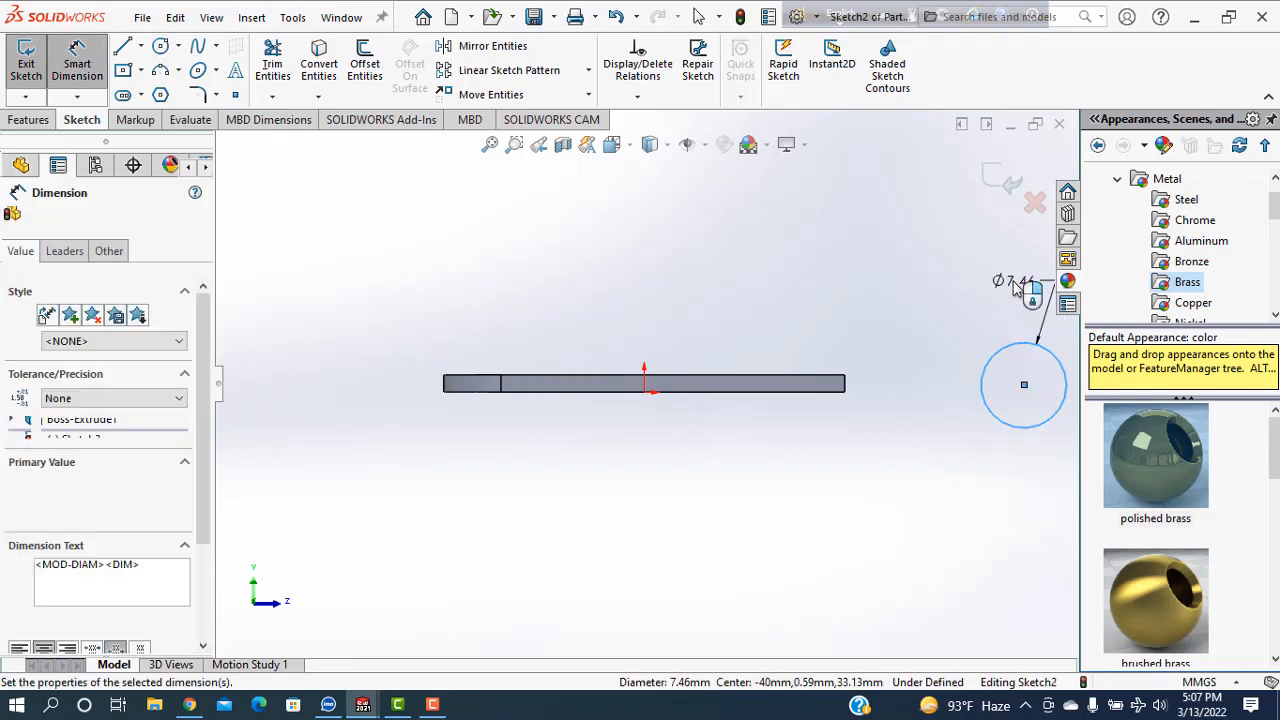
key("Return")
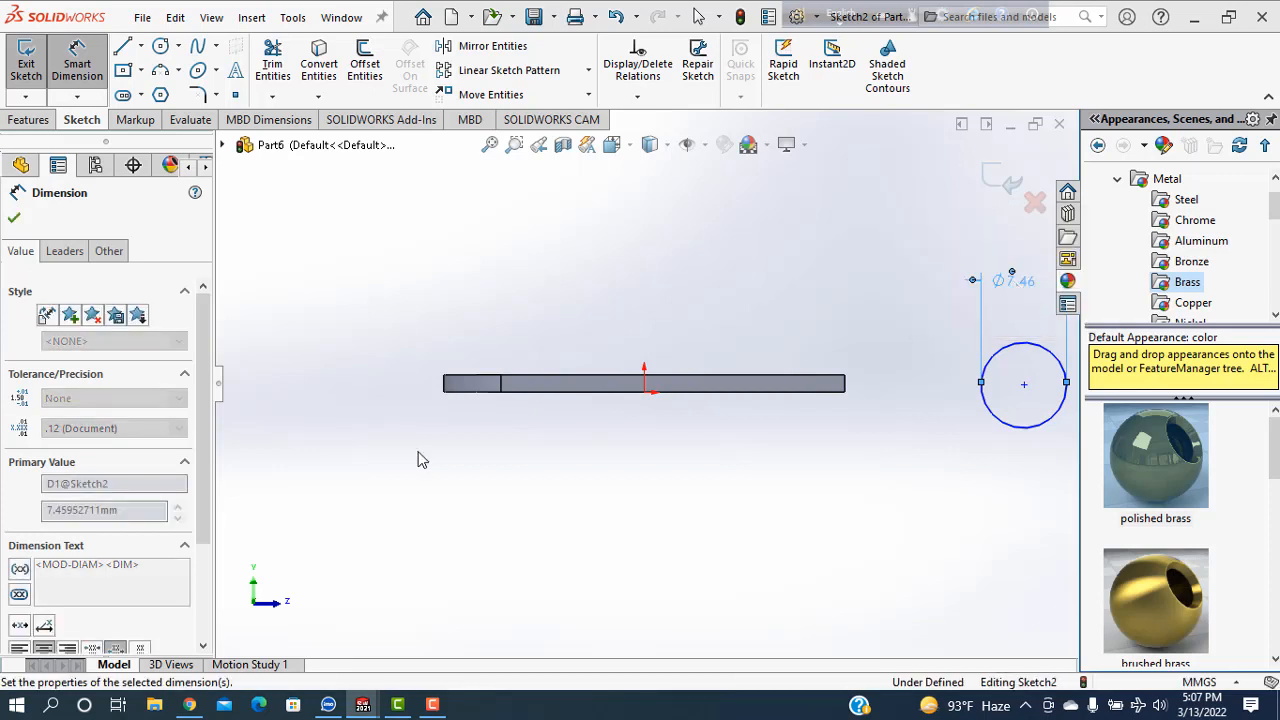
left_click(14, 218)
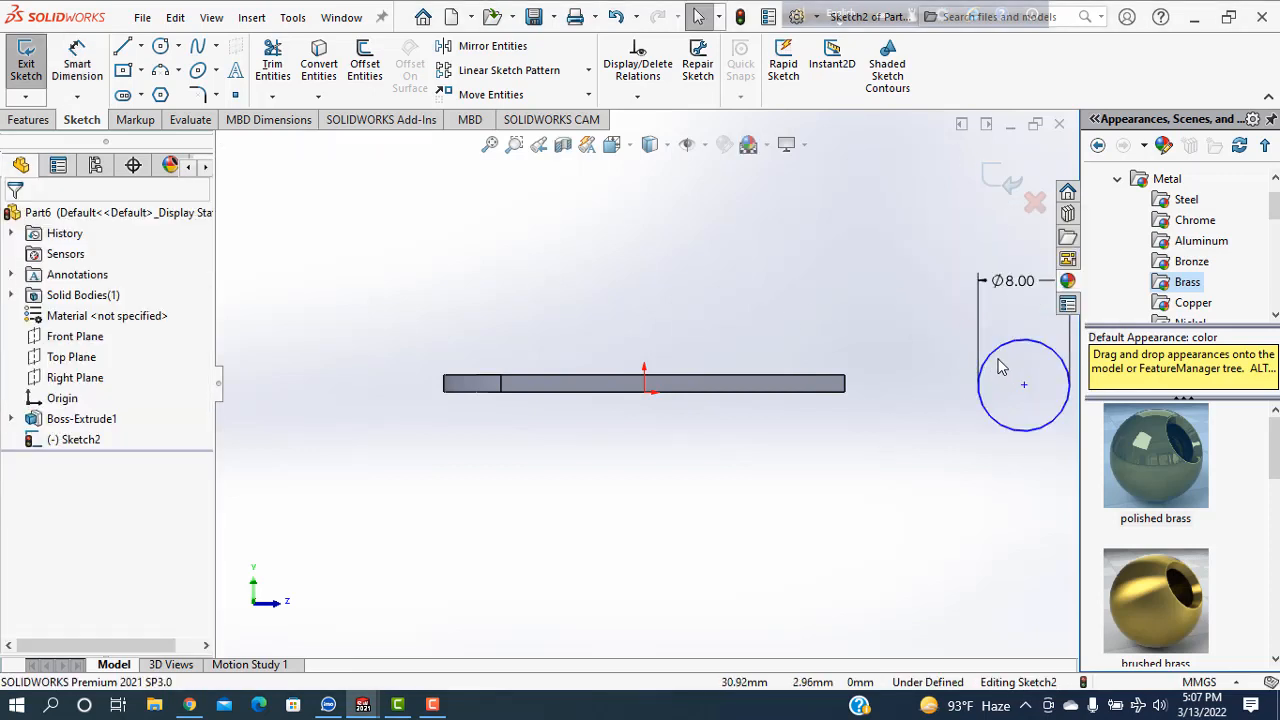
- Make the 8 mm circle coincident with the upper corner at the plate's unrounded end
left_click(846, 378, "ctrl")
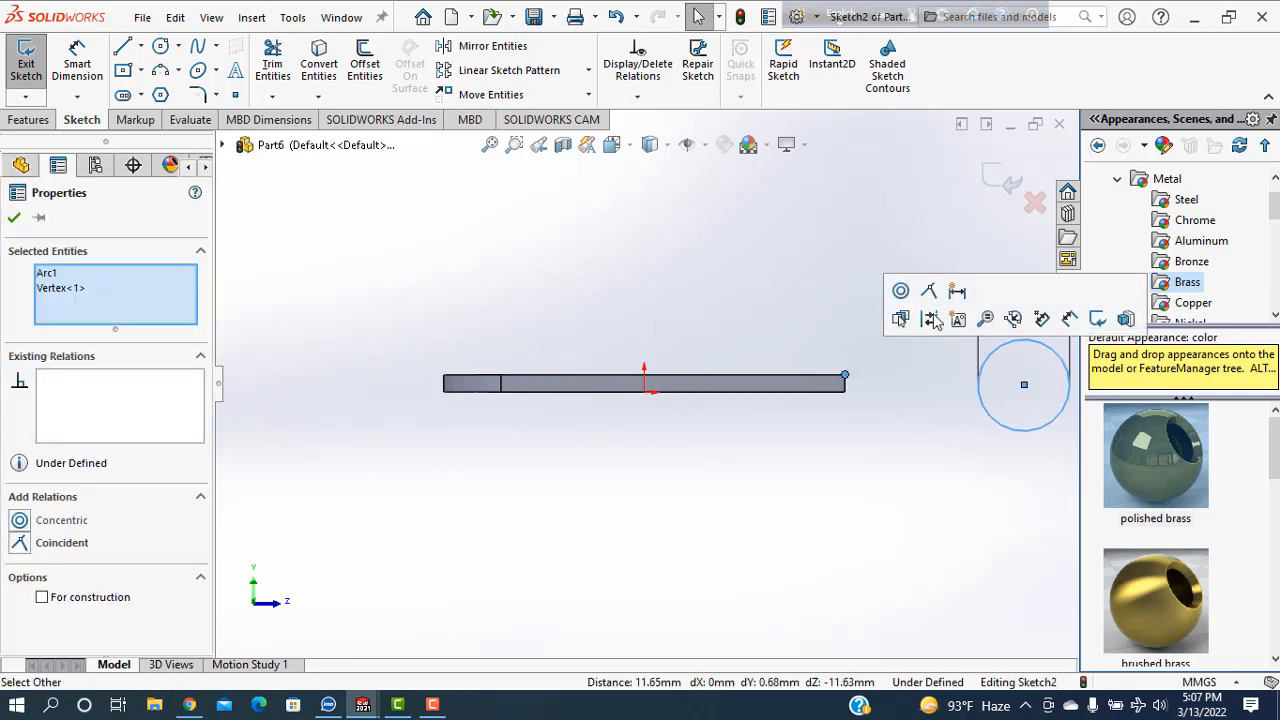
left_click(932, 291)
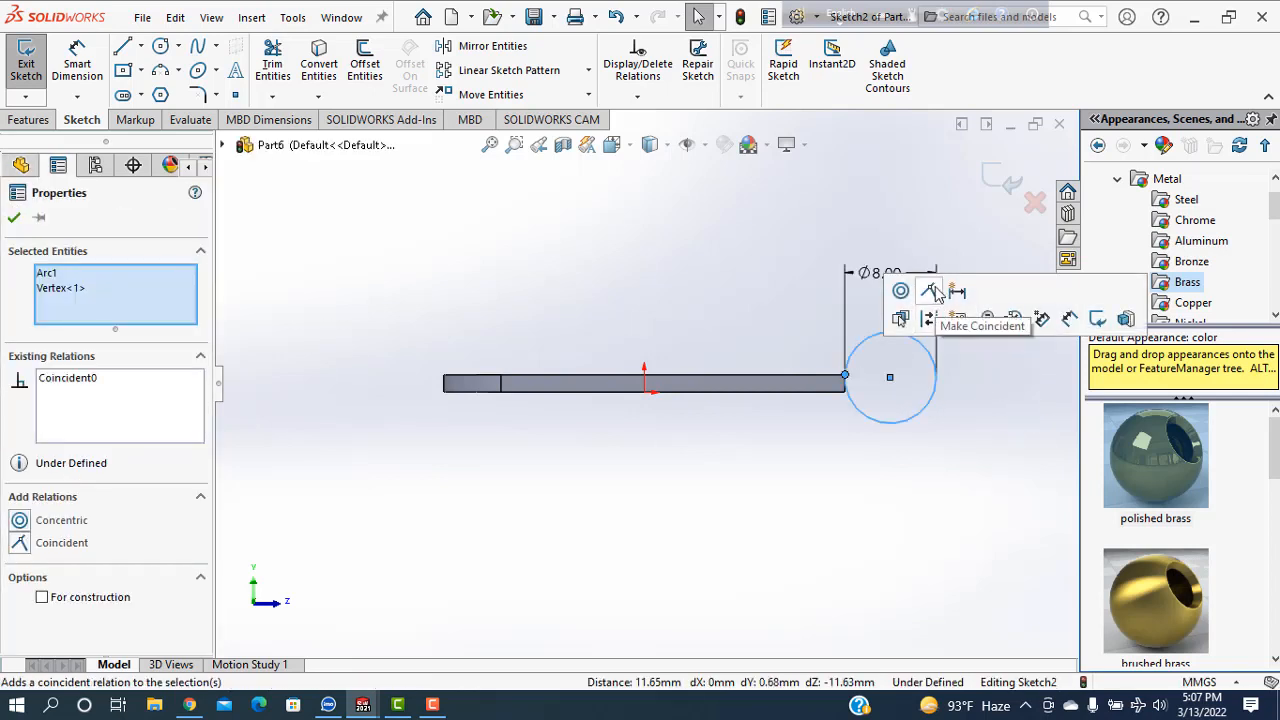
left_click(14, 219)
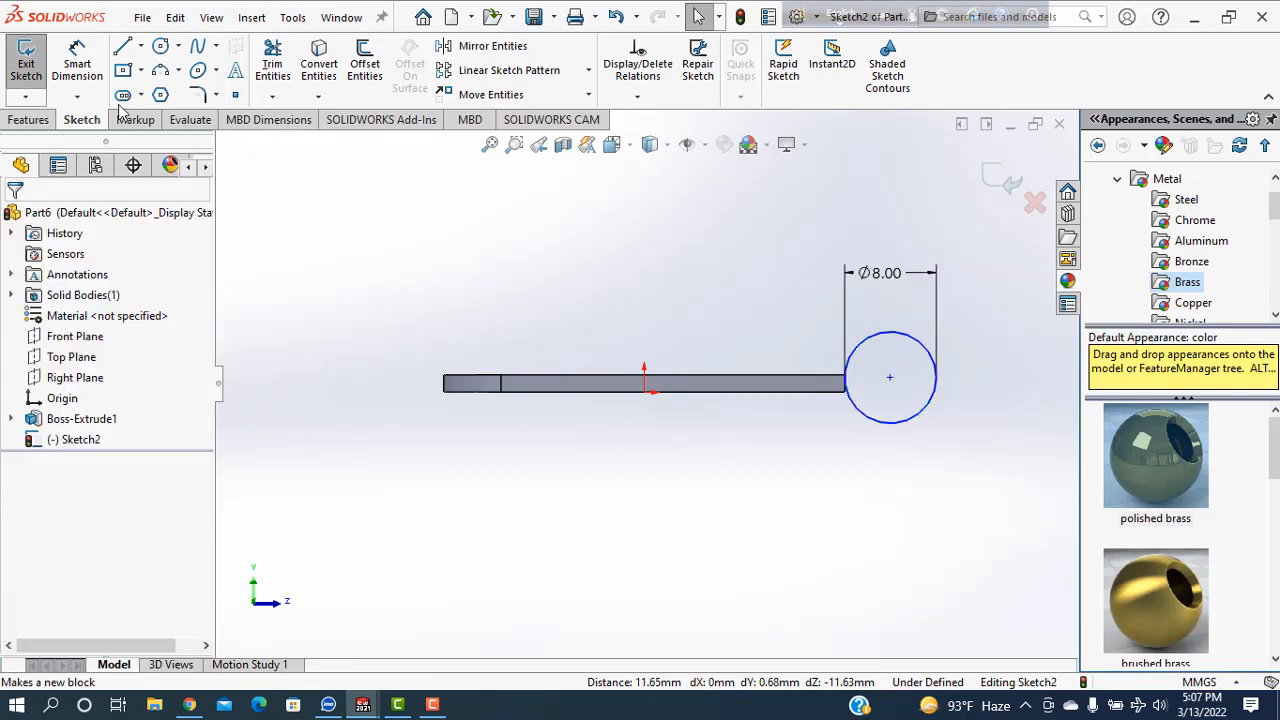
- Draw a circle about 4.6 mm in diameter inside the 8 mm circle, sharing its centre
left_click(160, 47)
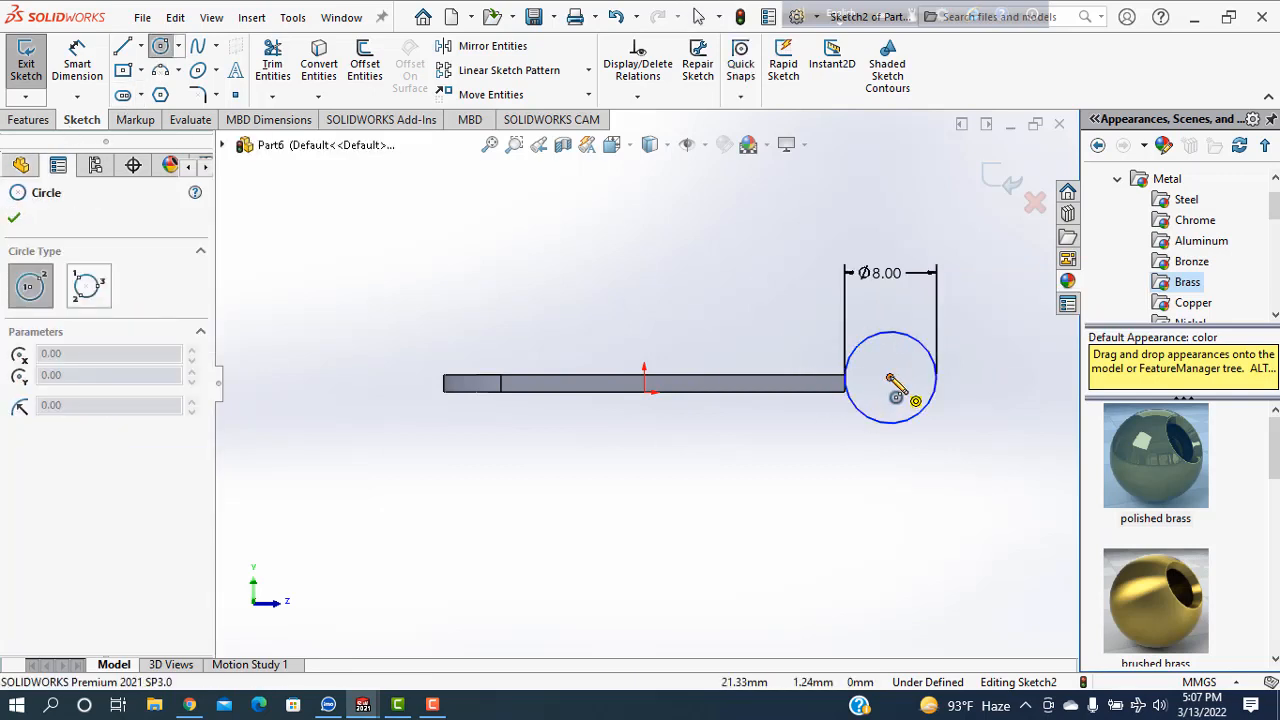
left_click(890, 378)
left_click(891, 405)
- Dimension the inner circle's diameter to 5 mm
left_click(82, 68)
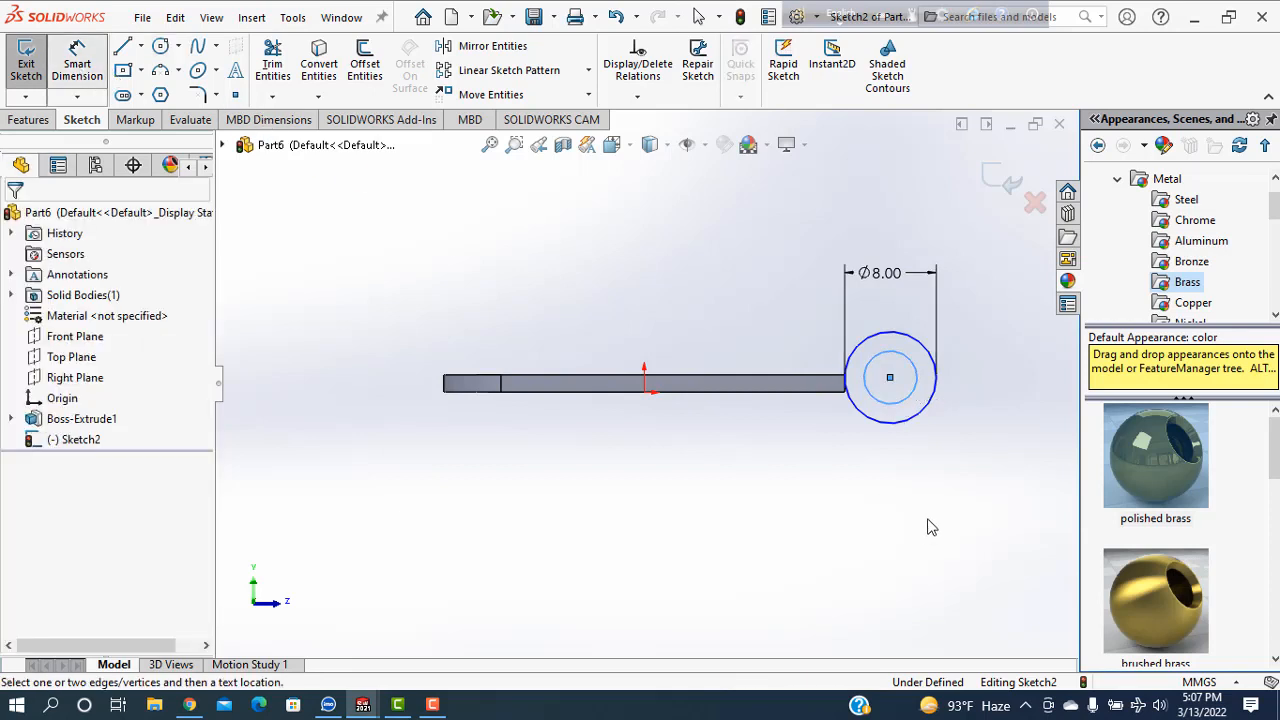
left_click(893, 414)
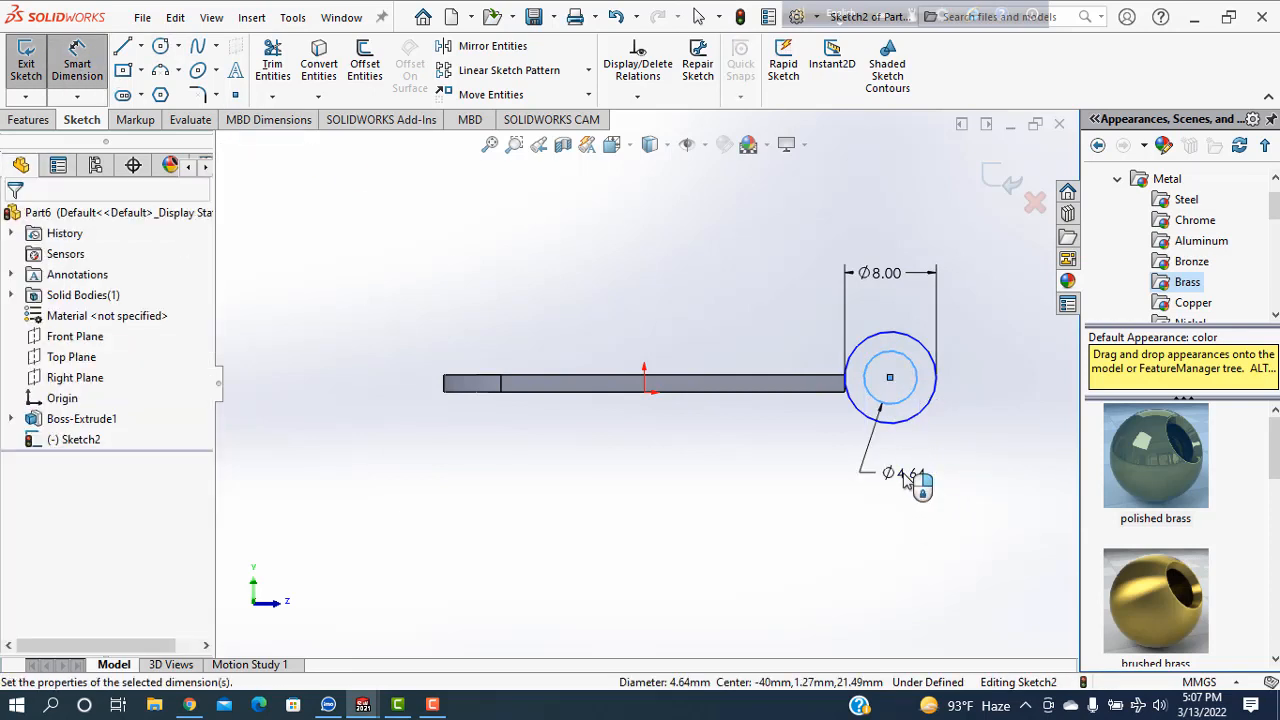
left_click(905, 478)
key("Return")
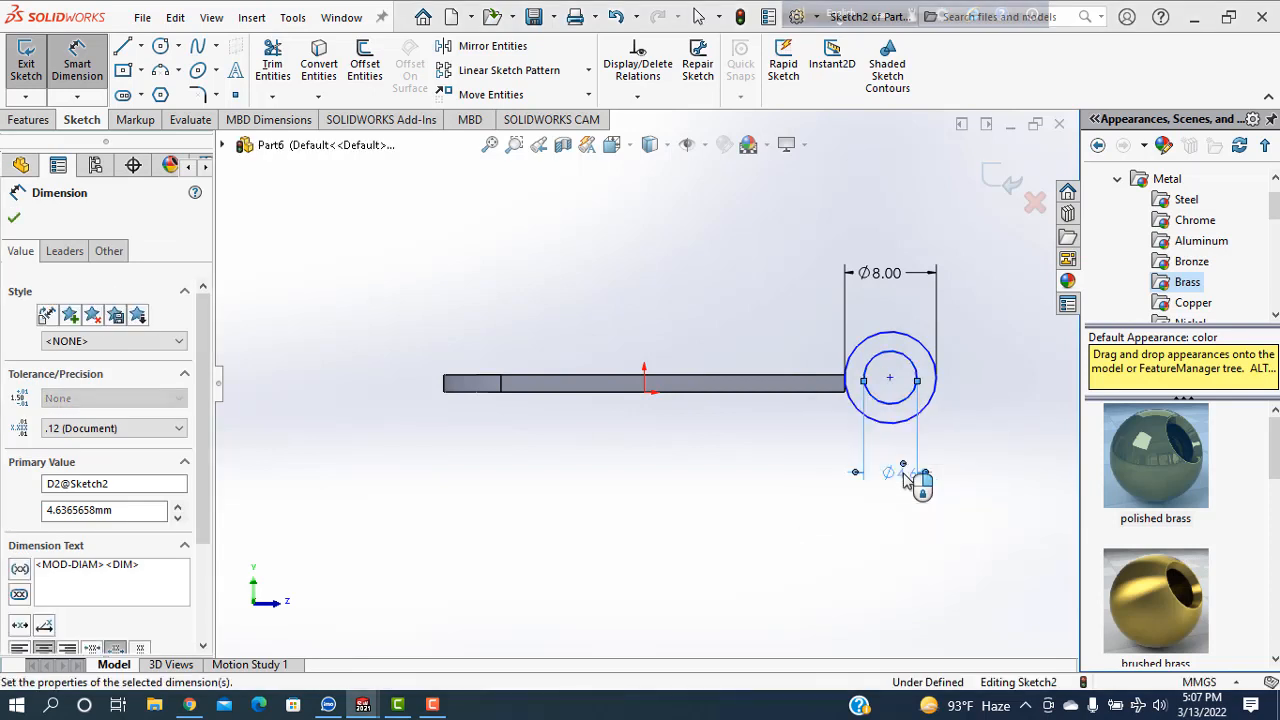
left_click(14, 218)
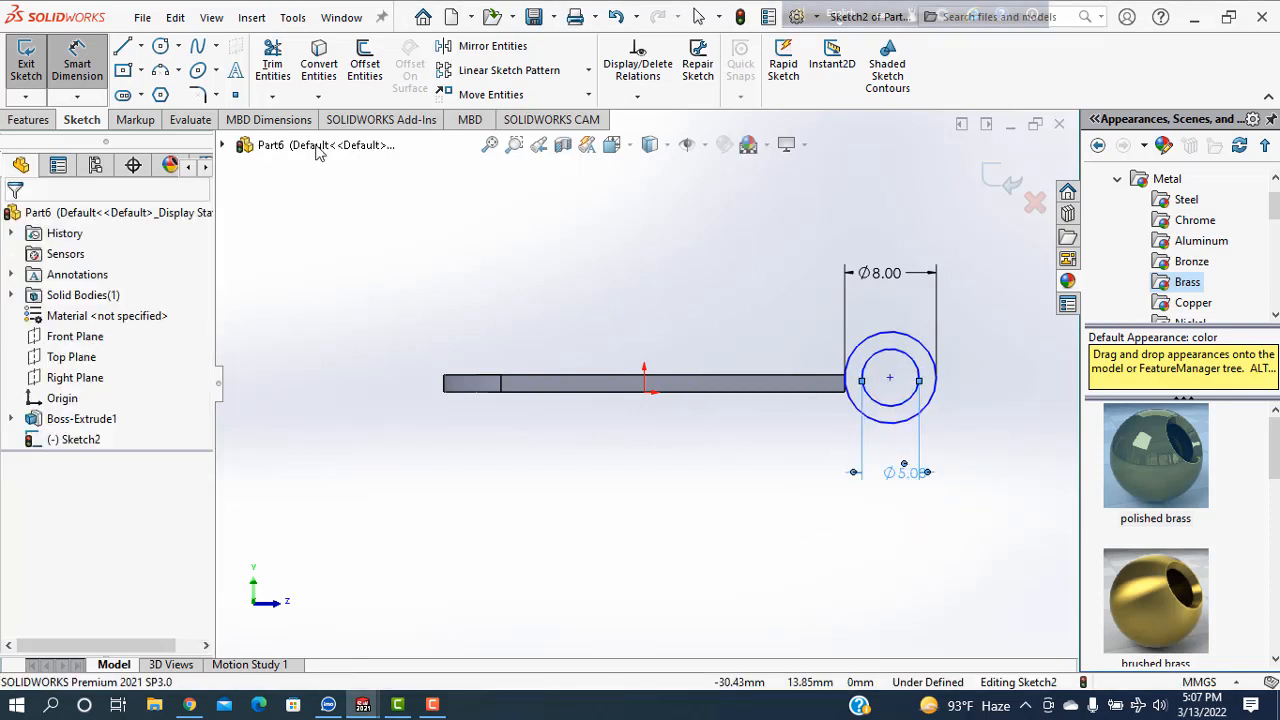
key("Escape")
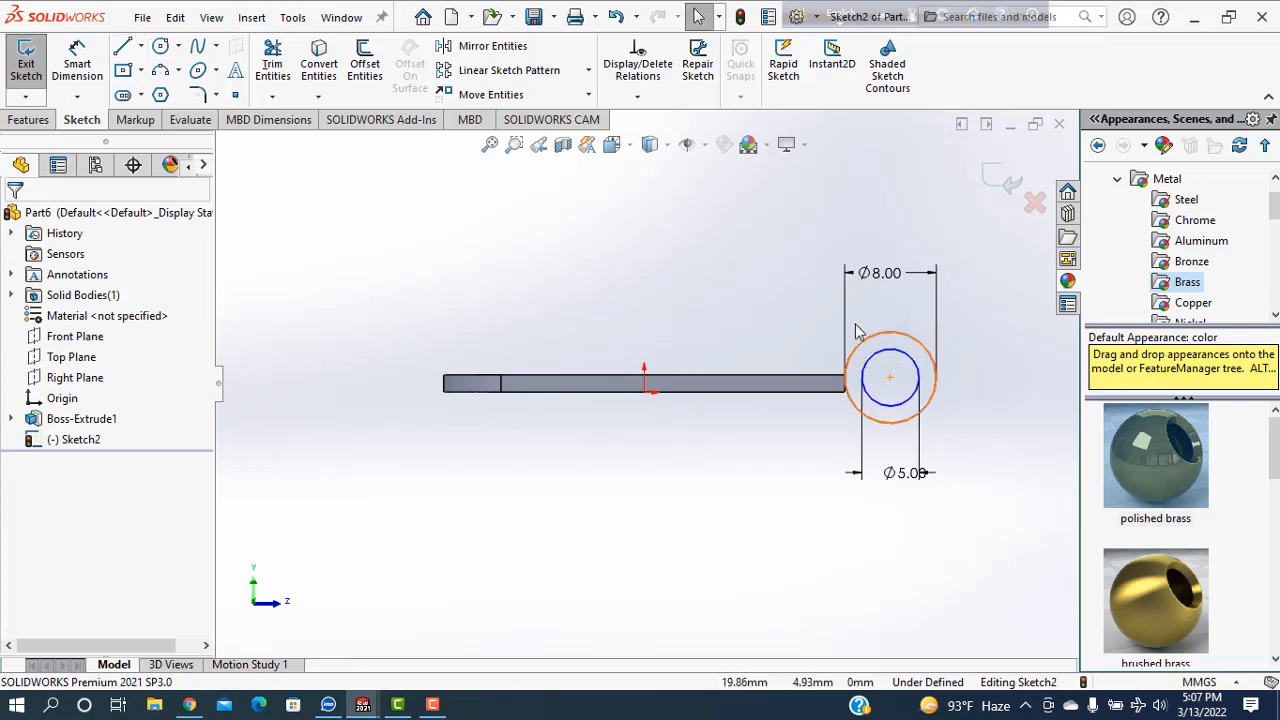
- Draw a horizontal line about 0.2 mm long from the lower corner of the plate's unrounded end to the outer circle
scroll(880, 340, "down", 3)
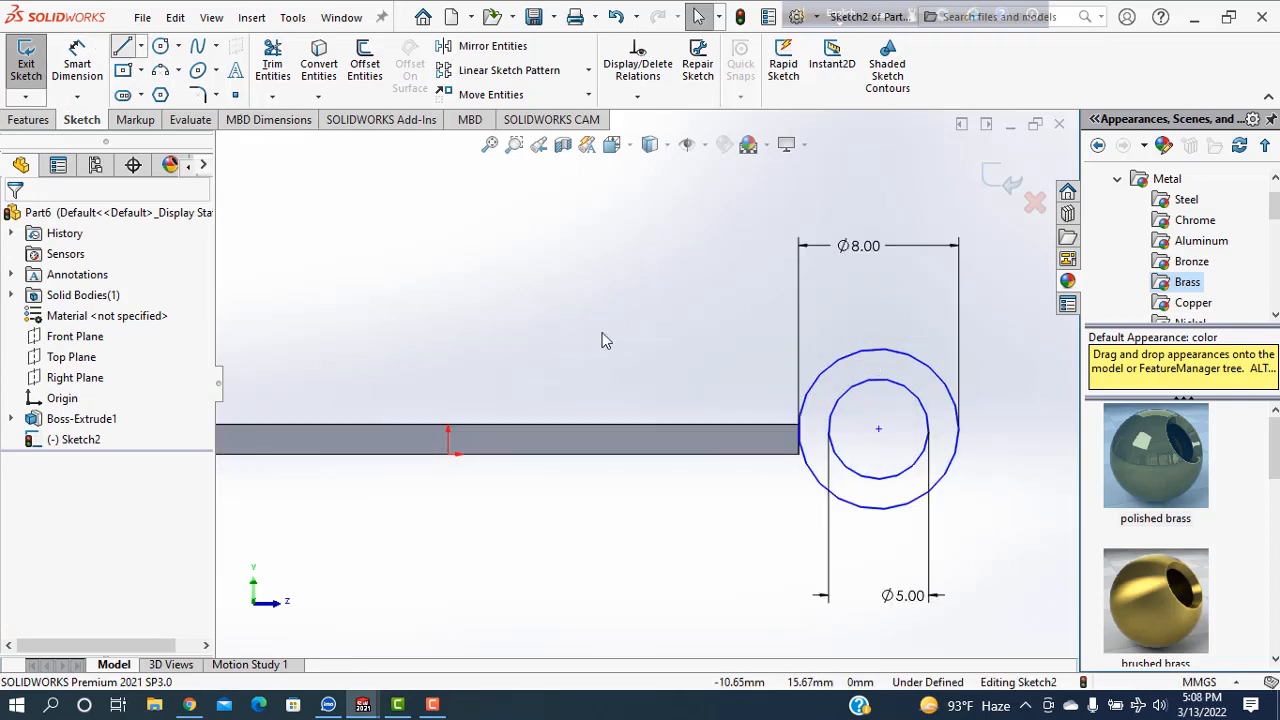
key("l")
scroll(800, 470, "down", 5)
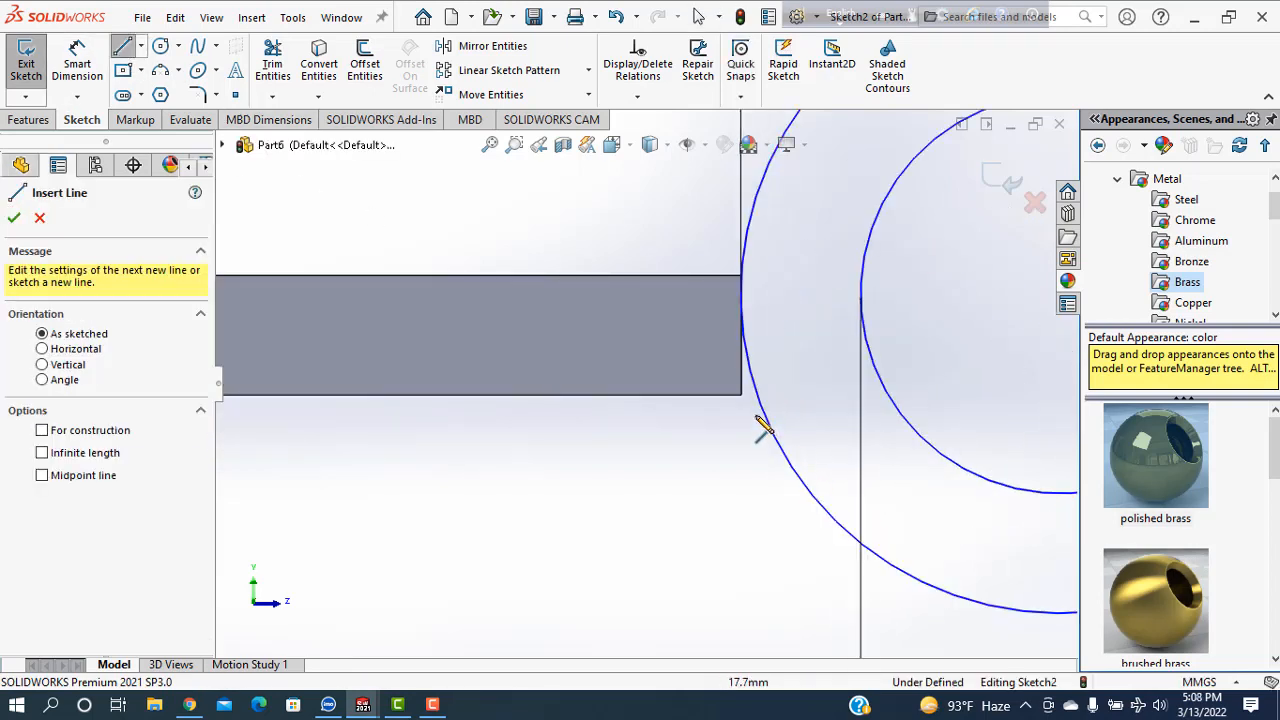
left_click(741, 396)
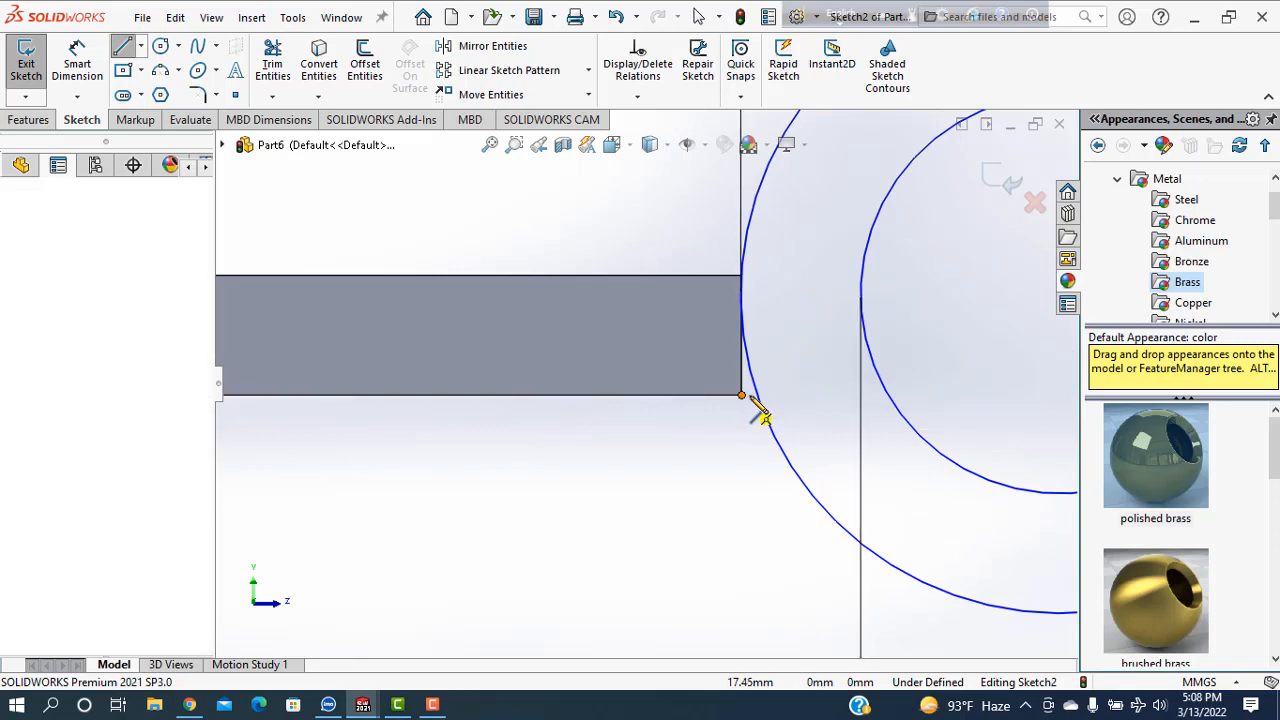
right_click(798, 330)
left_click(837, 340)
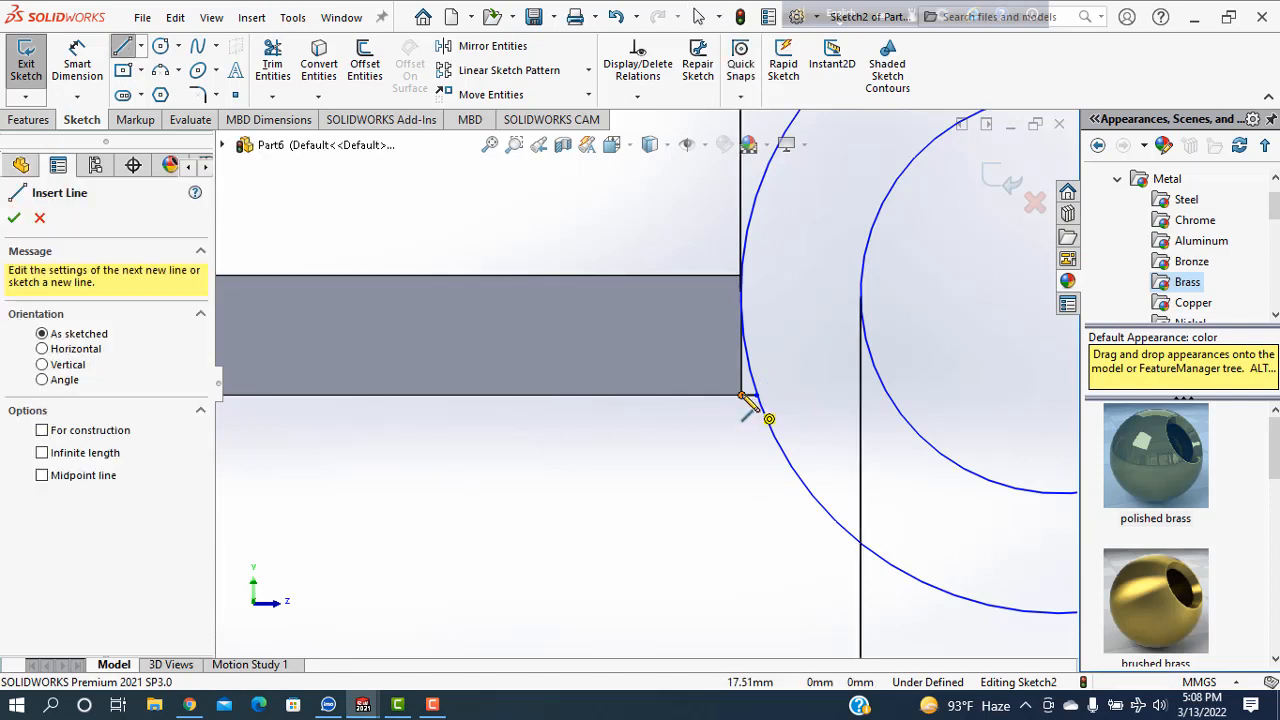
- Draw a 1.5 mm line up the plate's end to its upper corner, continuing horizontally about 1.5 mm to the inner circle
left_click(741, 395)
left_click(742, 277)
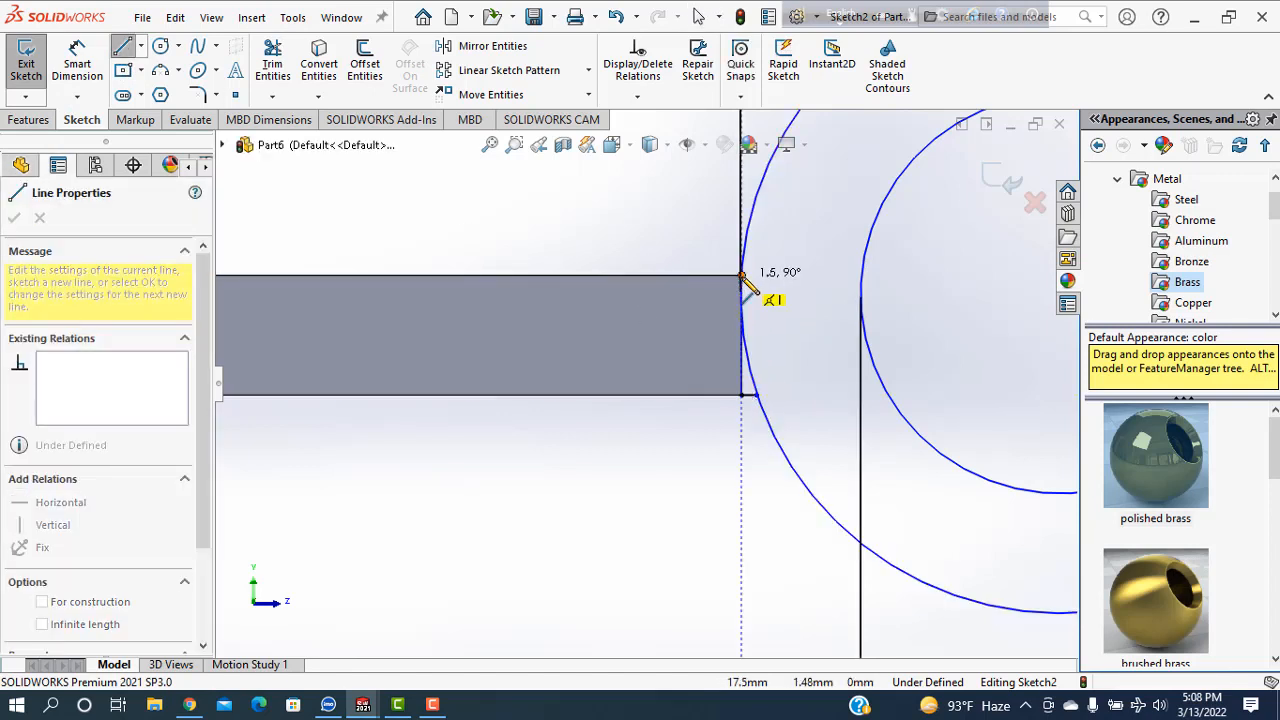
left_click(862, 289)
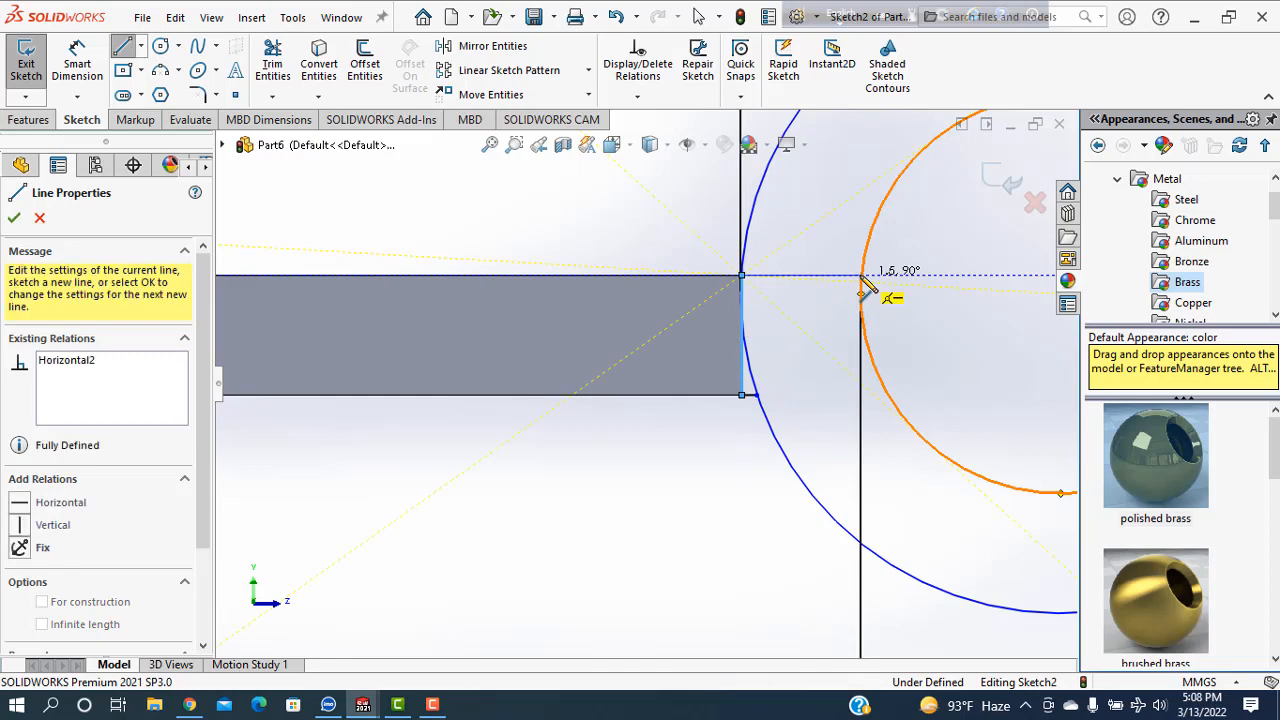
right_click(808, 258)
left_click(845, 260)
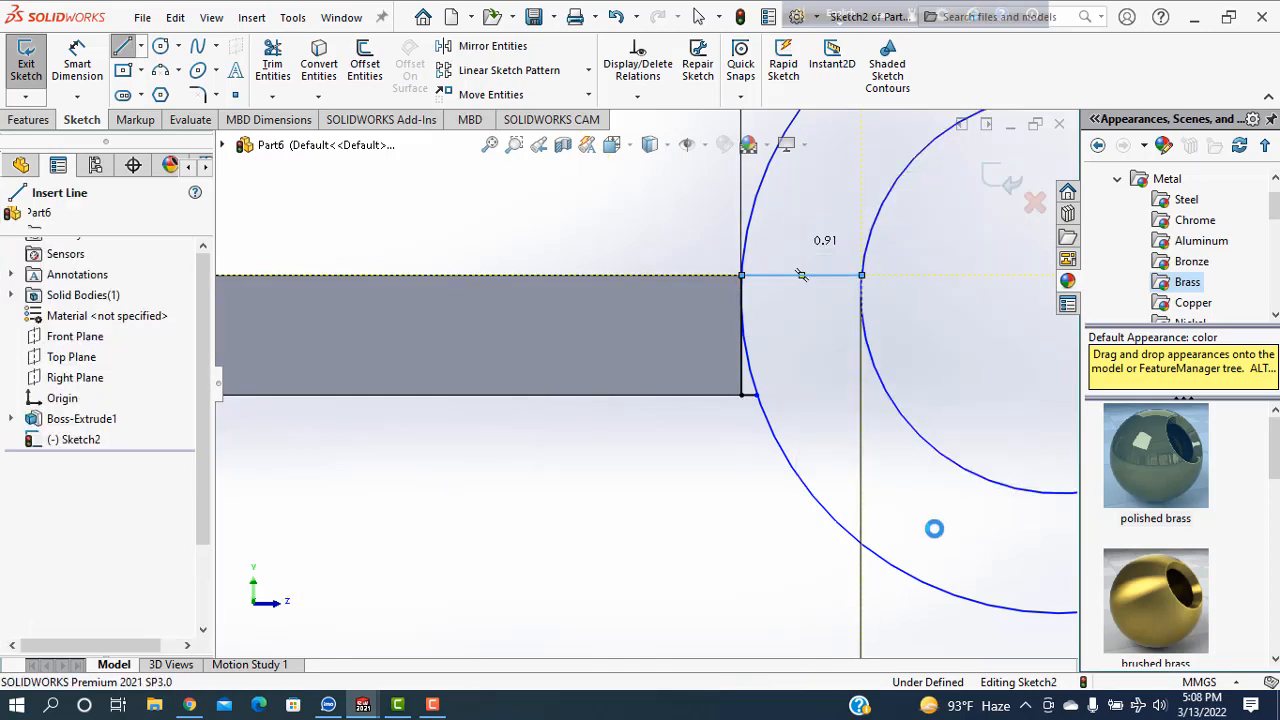
- Draw a second horizontal line about 1.55 mm long between the outer and inner circles, just above the line from the plate's upper corner
key("l")
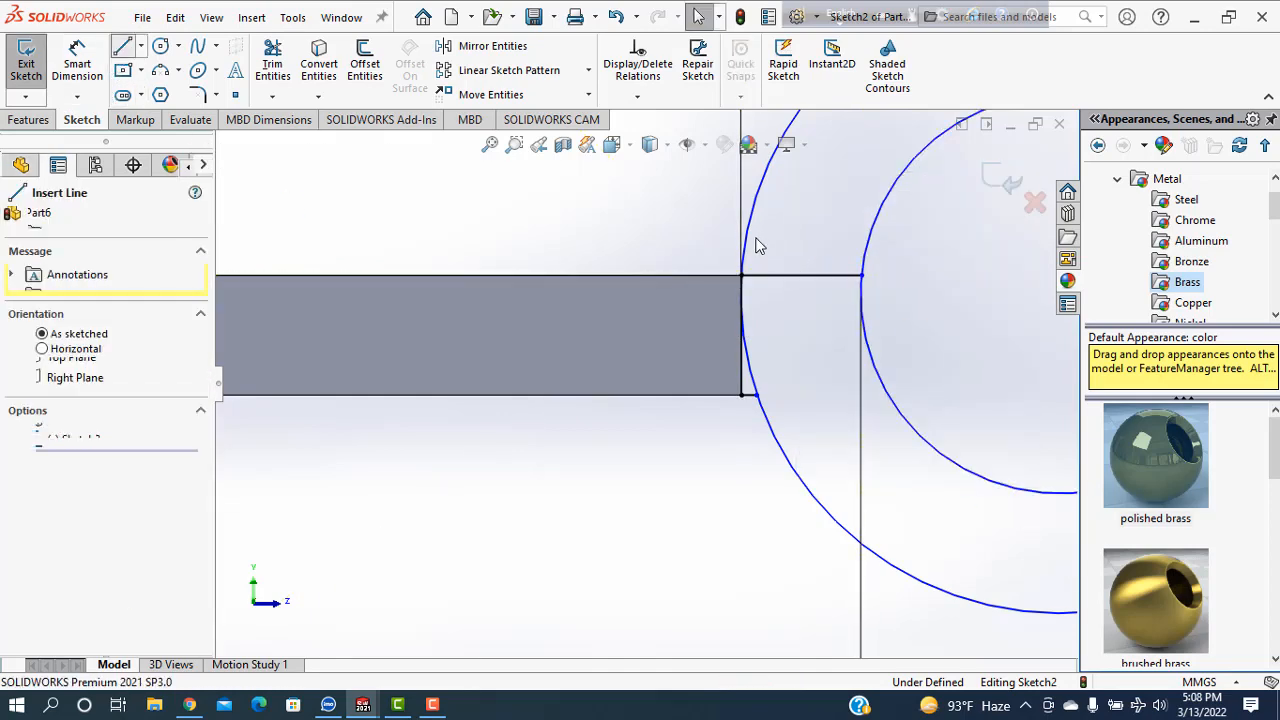
left_click(749, 232)
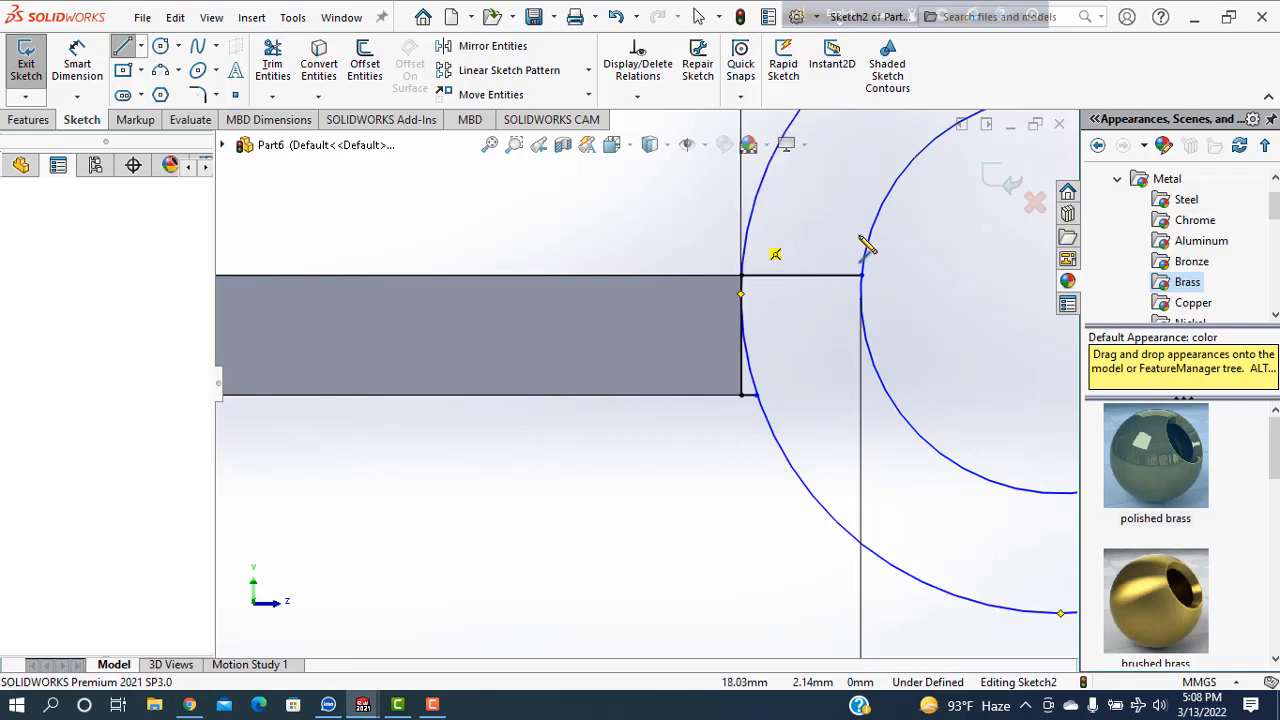
left_click(867, 239)
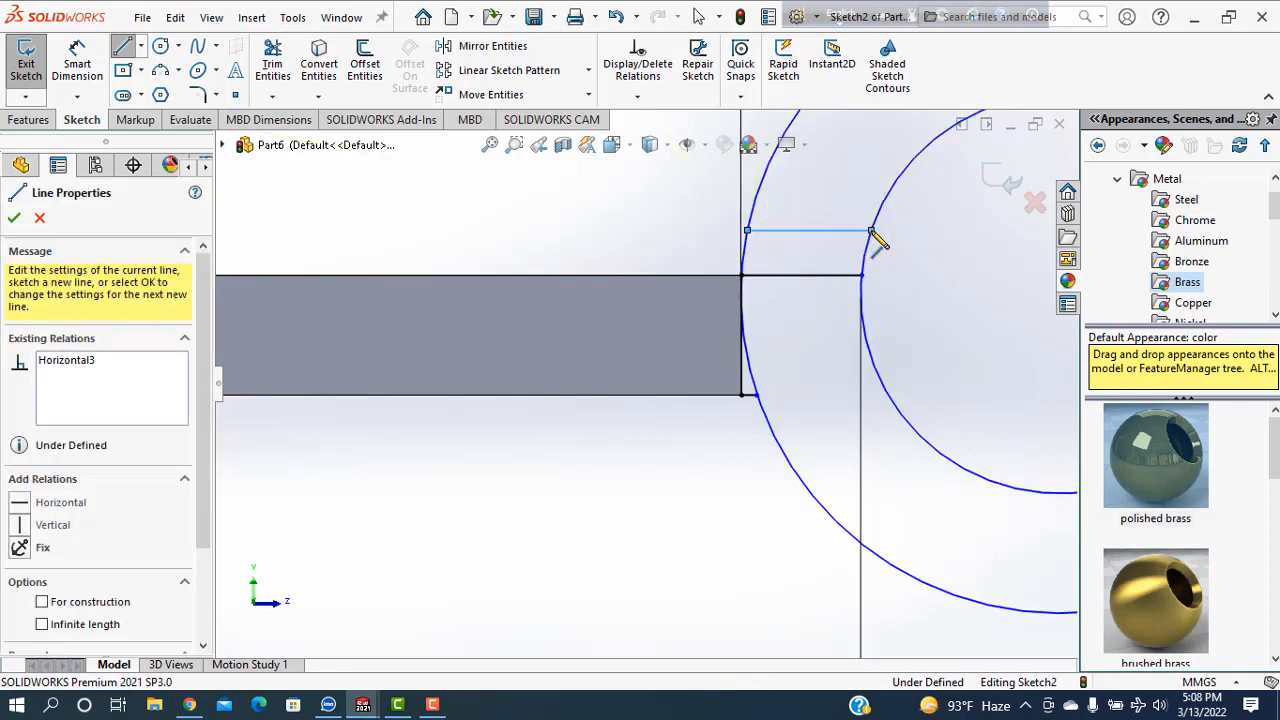
right_click(620, 211)
left_click(636, 214)
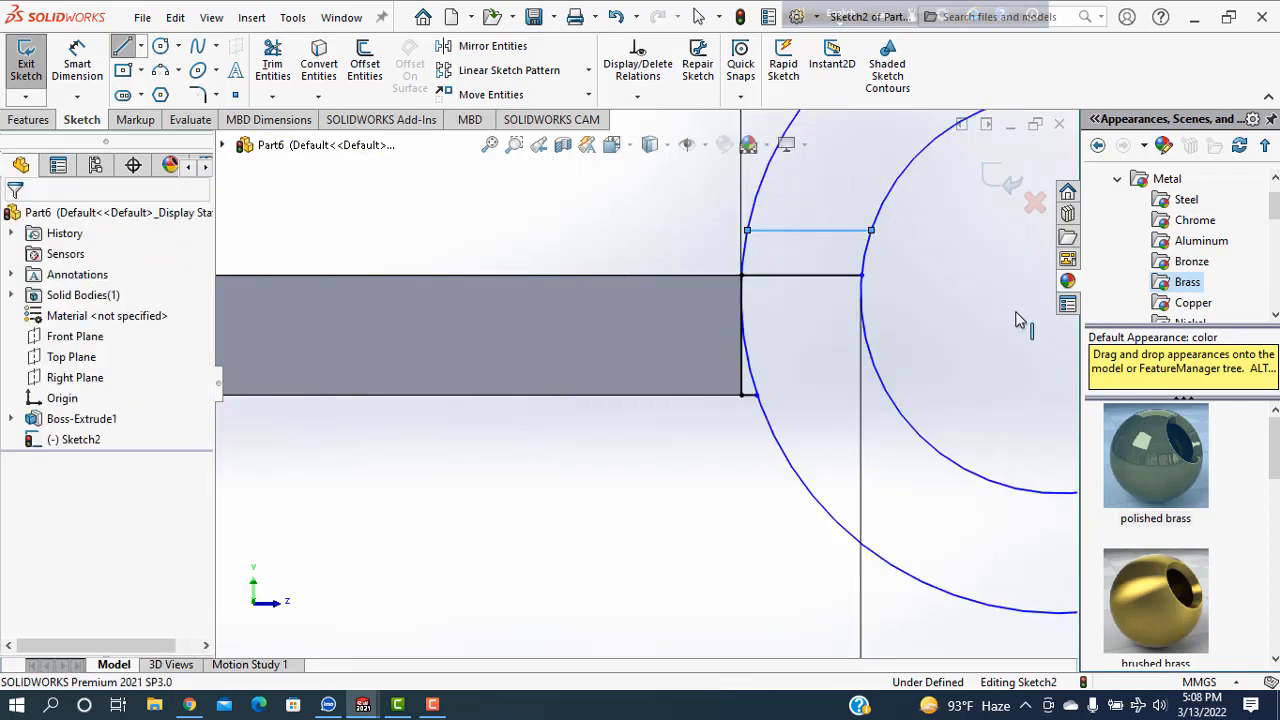
- Make the two horizontal lines between the outer and inner circles parallel
left_click(821, 284)
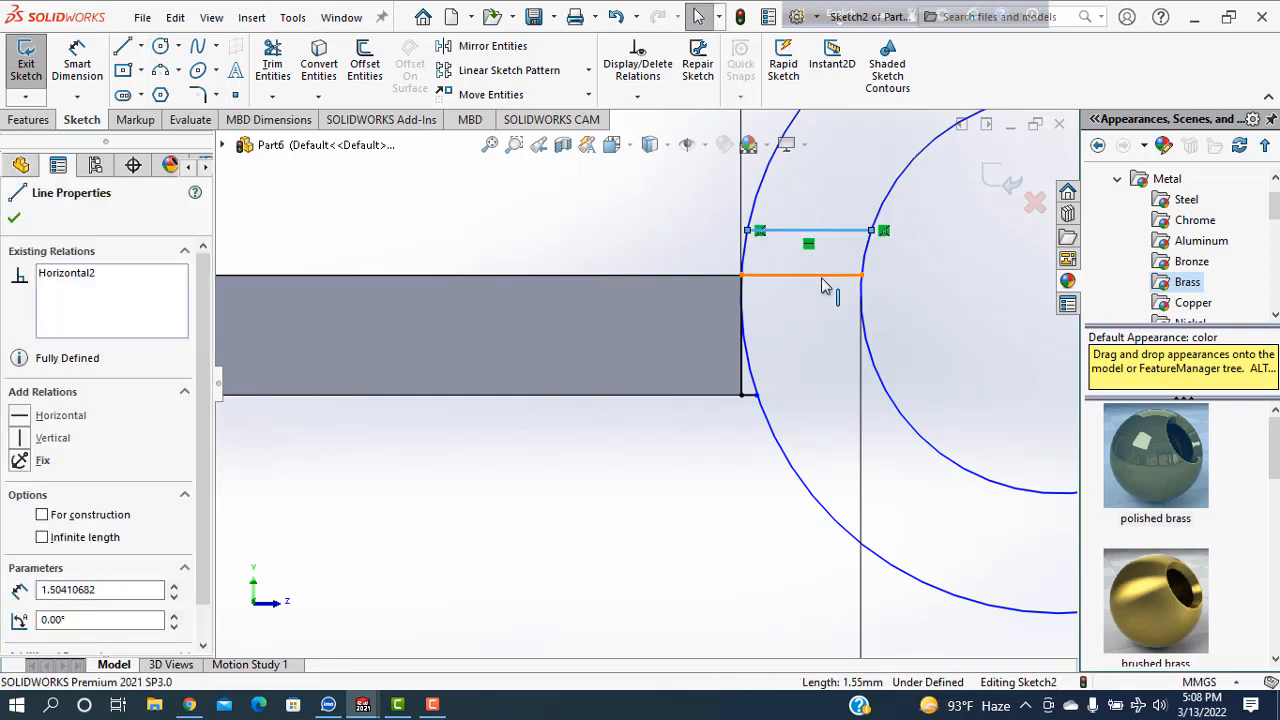
left_click(821, 284, "ctrl")
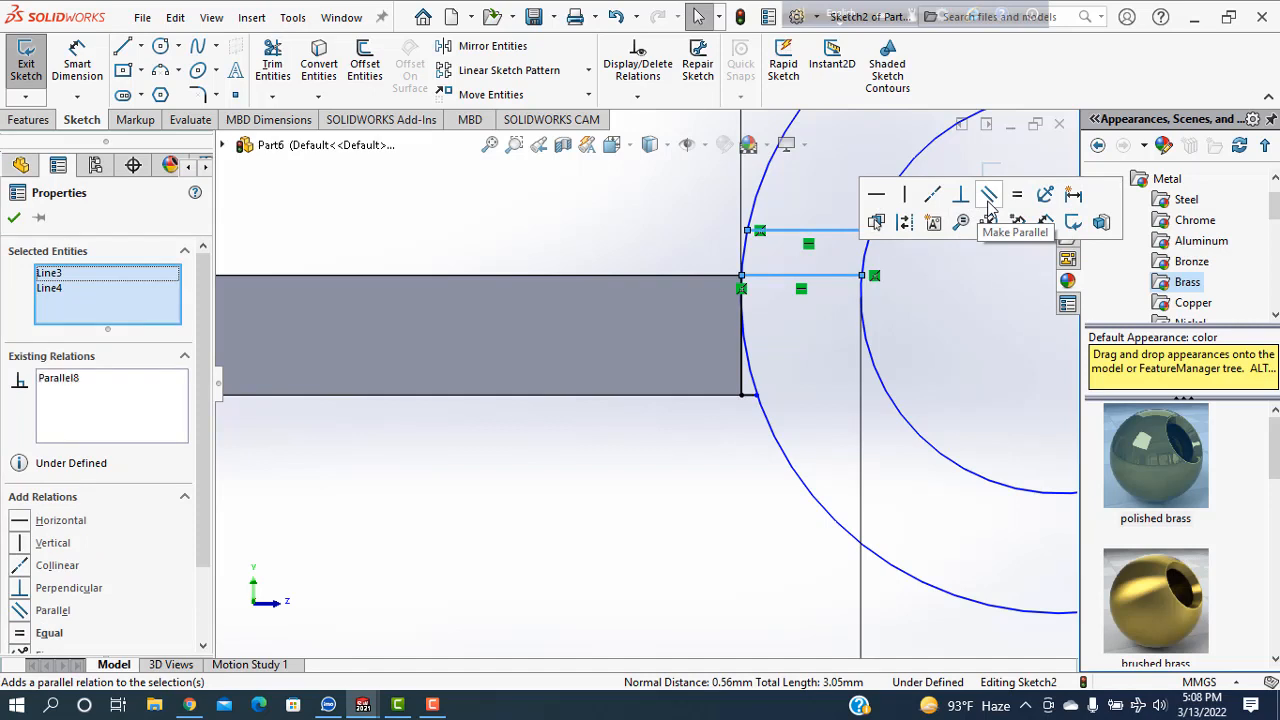
left_click(12, 219)
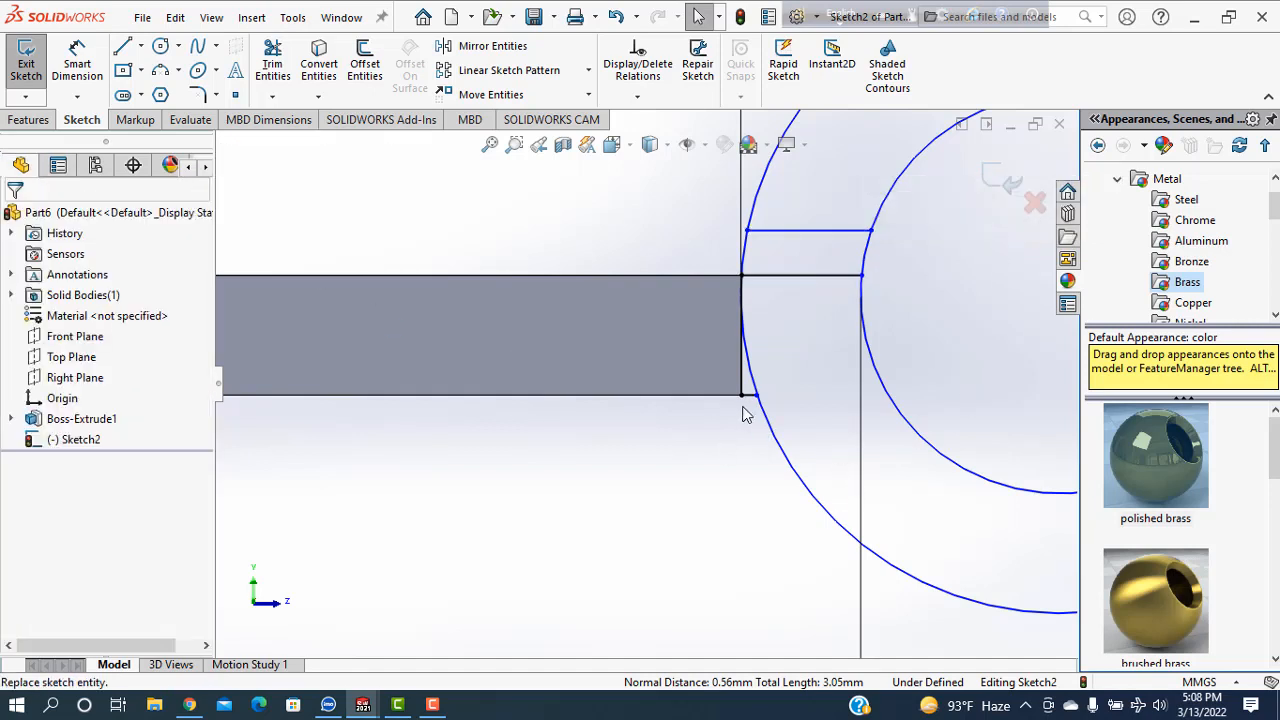
- Make the short line at the plate's lower corner parallel to the line from its upper corner
scroll(745, 413, "down", 4)
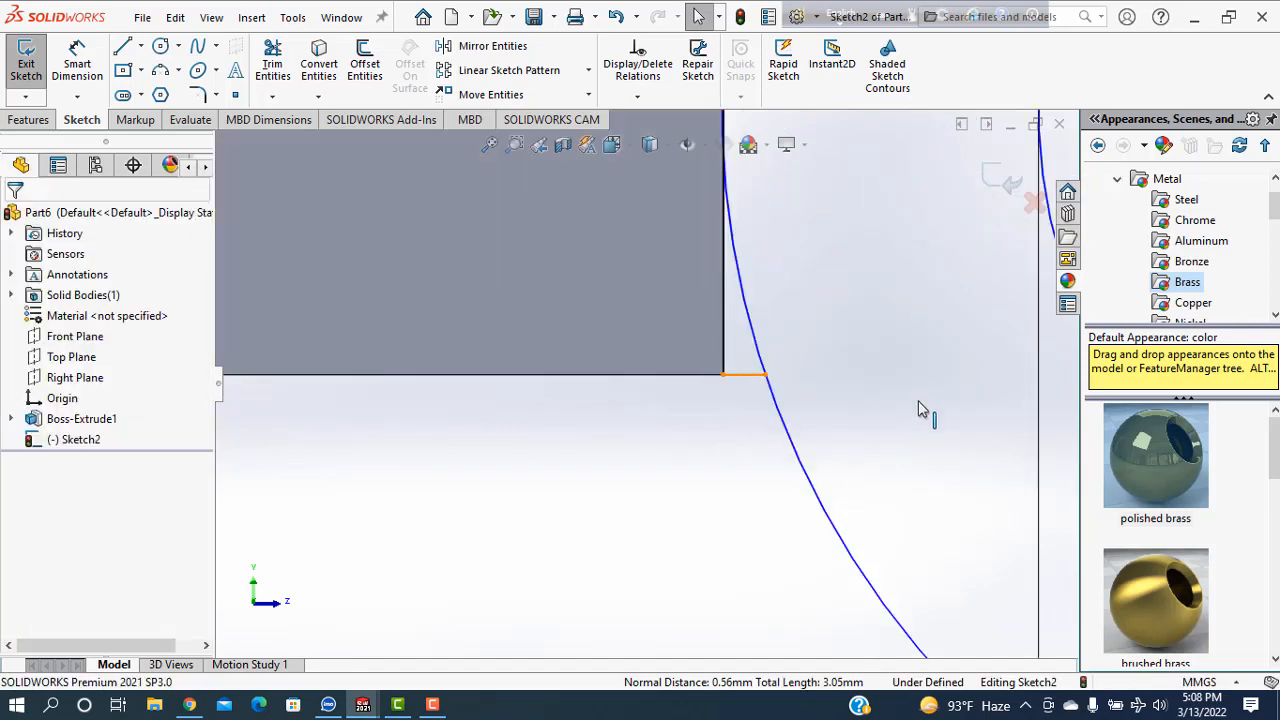
scroll(918, 401, "up", 3)
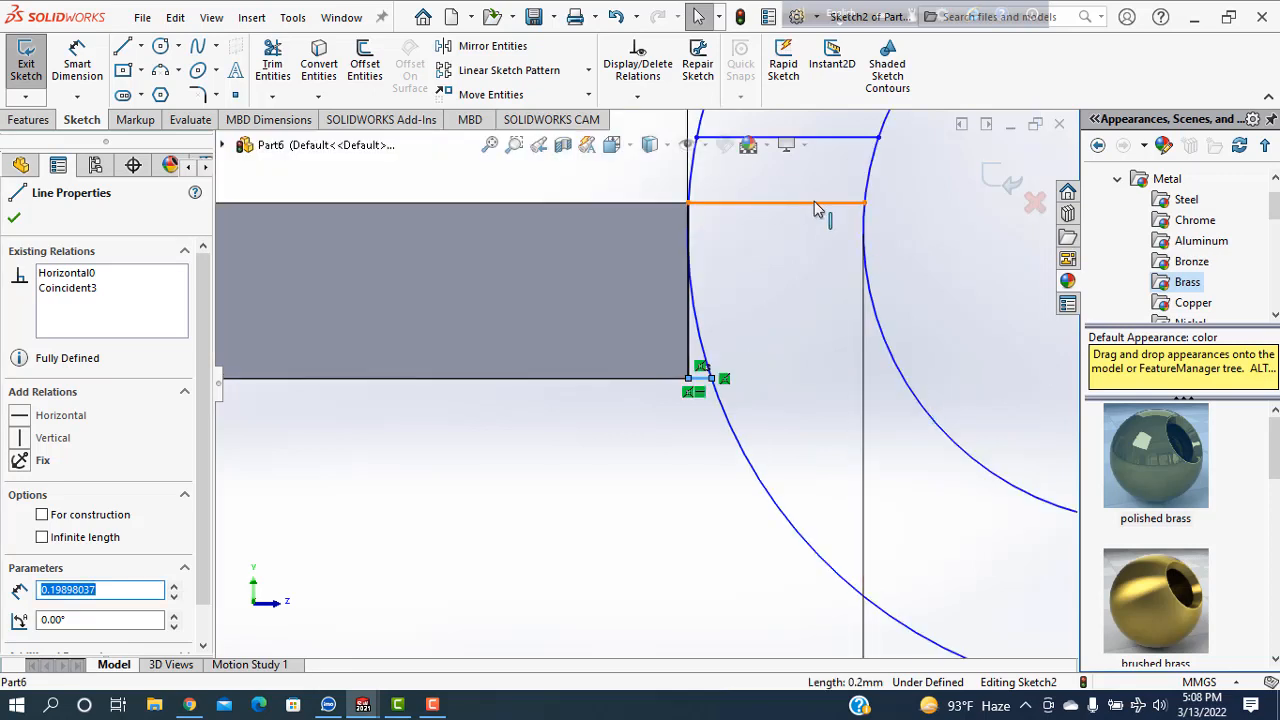
left_click(815, 204, "ctrl")
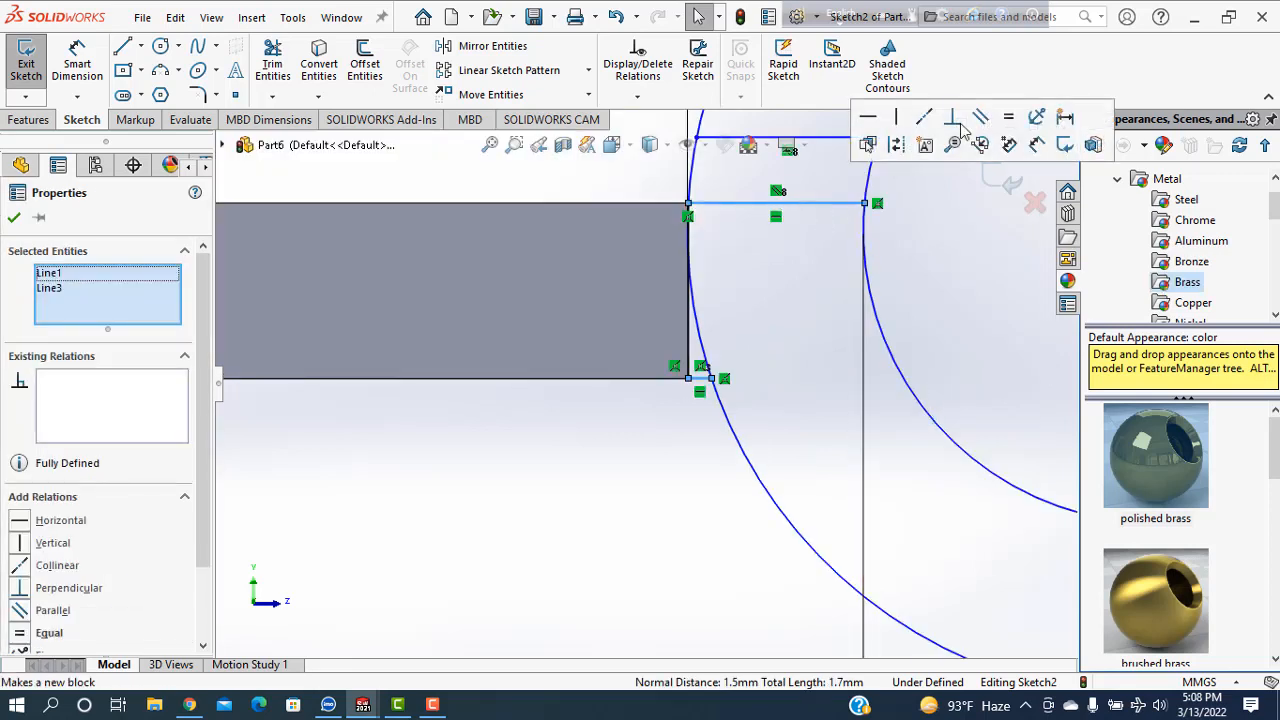
left_click(978, 120)
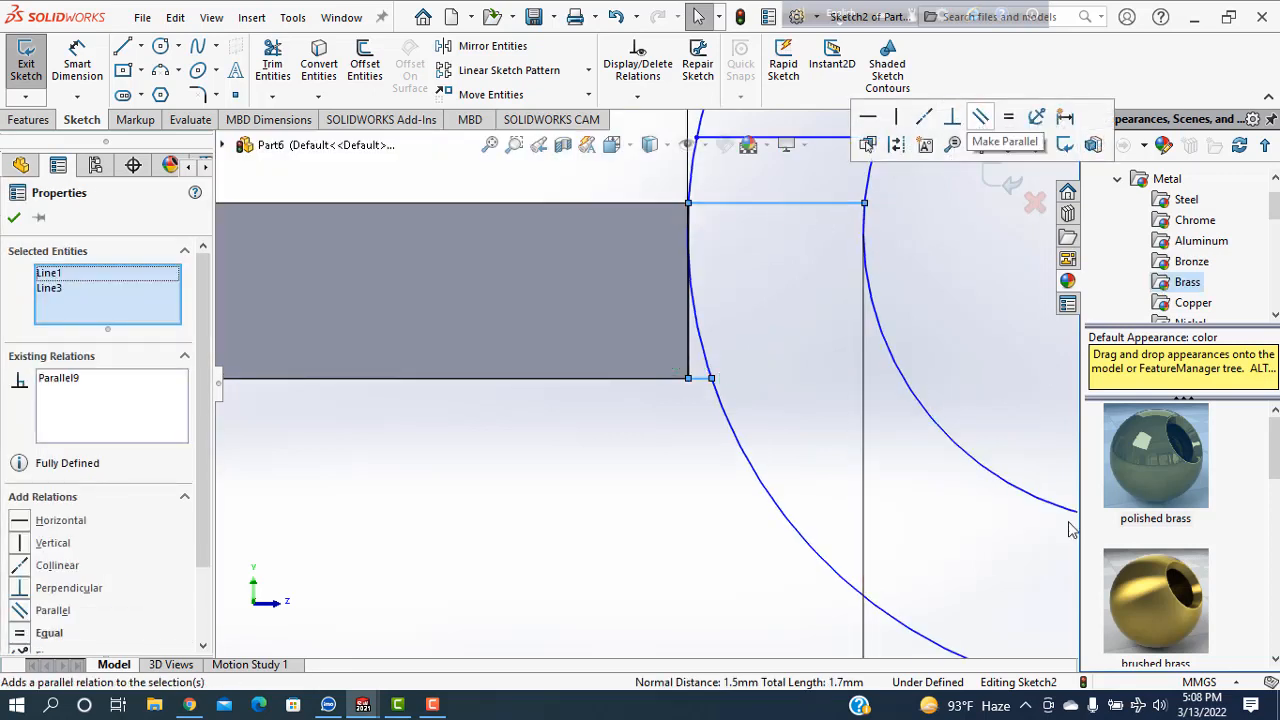
left_click(13, 218)
- Trim both circles between the two upper lines, and the outer circle's arc alongside the plate's end, to open the knuckle profile
scroll(560, 390, "down", 2)
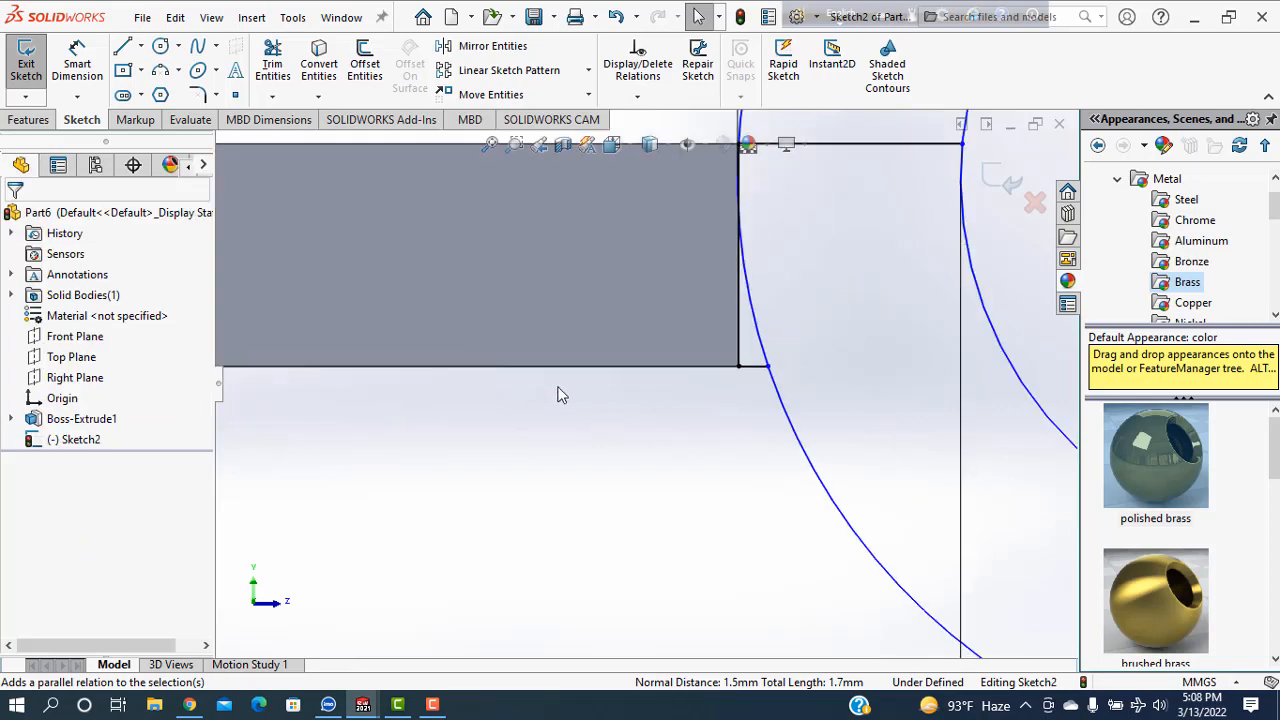
scroll(560, 395, "up", 3)
left_click(273, 68)
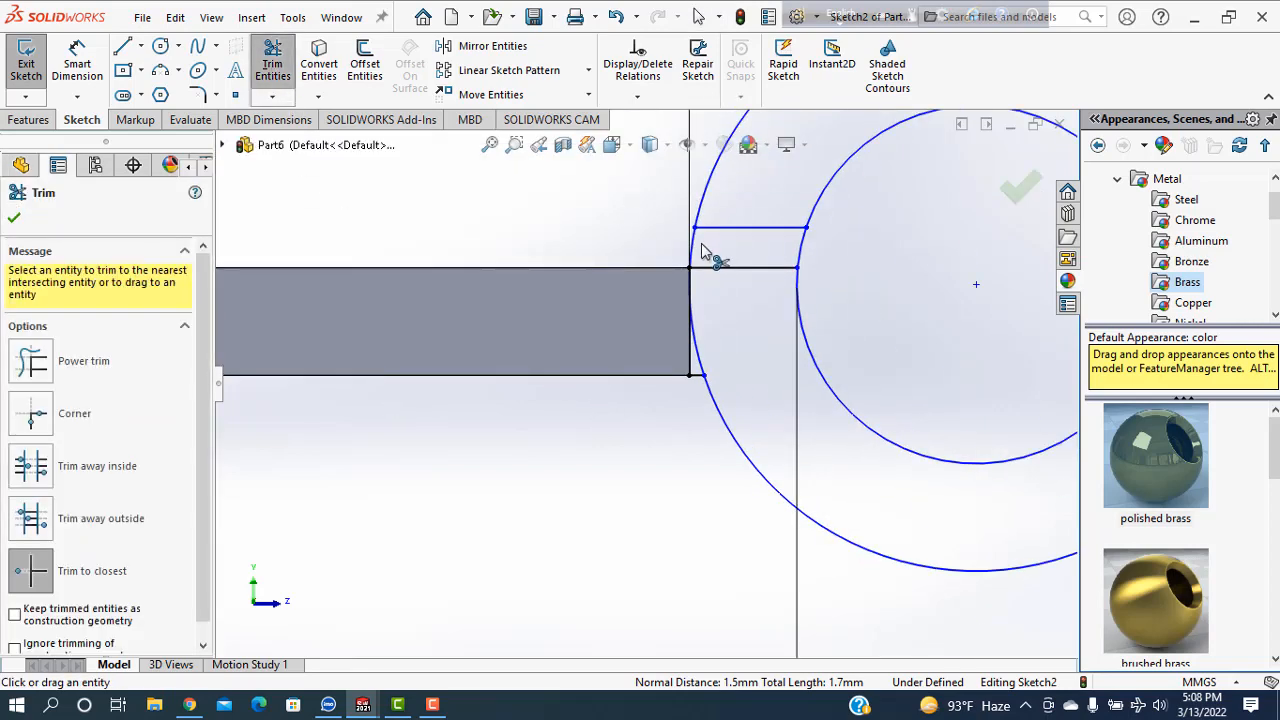
left_click(695, 255)
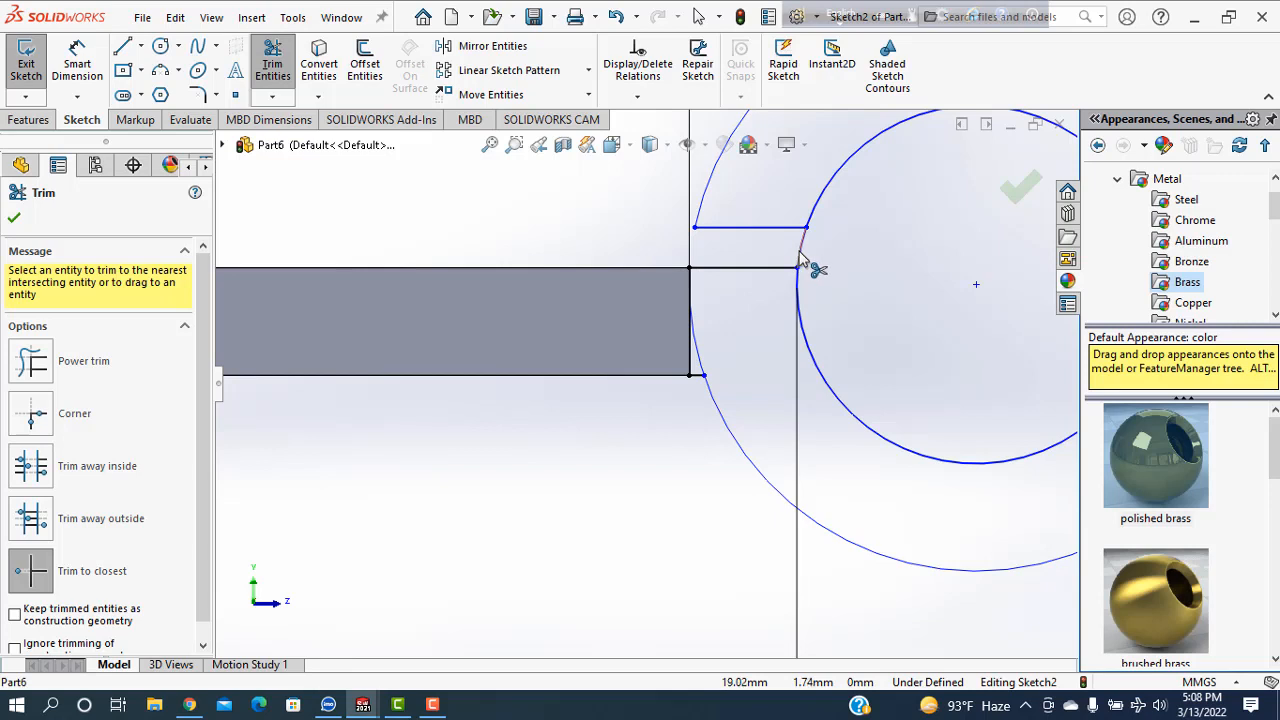
left_click(800, 258)
left_click(700, 357)
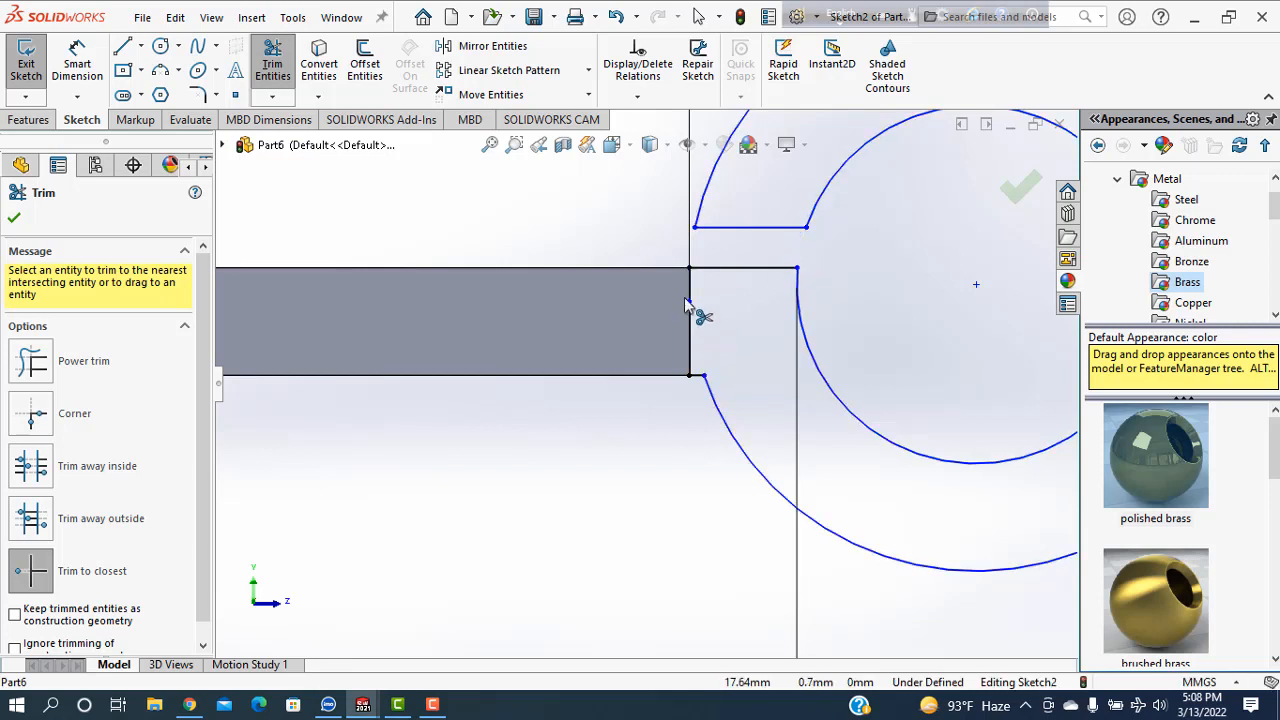
scroll(688, 297, "down", 5)
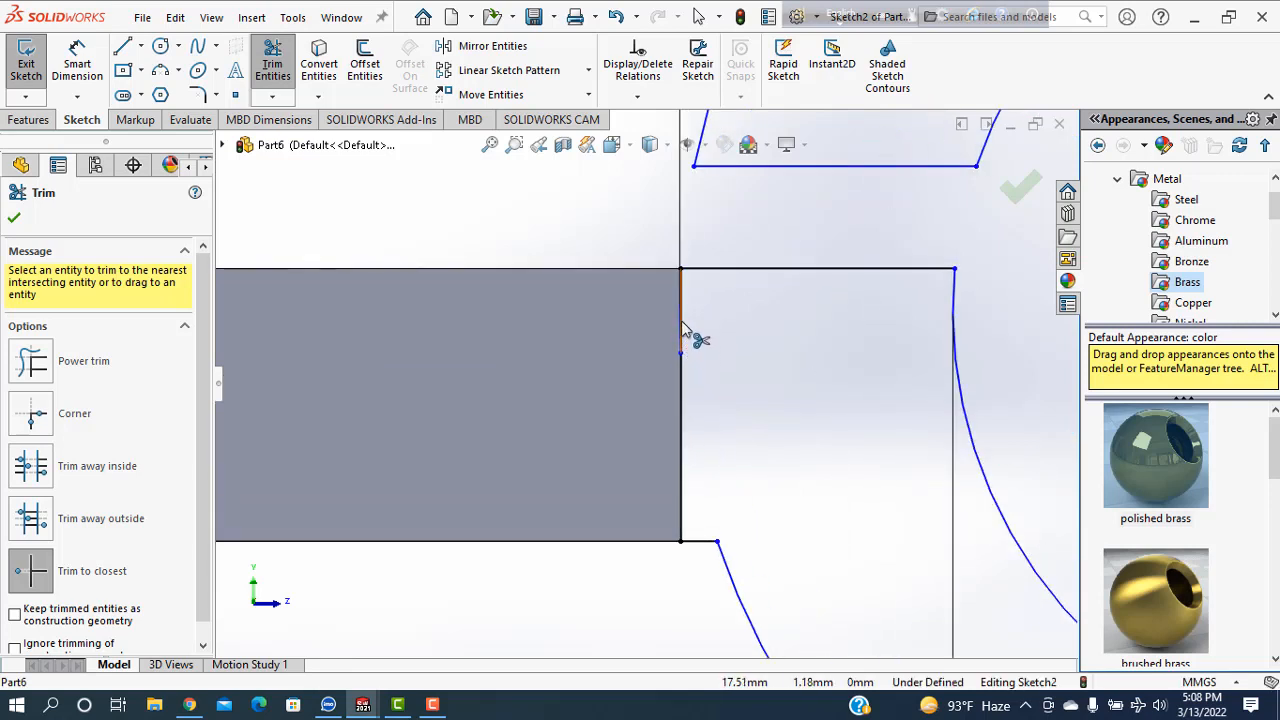
scroll(730, 390, "up", 3)
scroll(745, 447, "up", 2)
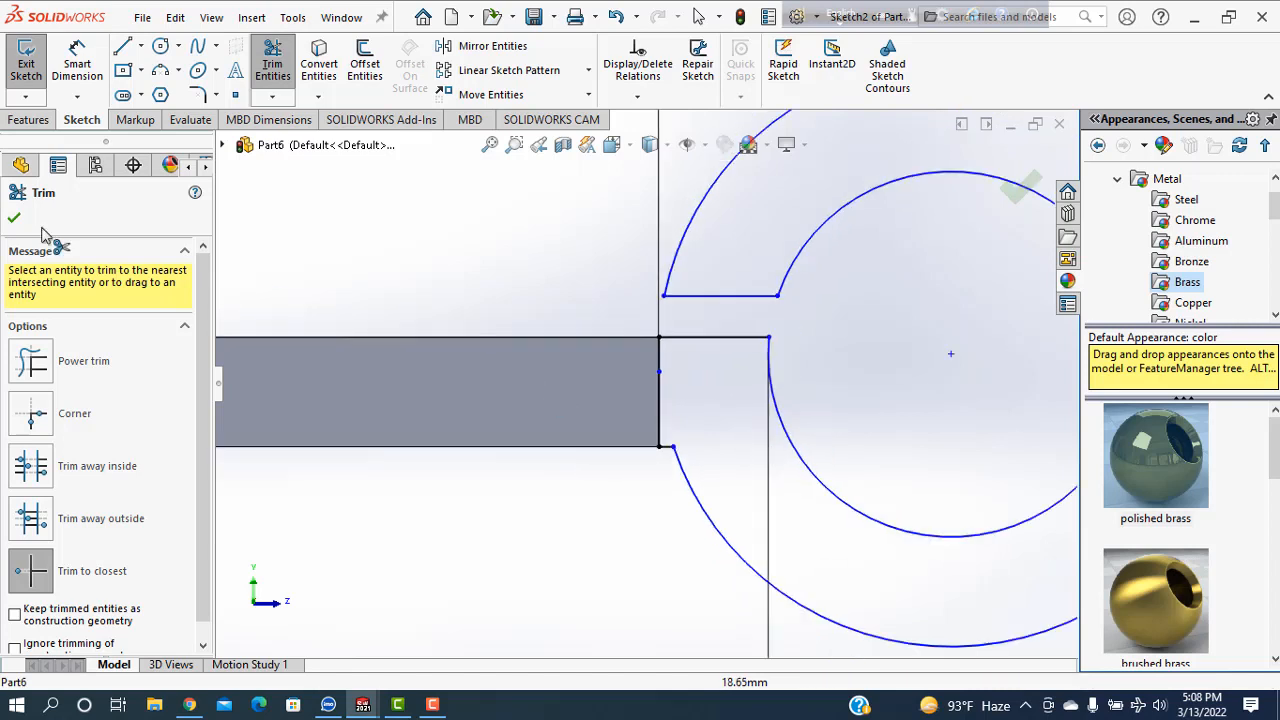
left_click(14, 217)
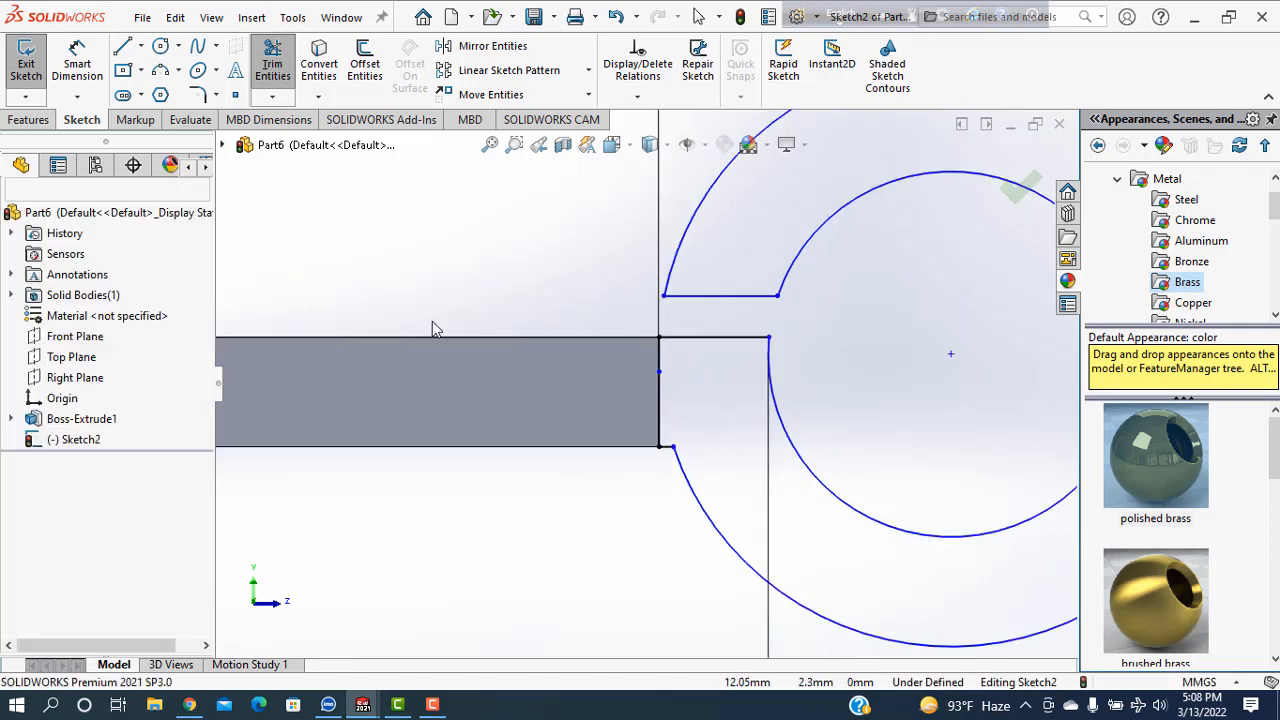
- Fillet the two corners where the gap lines meet the inner arc with a 0.5 mm radius
left_click(197, 95)
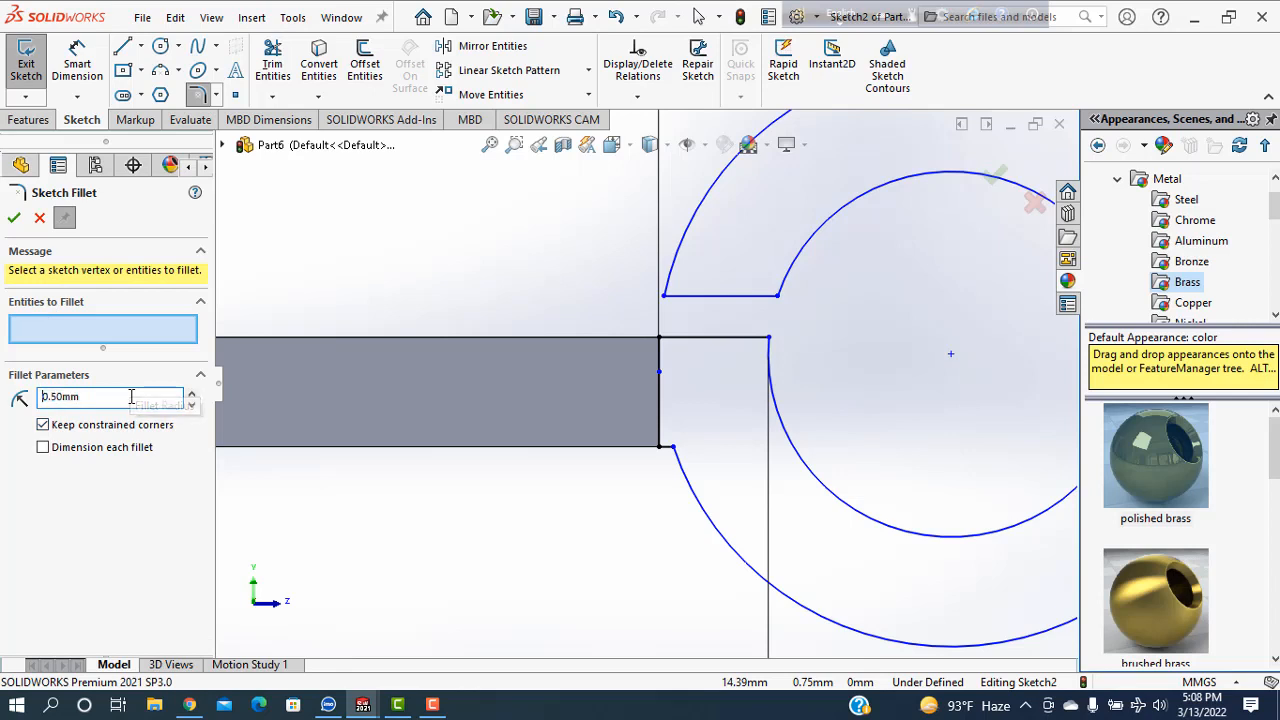
left_click(769, 339)
left_click(779, 295)
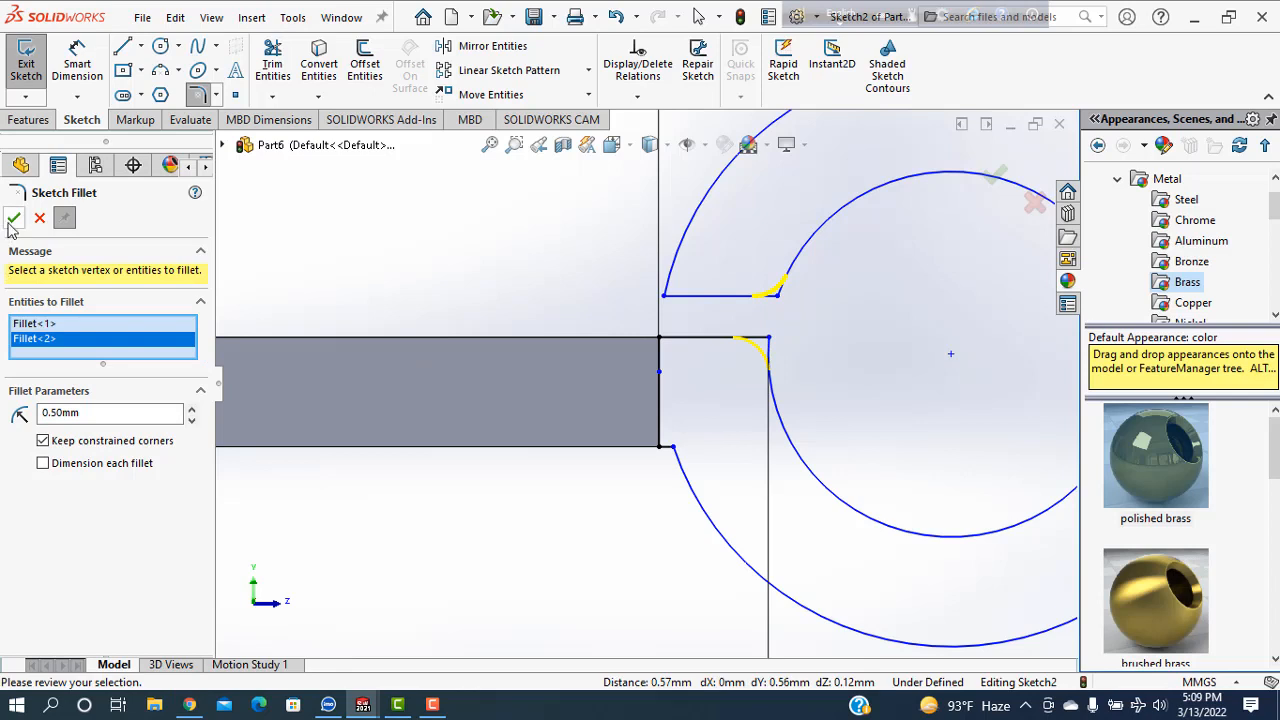
left_click(14, 217)
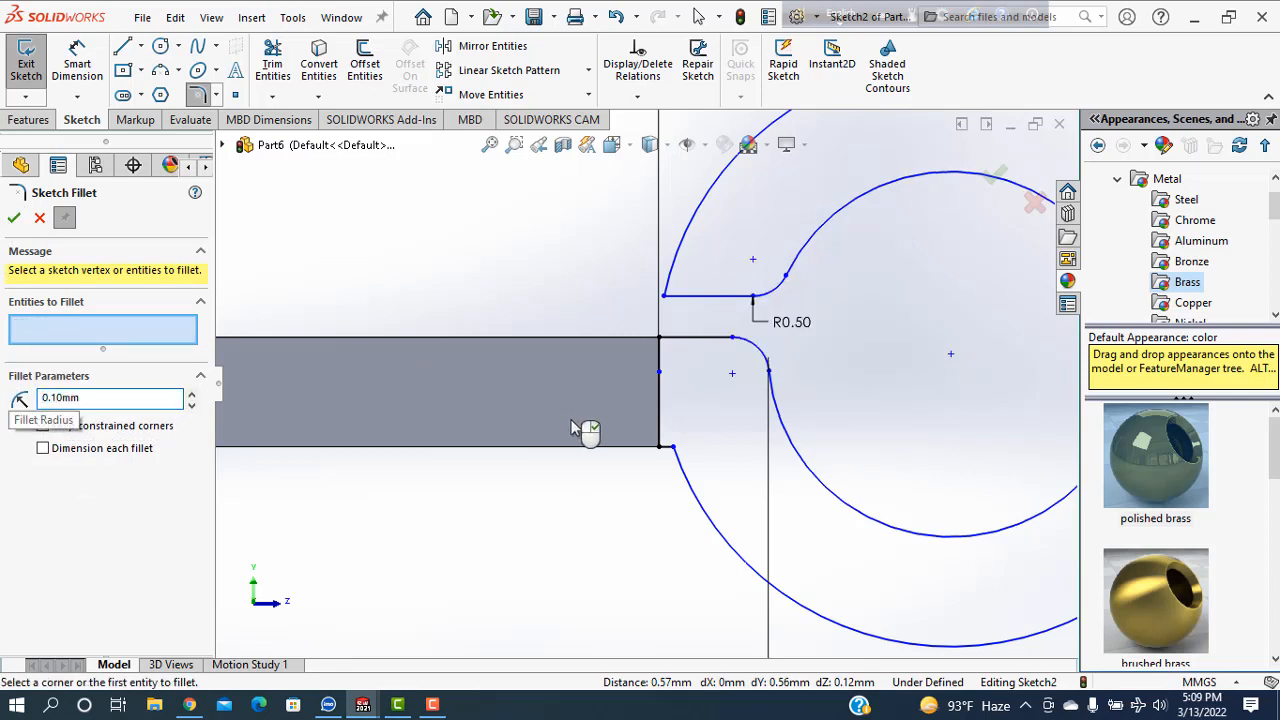
- Fillet the corner where the short lower line meets the knuckle's outer arc with a 0.1 mm radius
left_click(672, 448)
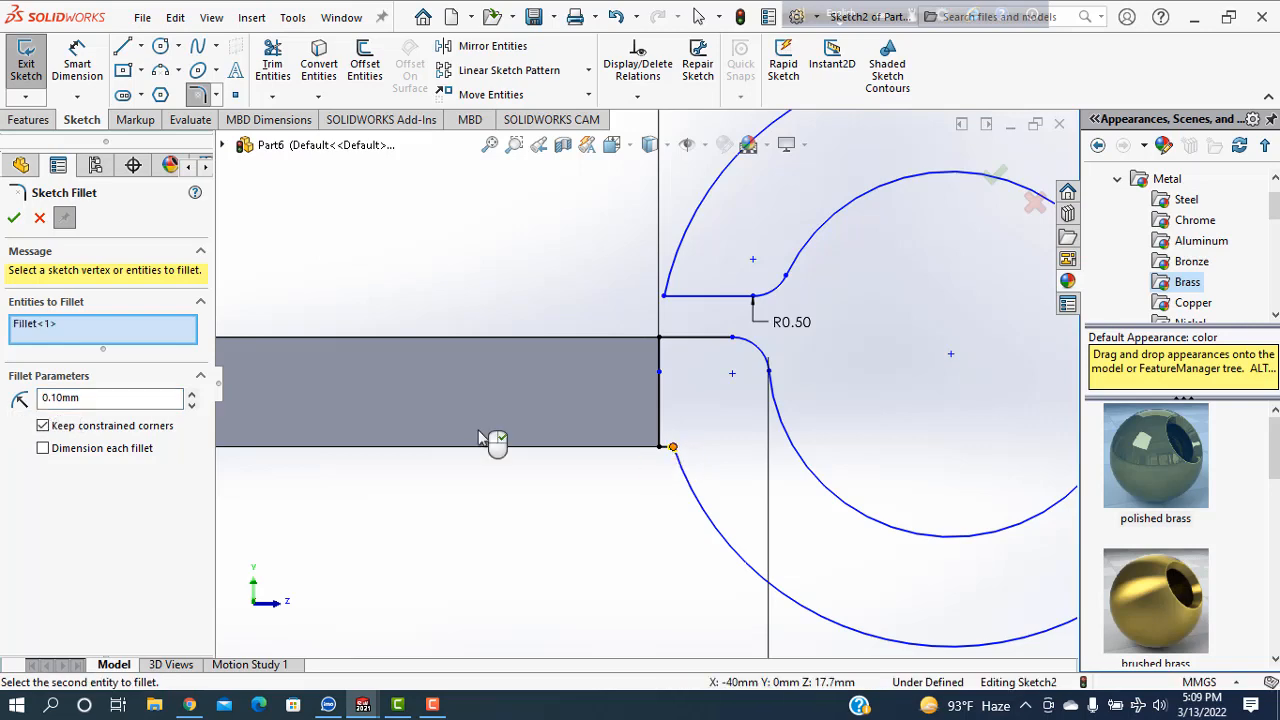
left_click(13, 220)
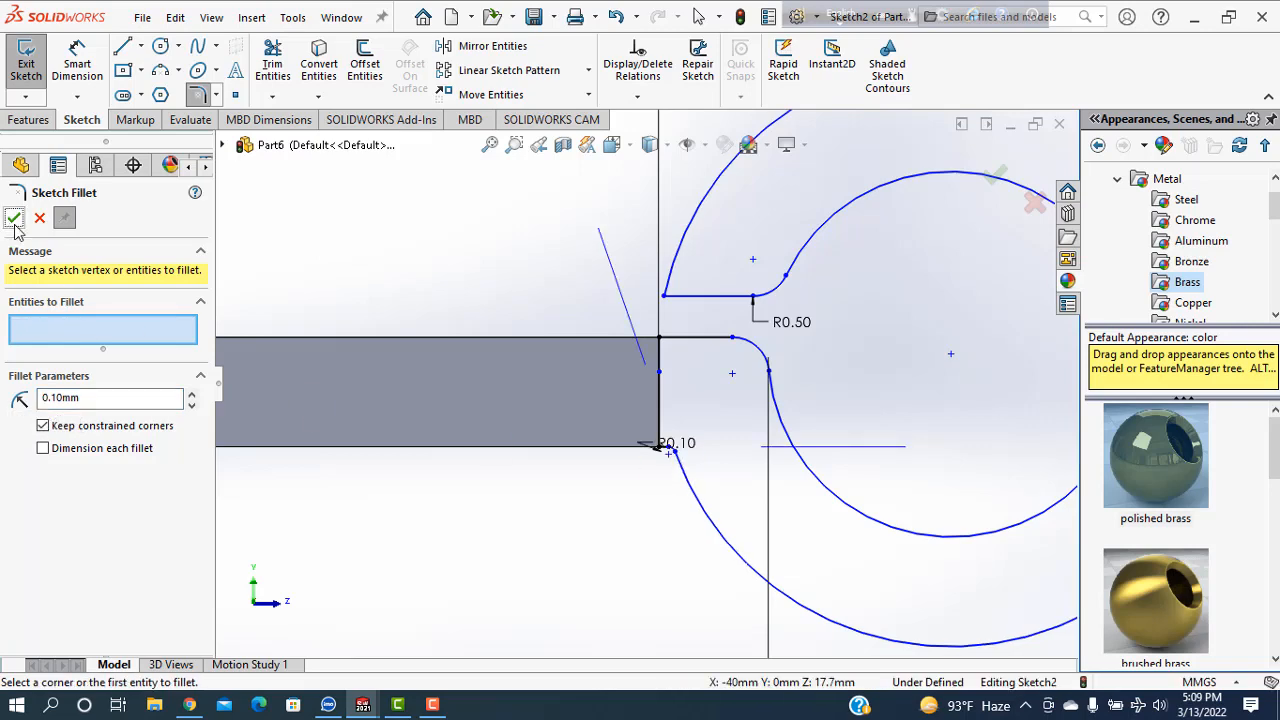
left_click(15, 227)
- Extrude the open knuckle profile 20 mm in the reversed direction along the plate's edge, merged with the plate
scroll(768, 564, "up", 5)
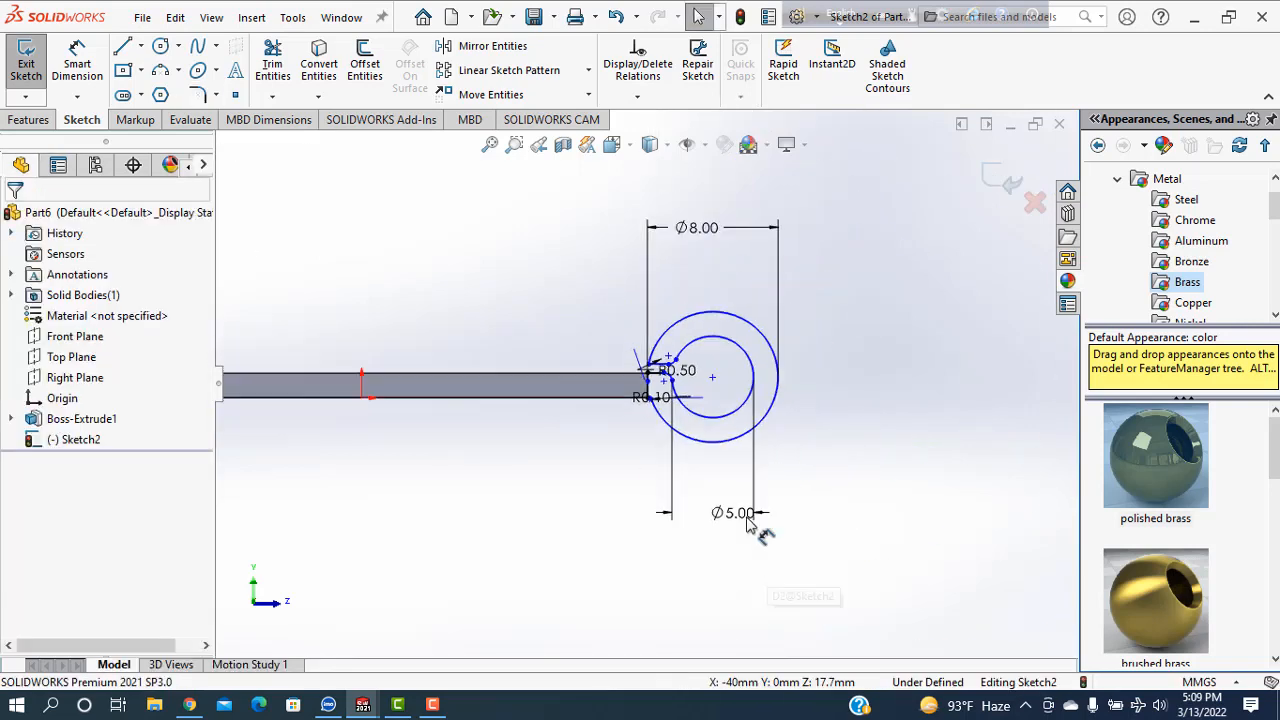
left_click(38, 121)
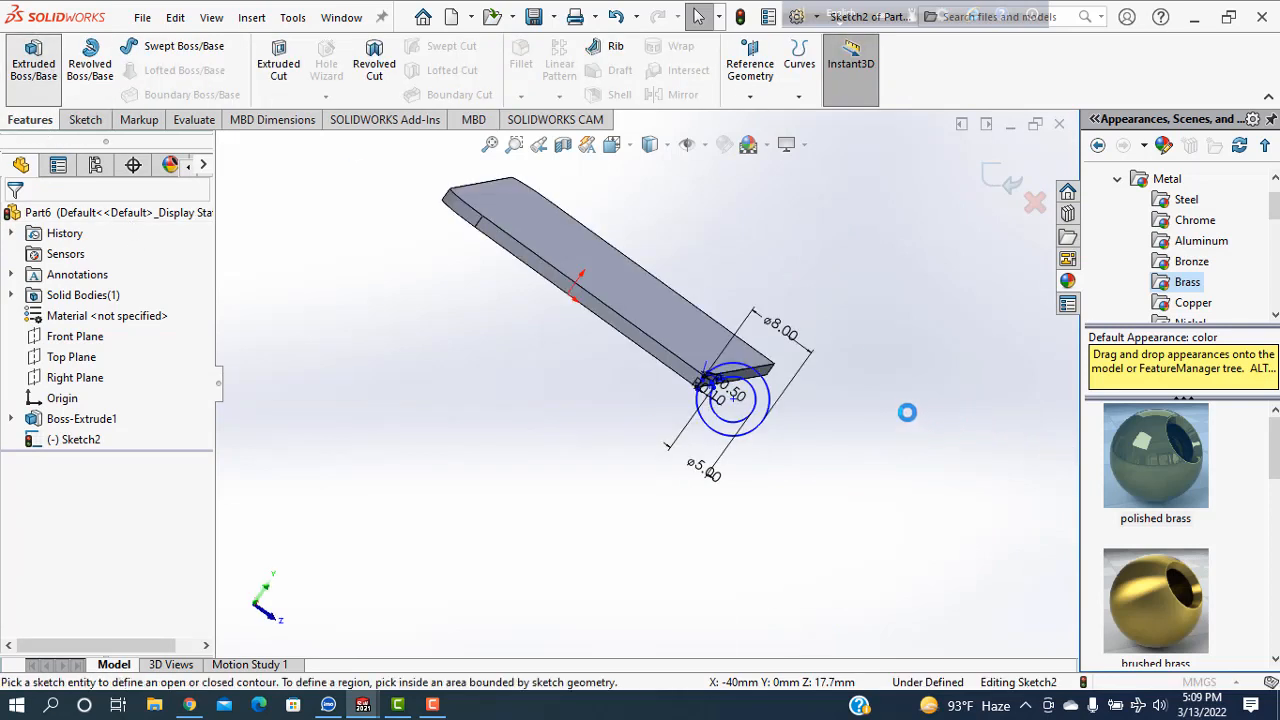
left_click(751, 428)
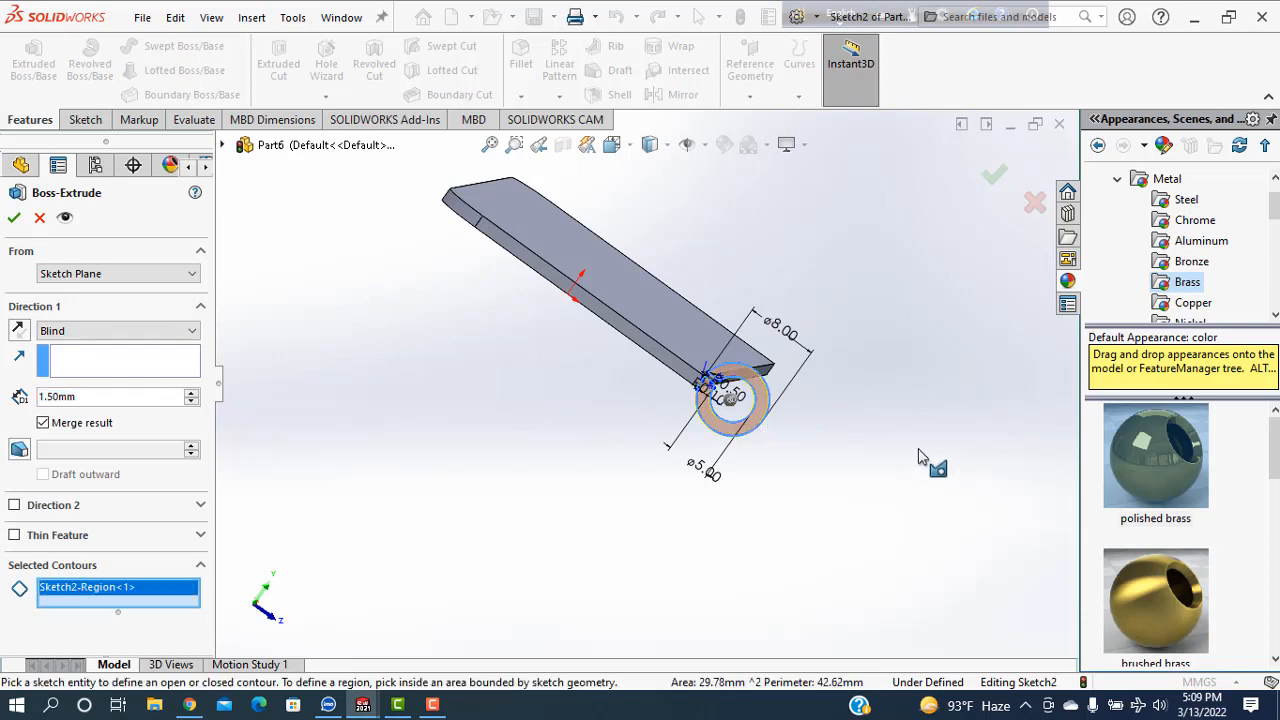
middle_click_drag(931, 460, 843, 425)
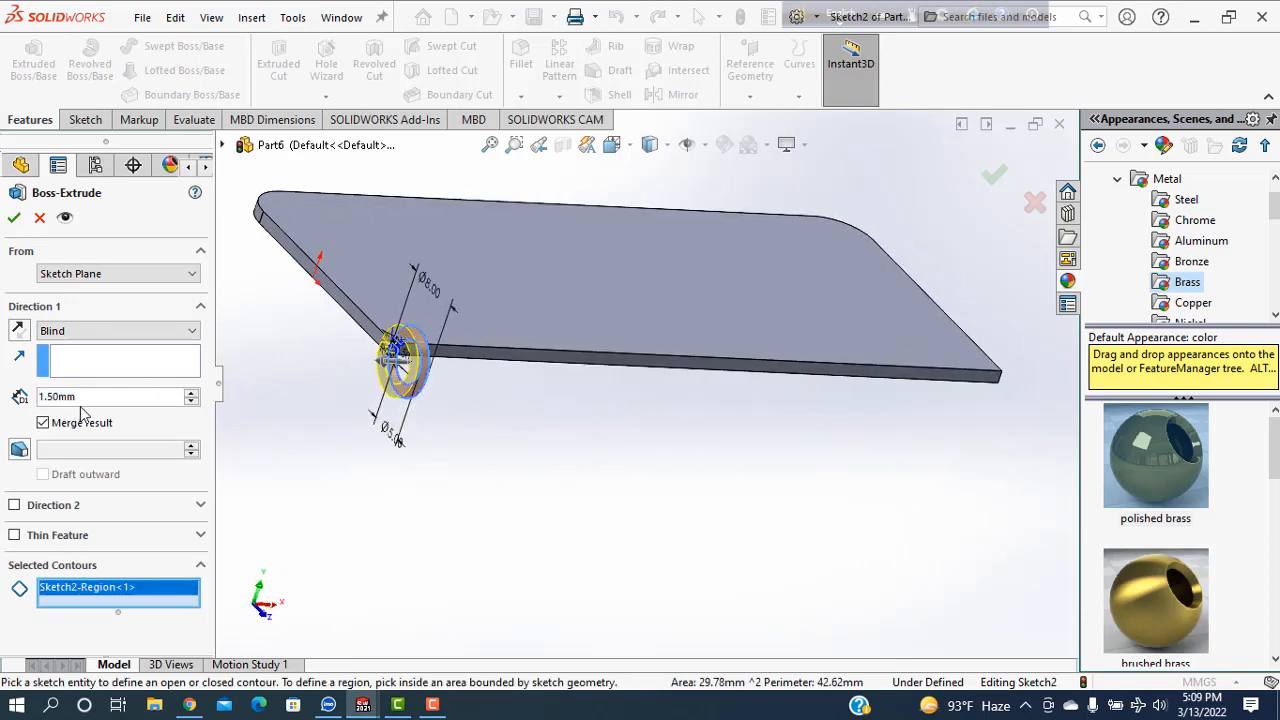
type("20")
key("Return")
left_click(18, 330)
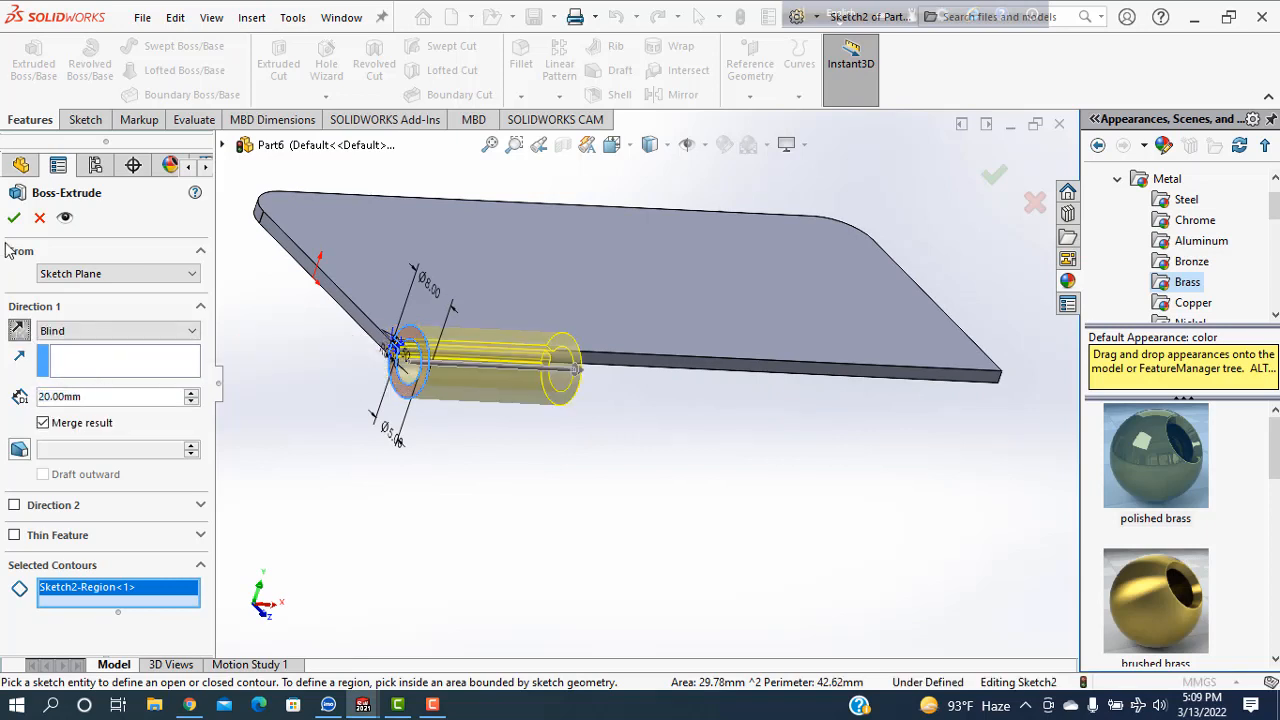
key("Return")
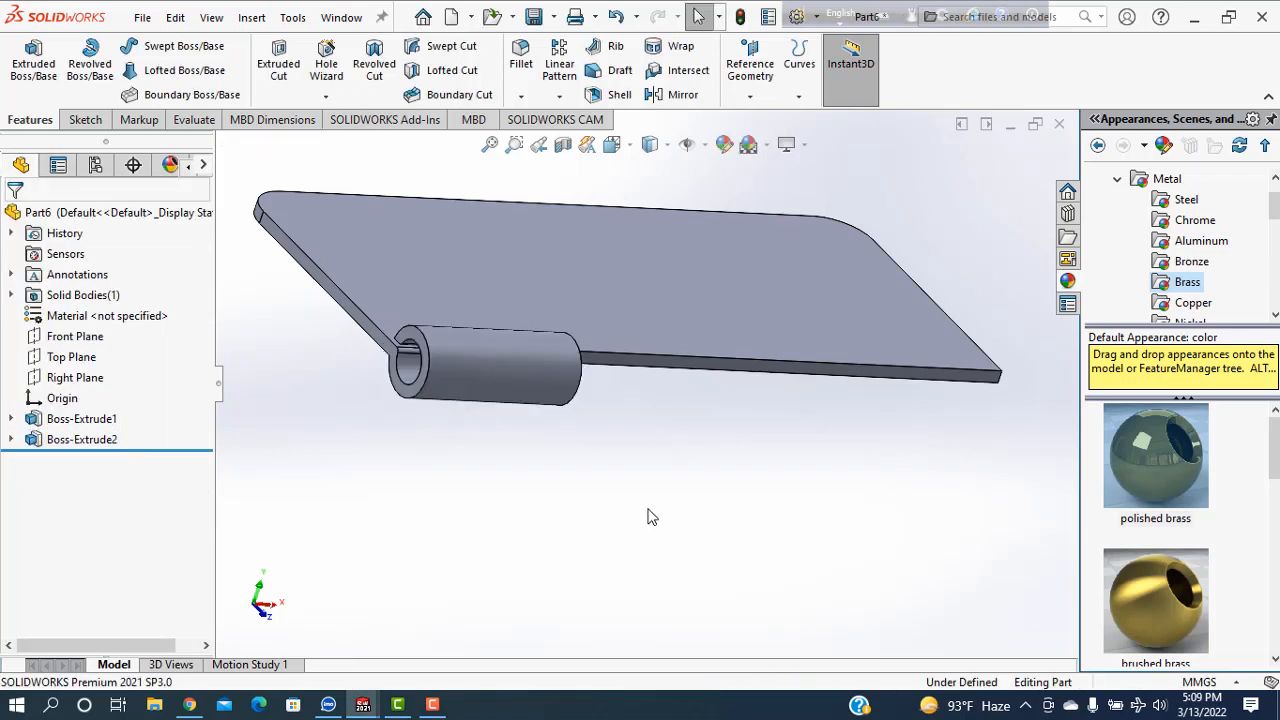
left_click(559, 97)
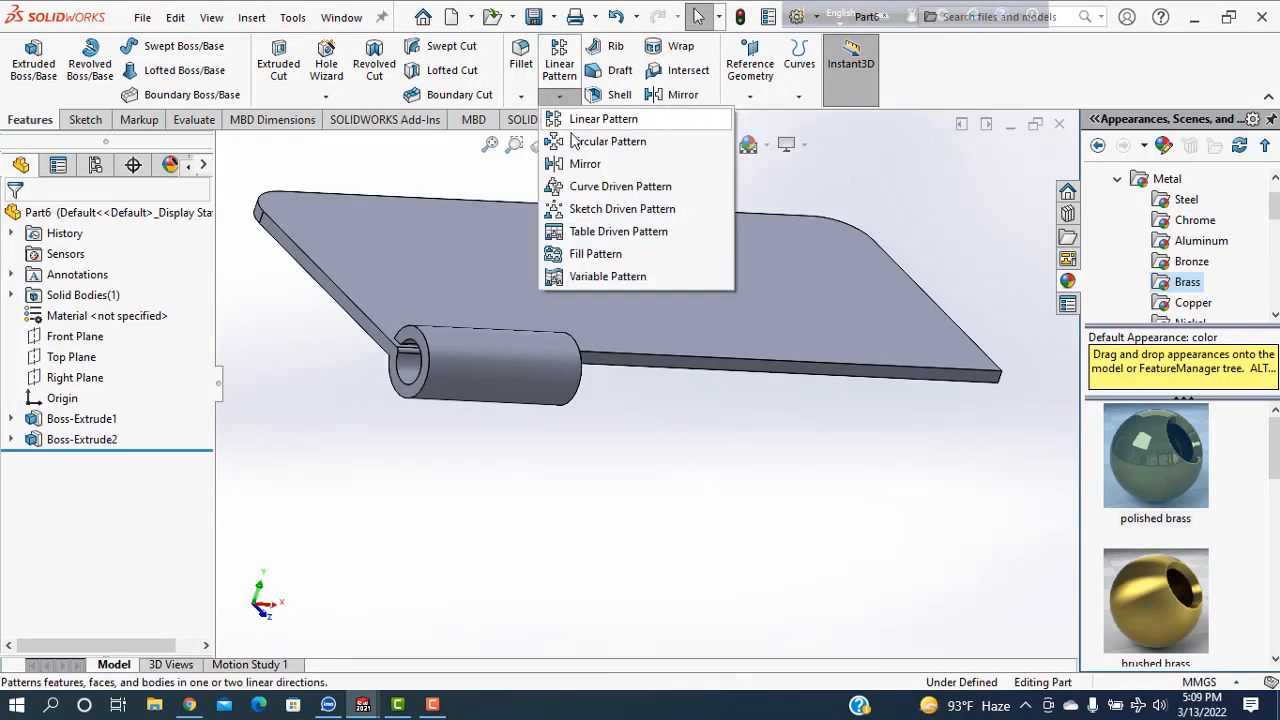
left_click(576, 120)
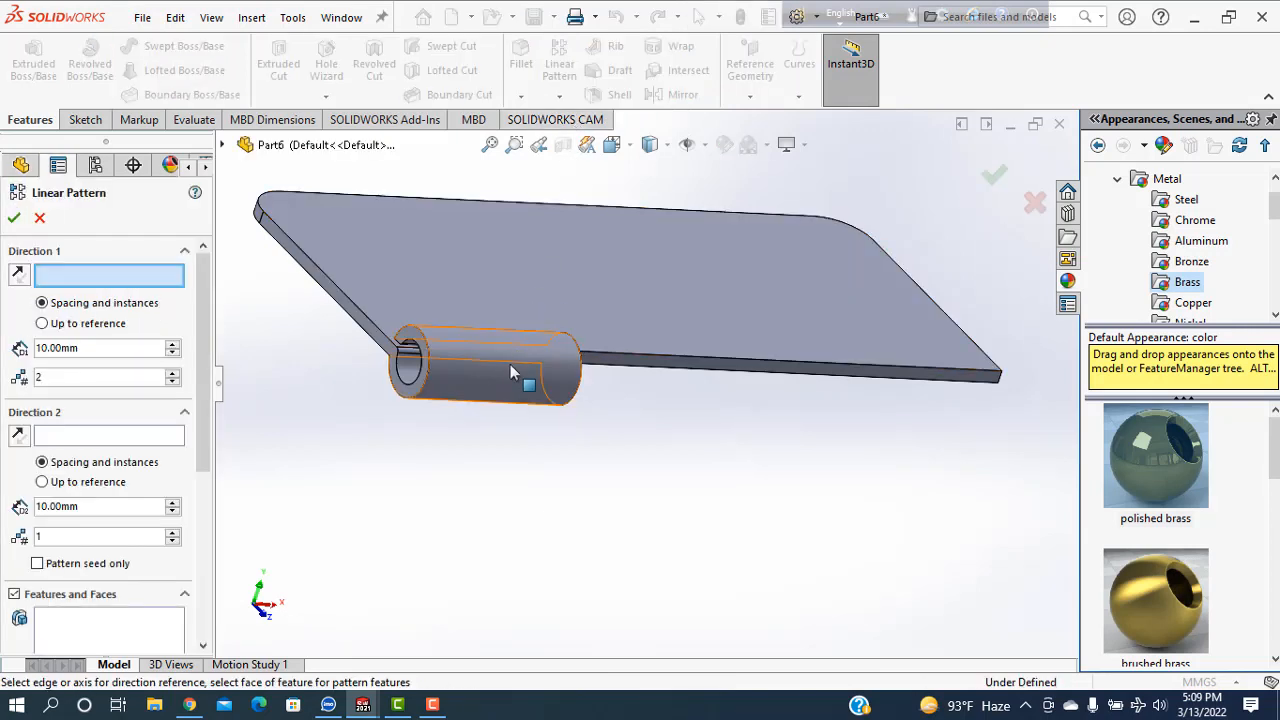
left_click(705, 385)
left_click(706, 360)
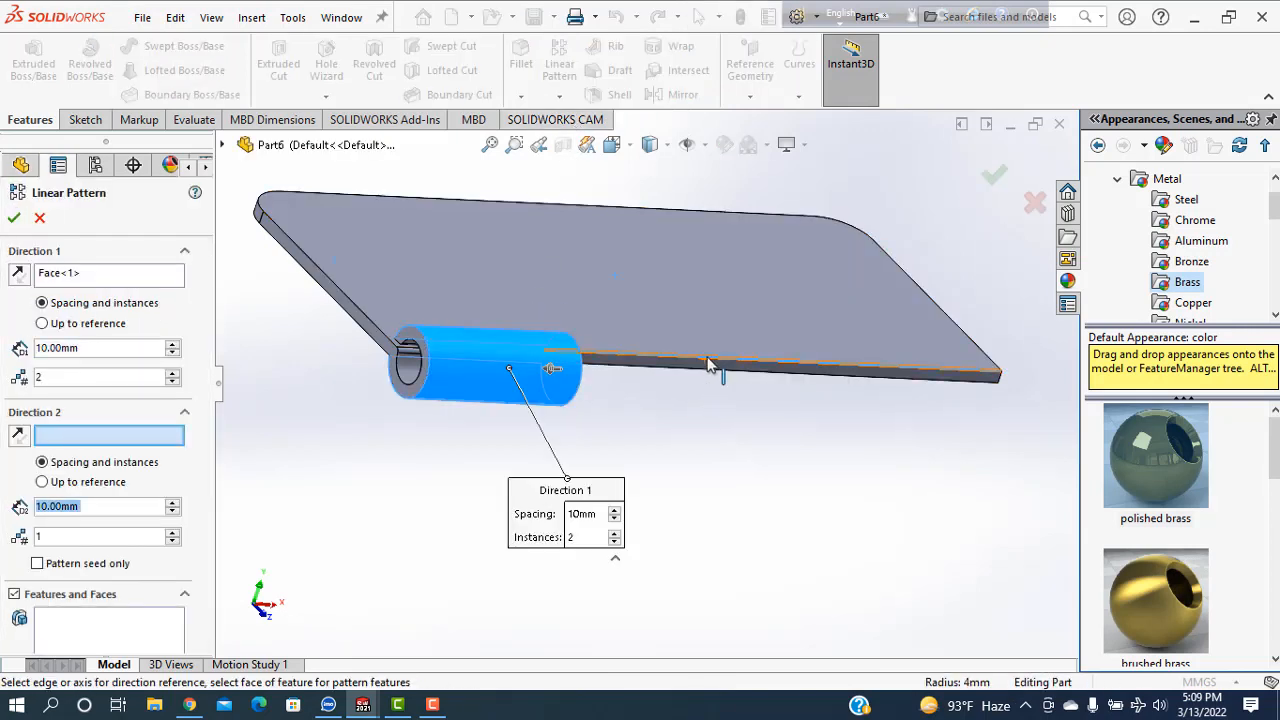
left_click(40, 219)
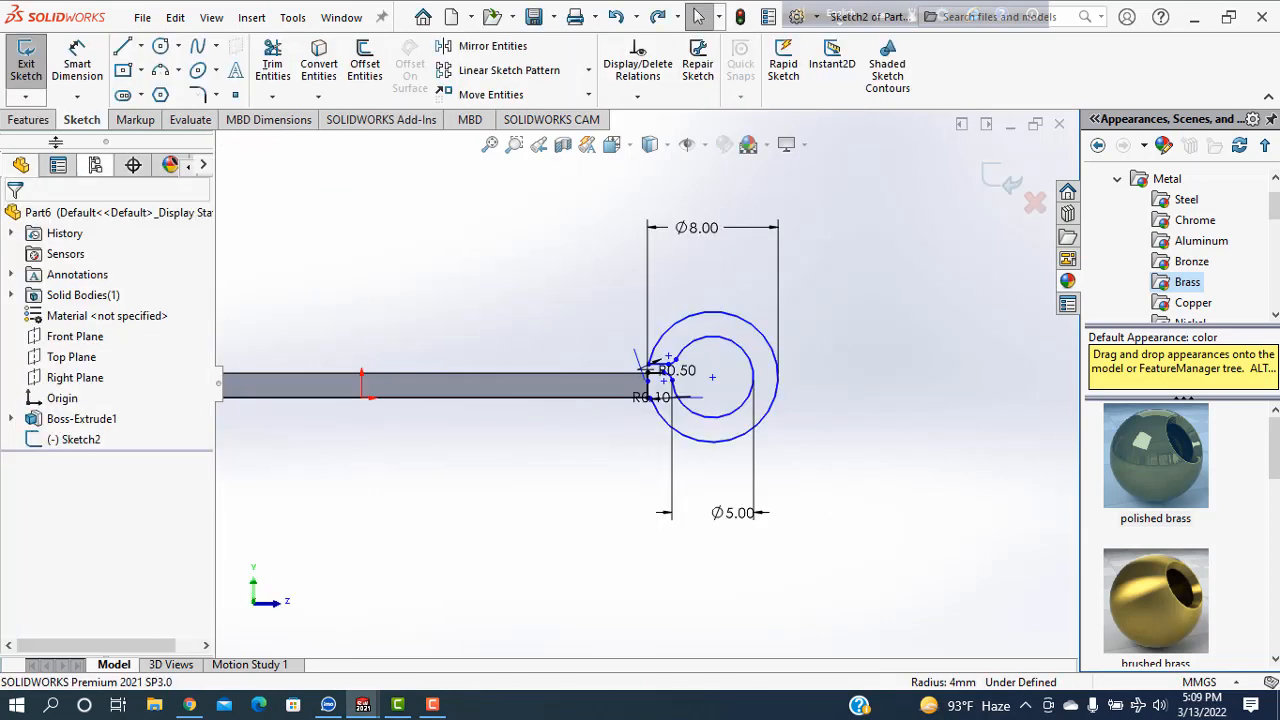
- Extrude the knuckle ring region as a 20 mm blind boss, reversed so that it runs along the plate's long edge
left_click(30, 120)
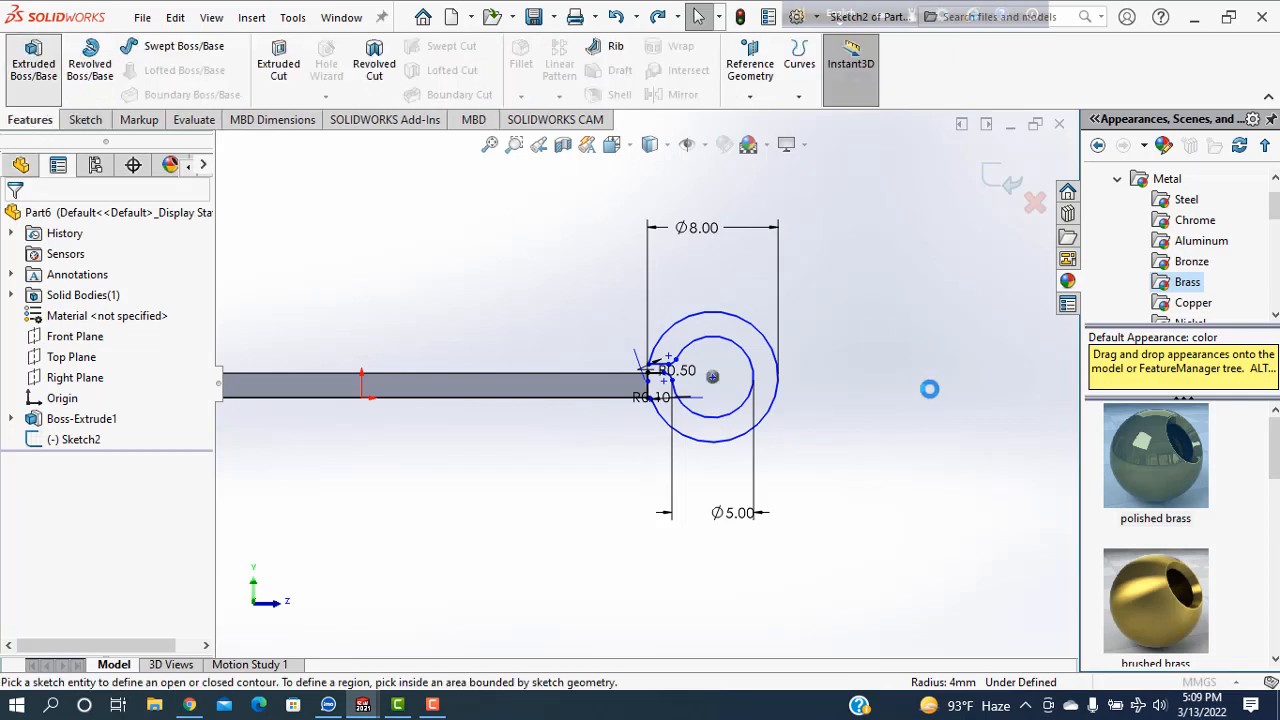
left_click(764, 415)
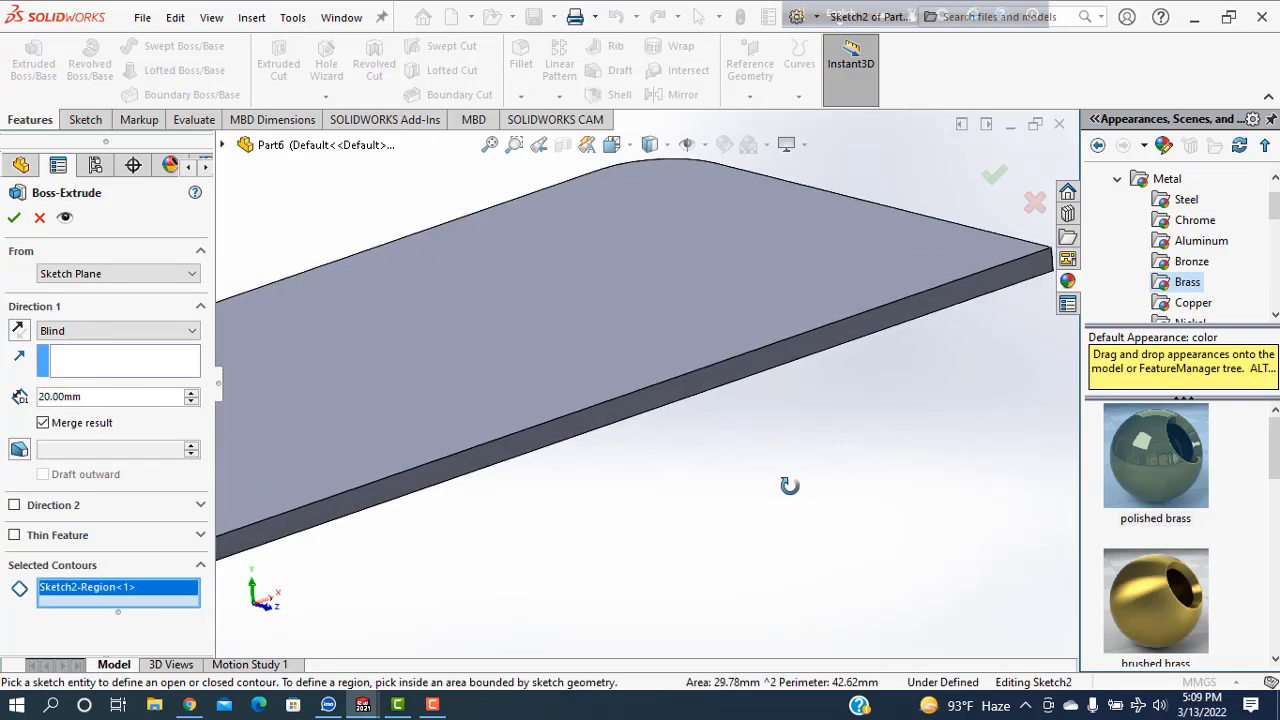
middle_click_drag(790, 486, 781, 488)
scroll(684, 522, "up", 5)
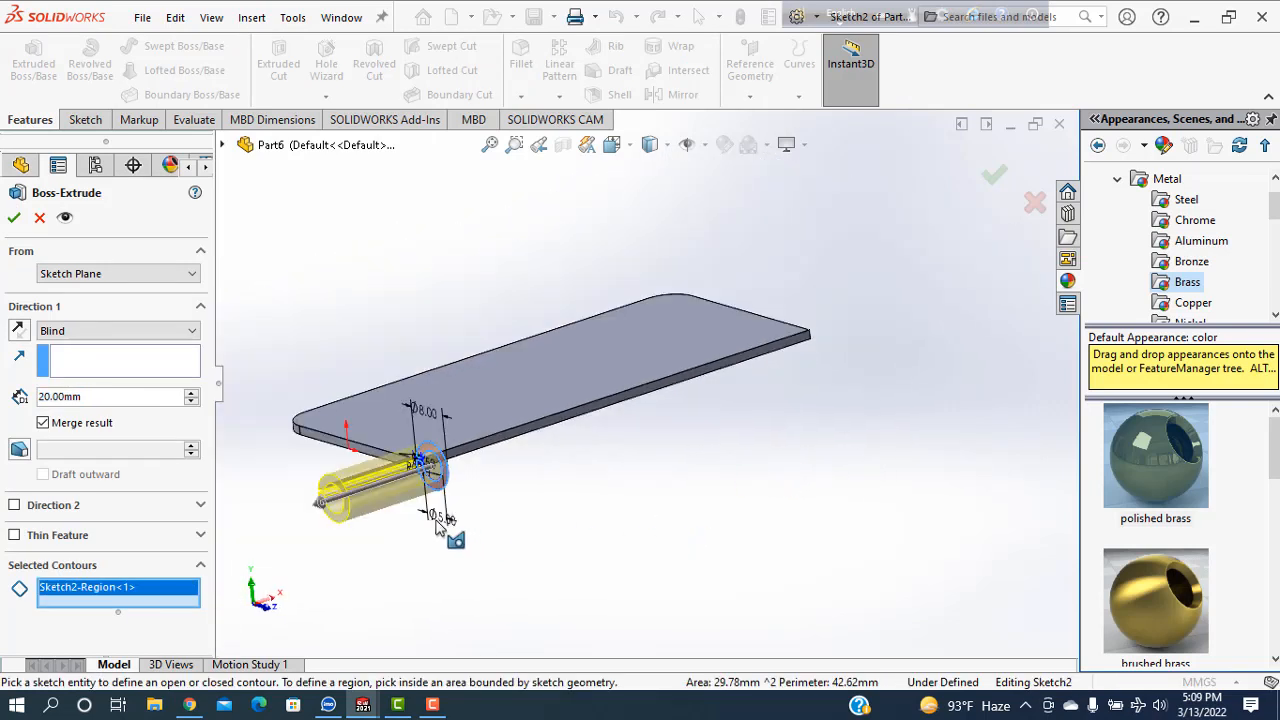
left_click(18, 330)
left_click(14, 217)
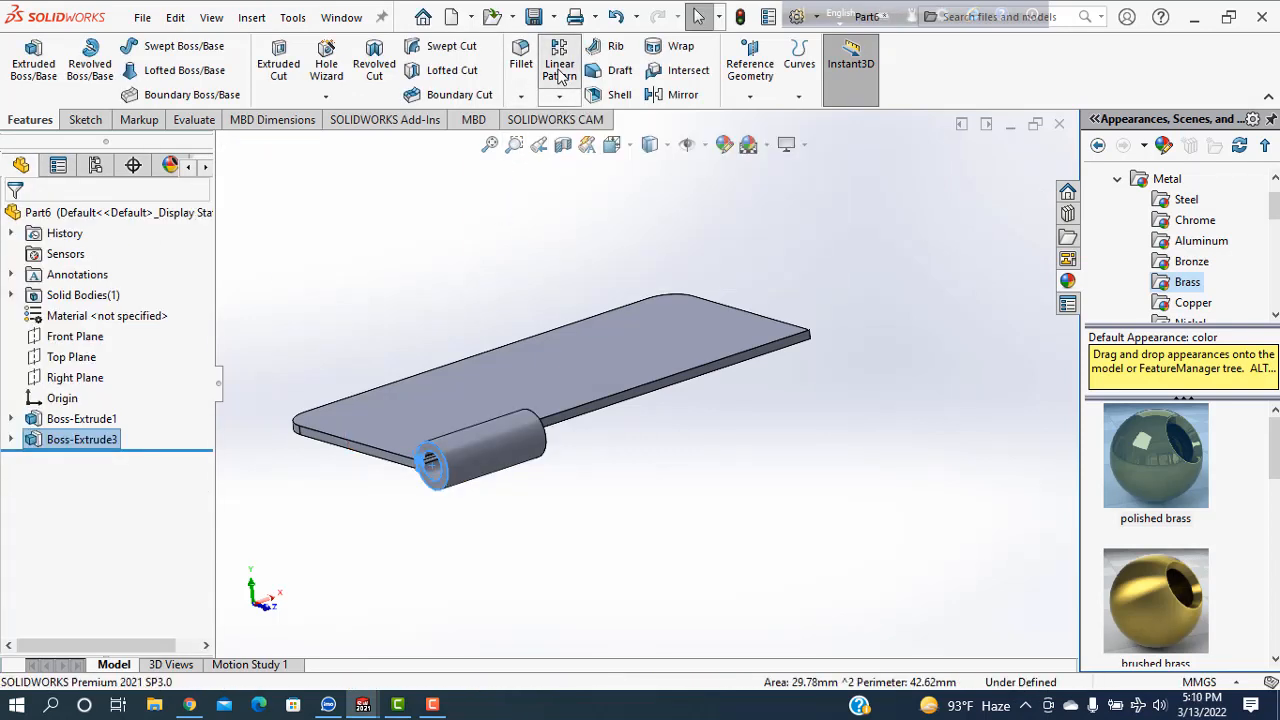
- Pattern the knuckle linearly along the plate's long edge with two instances spaced 40 mm apart
left_click(560, 68)
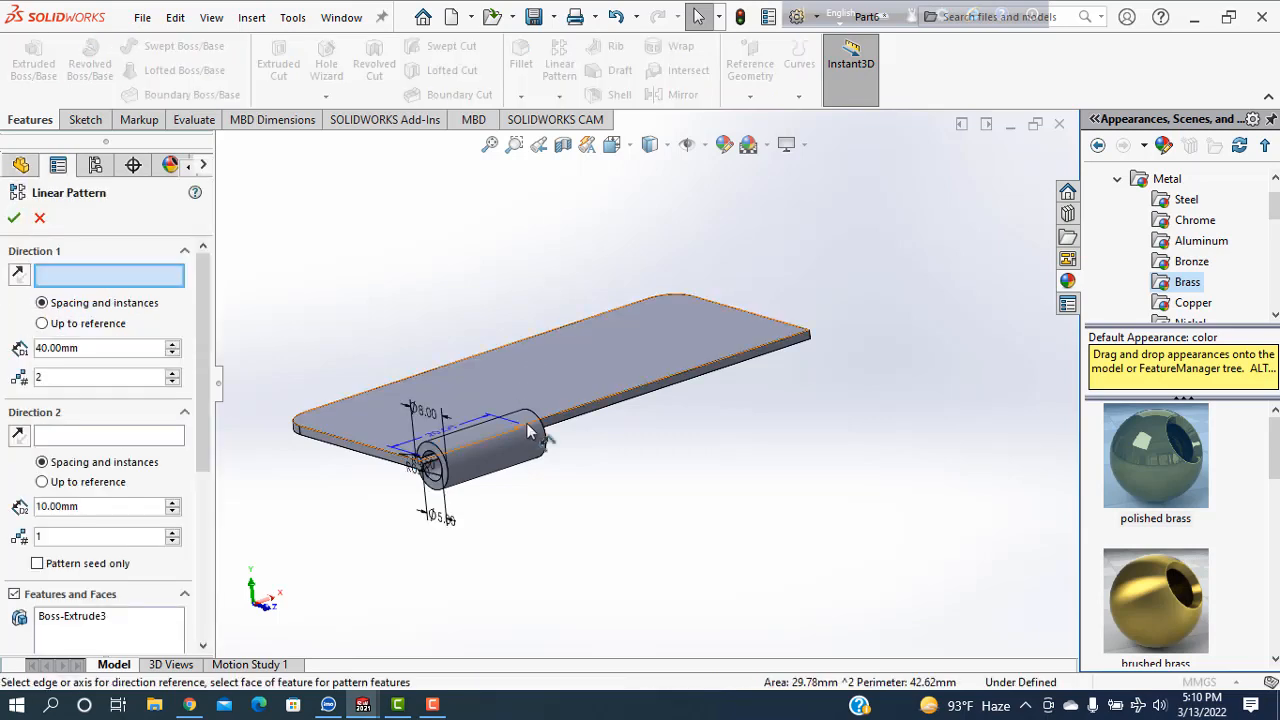
left_click(641, 392)
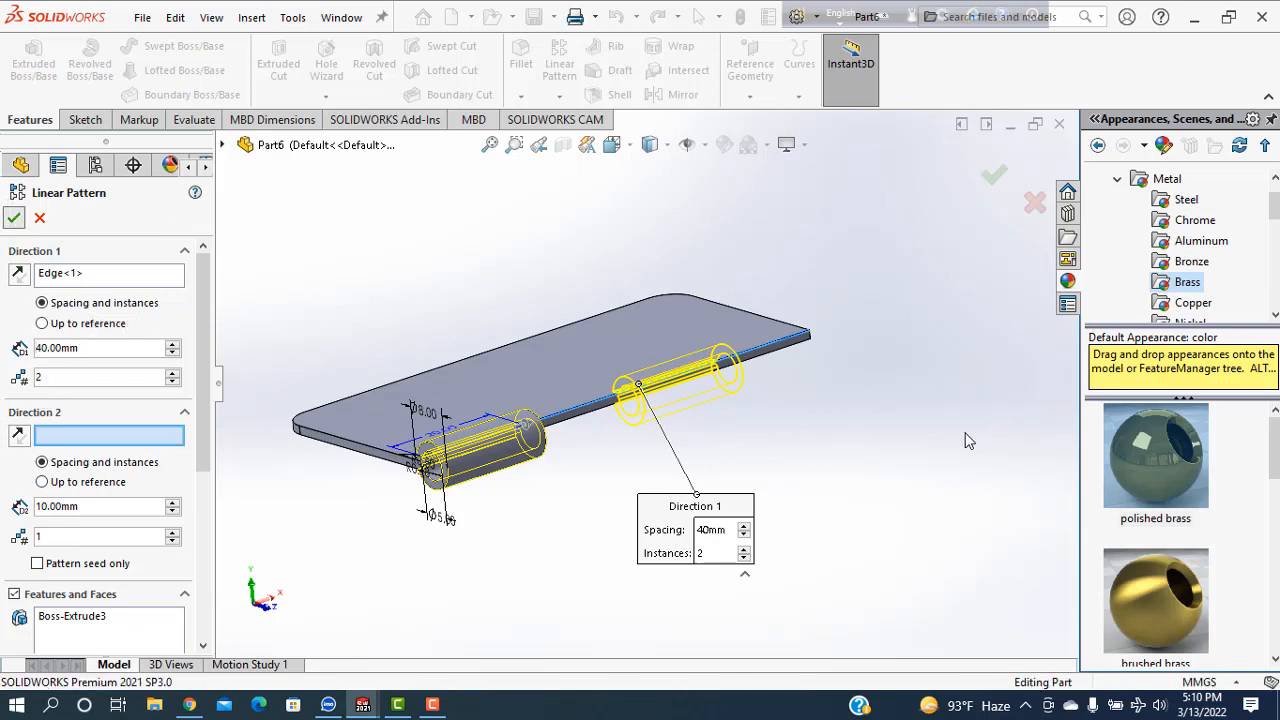
key("Return")
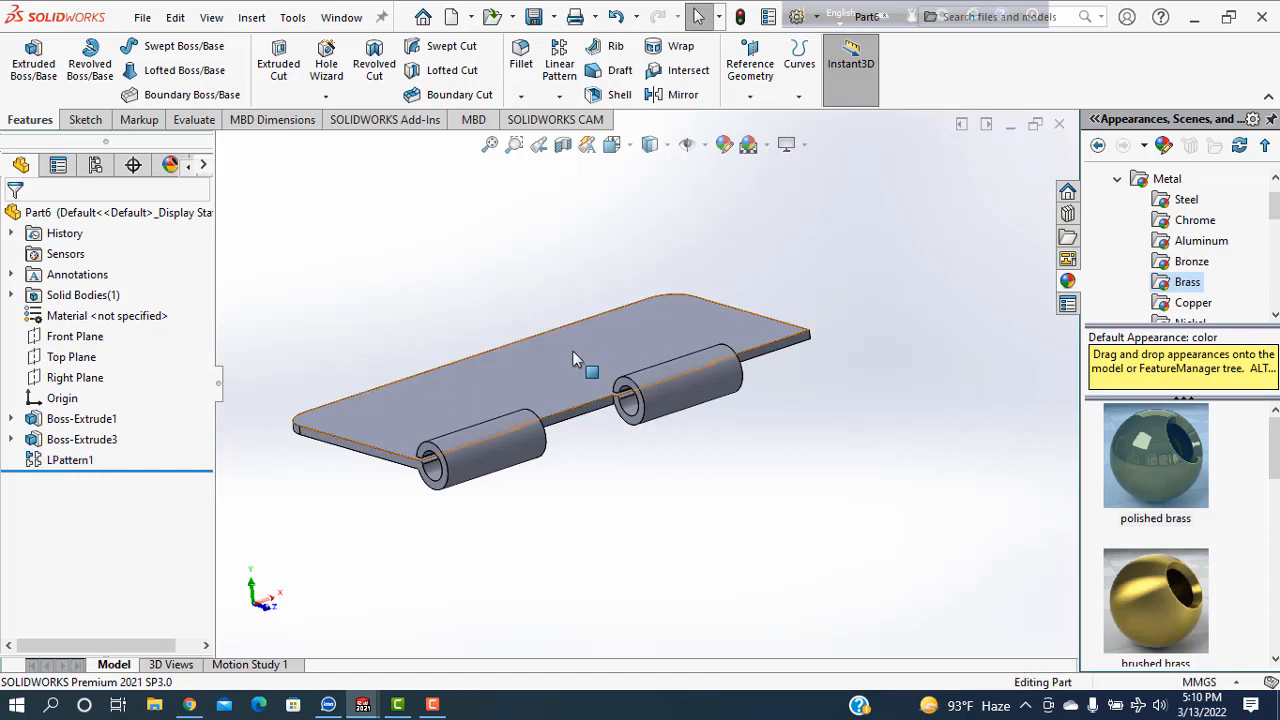
- Start a sketch on the plate's top face and draw circles about 6 mm and 4.6 mm in diameter vertically above and below the origin
left_click(570, 355)
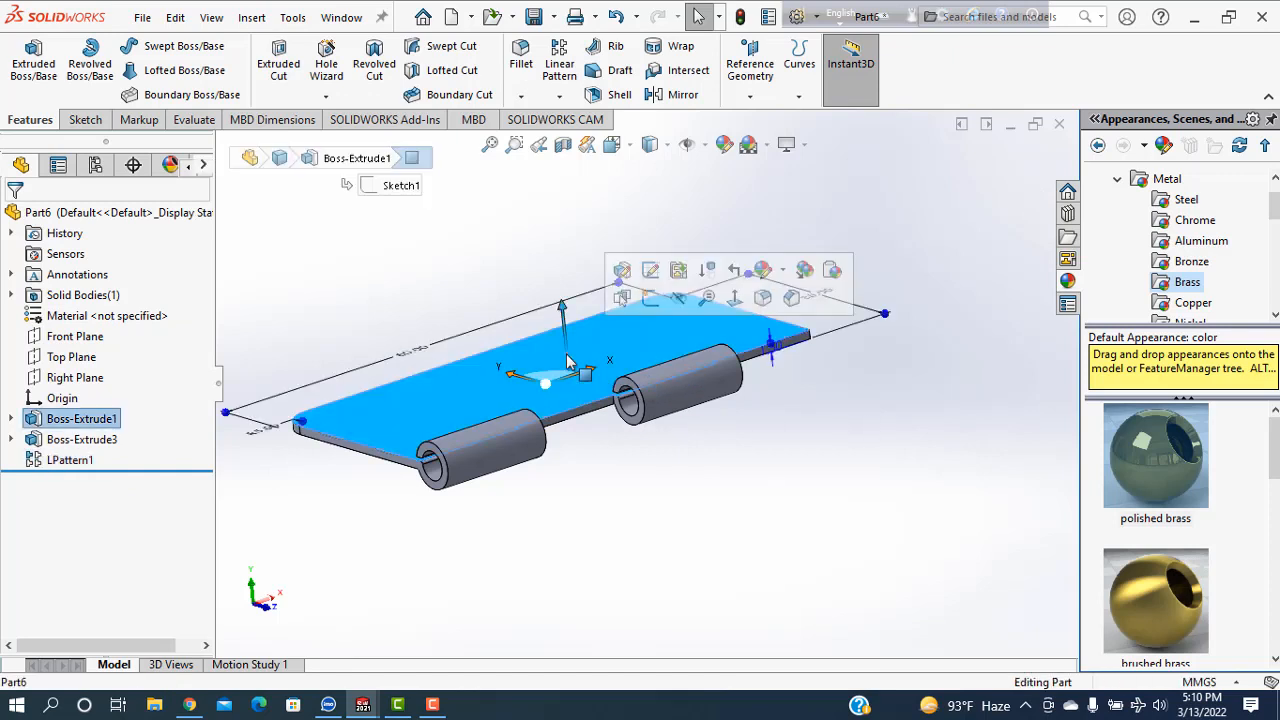
left_click(651, 302)
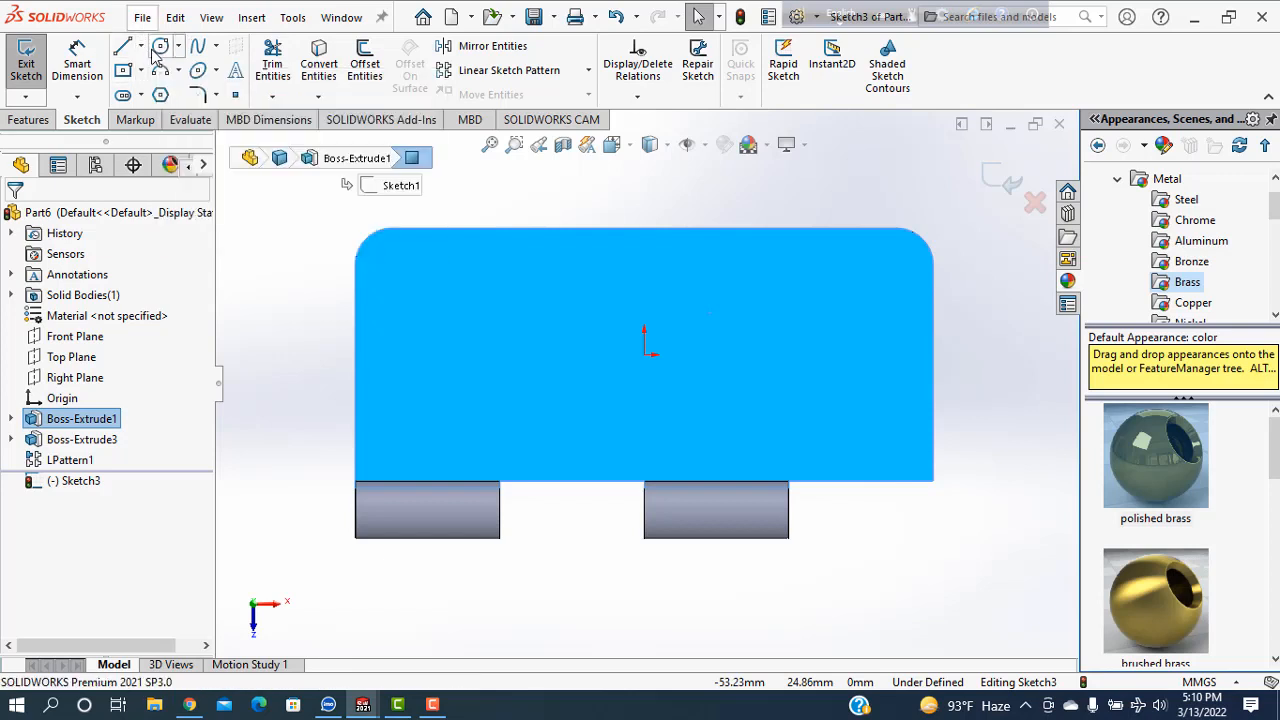
left_click(644, 274)
left_click(650, 300)
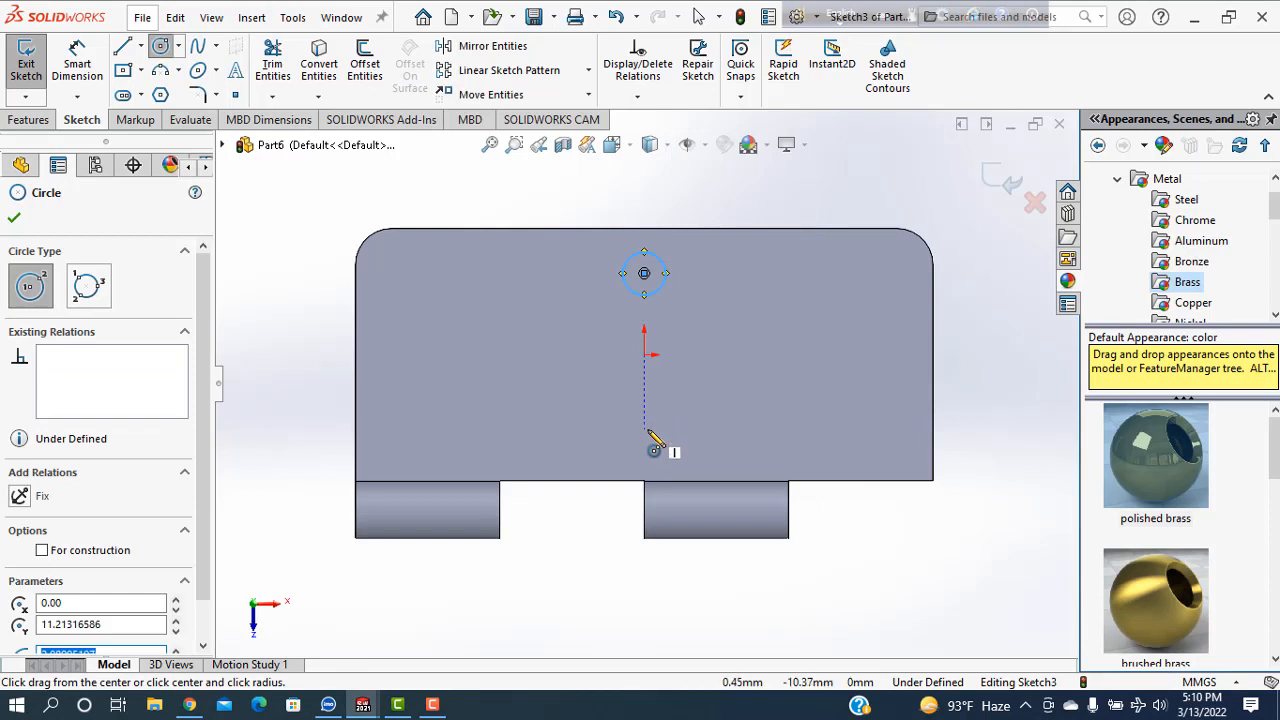
left_click(644, 428)
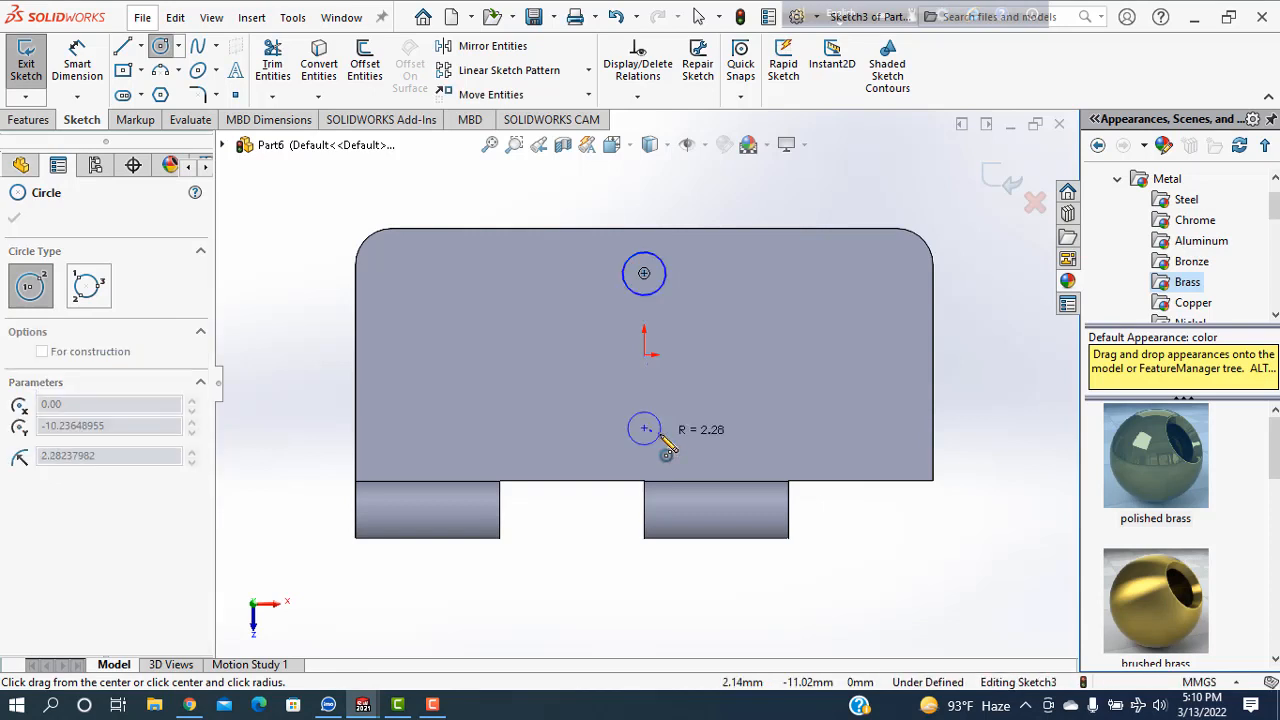
left_click(842, 356)
- Draw two circles level with the origin, about 28 mm right and 25.5 mm left of it, with radii of about 2.7 and 2.9 mm
left_click(845, 354)
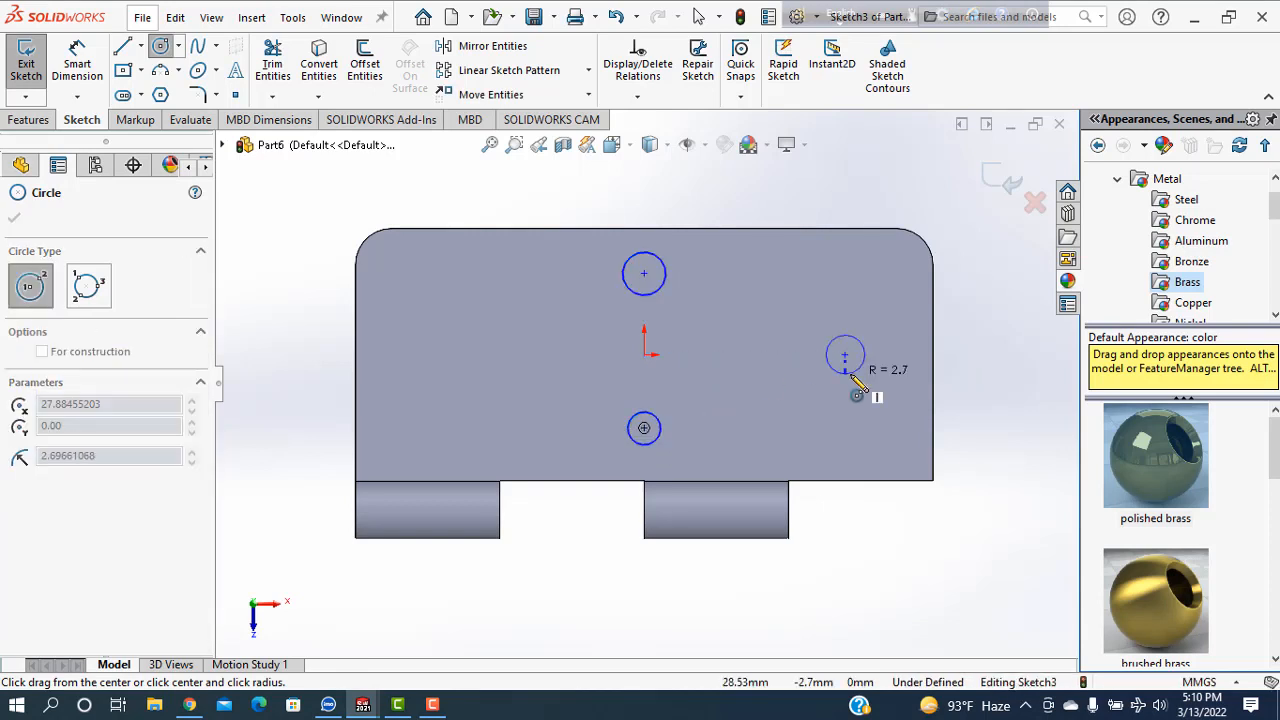
left_click(858, 368)
left_click(459, 354)
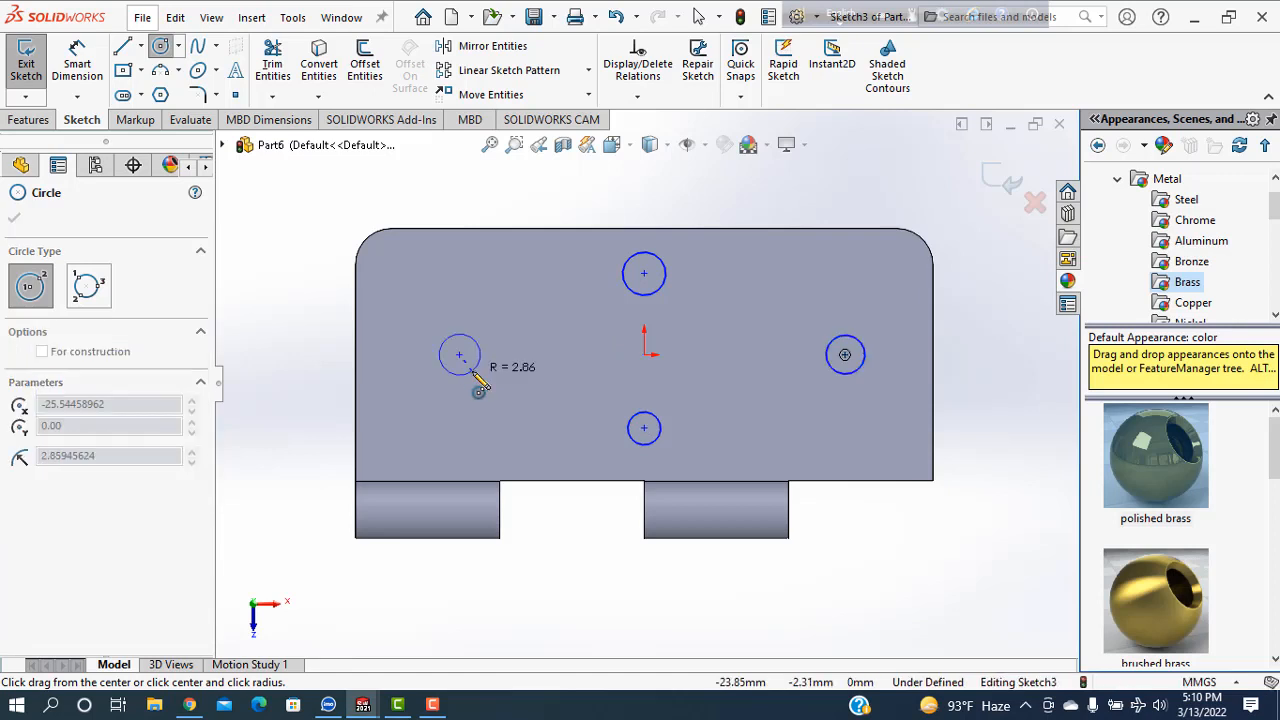
left_click(473, 368)
- Dimension the circle above the origin and the one to its right with 5 mm diameters
left_click(77, 63)
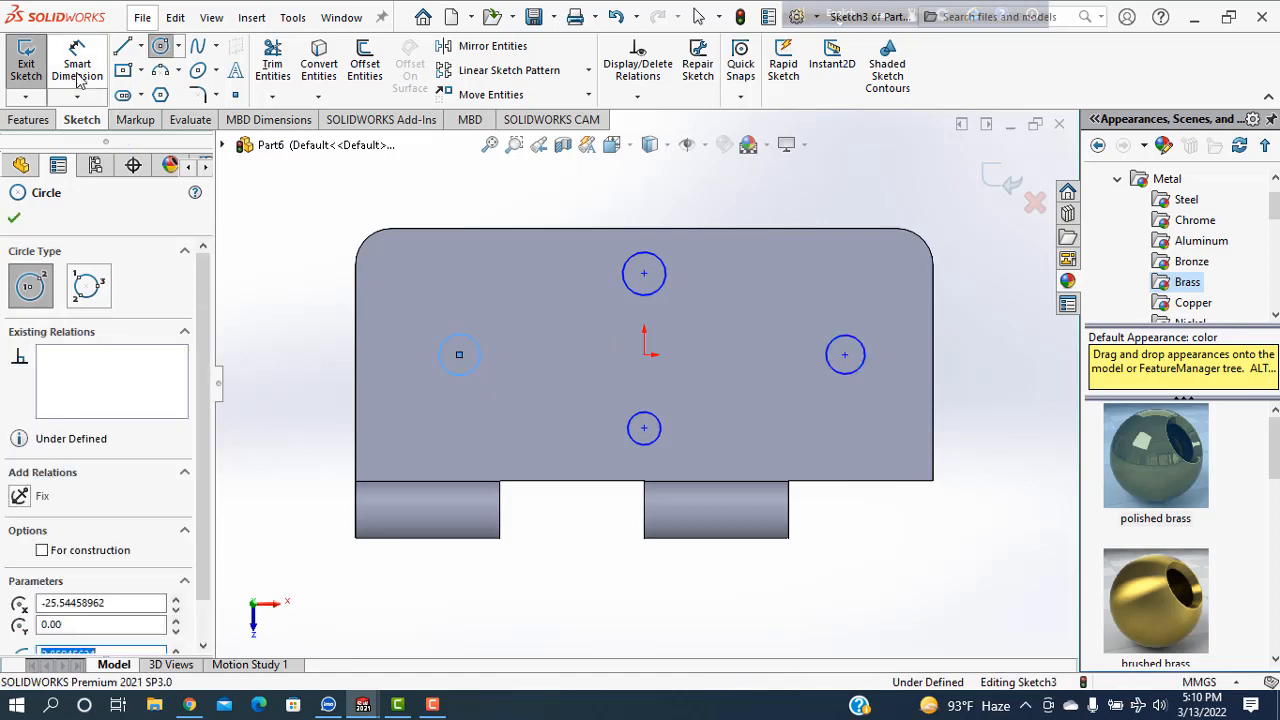
left_click(660, 265)
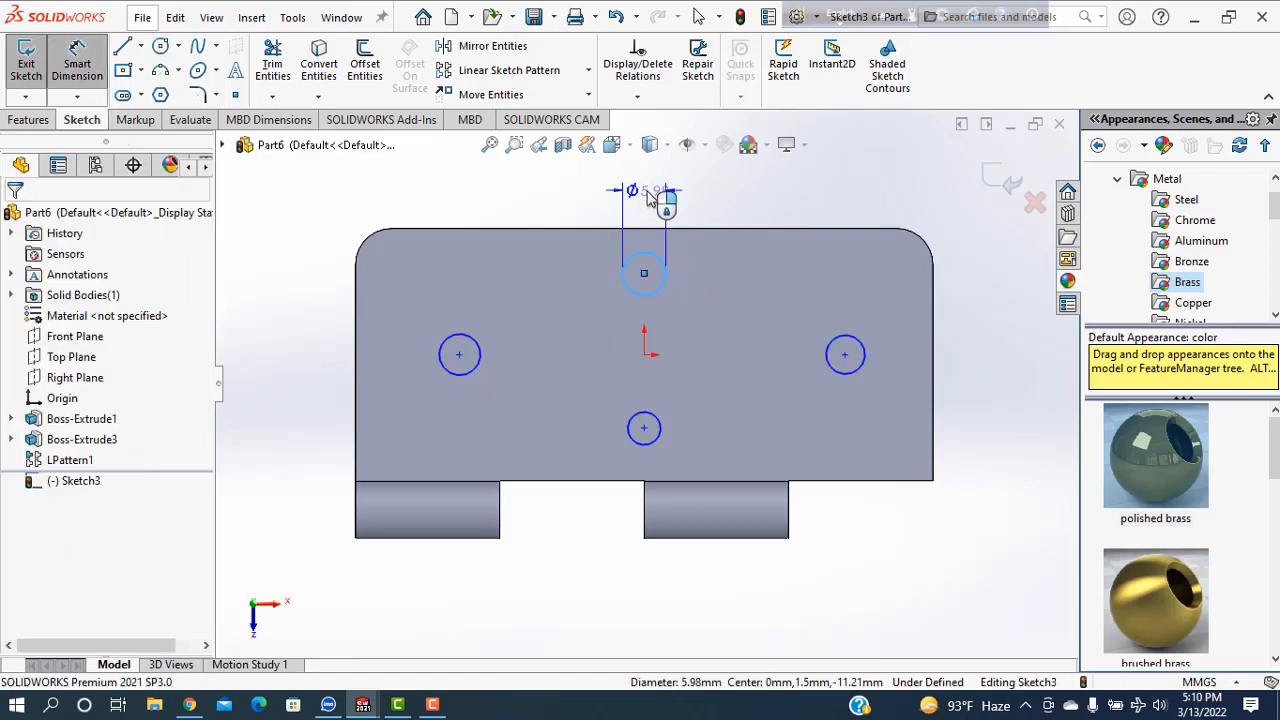
left_click(648, 197)
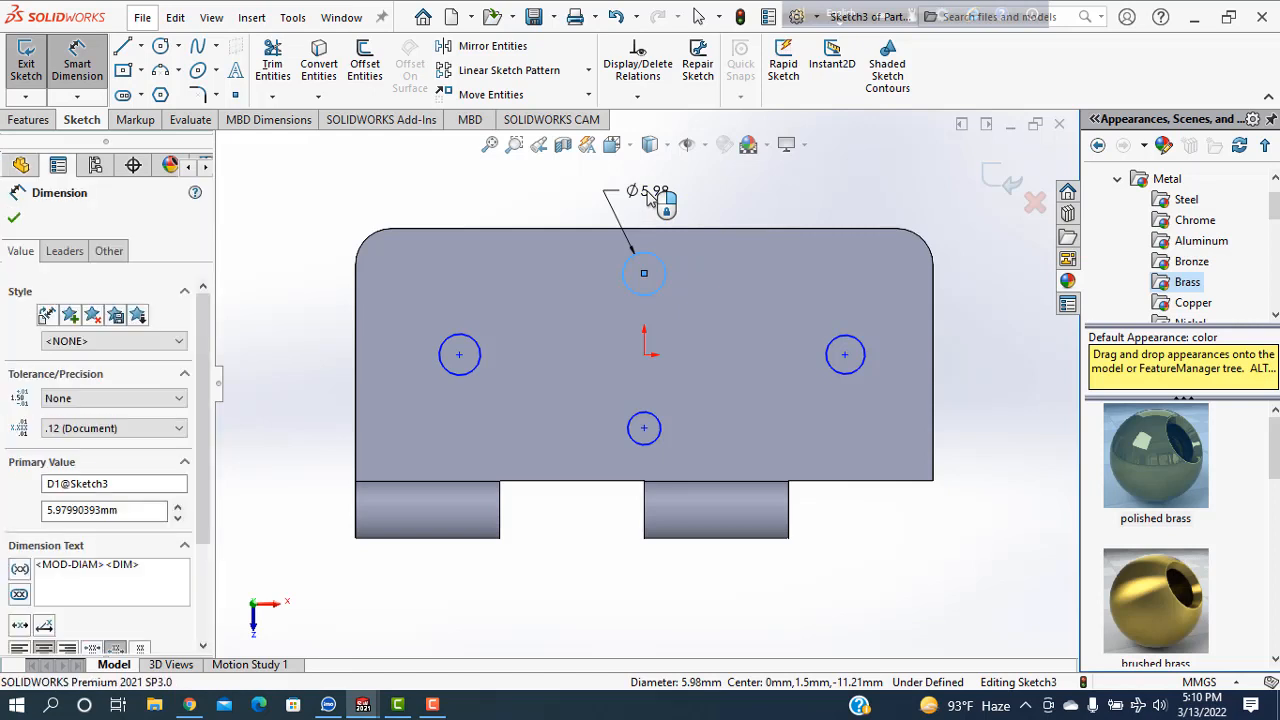
key("Return")
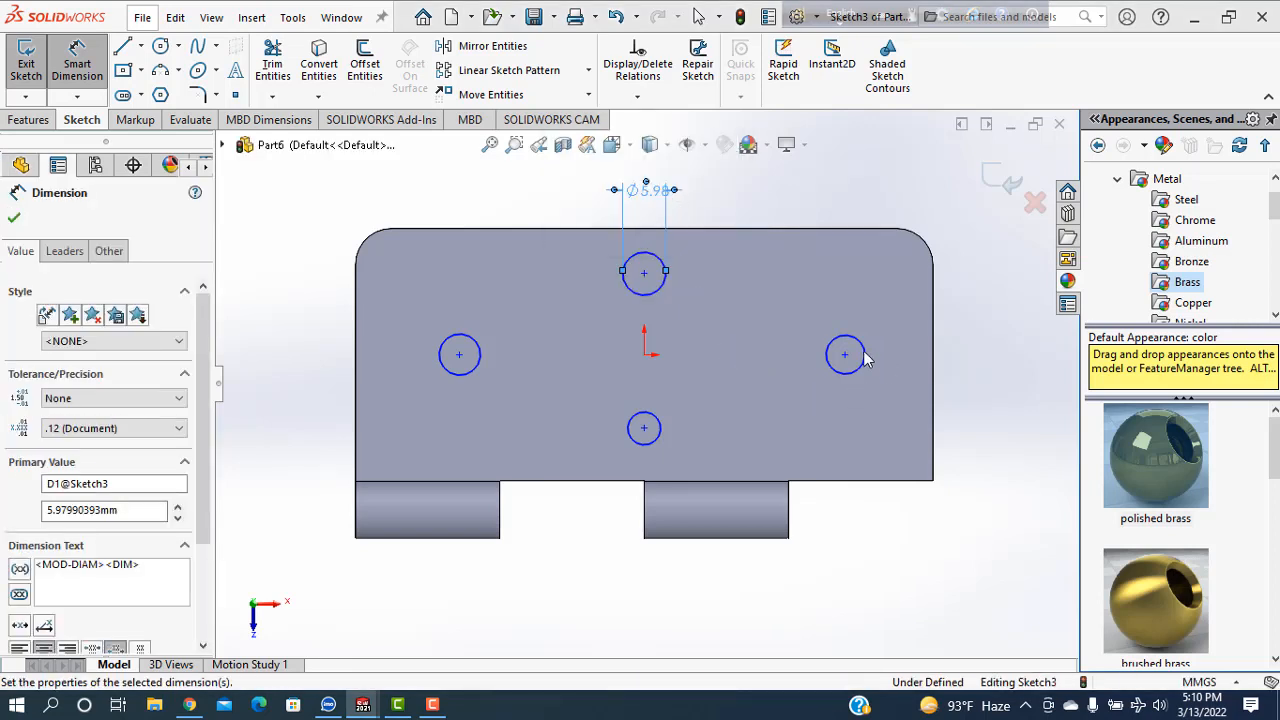
left_click(864, 354)
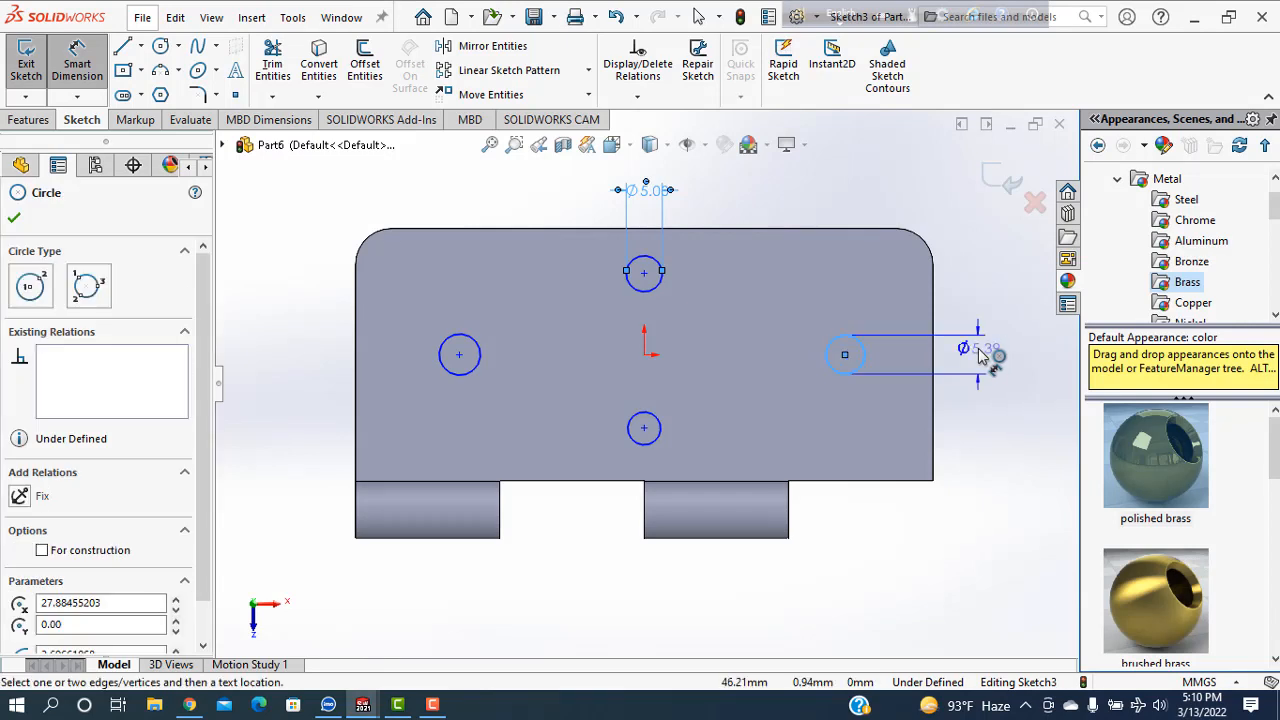
left_click(988, 358)
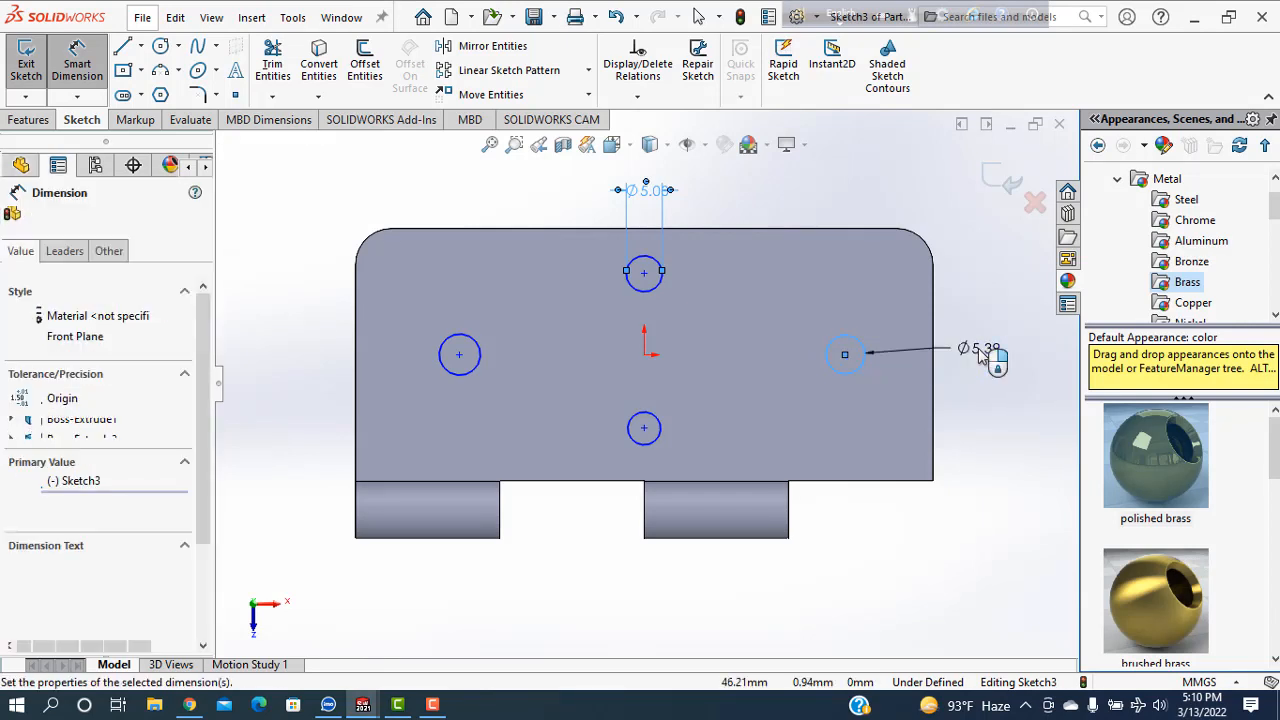
key("Return")
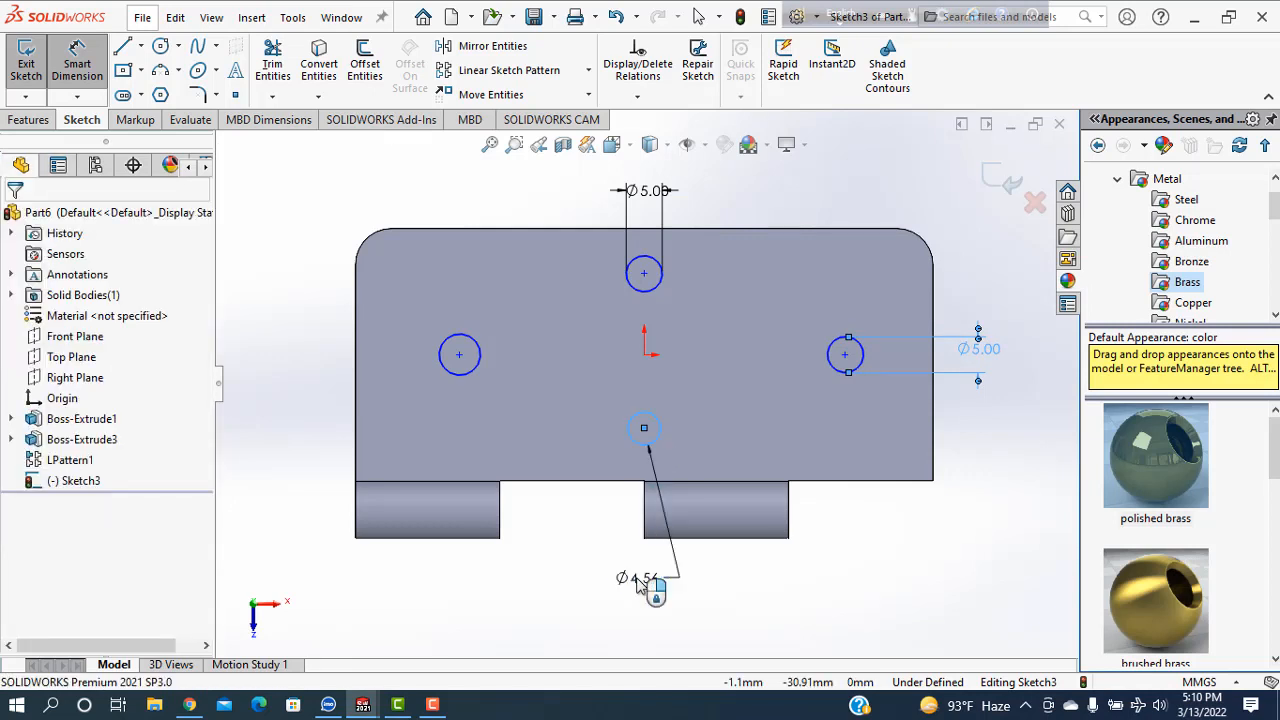
- Dimension the circle below the origin and the circle to its left with 5 mm diameters
left_click(638, 585)
key("Return")
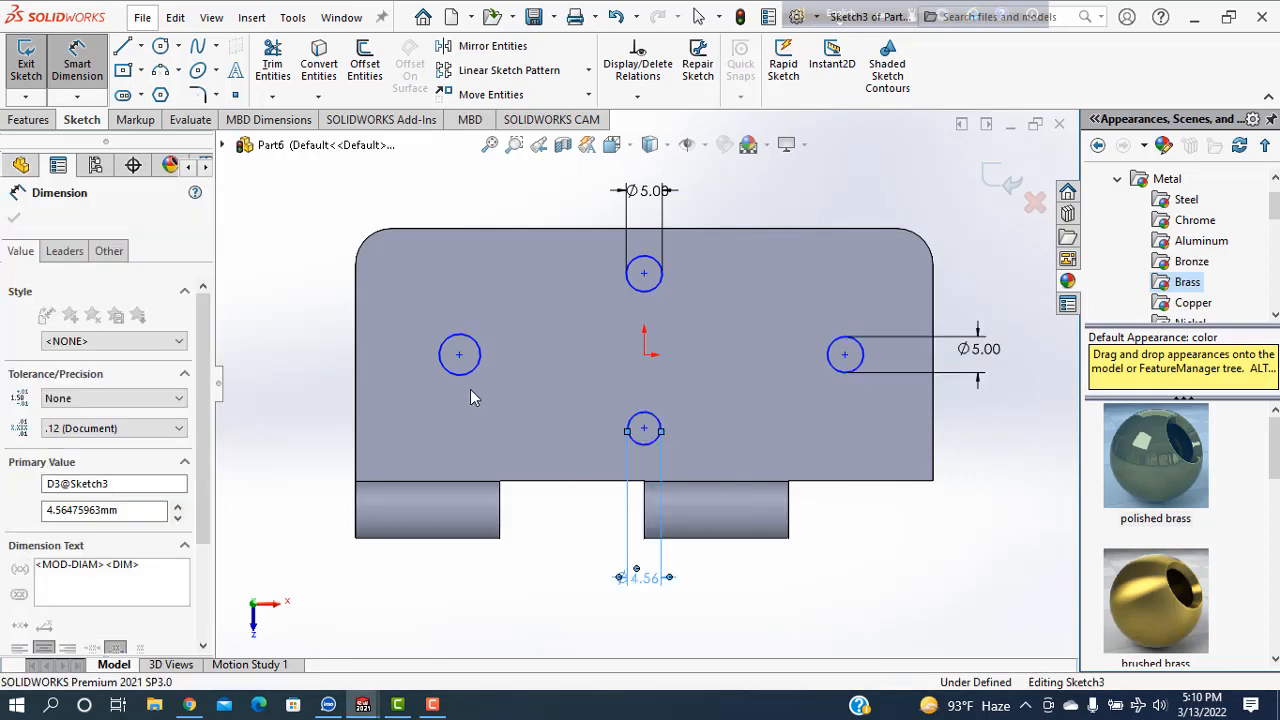
left_click(448, 373)
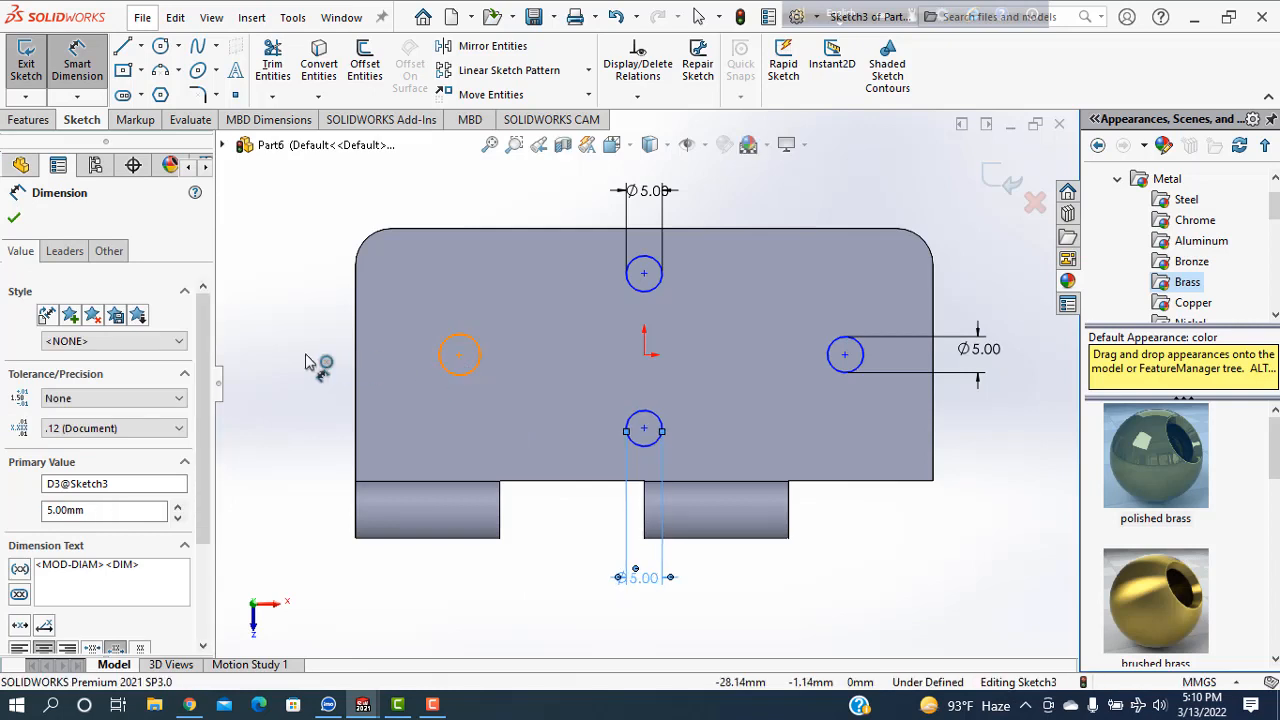
left_click(306, 355)
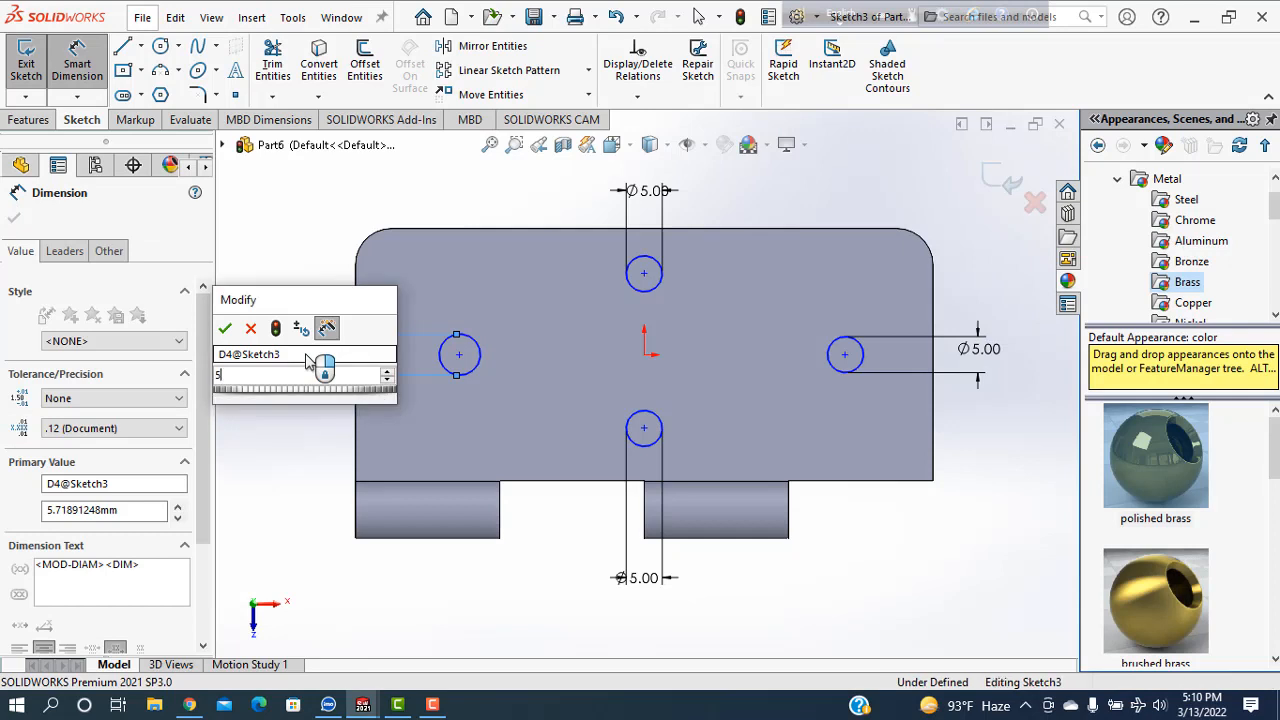
key("Return")
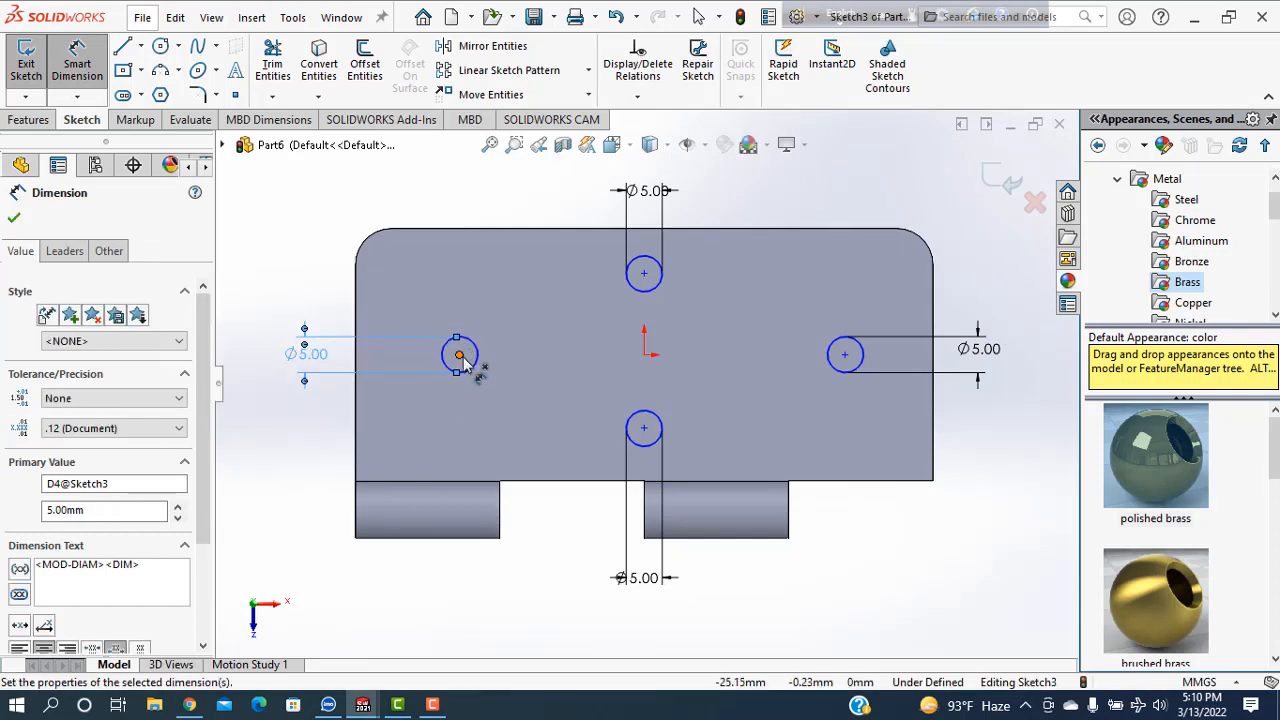
- Dimension the centres of the left and right circles 14 mm from the plate's nearest short edges
left_click(356, 445)
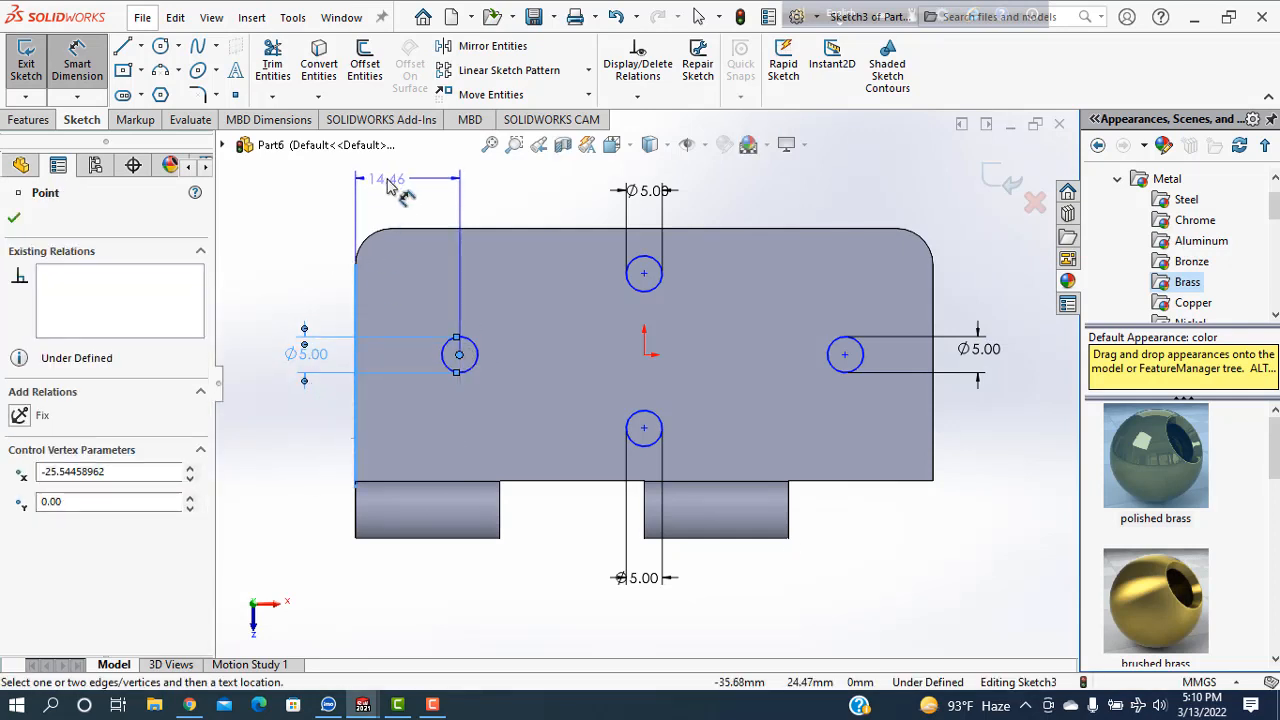
left_click(390, 186)
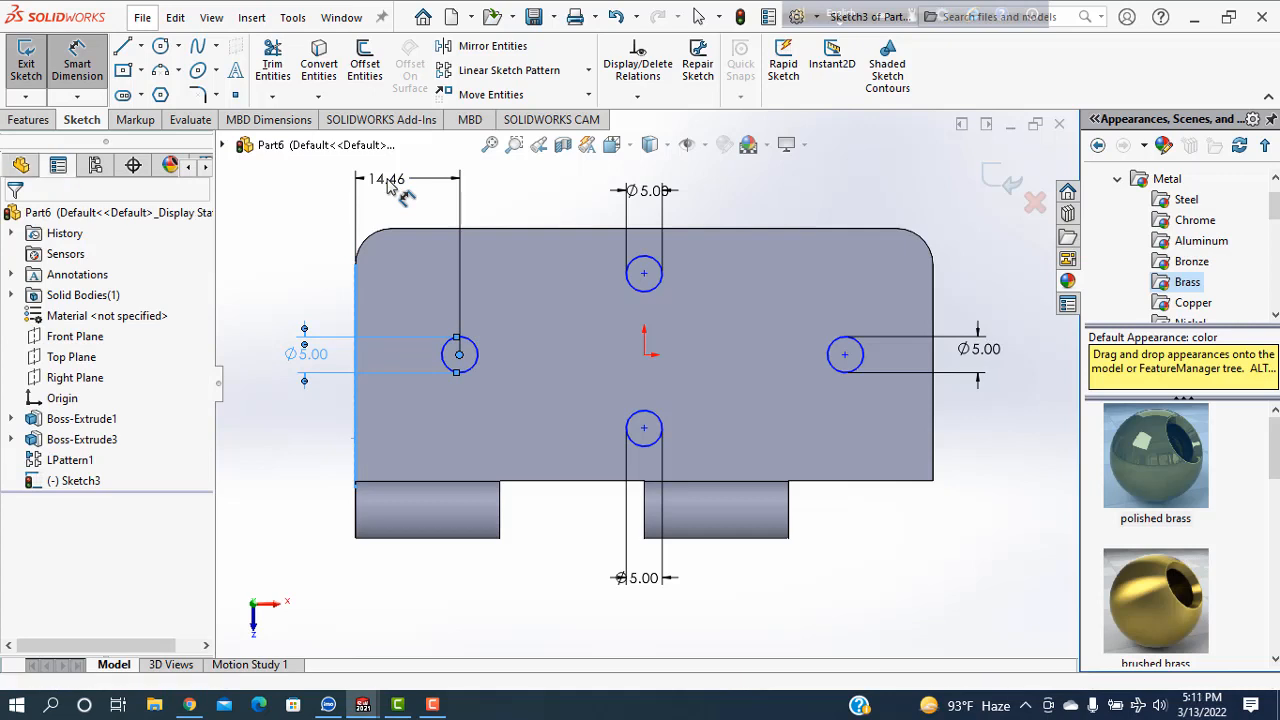
type("14")
key("Return")
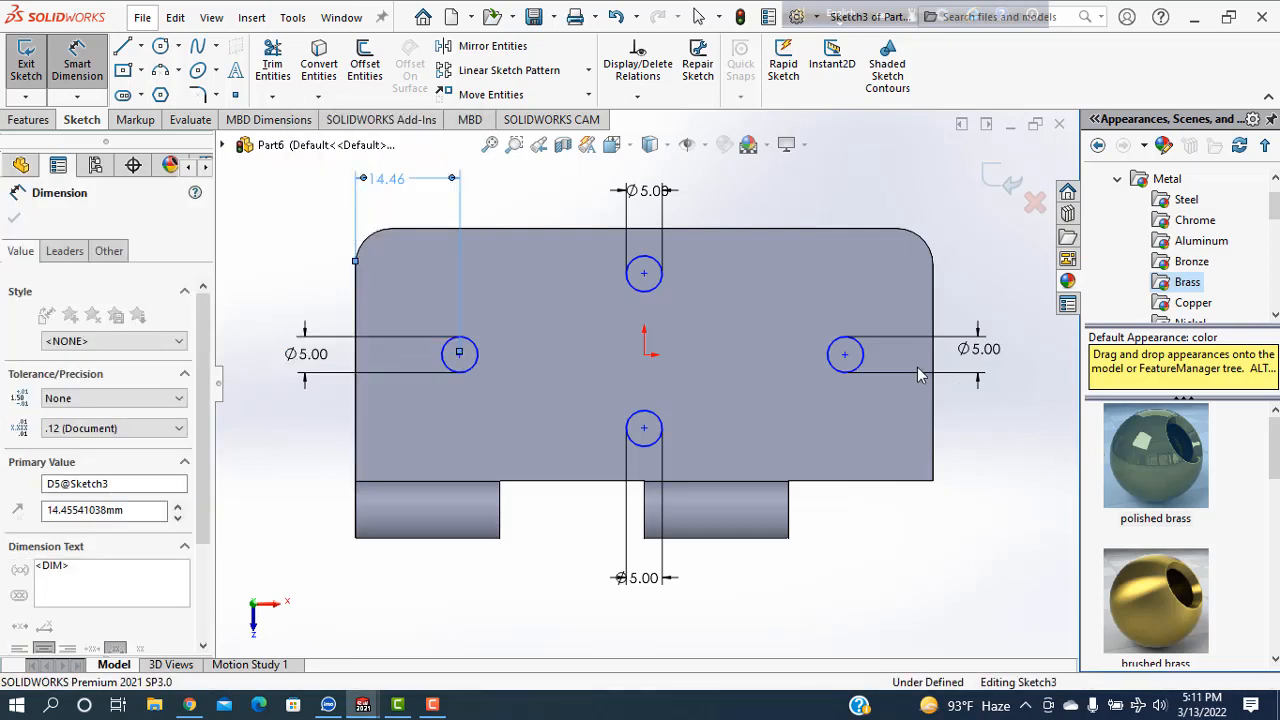
left_click(845, 355)
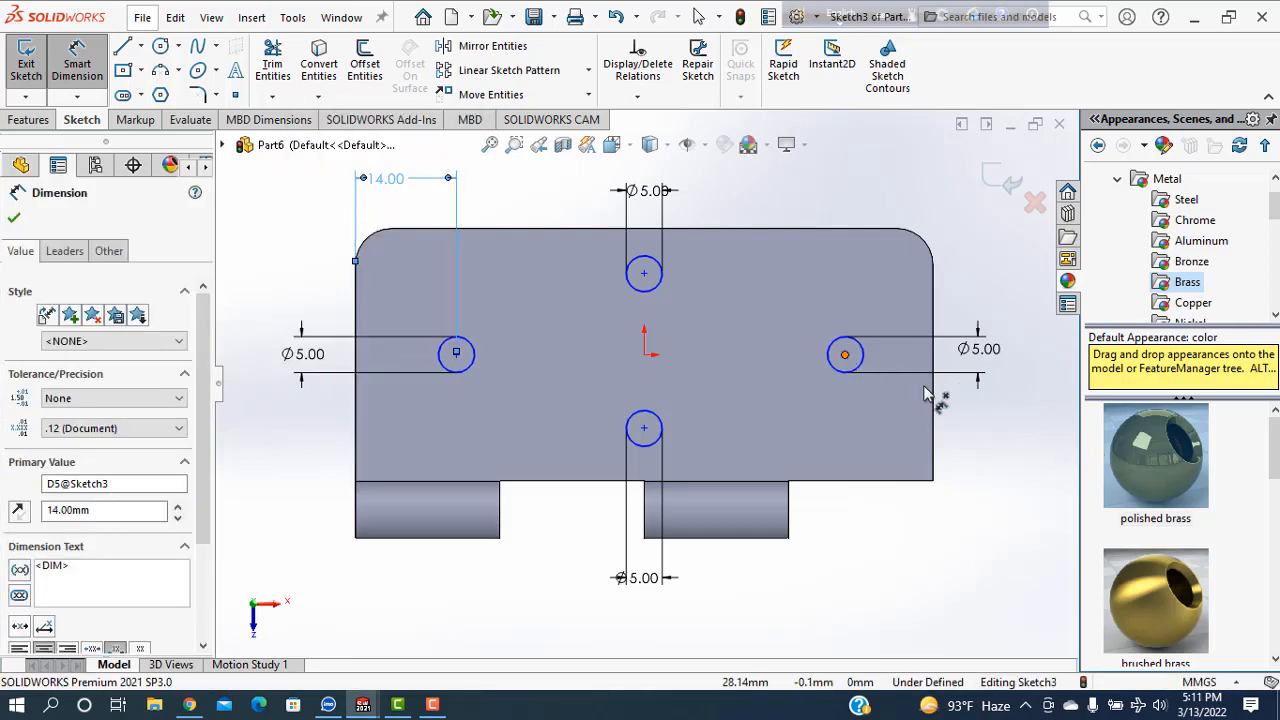
left_click(933, 410)
left_click(903, 190)
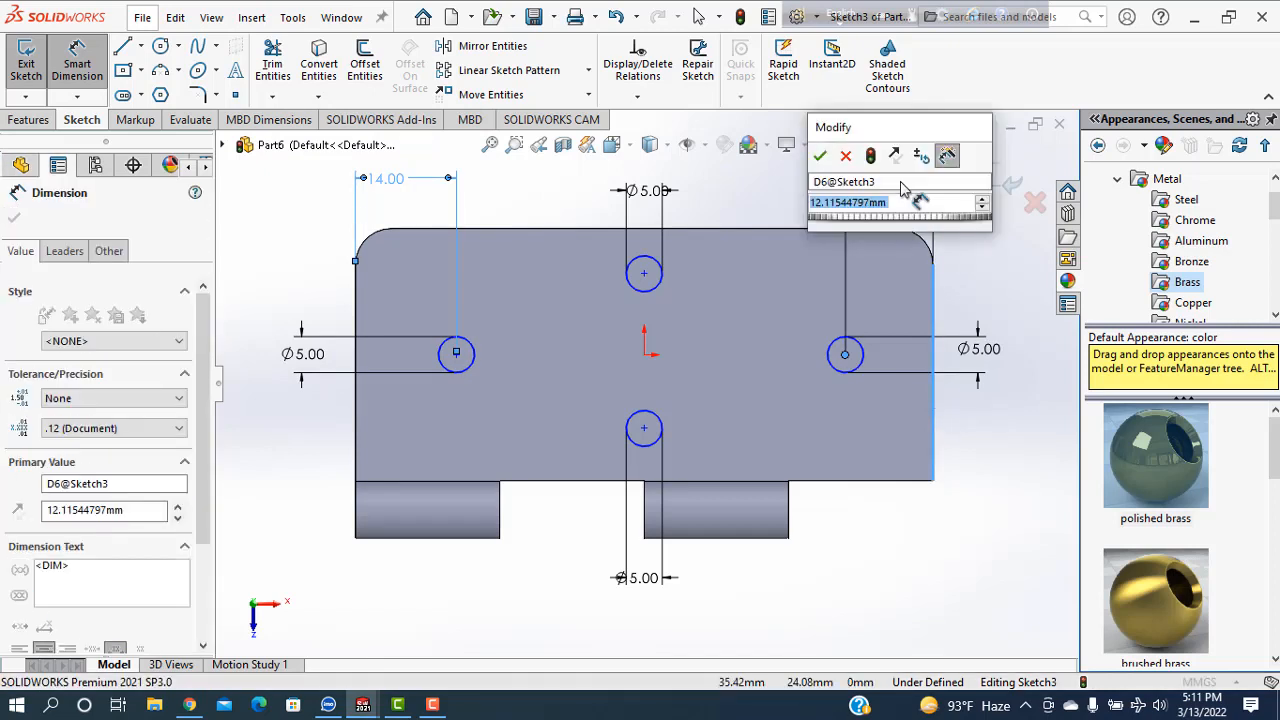
type("14")
key("Escape")
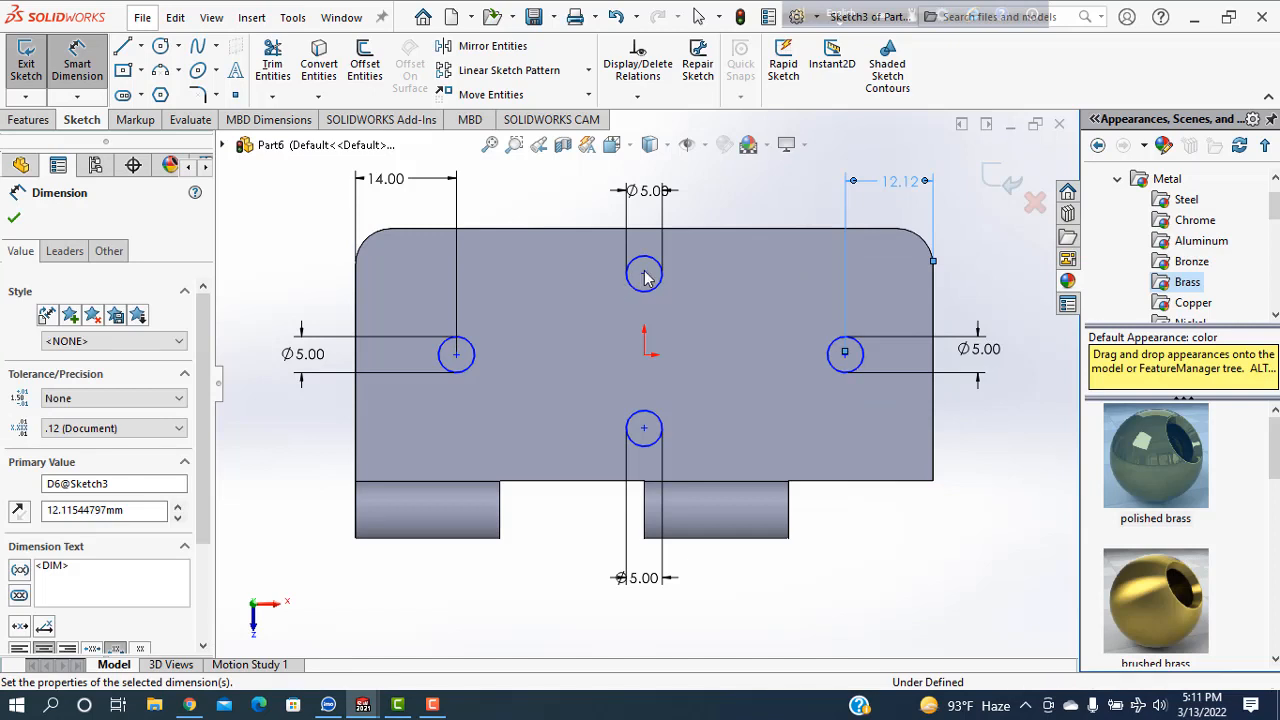
- Dimension the centres of the upper and lower circles 10 mm from the plate's nearest long edges
left_click(644, 273)
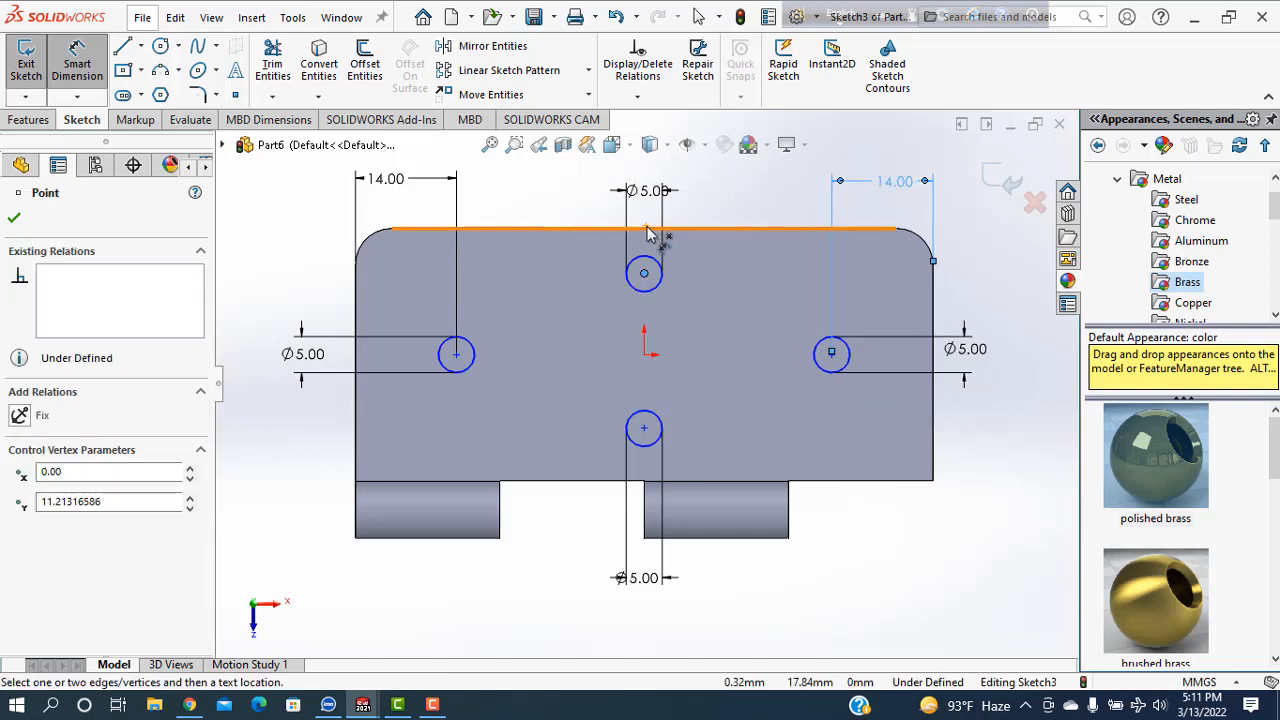
left_click(648, 230)
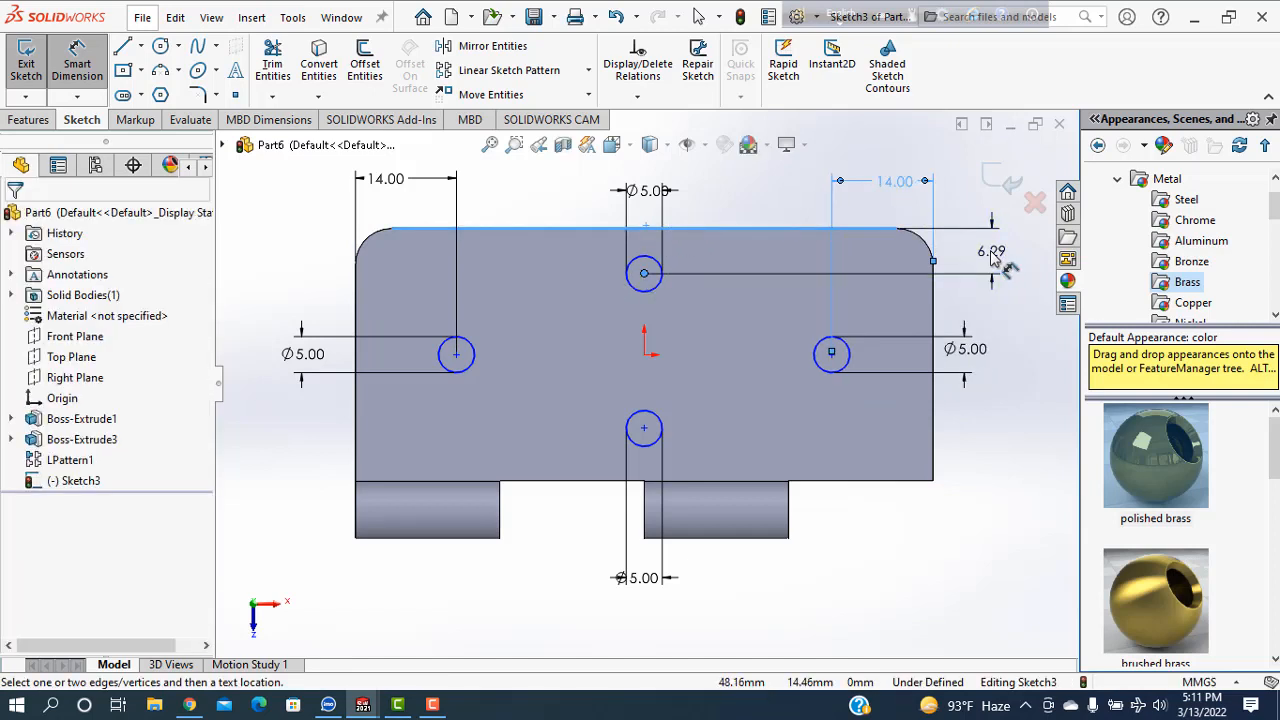
left_click(992, 258)
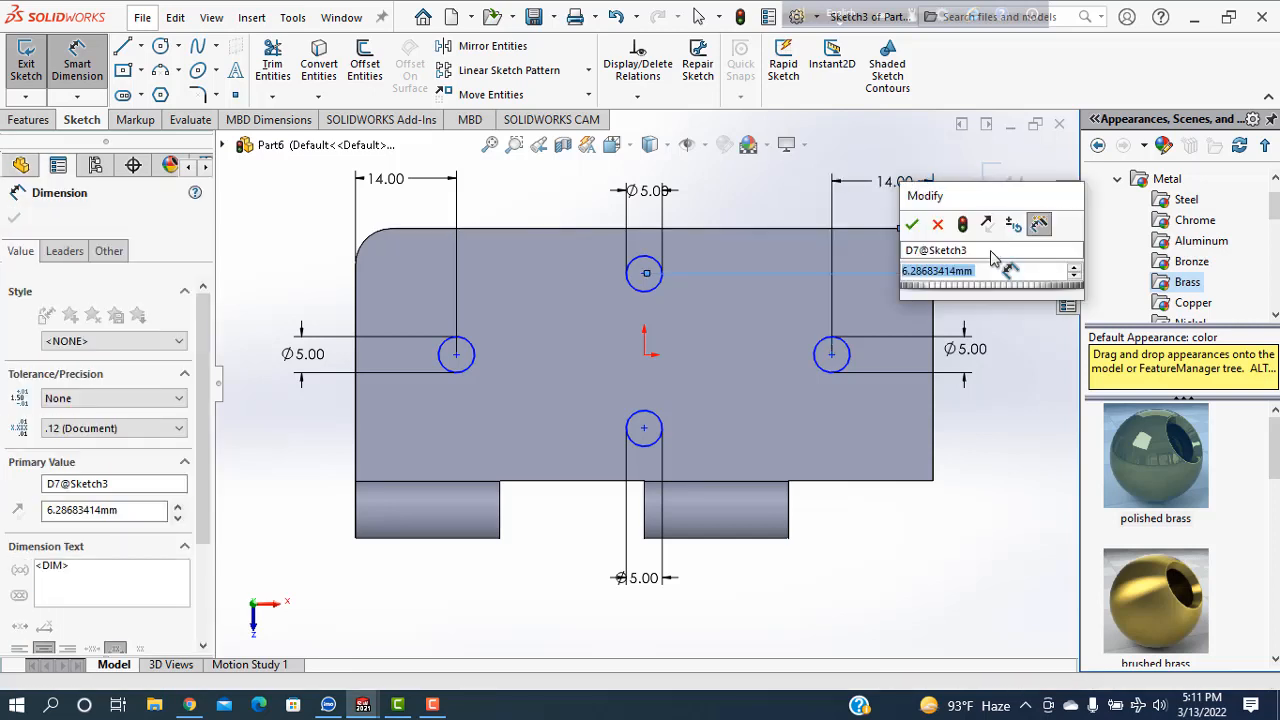
key("Return")
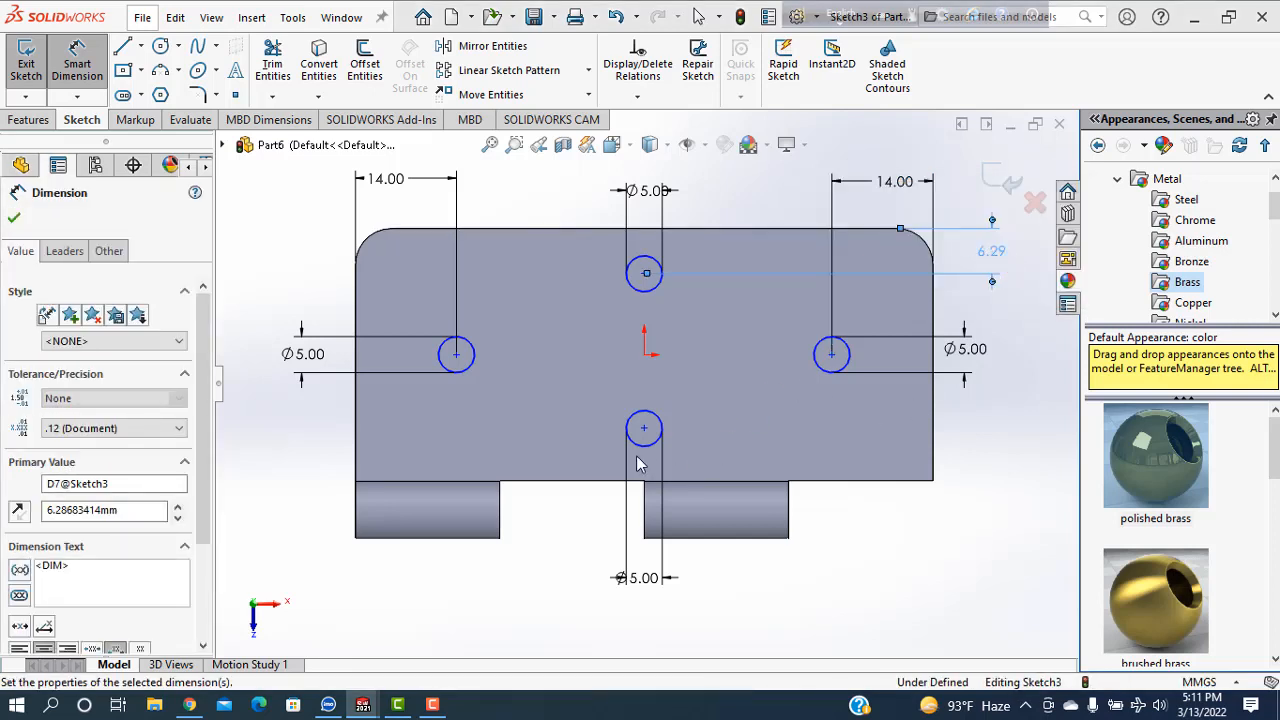
left_click(644, 428)
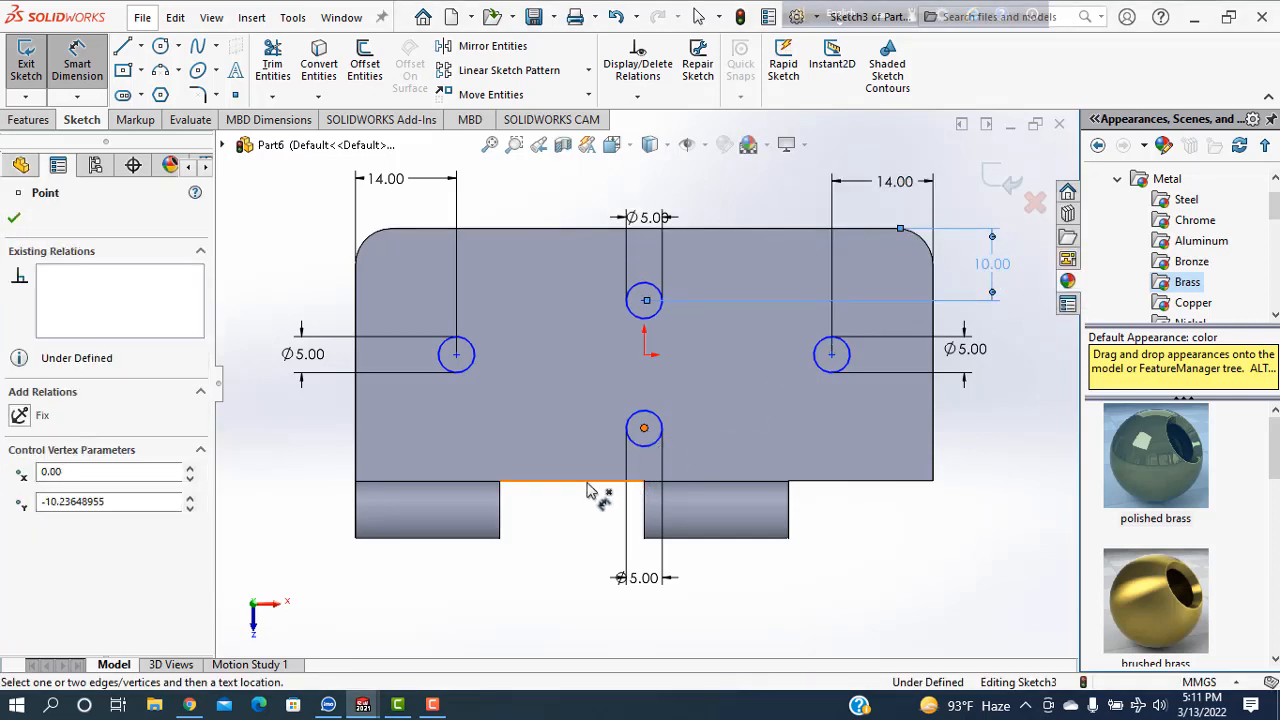
left_click(608, 482)
left_click(983, 473)
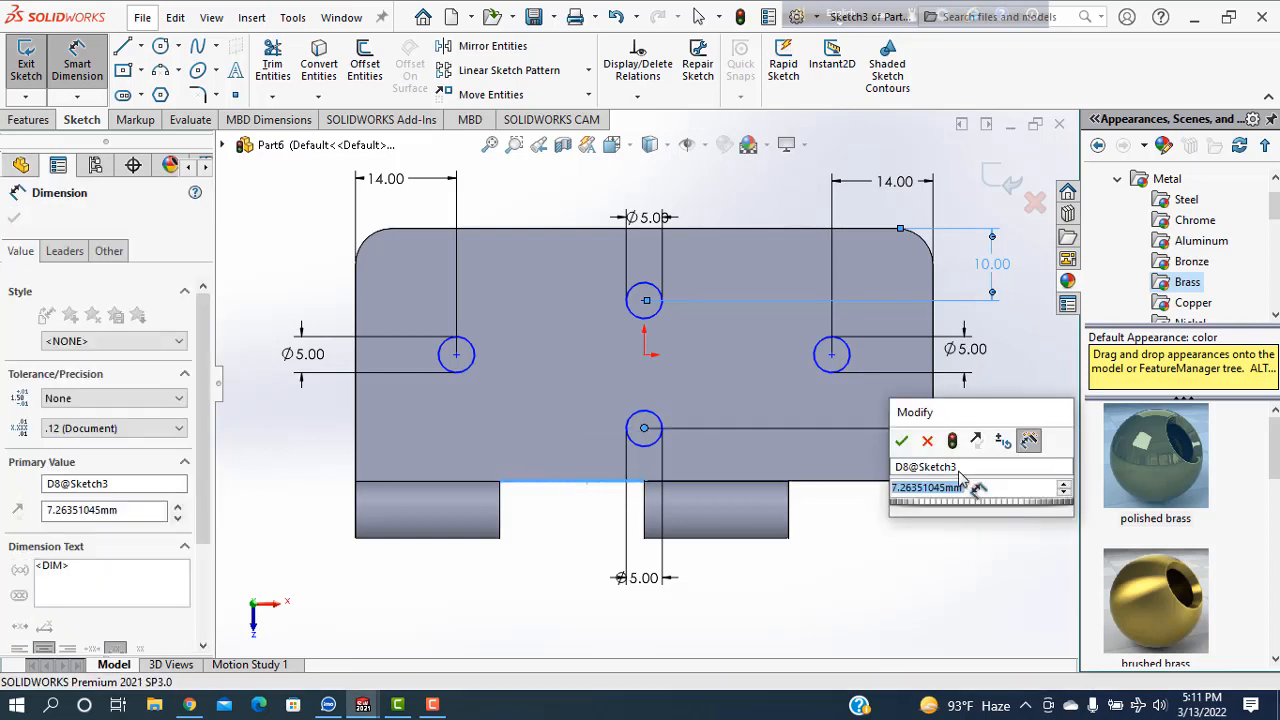
type("10")
key("Return")
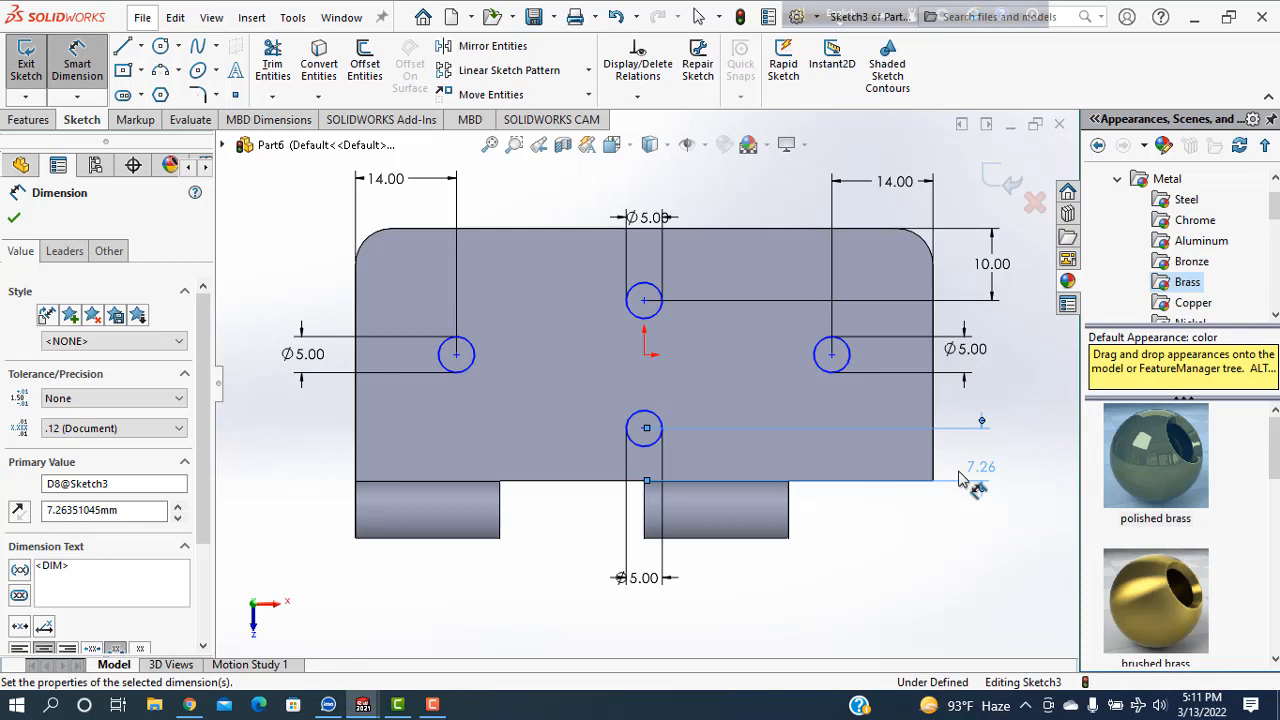
left_click(14, 219)
- Cut the four sketched circles through the plate with an Extruded Cut set to Through All
left_click(30, 120)
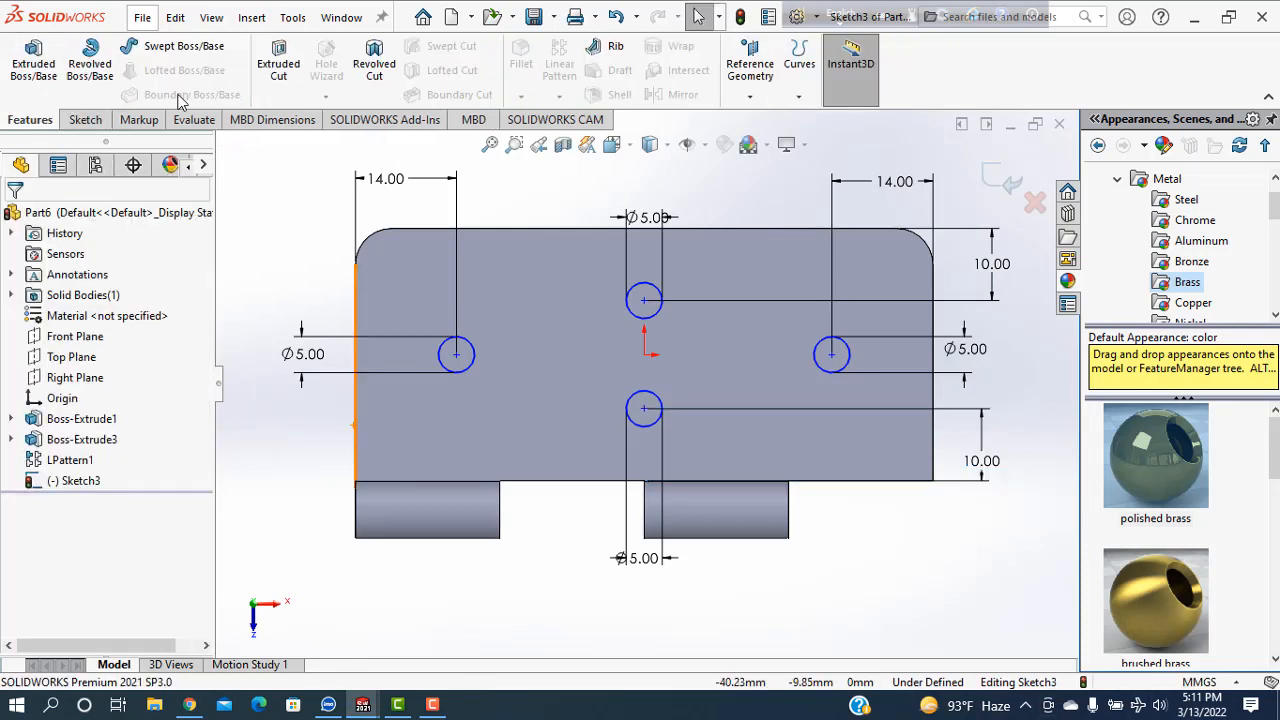
left_click(278, 75)
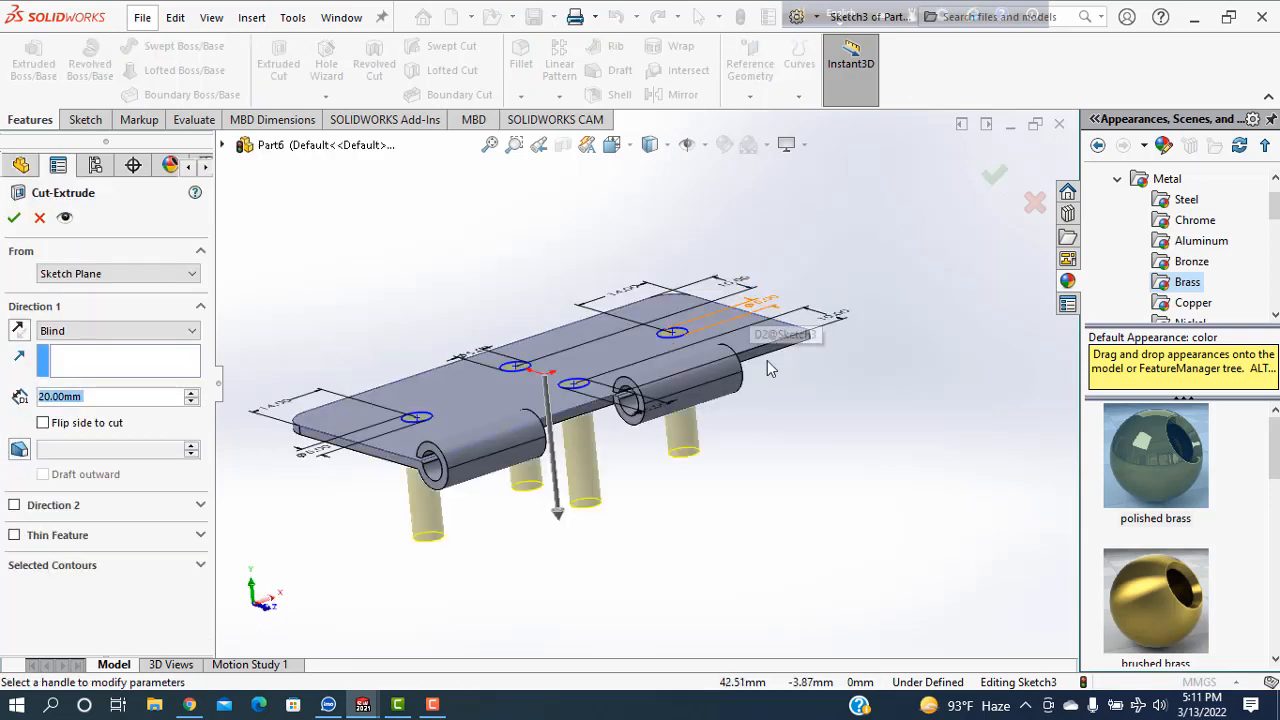
left_click(57, 333)
left_click(67, 354)
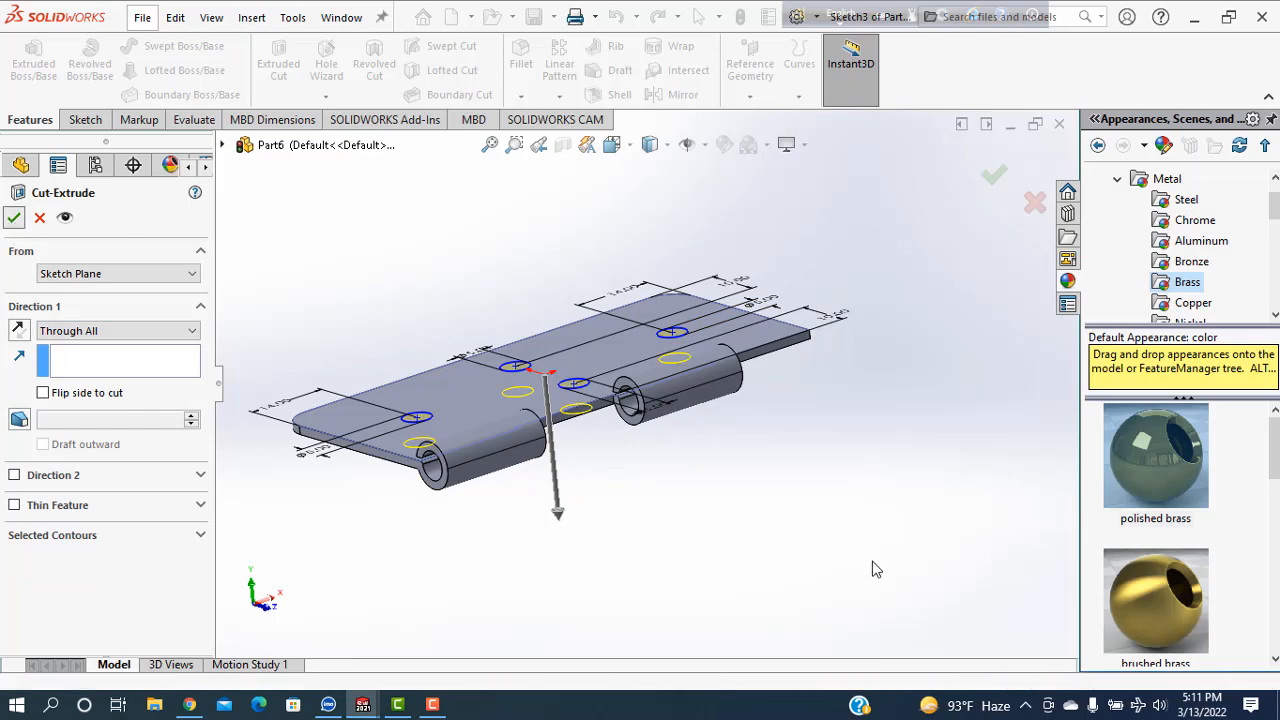
left_click(782, 468)
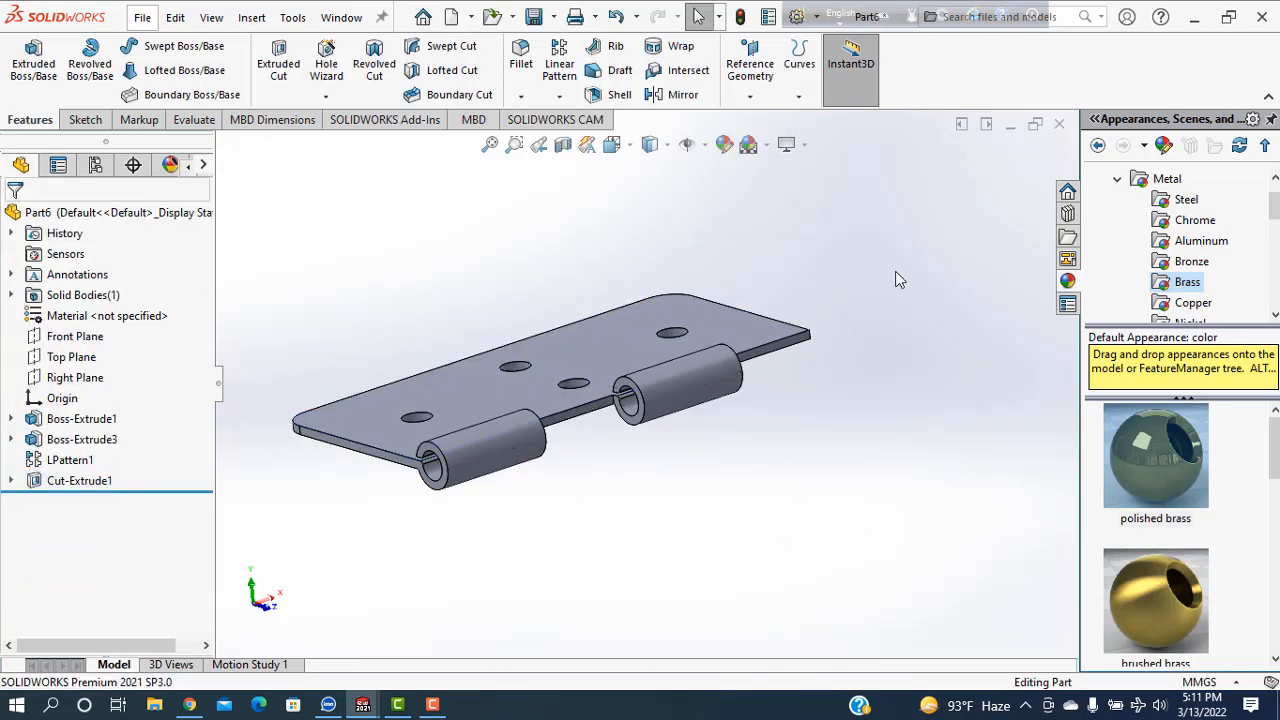
- Chamfer the edges of all four screw holes on the plate's top face by 0.5 mm at 45 degrees
middle_click_drag(894, 277, 905, 443)
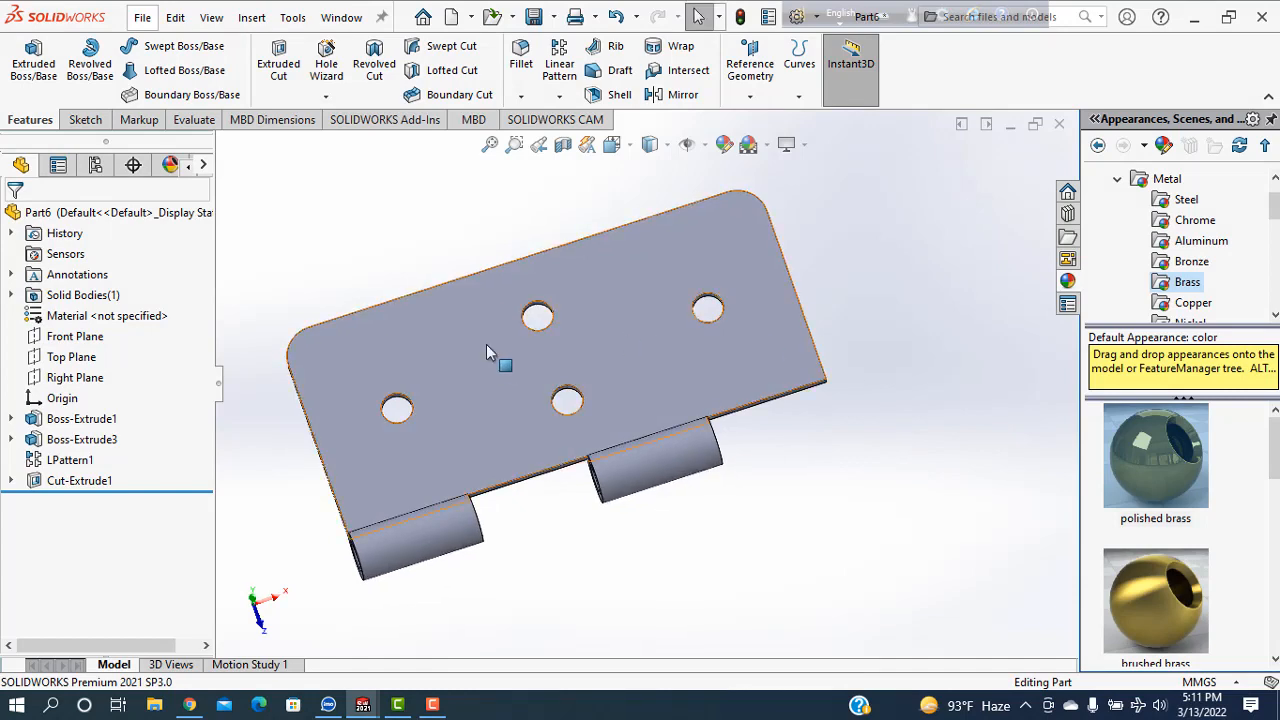
left_click(520, 96)
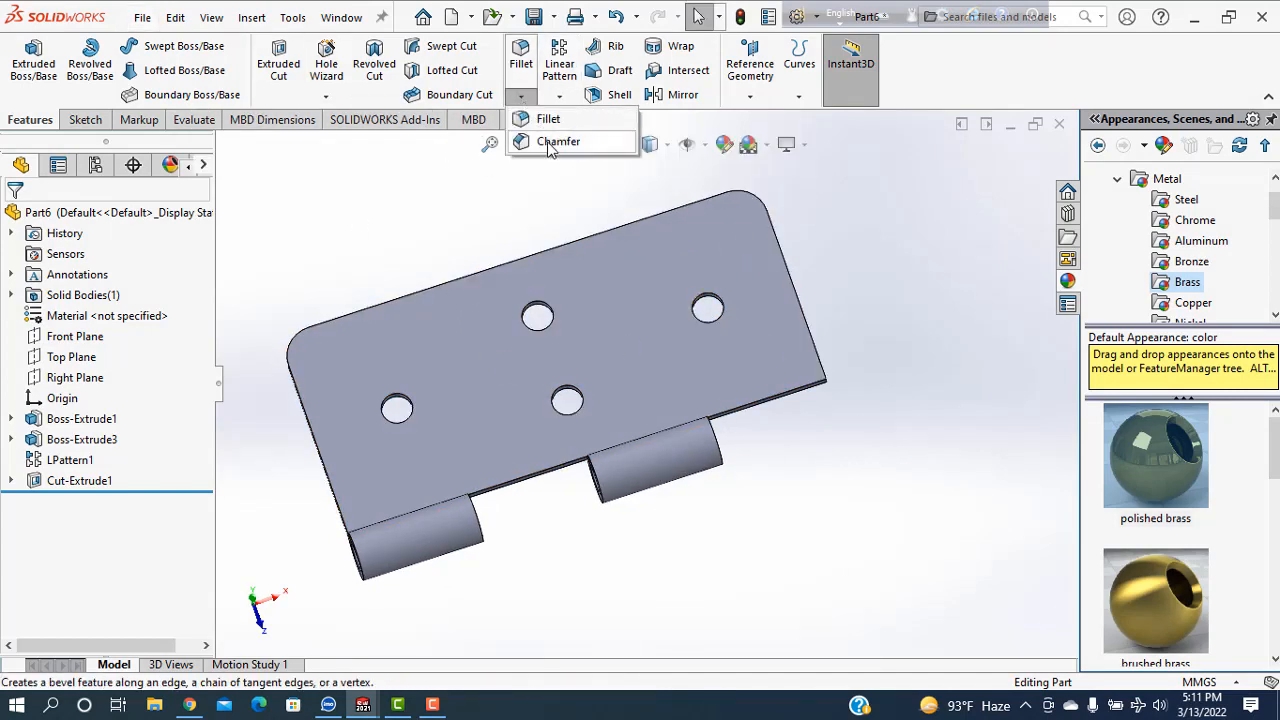
left_click(550, 144)
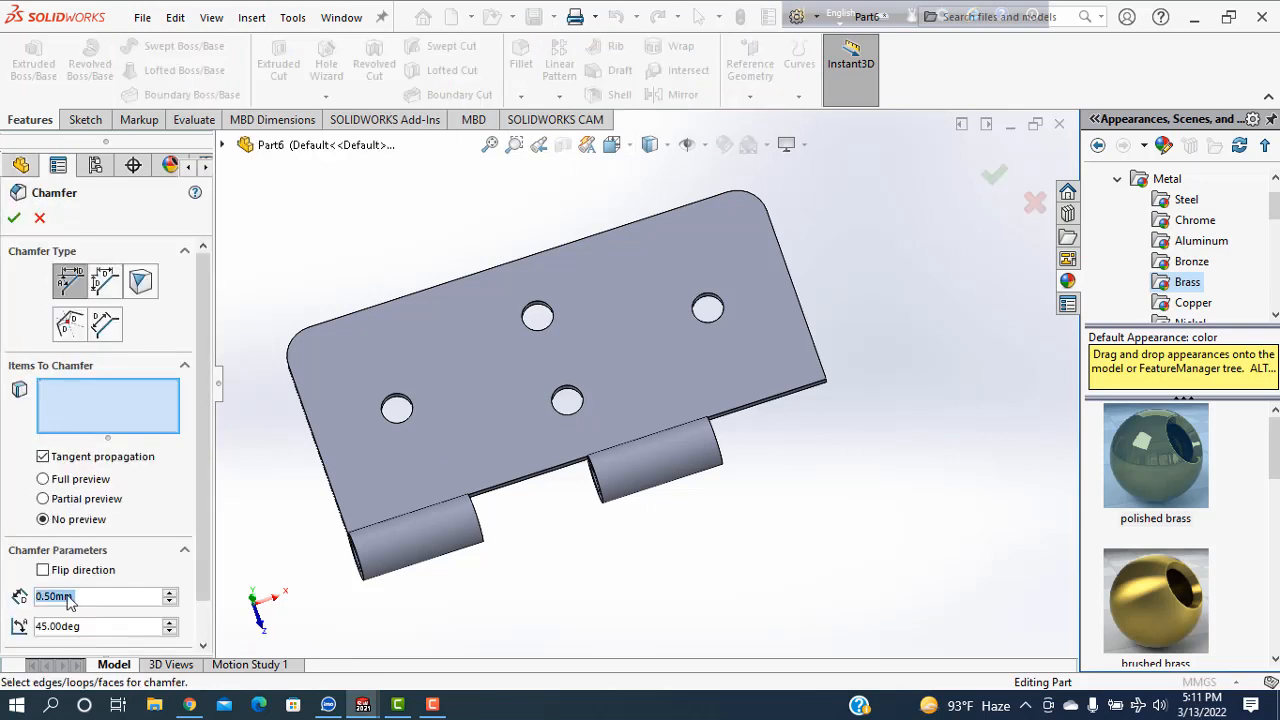
left_click(399, 402)
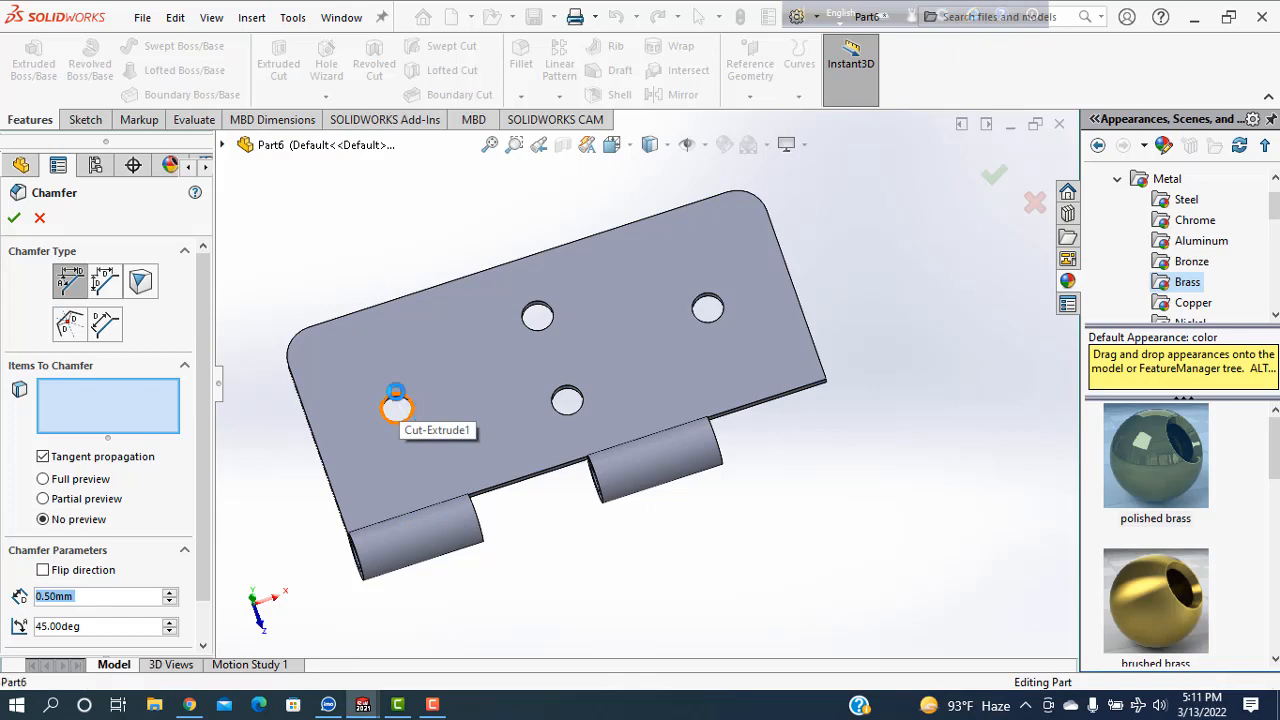
left_click(546, 312)
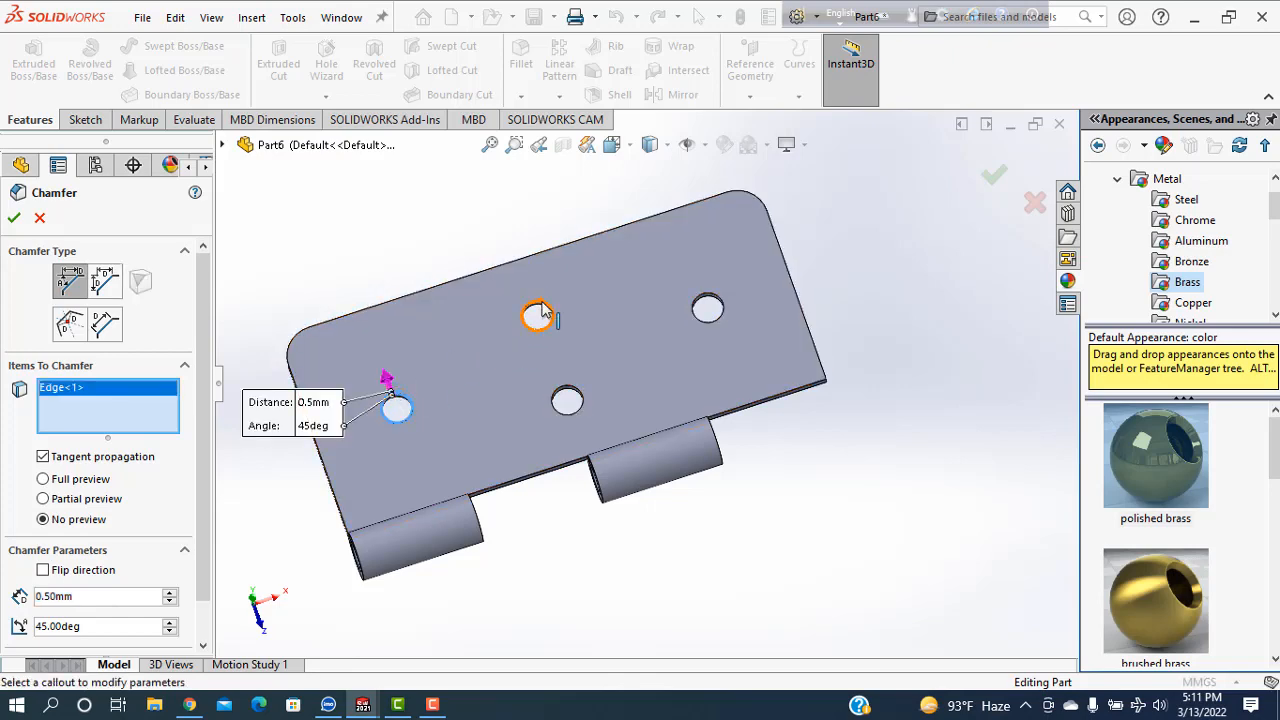
left_click(705, 305)
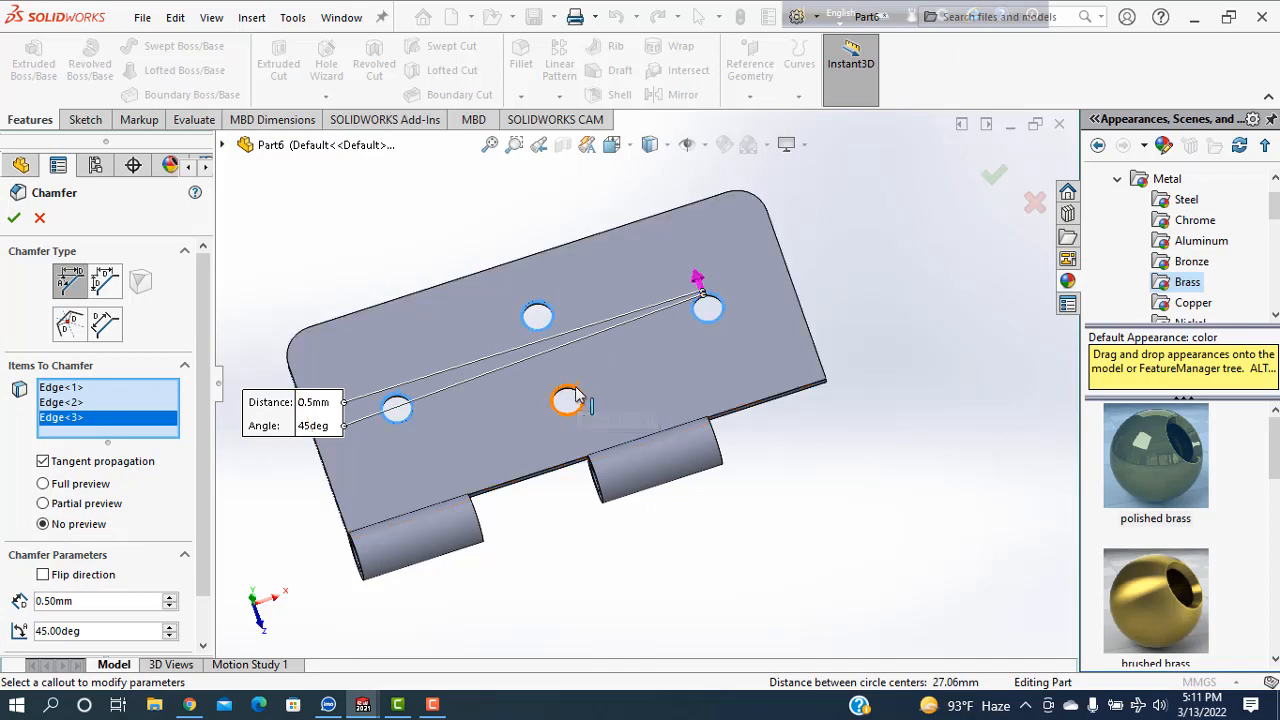
left_click(574, 397)
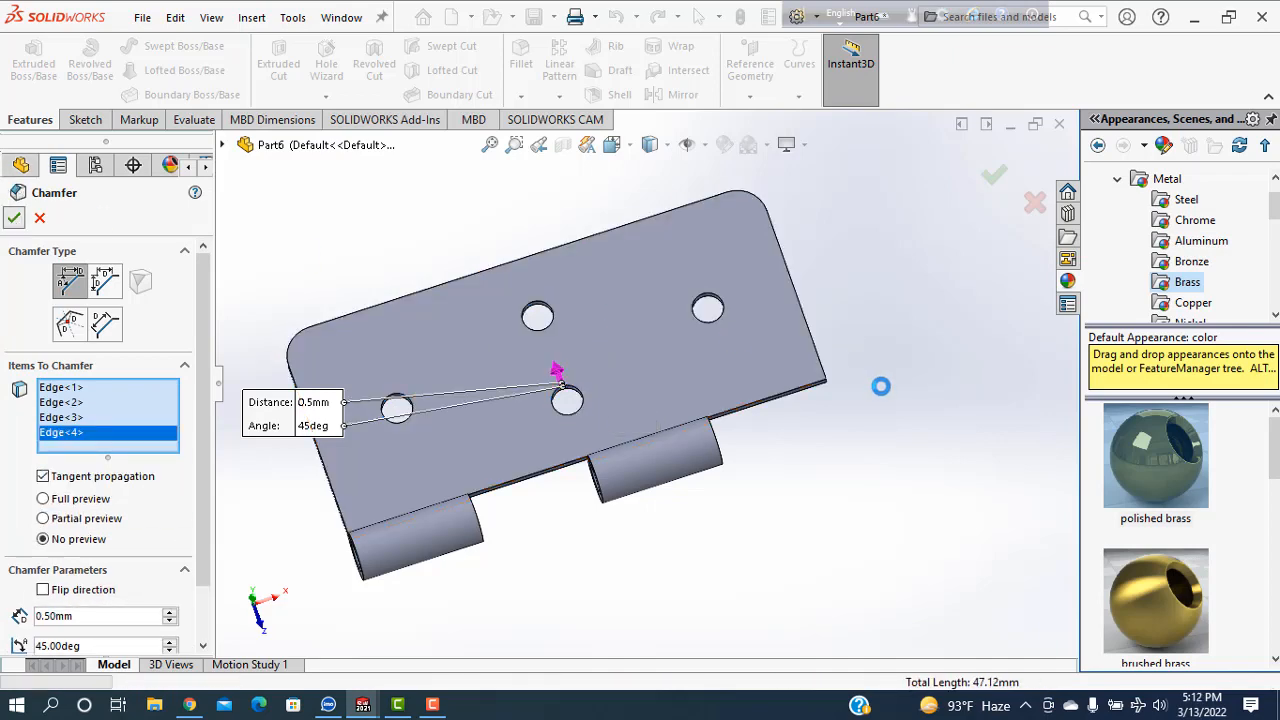
left_click(14, 219)
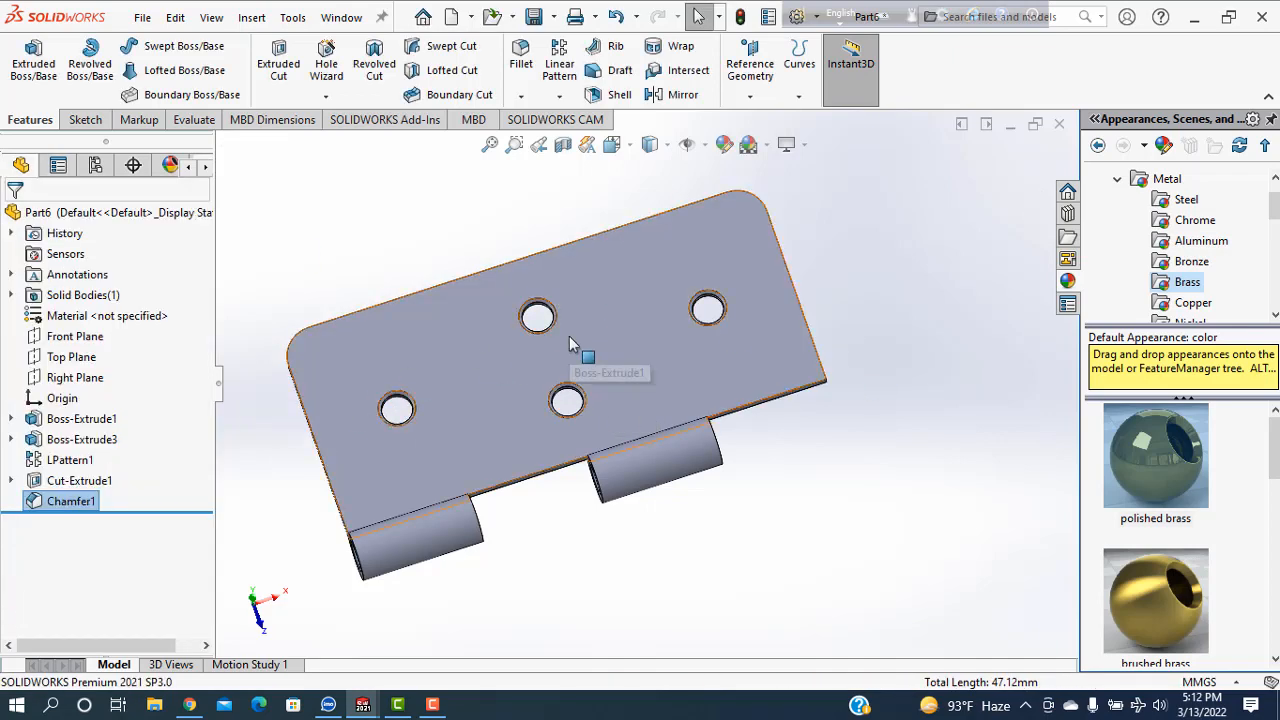
- Chamfer the four screw hole edges on the plate's underside by 0.5 mm at 45 degrees
scroll(570, 340, "down", 2)
middle_click_drag(963, 508, 780, 274)
left_click(520, 99)
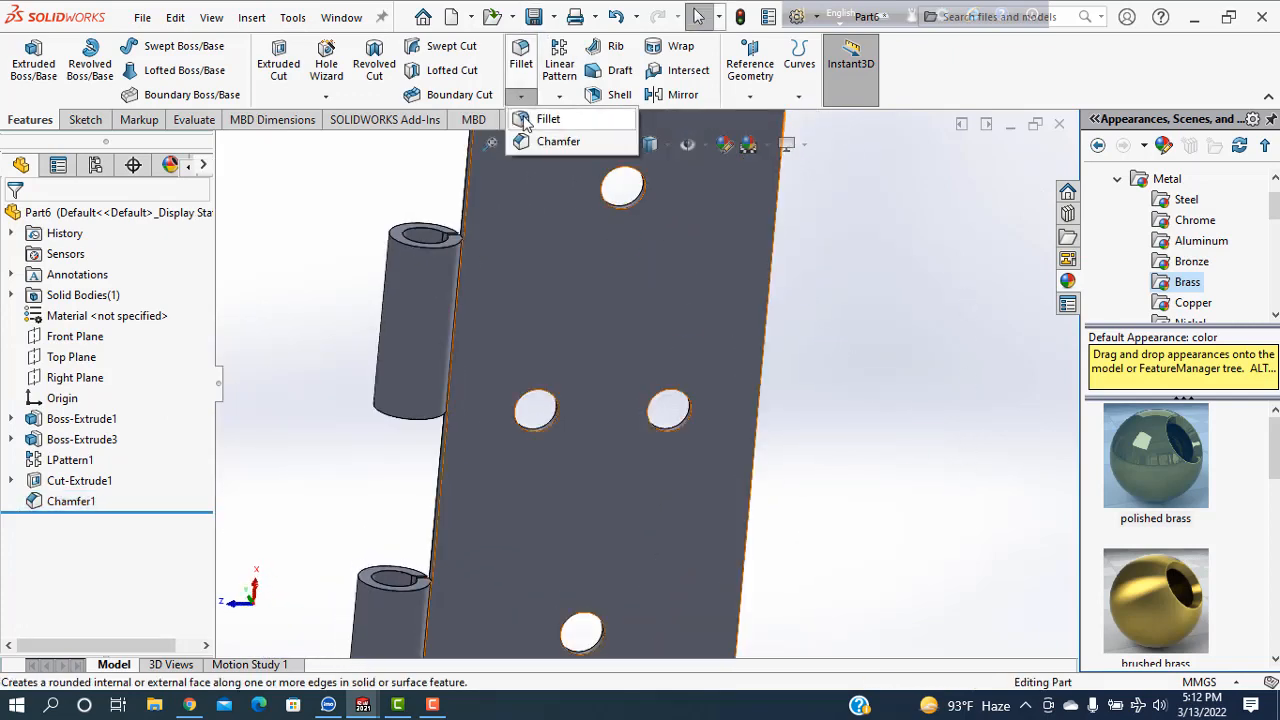
left_click(530, 140)
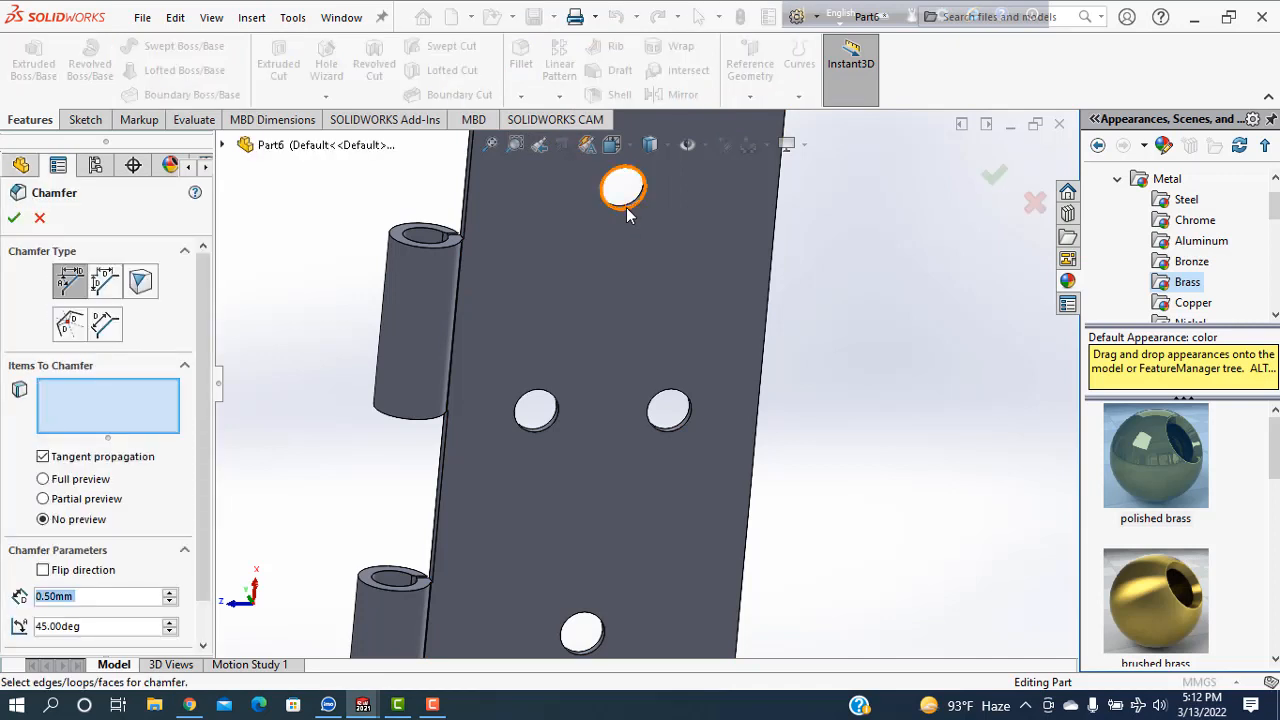
left_click(626, 207)
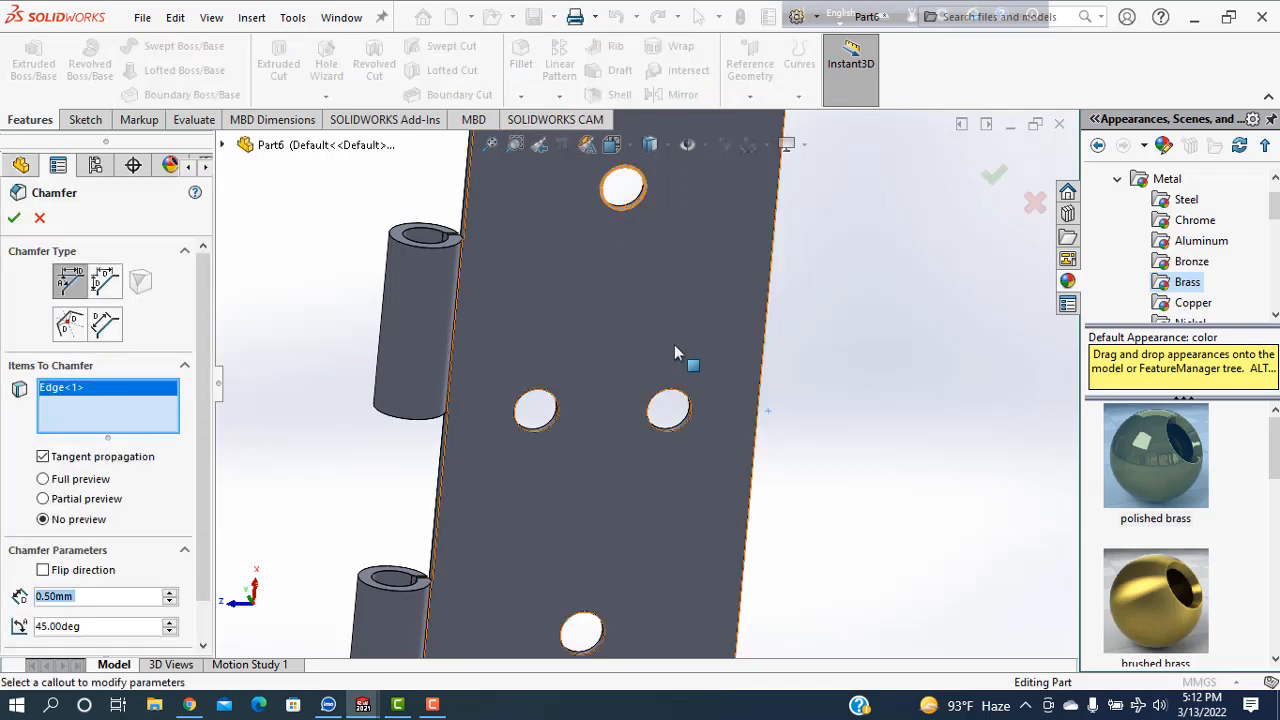
left_click(667, 397)
left_click(558, 407)
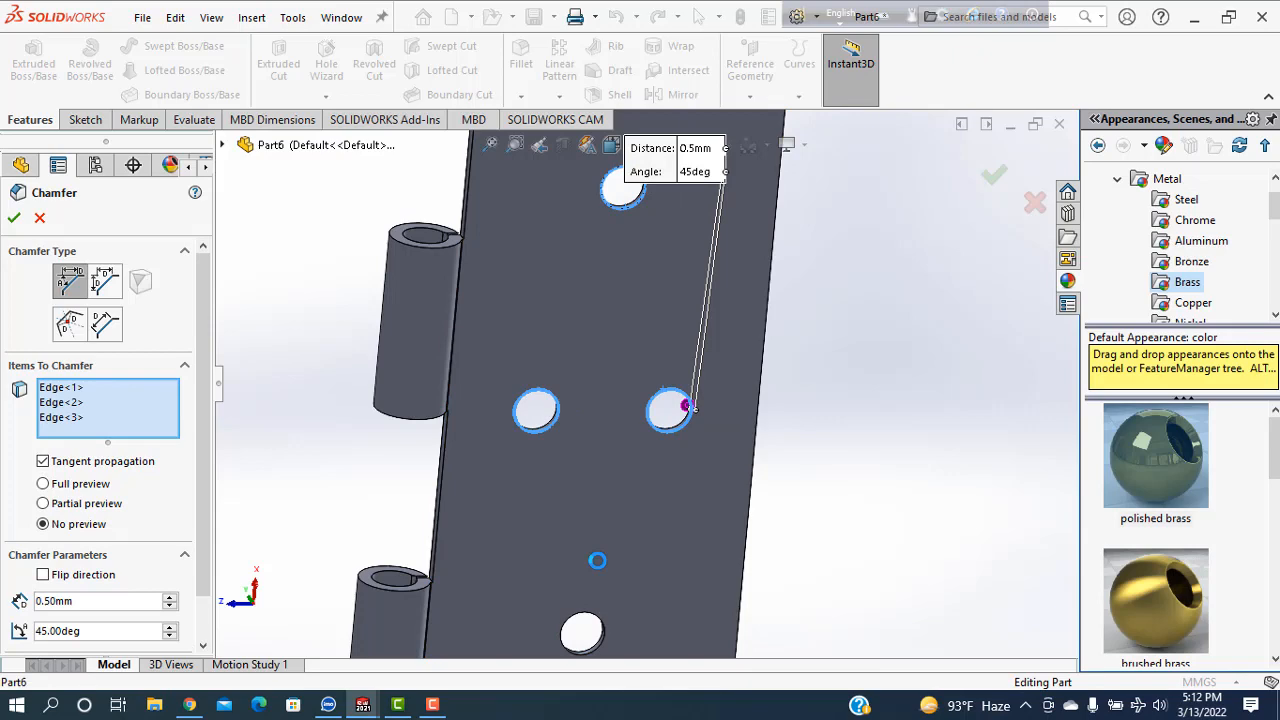
left_click(601, 630)
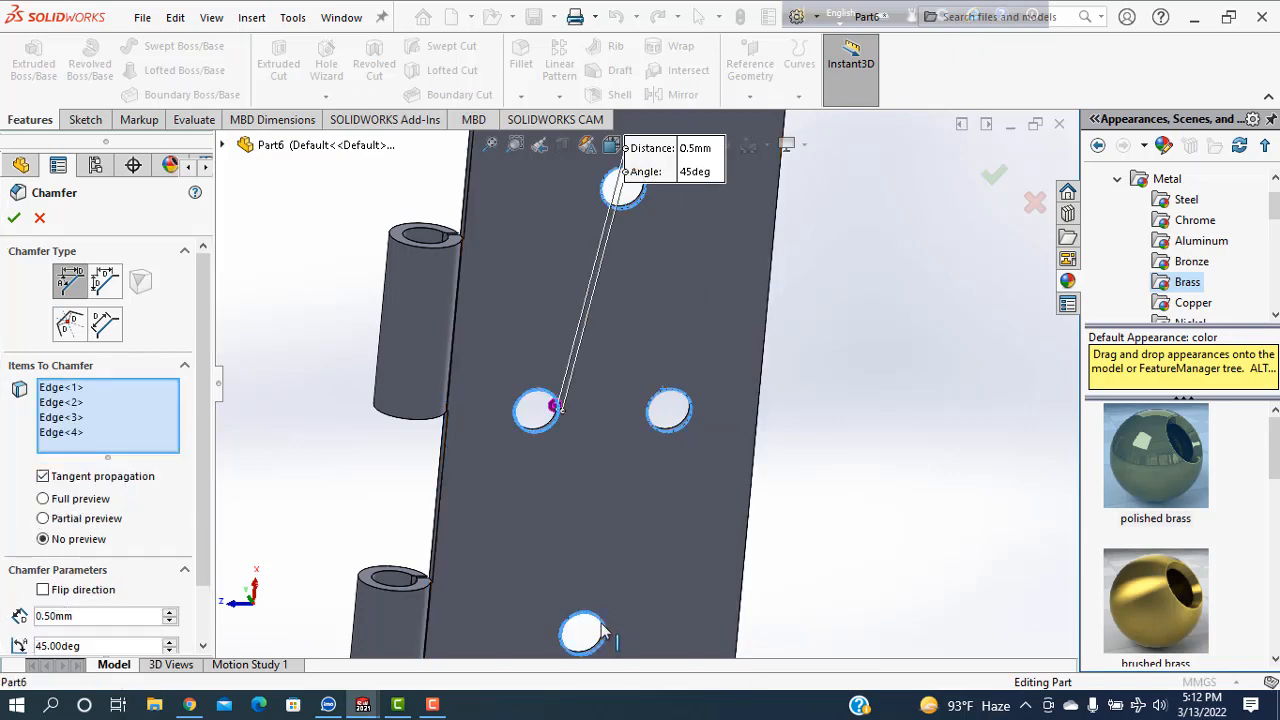
left_click(14, 219)
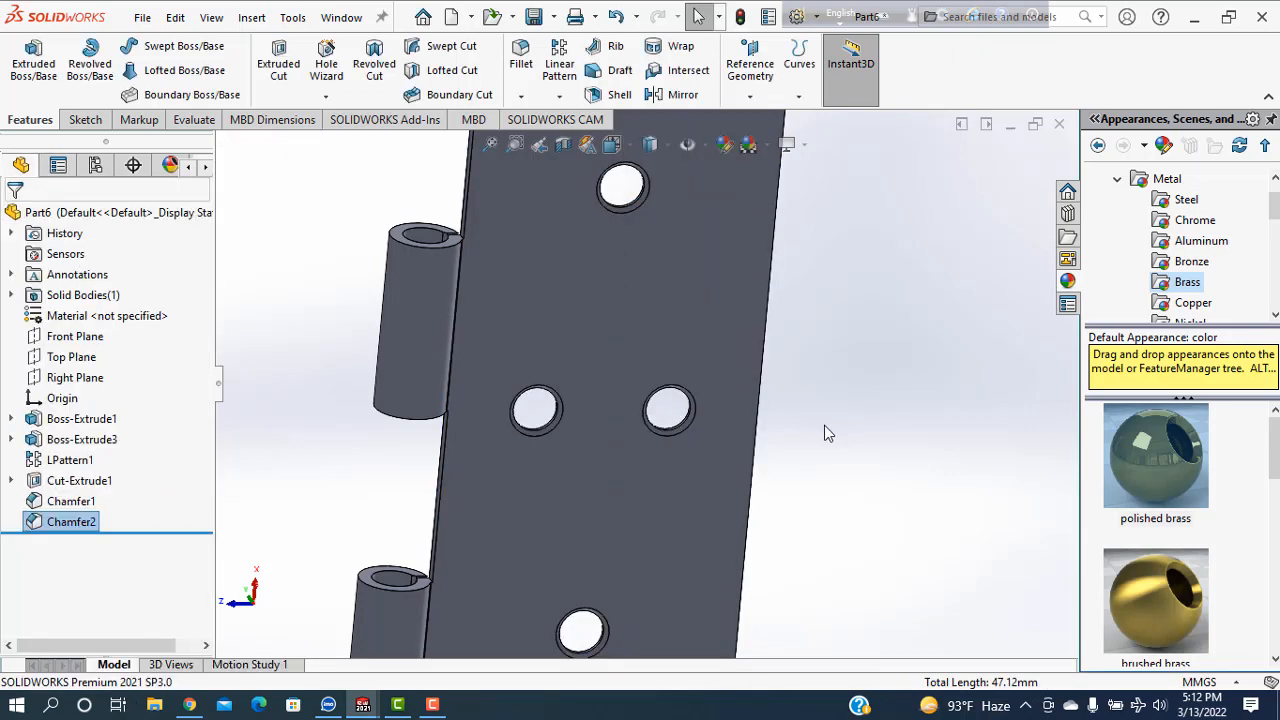
- Apply the polished brass appearance to the whole hinge leaf and inspect it from several angles
key("f")
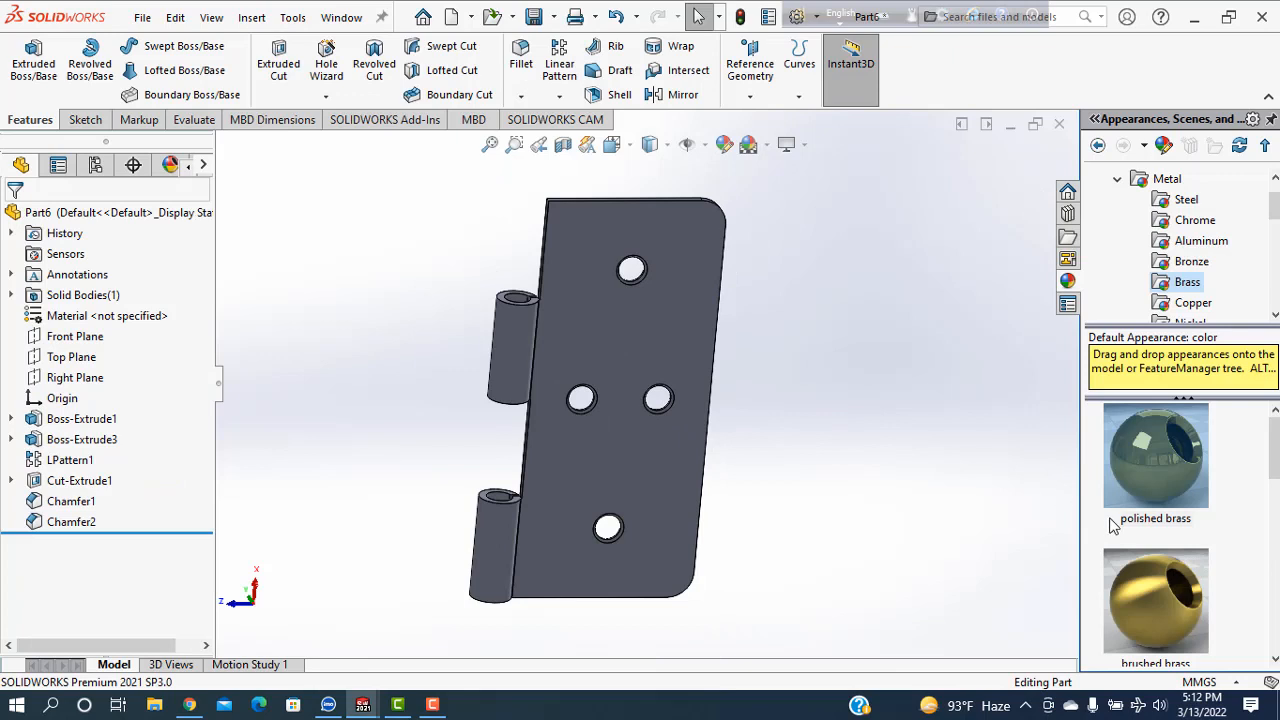
double_click(1145, 456)
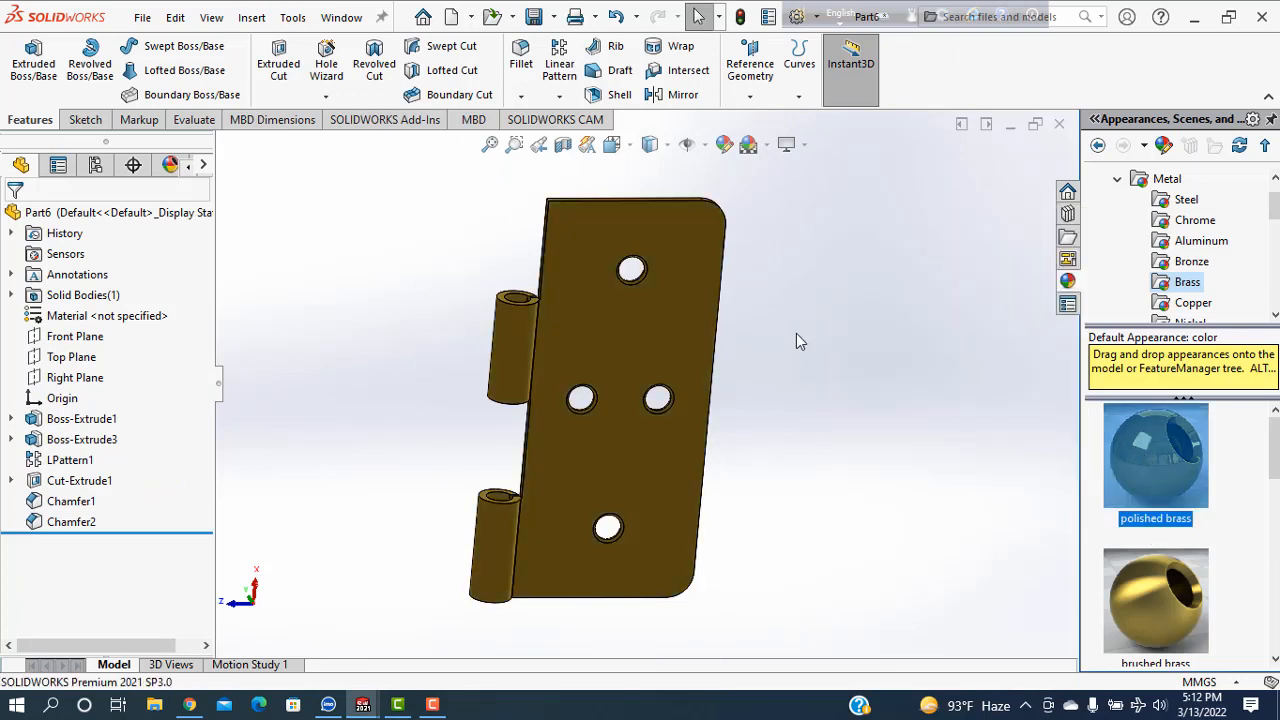
middle_click_drag(826, 358, 906, 518)
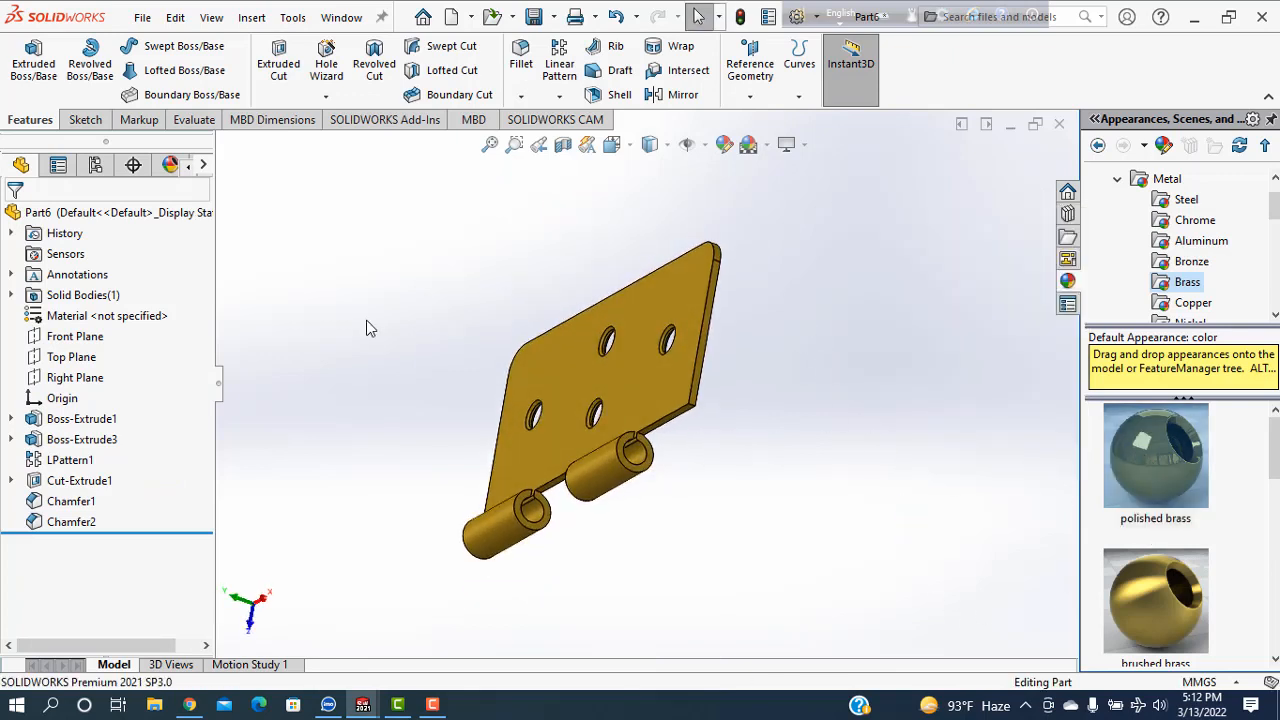
middle_click_drag(366, 328, 837, 360)
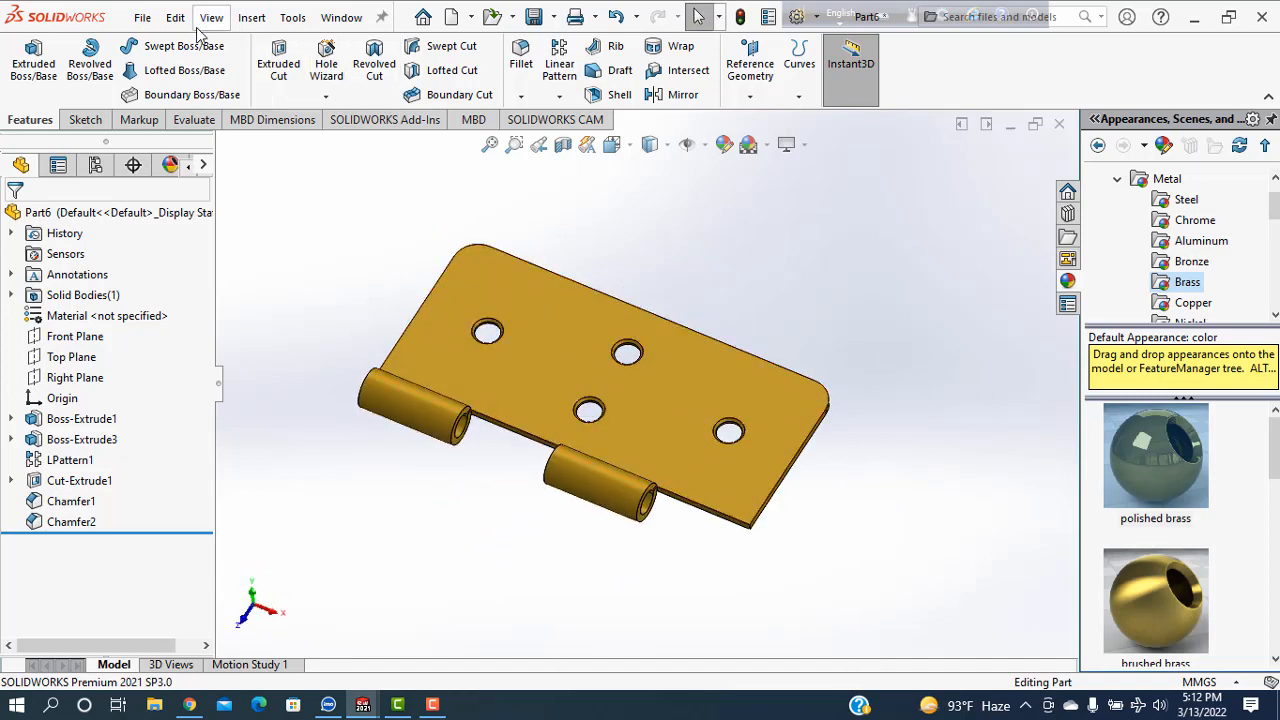
- Create a new part document and set its unit system to MMGS (millimeter, gram, second)
left_click(143, 18)
left_click(152, 47)
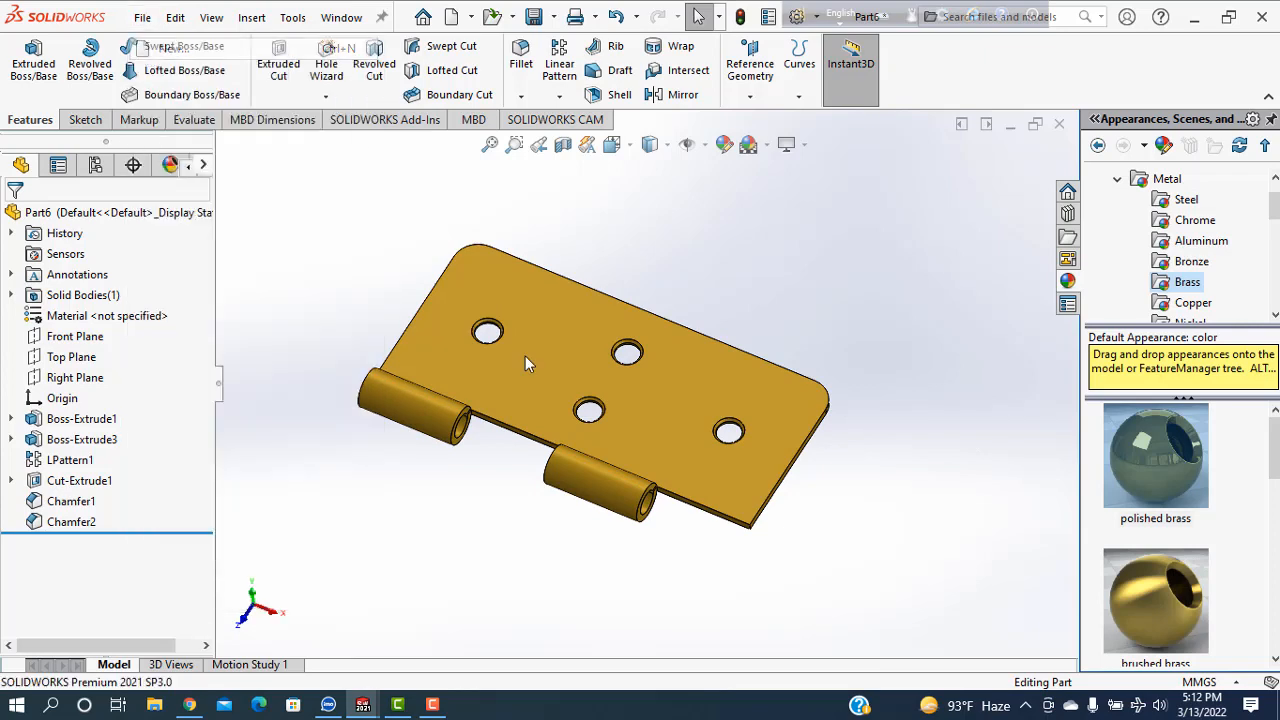
left_click(771, 590)
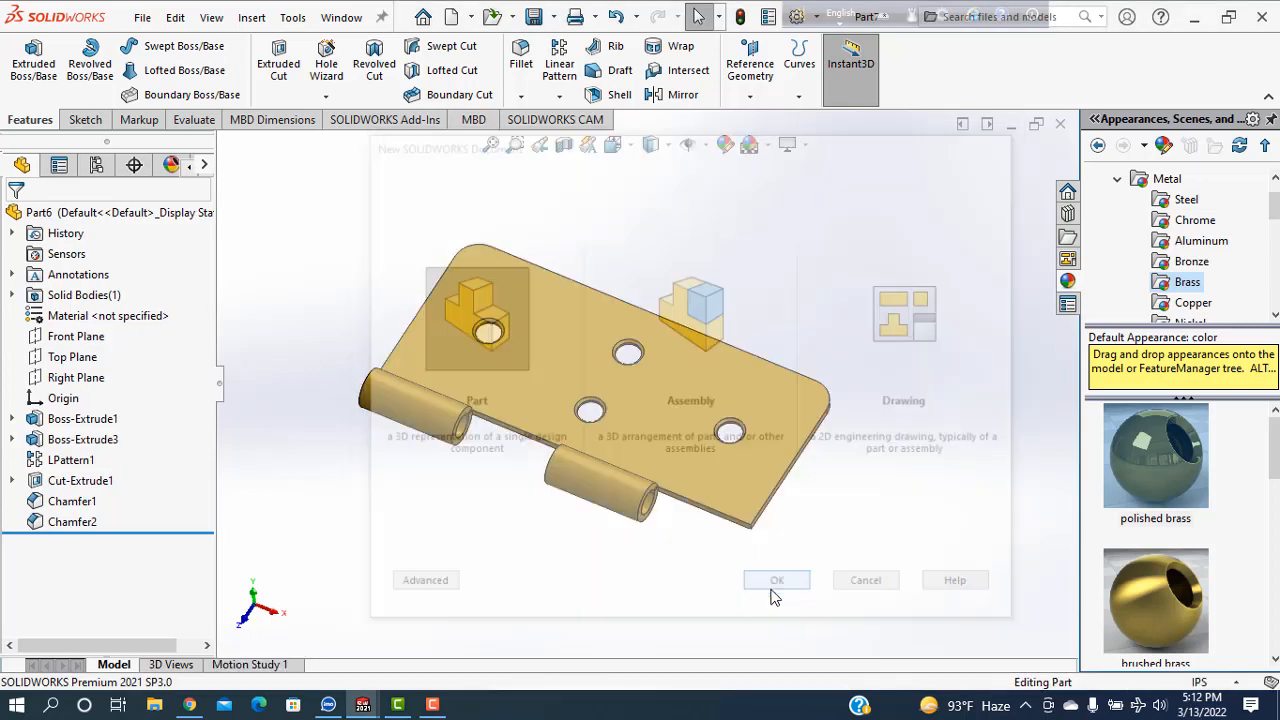
left_click(1205, 682)
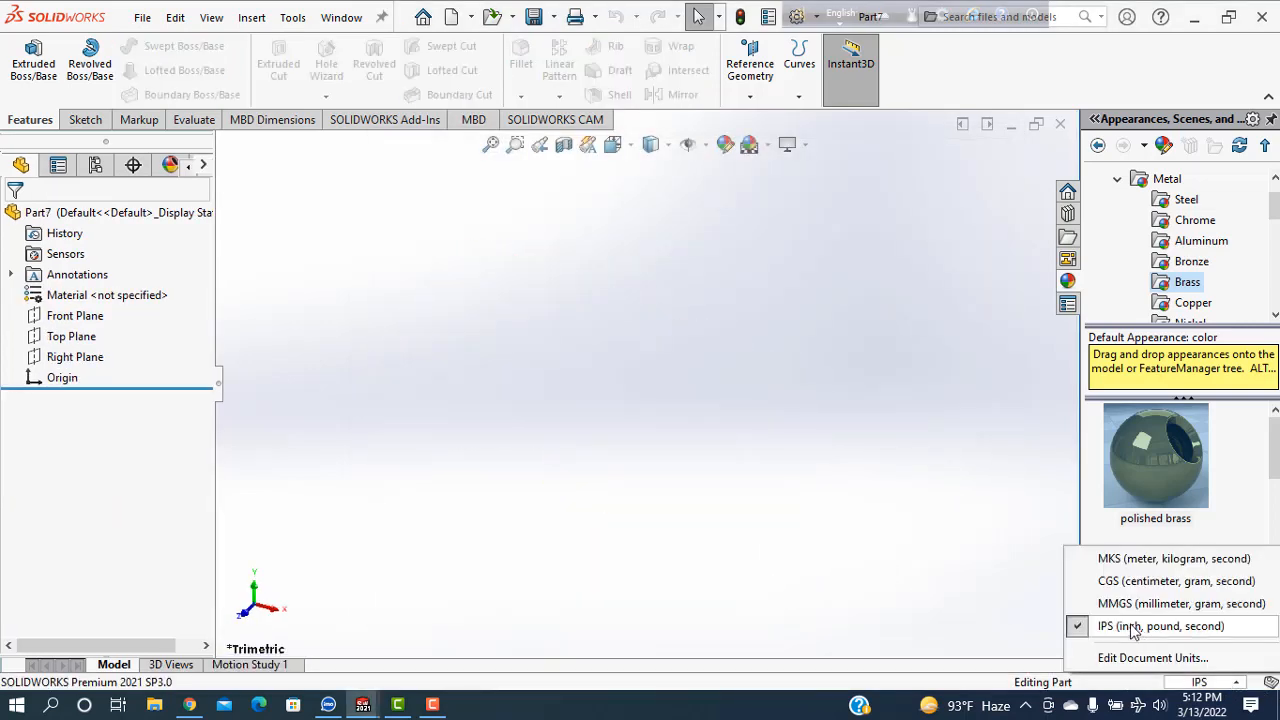
left_click(1118, 606)
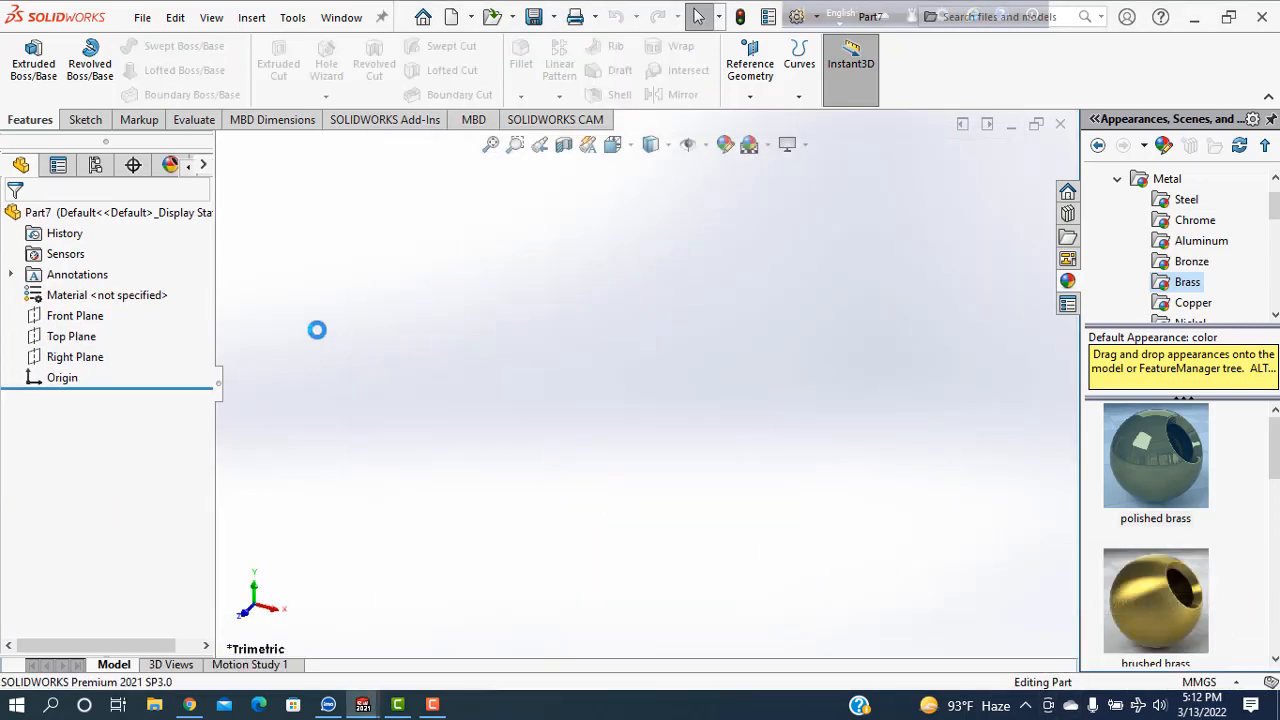
- Sketch a circle of about 24 mm radius centred on the origin on the Front Plane
left_click(79, 316)
left_click(97, 287)
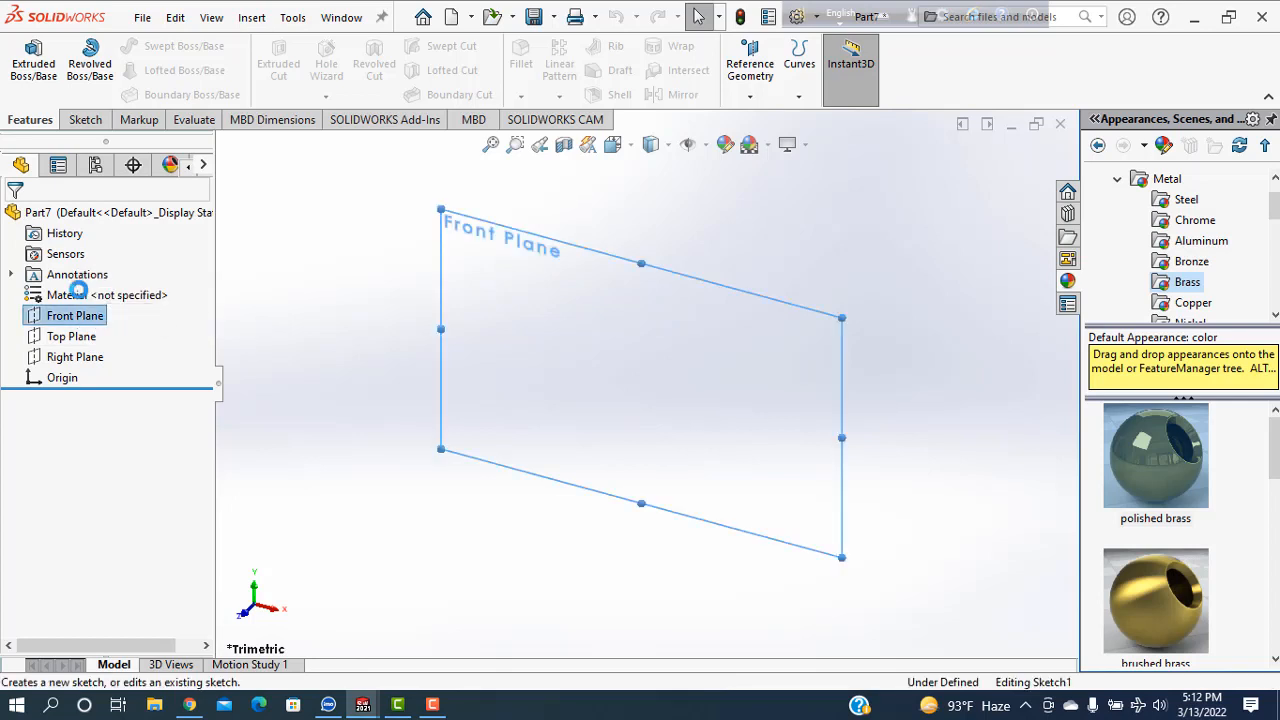
left_click(160, 48)
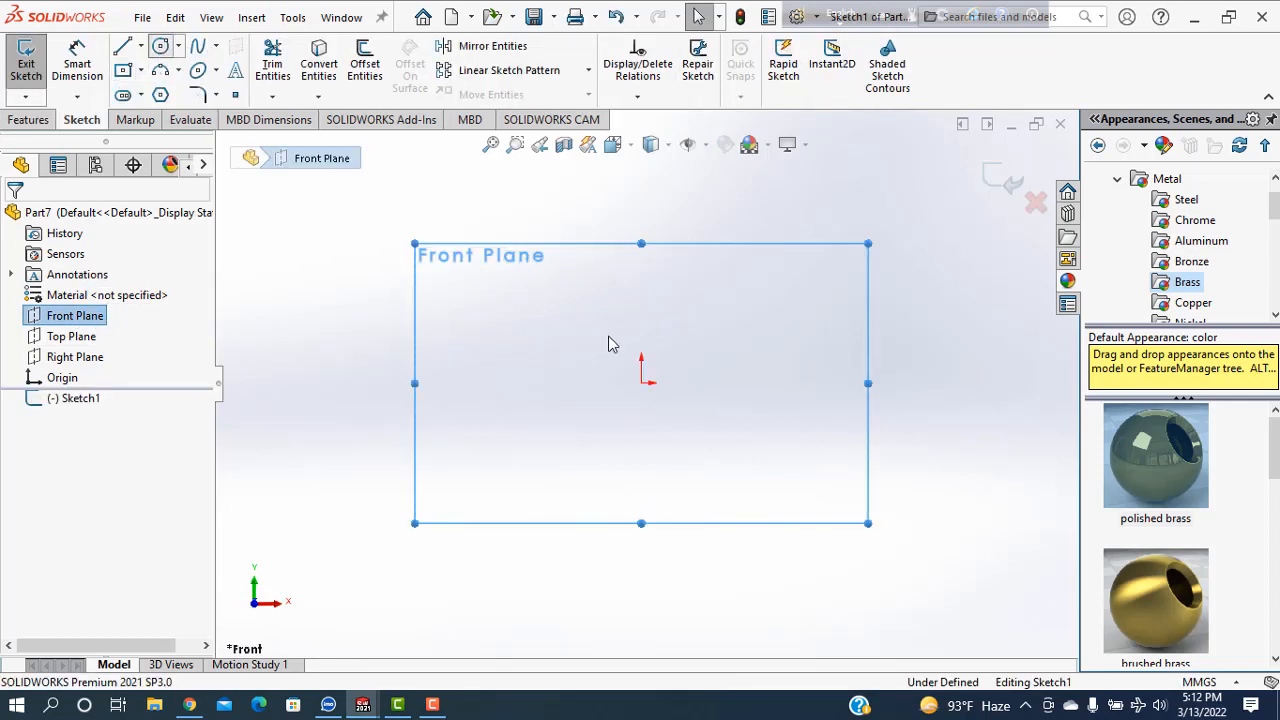
left_click(641, 382)
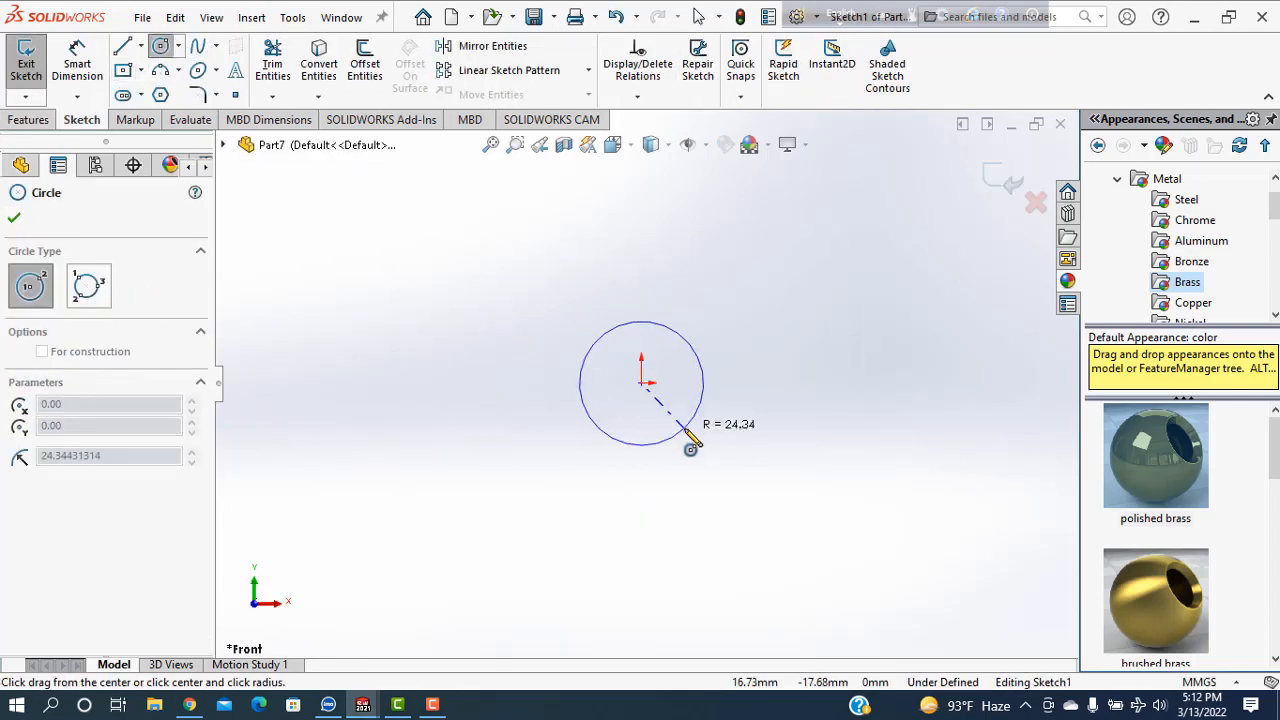
- Dimension the sketched circle on the Front Plane to a diameter of 8 mm
left_click(77, 62)
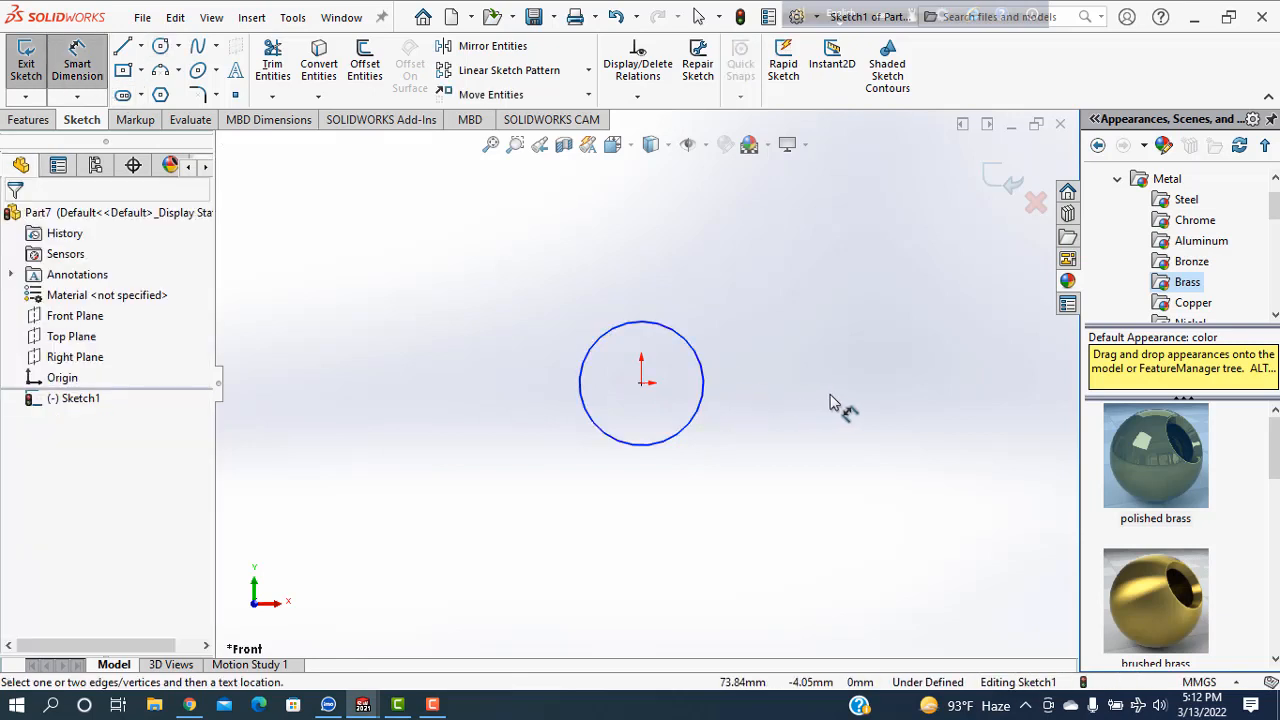
left_click(710, 400)
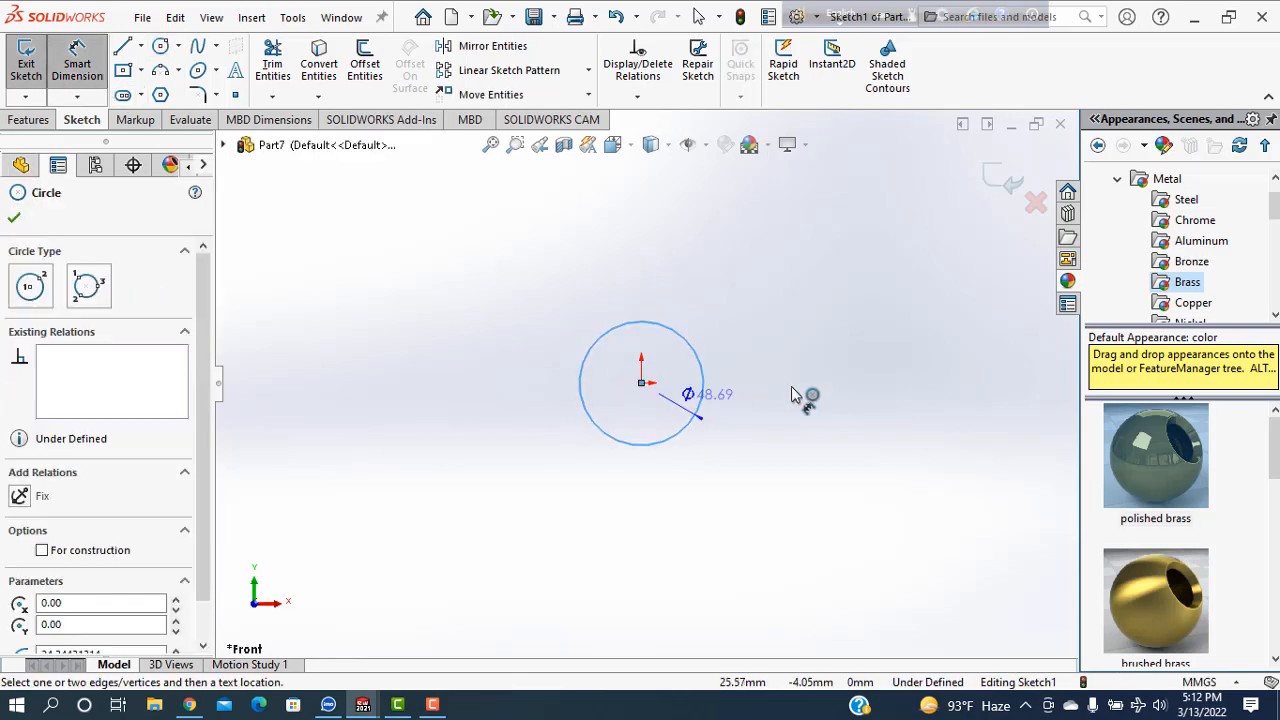
left_click(792, 388)
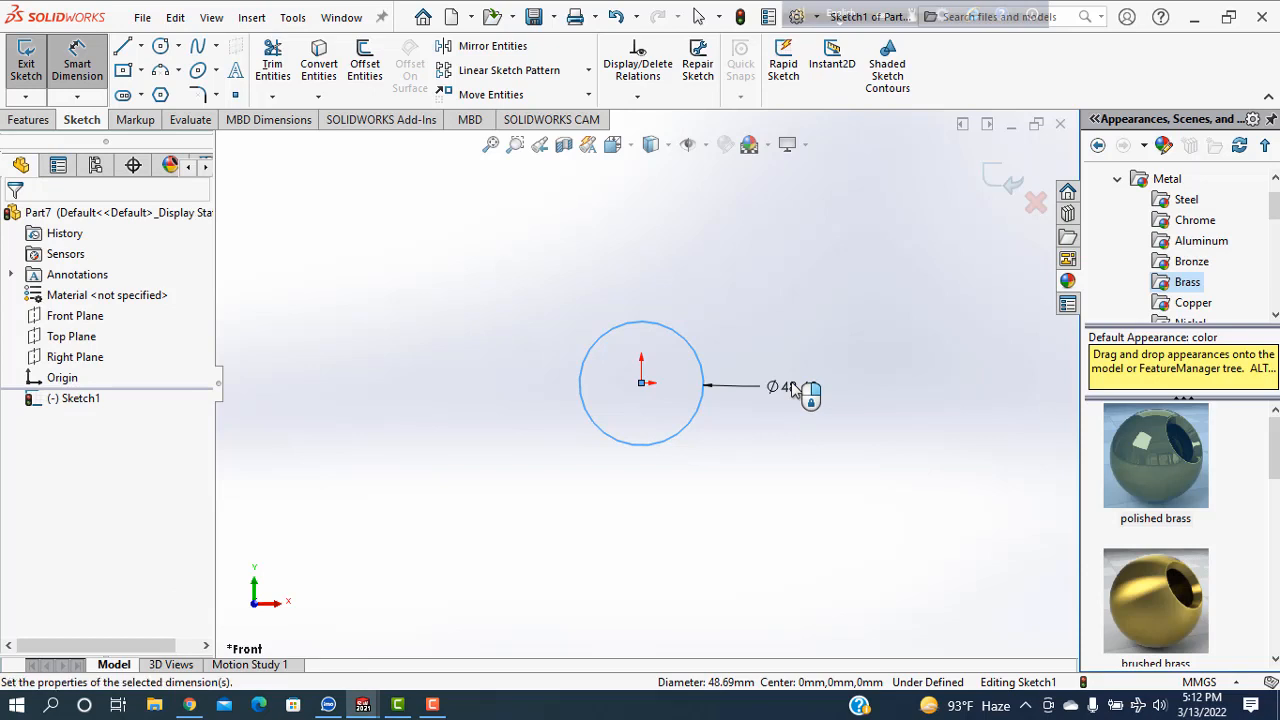
type("8")
key("Return")
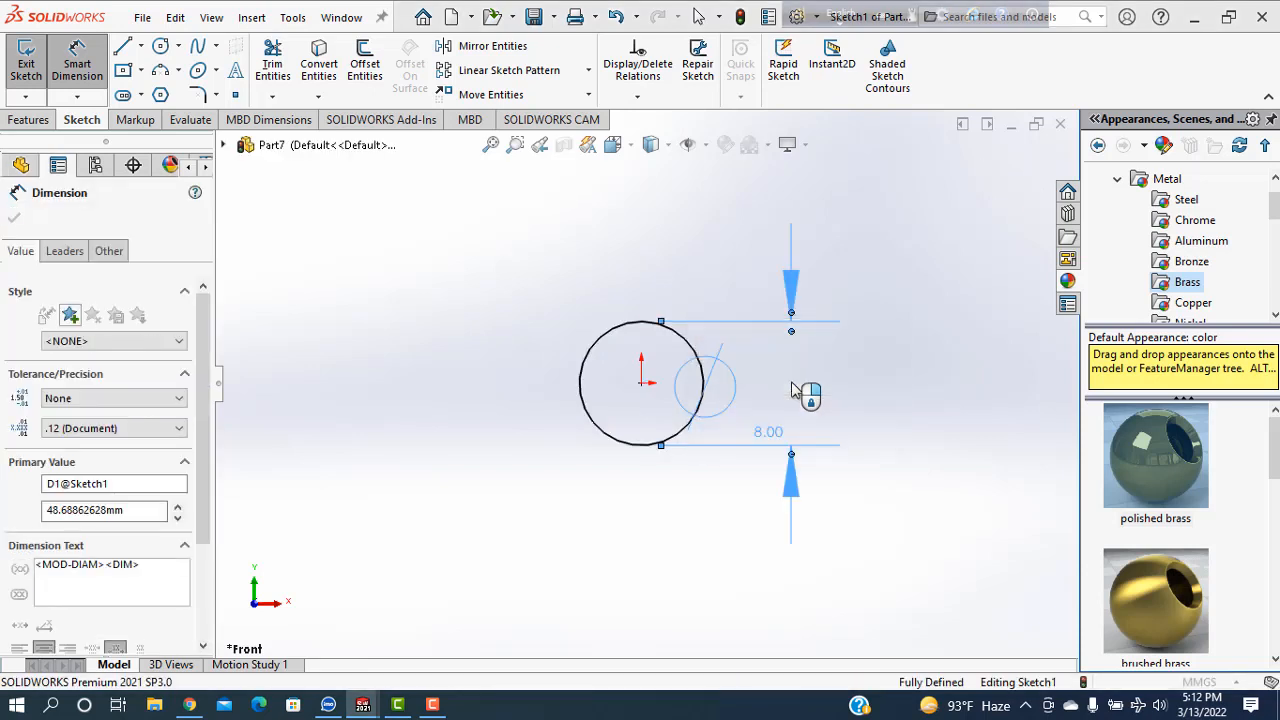
left_click(16, 218)
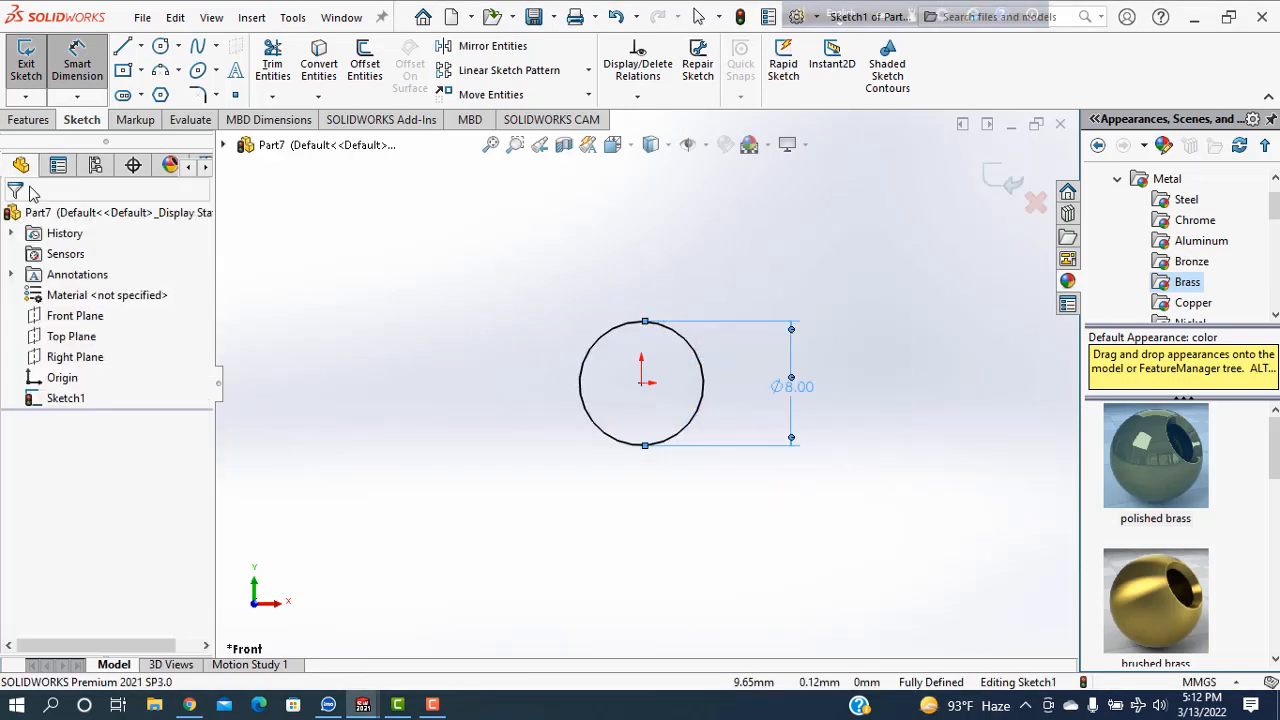
- Extrude the 8 mm circle to a blind depth of 1.5 mm to form the pin head
left_click(28, 119)
left_click(37, 78)
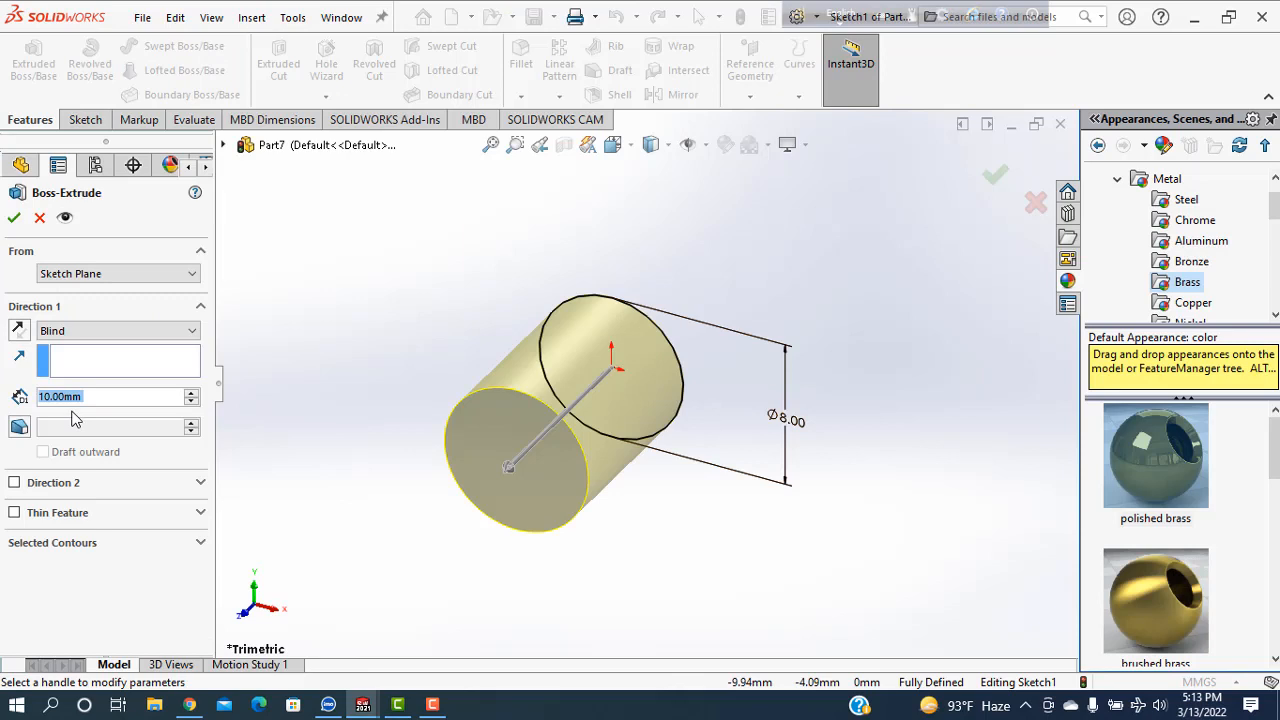
type("1.5")
key("Return")
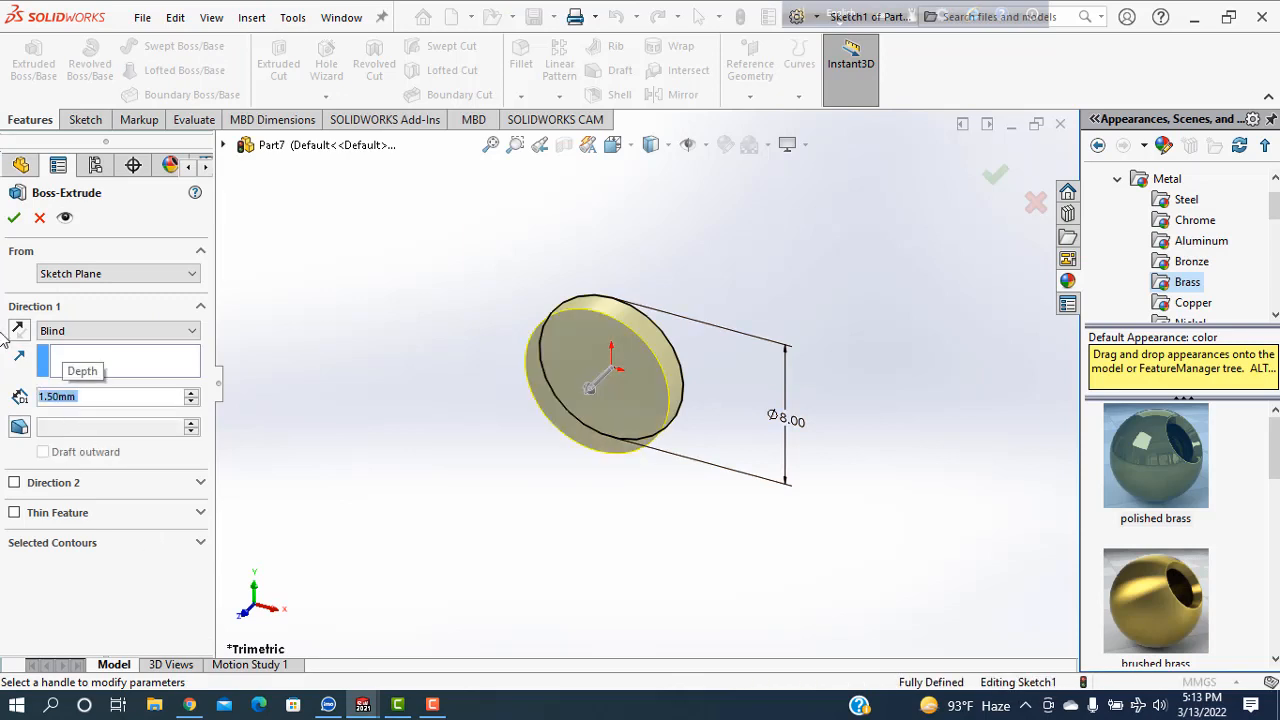
left_click(16, 218)
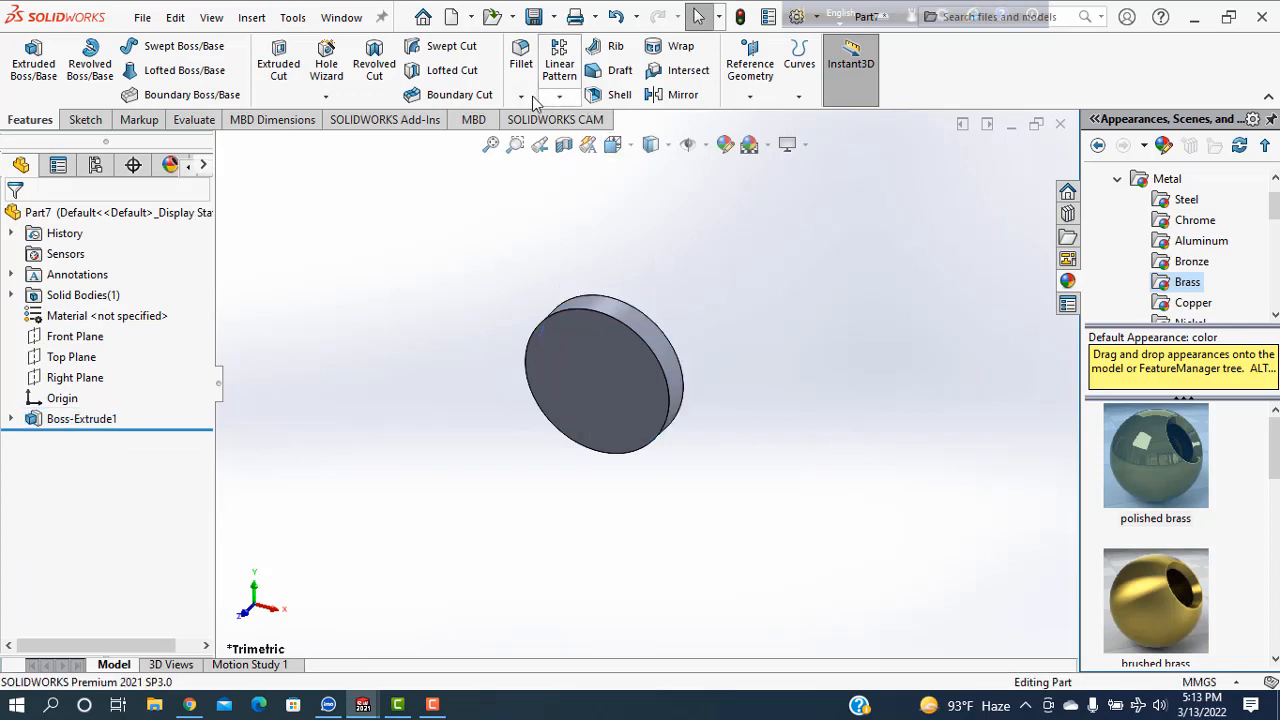
- Chamfer the rear circular edge of the pin head by 0.5 mm at 45 degrees
left_click(521, 97)
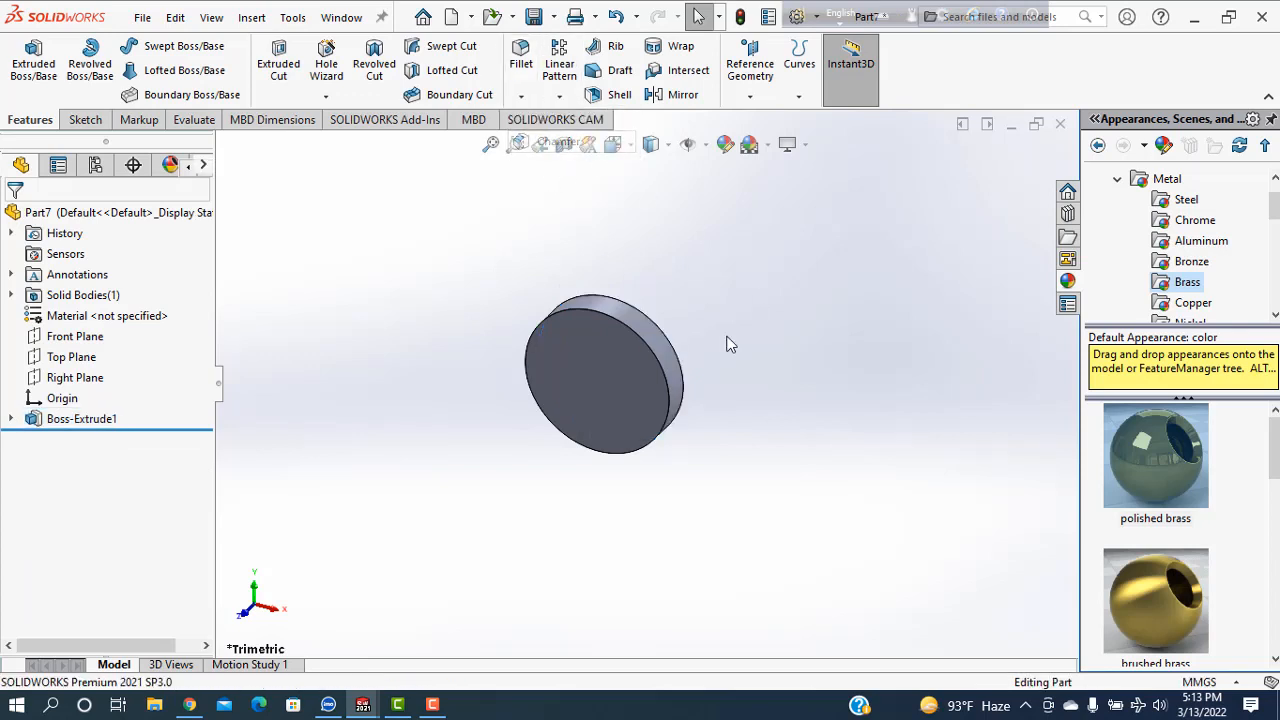
left_click(661, 335)
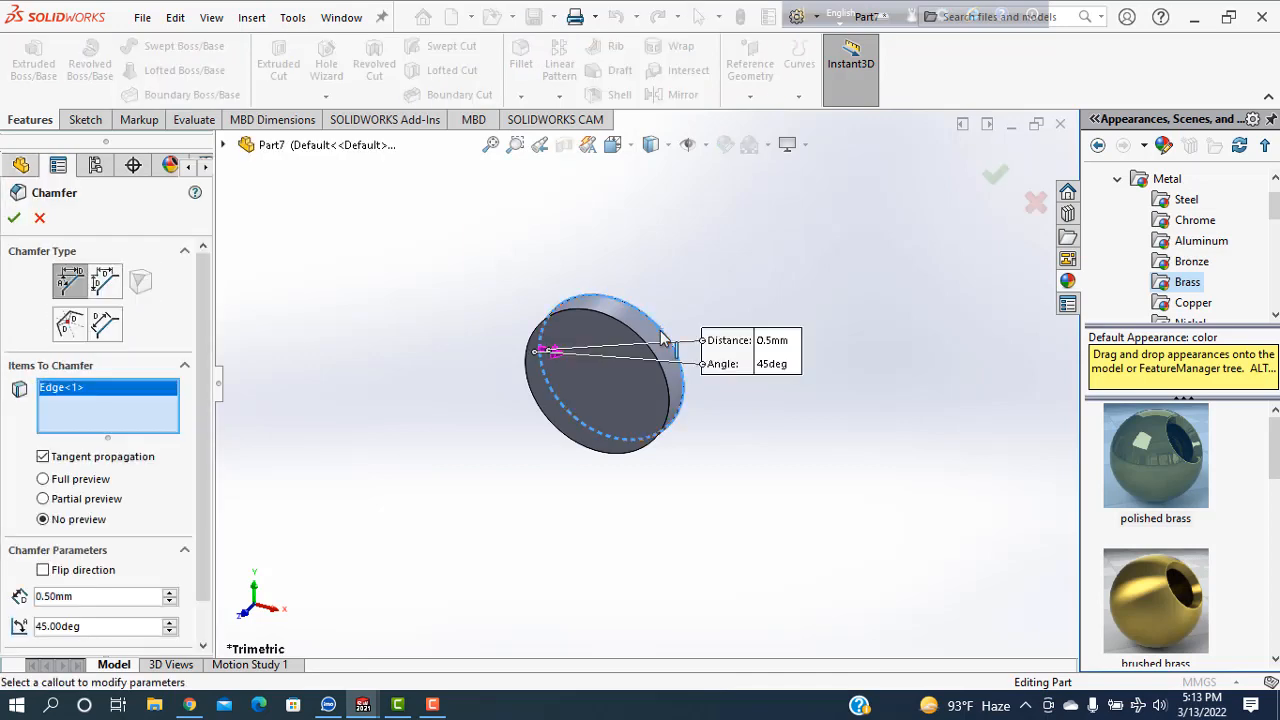
left_click(15, 219)
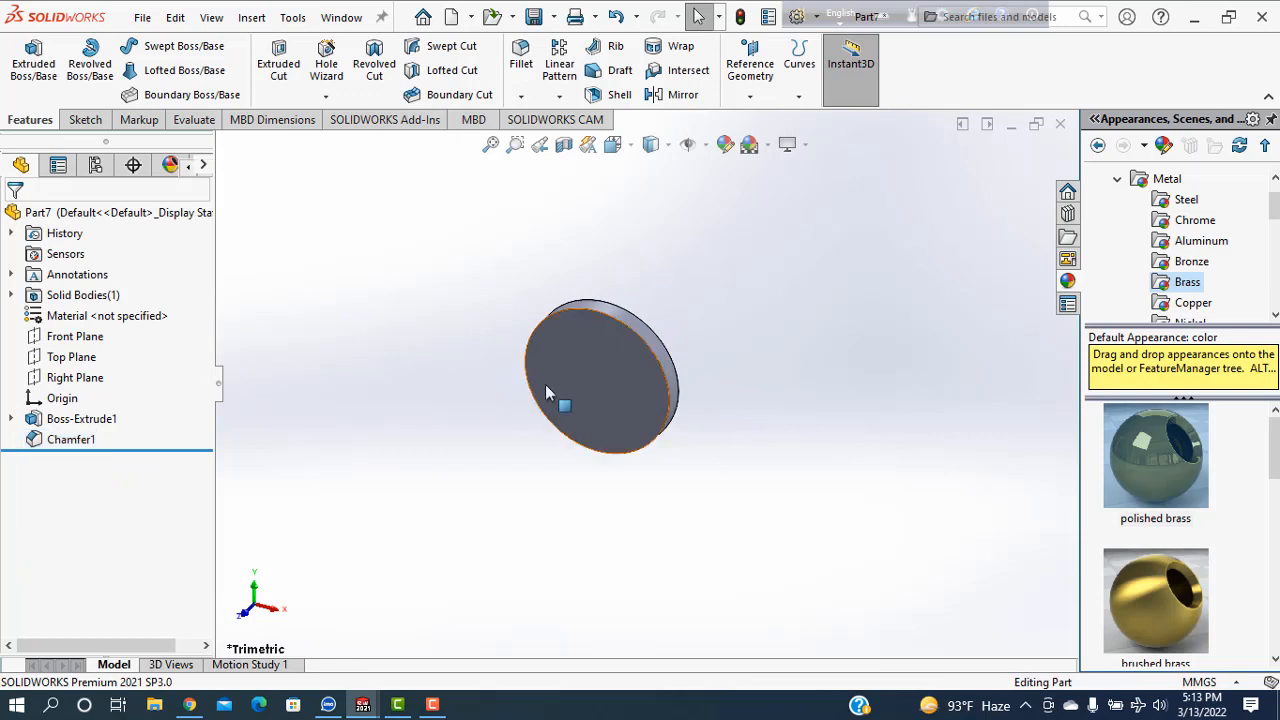
- Sketch a circle of about 2.3 mm radius centred on the origin on the pin head's unchamfered flat face
left_click(596, 376)
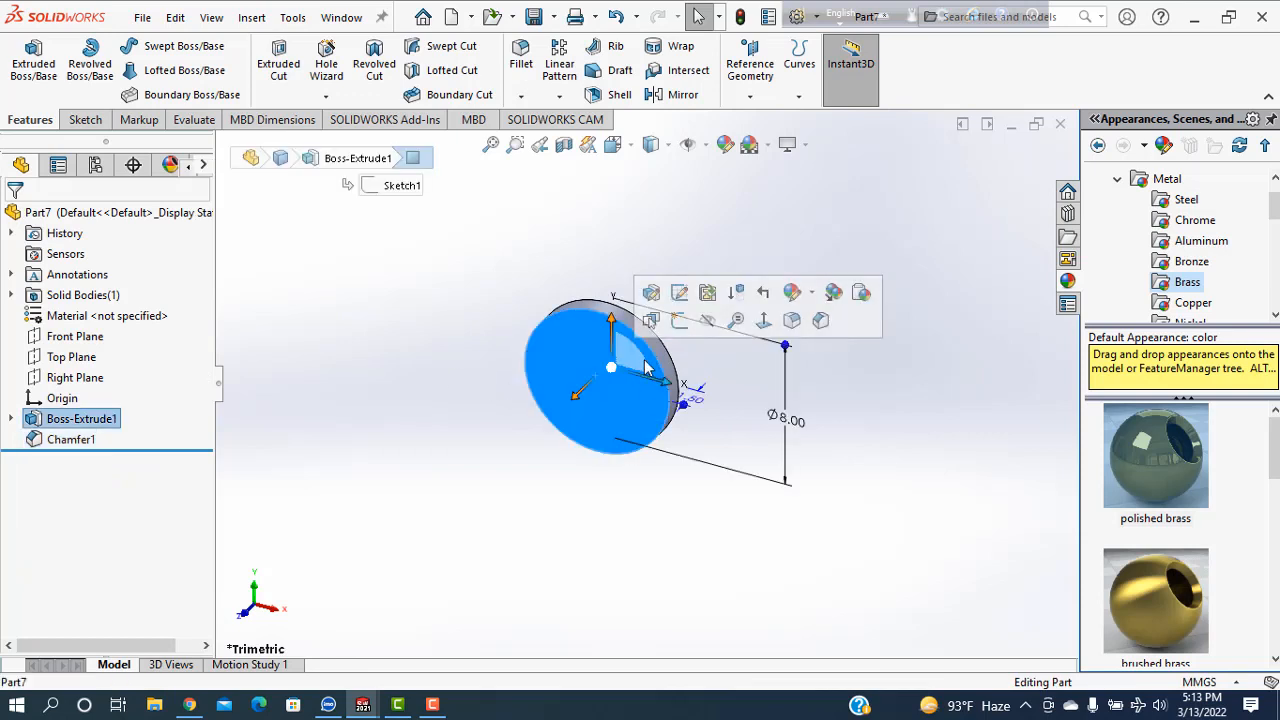
left_click(680, 322)
left_click(161, 49)
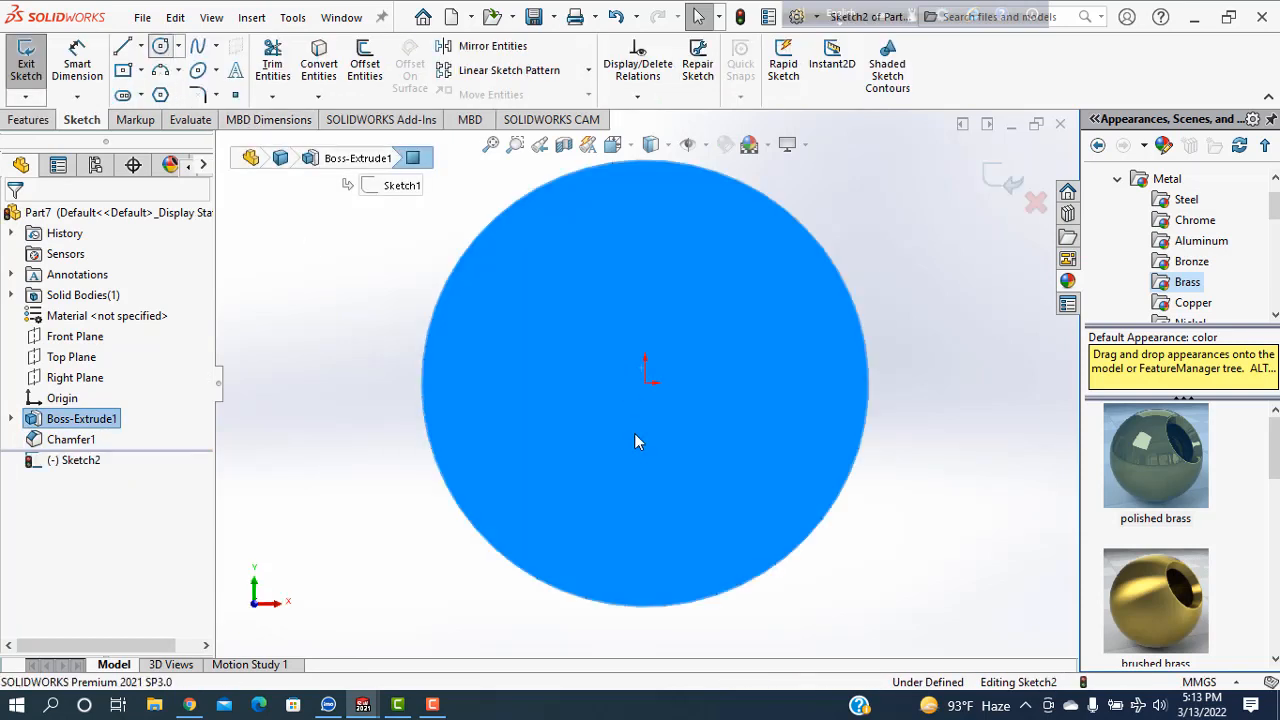
left_click(645, 383)
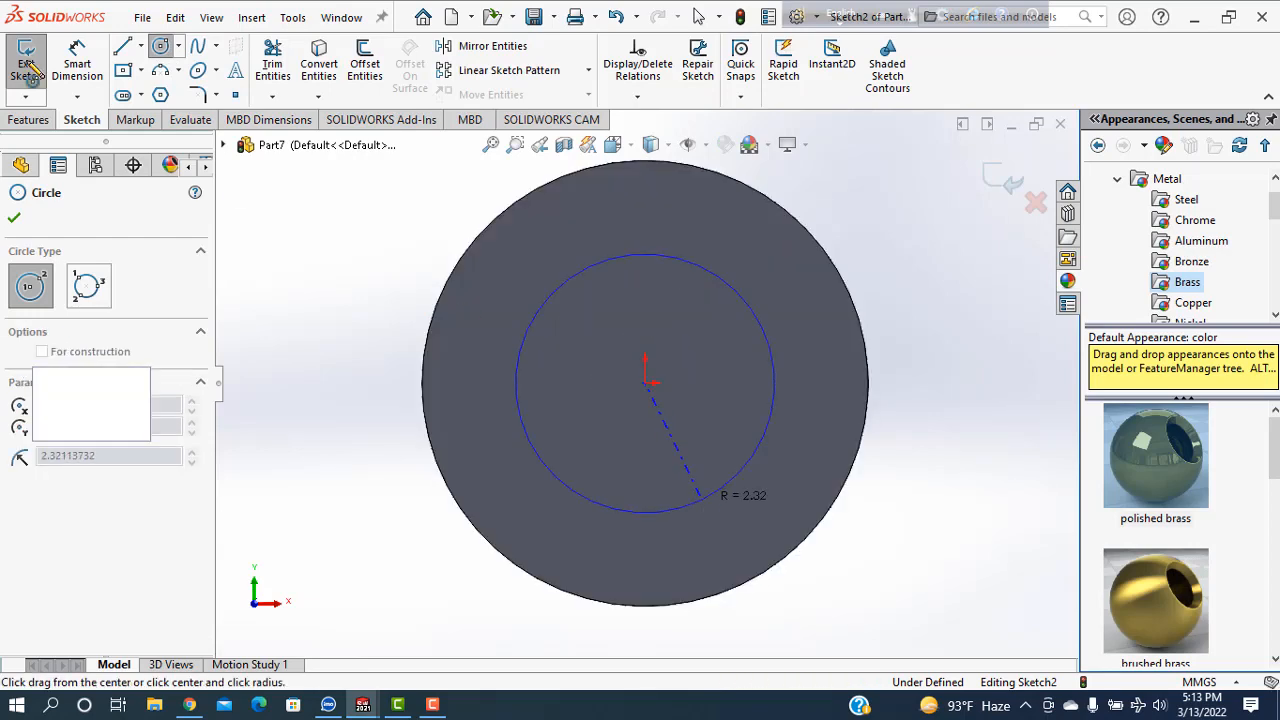
left_click(705, 501)
- Dimension the circle on the pin head's face to a diameter of 5 mm
left_click(66, 66)
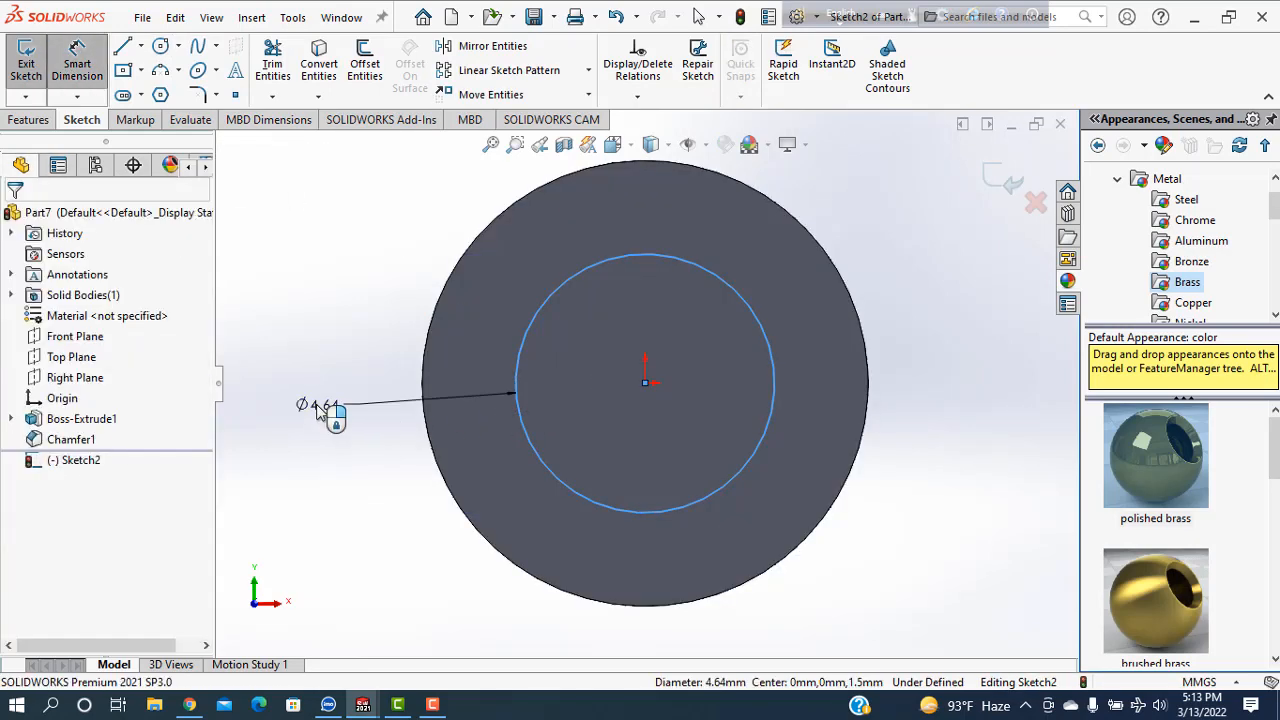
left_click(318, 411)
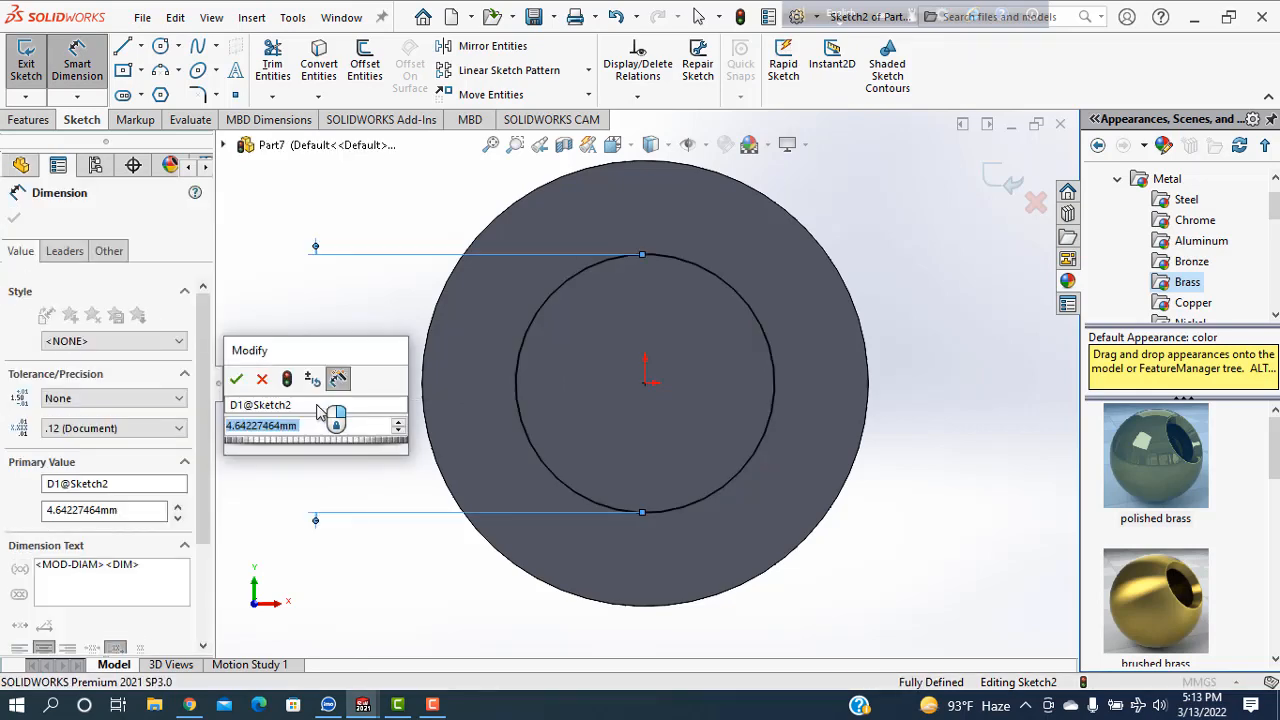
type("5")
key("Return")
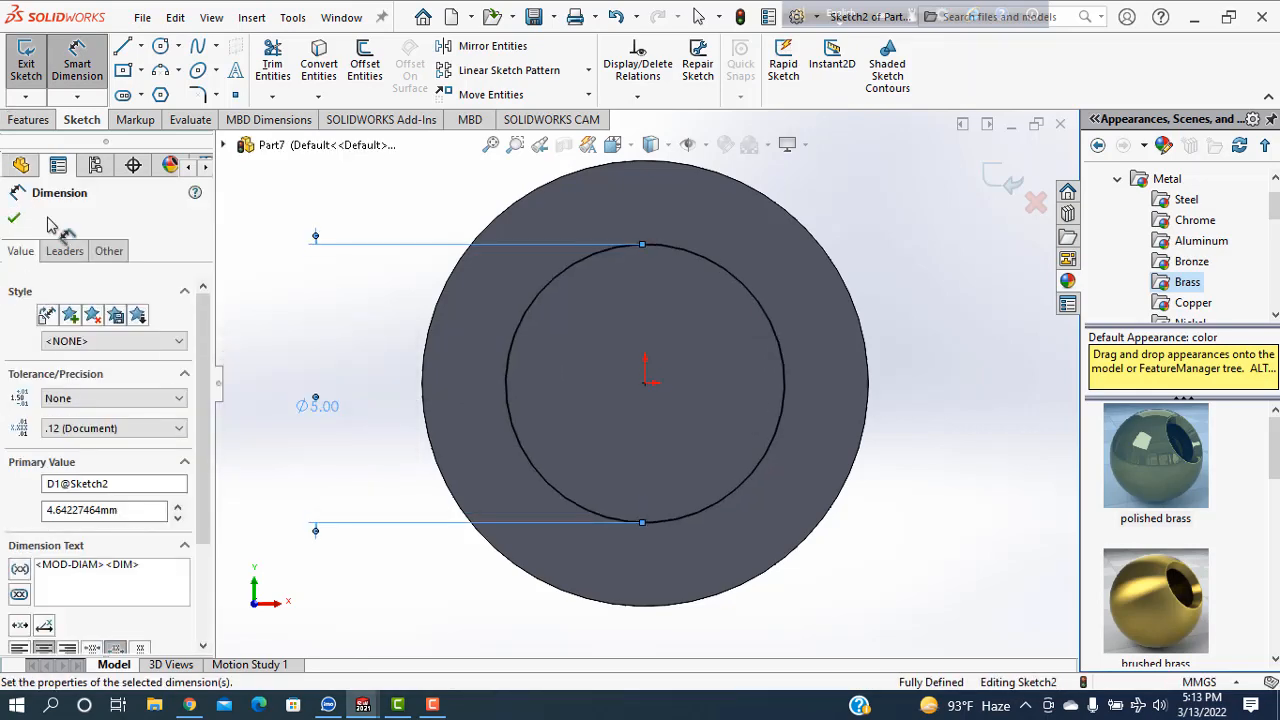
left_click(14, 217)
- Extrude the 5 mm circle 80 mm from the head as the pin shaft, merged with the head
left_click(28, 119)
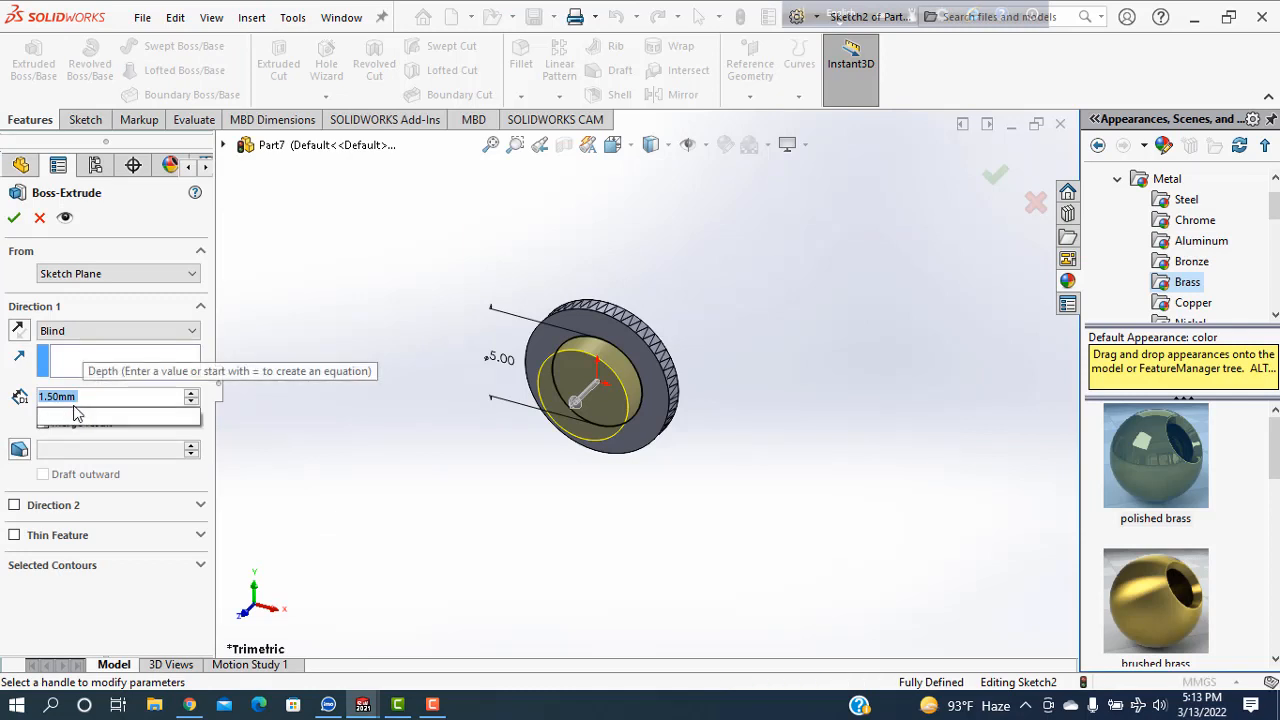
type("80")
key("Return")
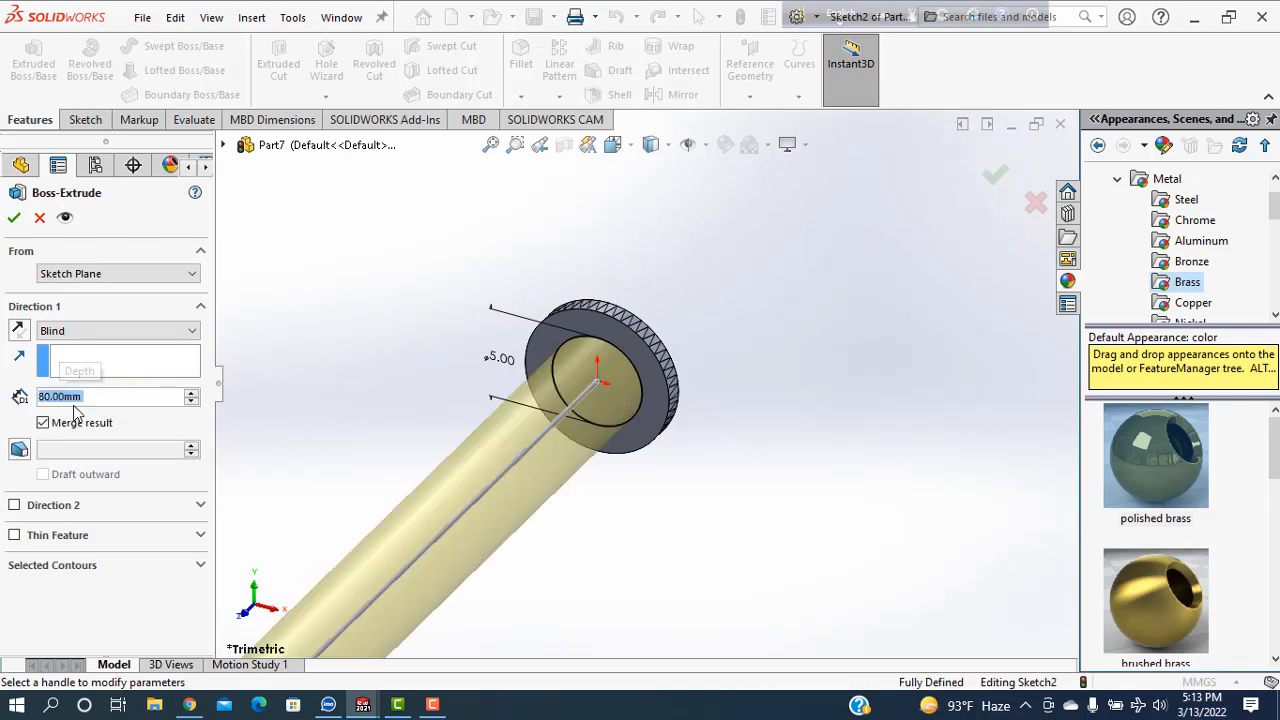
left_click(15, 220)
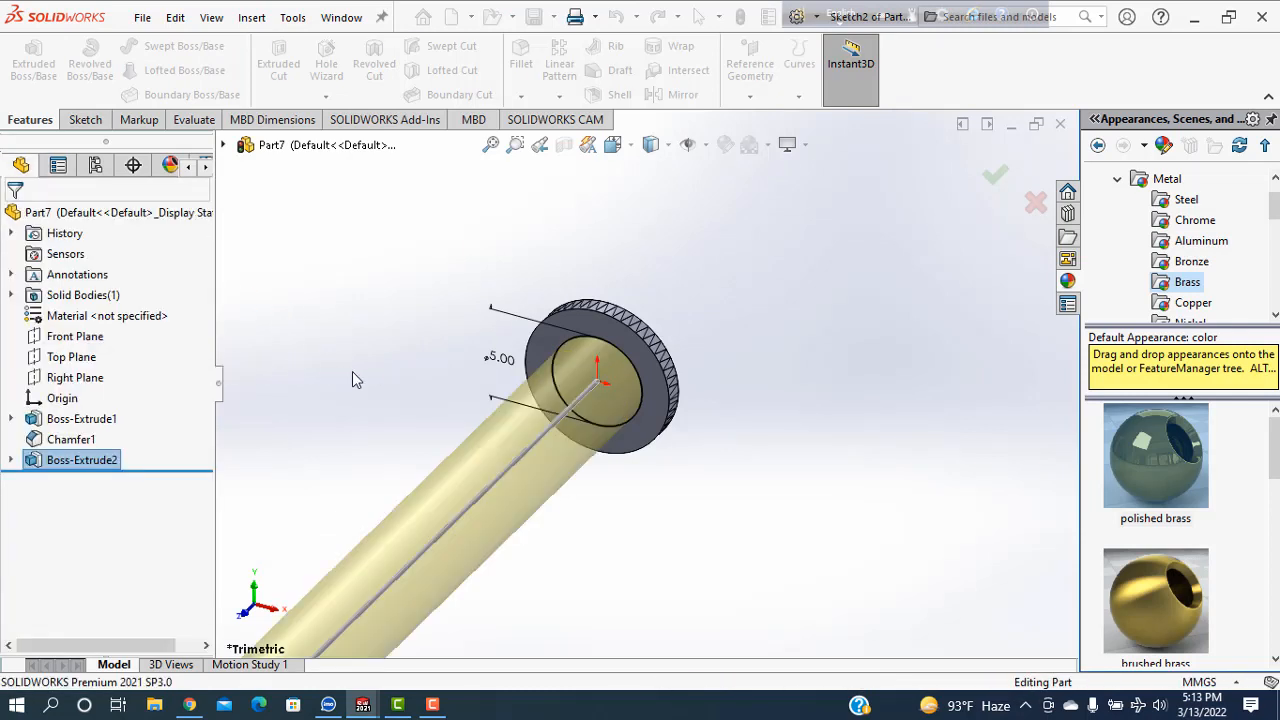
- Sketch a circle of about 4.7 mm radius centred on the origin on the free end face of the pin shaft
scroll(668, 531, "up", 6)
left_click(672, 532)
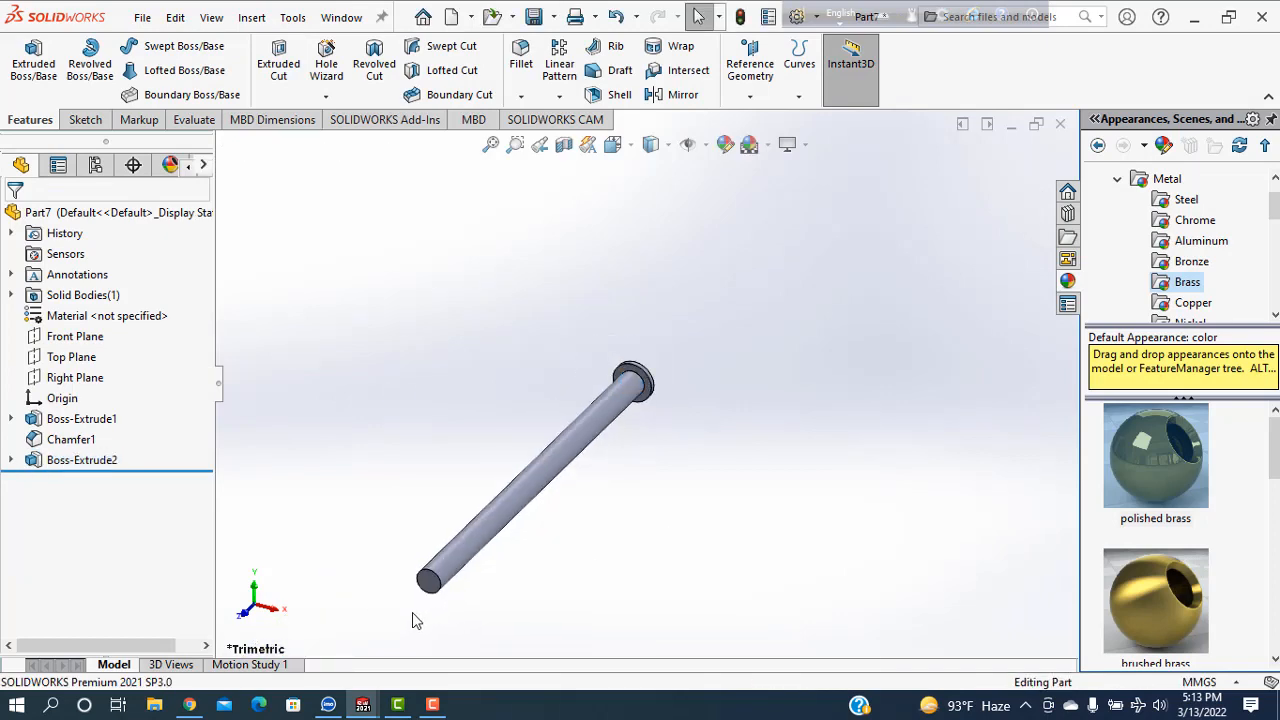
scroll(416, 621, "down", 3)
left_click(465, 547)
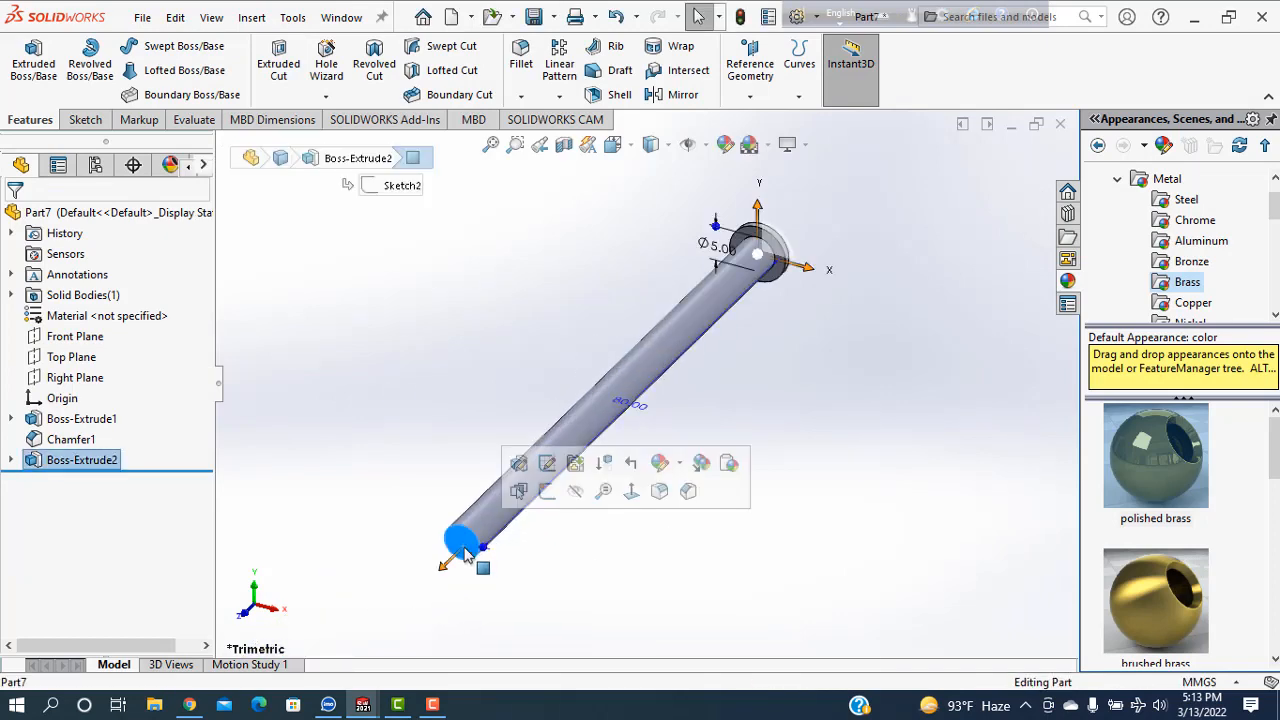
left_click(551, 487)
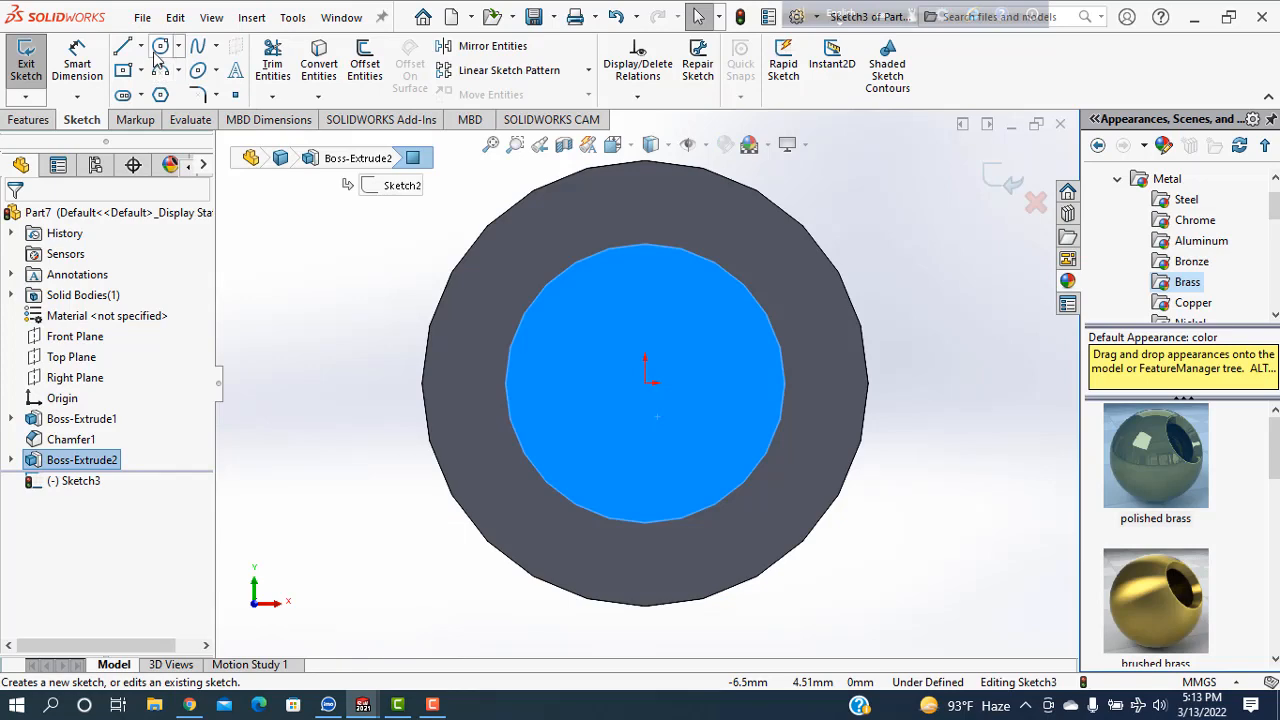
left_click(159, 47)
left_click(645, 382)
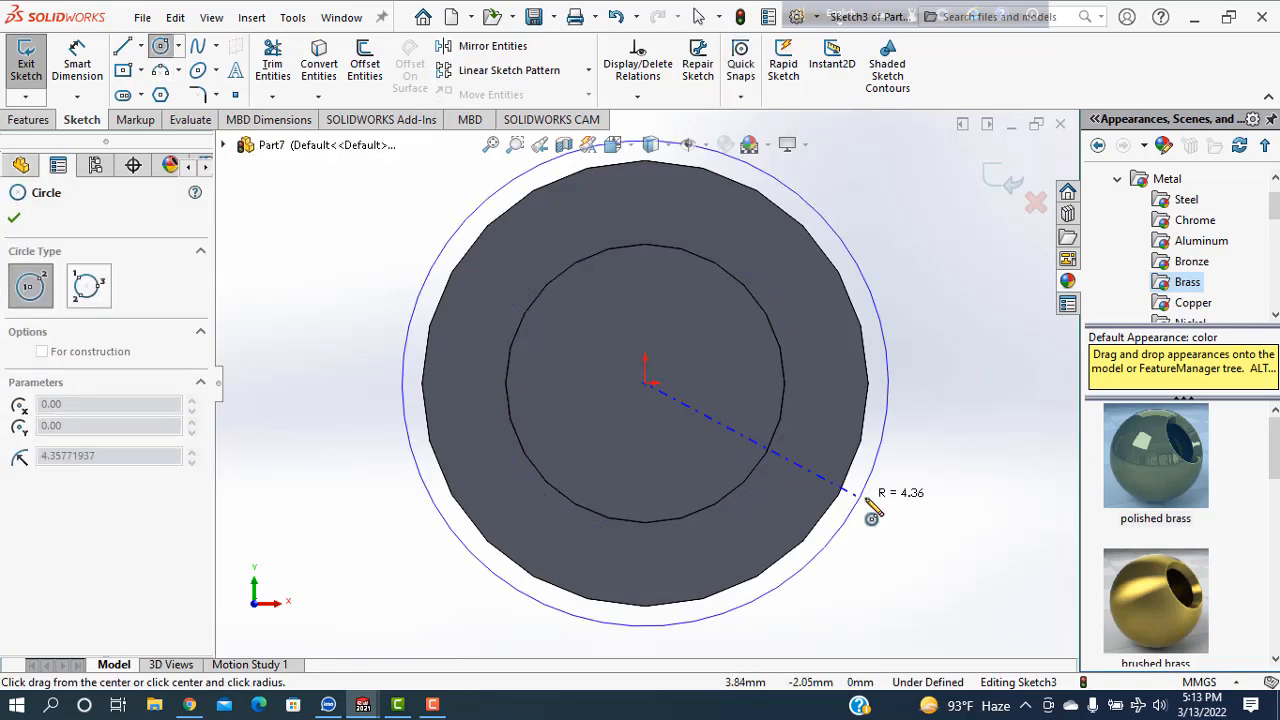
left_click(885, 515)
- Dimension the circle on the shaft's end face to a diameter of 8 mm
left_click(77, 65)
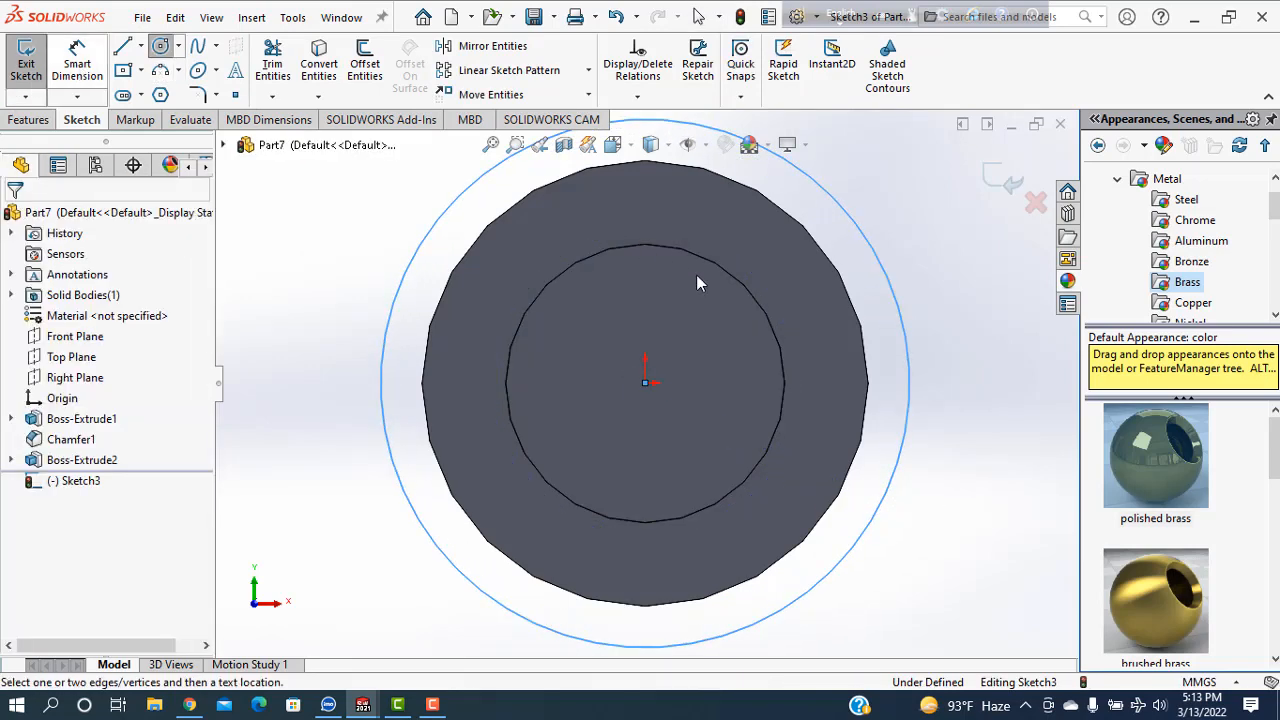
left_click(905, 422)
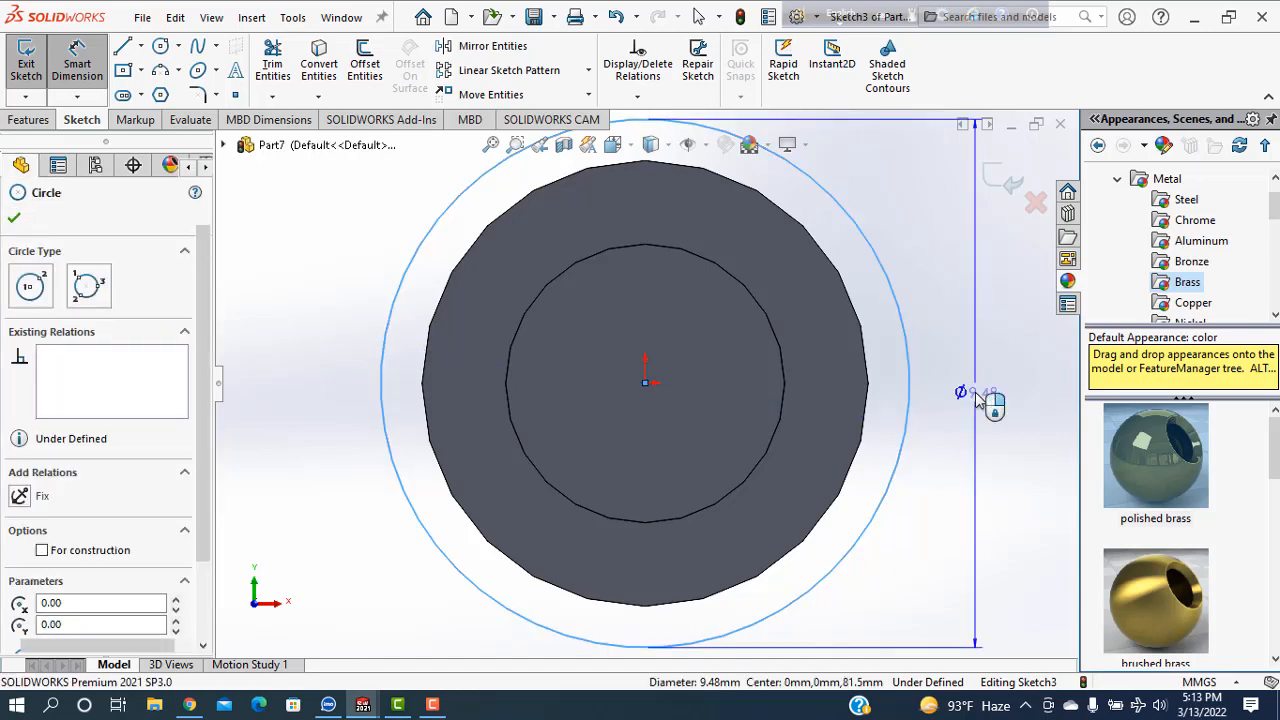
left_click(976, 393)
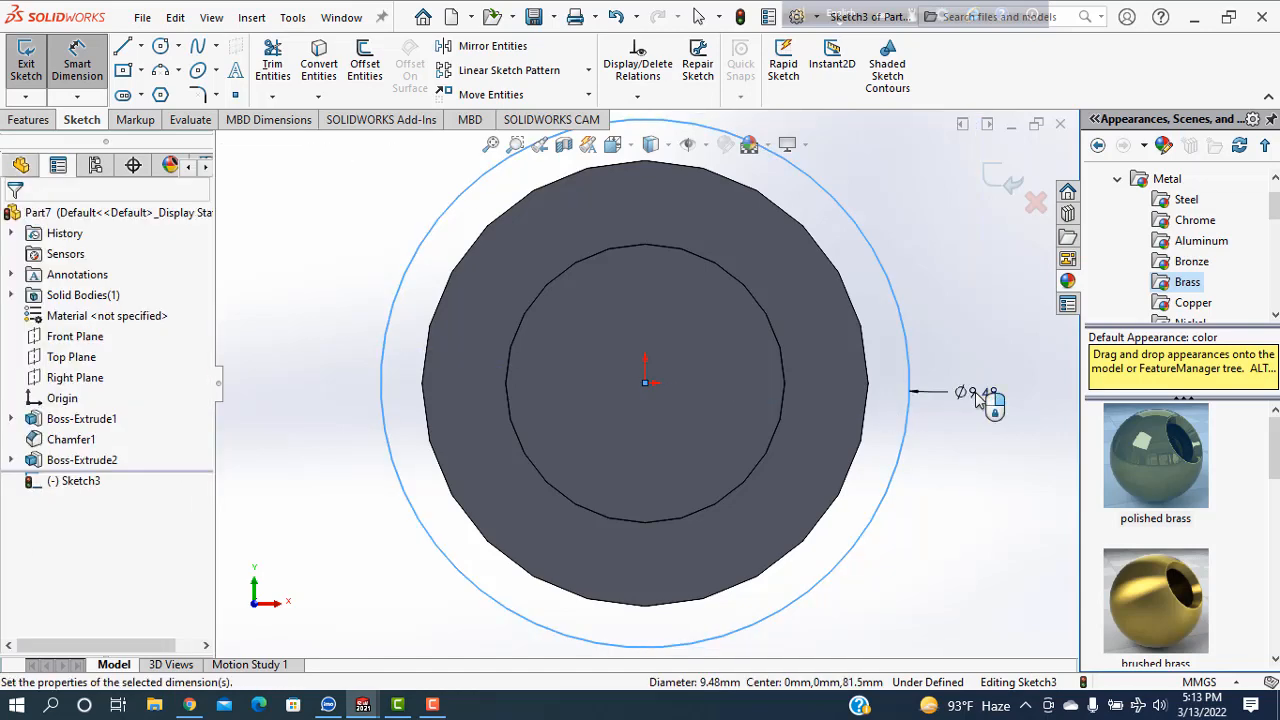
key("Return")
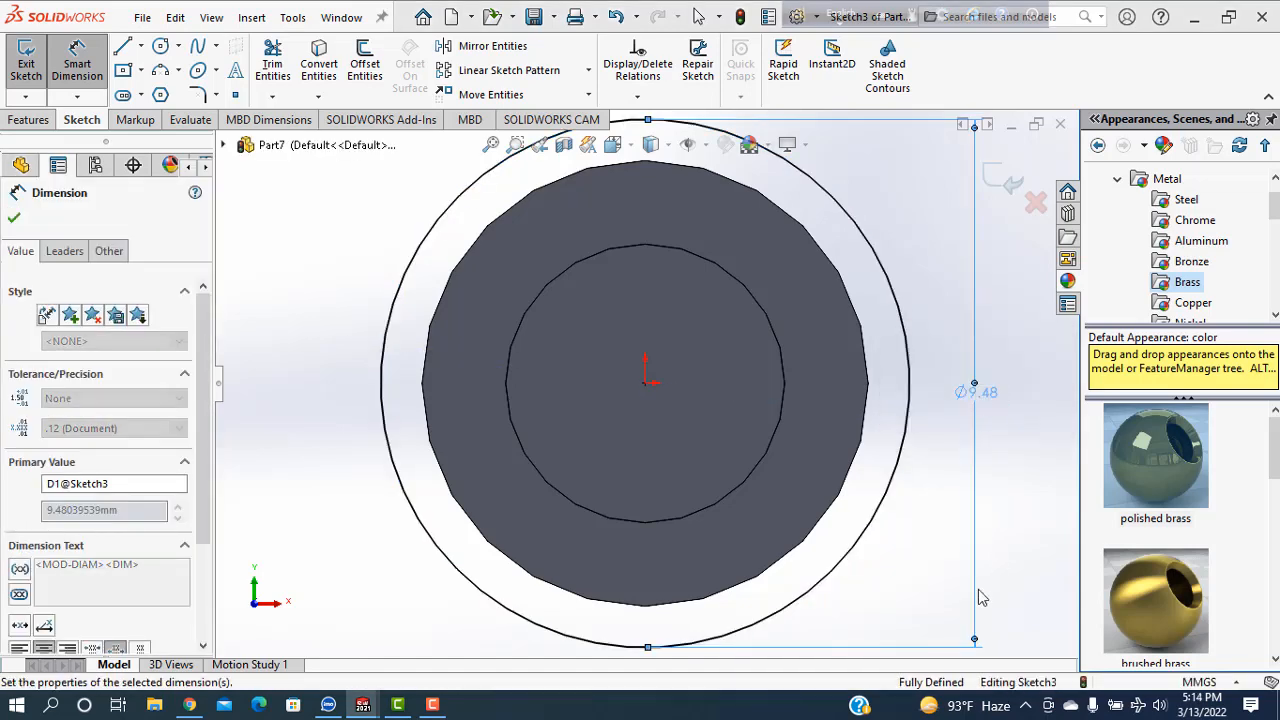
left_click(14, 218)
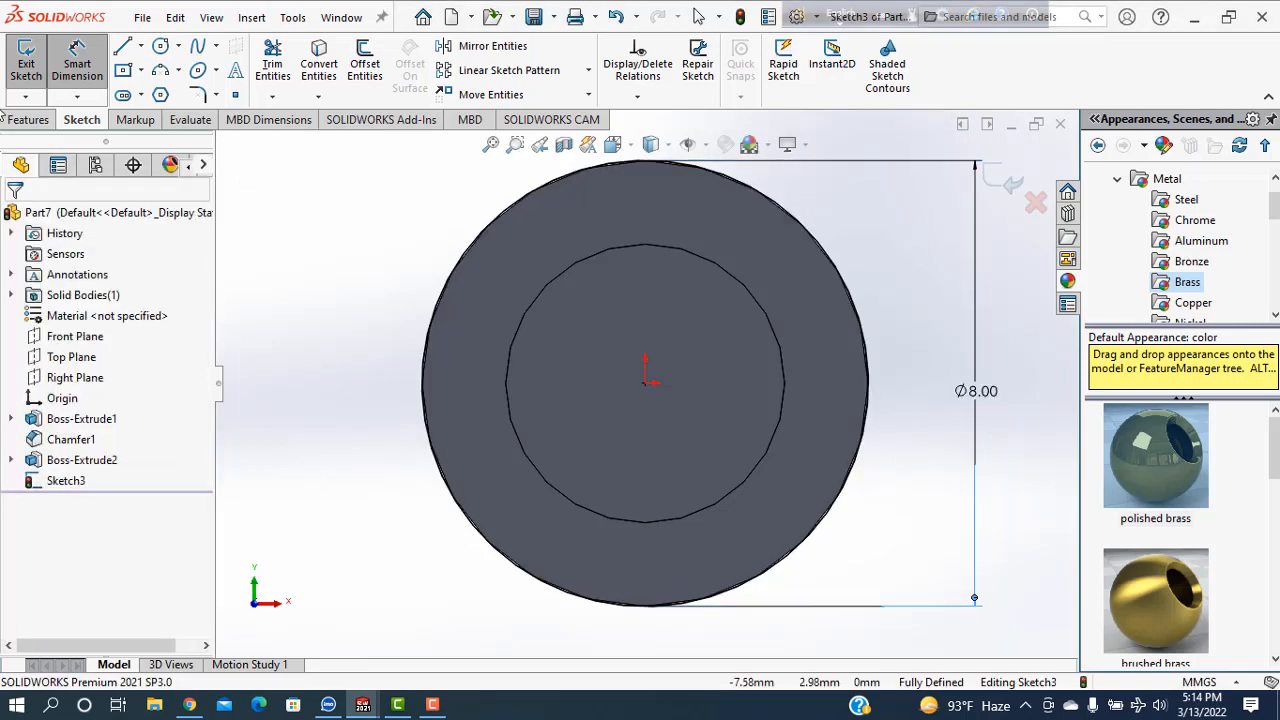
- Extrude the 8 mm circle 1.5 mm outward from the shaft end as a second head, merged with the pin
left_click(28, 121)
left_click(47, 82)
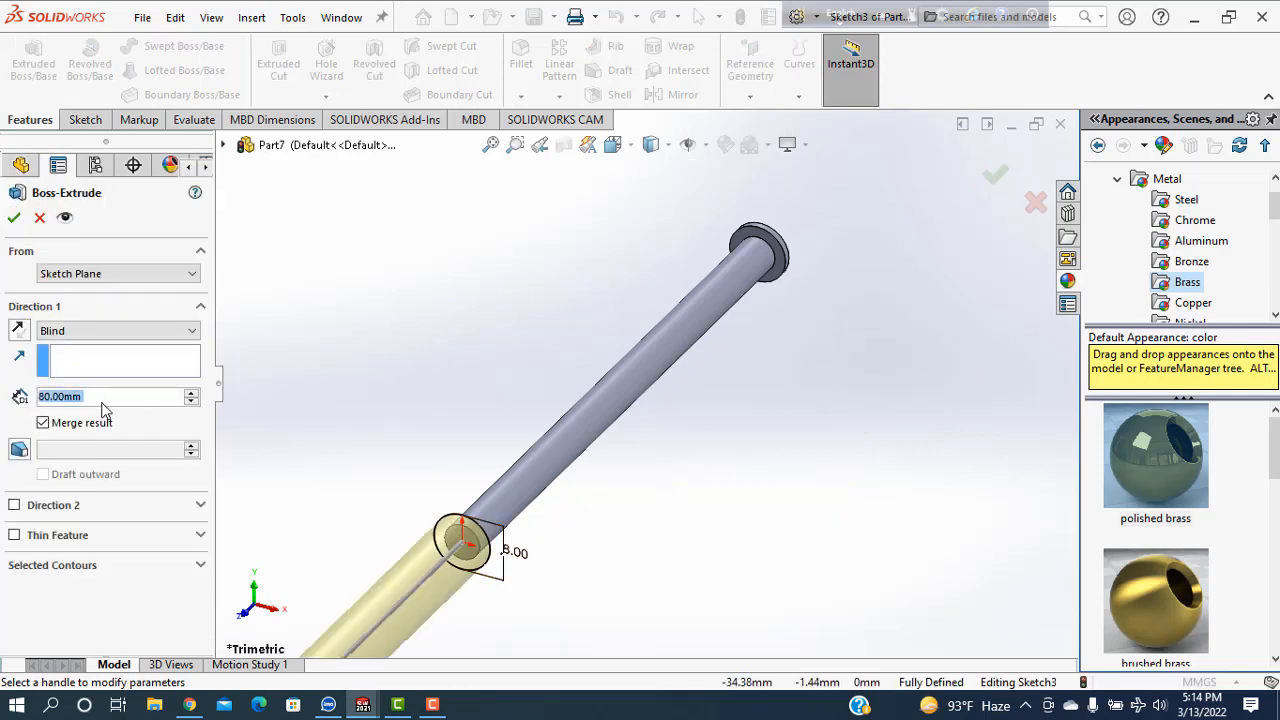
type("1.5")
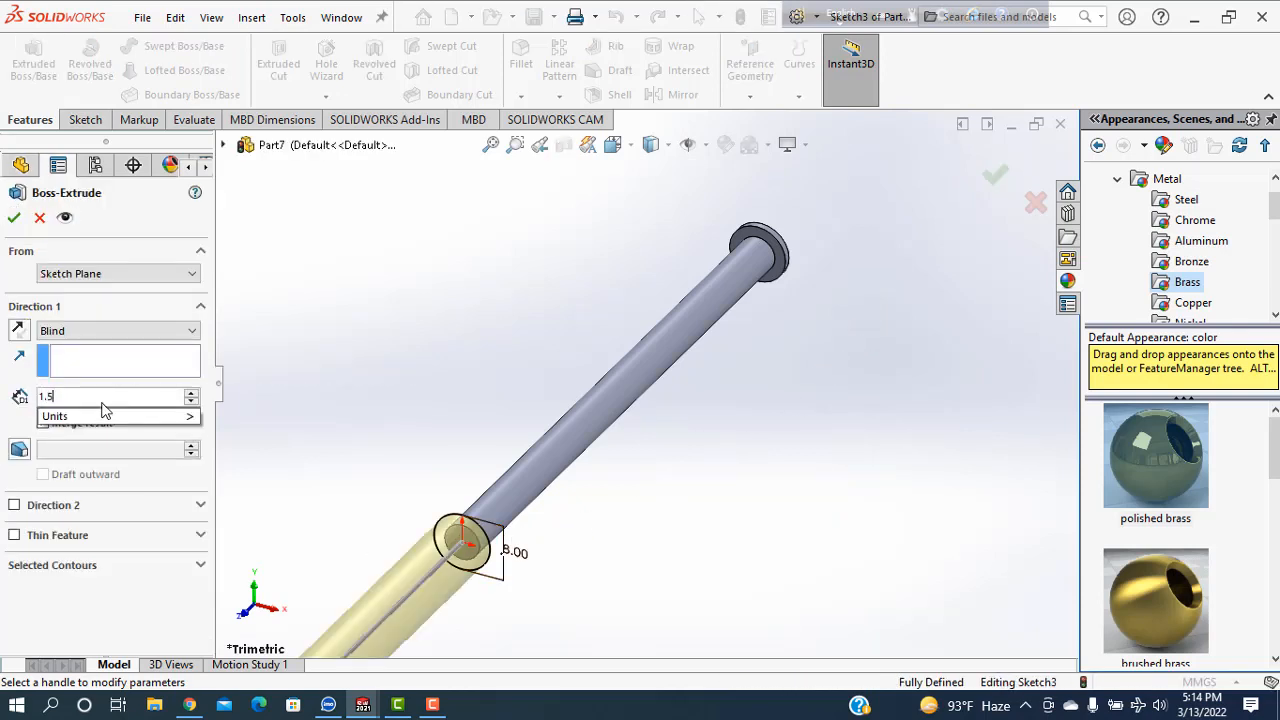
key("Return")
left_click(13, 218)
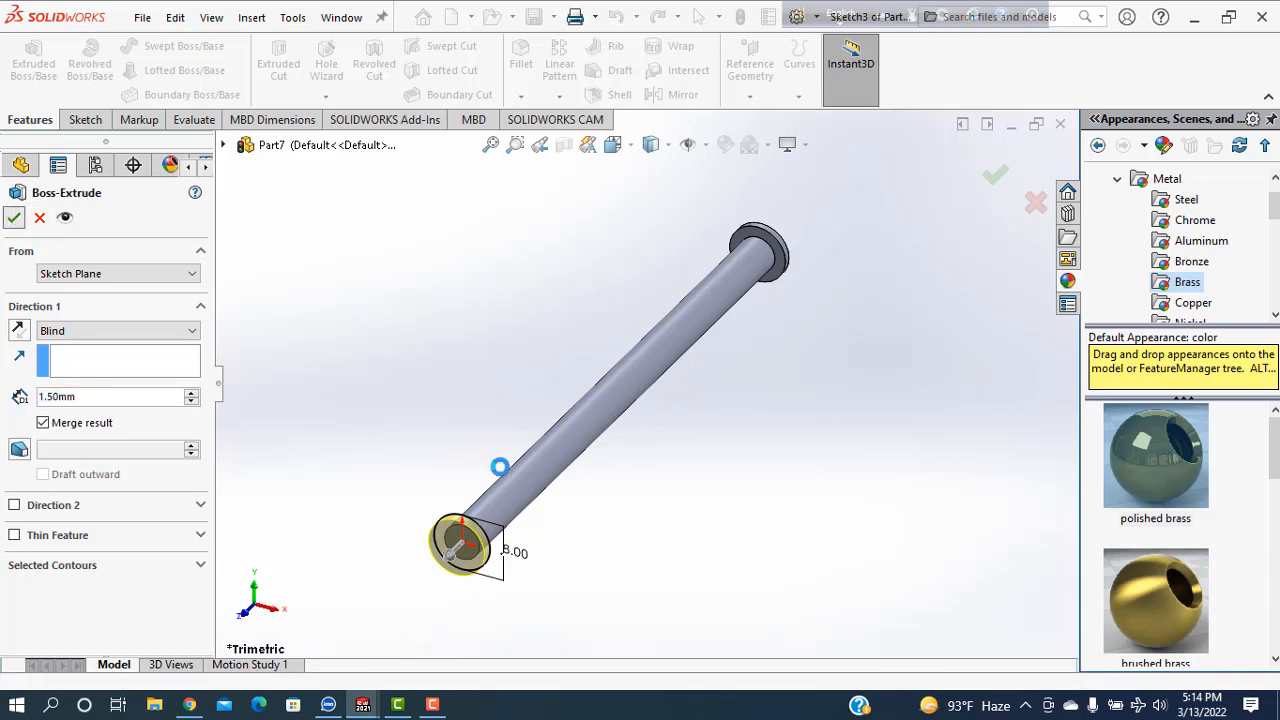
left_click(590, 568)
- Chamfer the outer circular edge of the second pin head by 0.5 mm at 45 degrees
scroll(487, 568, "down", 3)
left_click(521, 95)
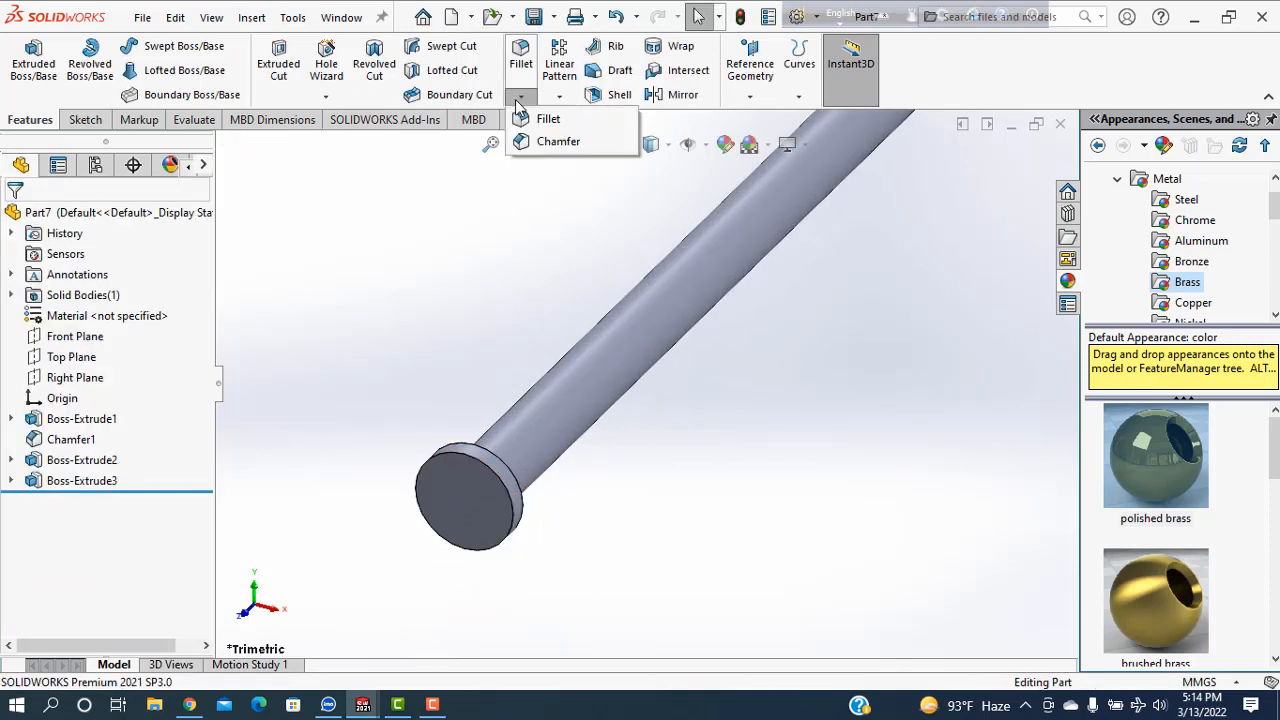
left_click(545, 140)
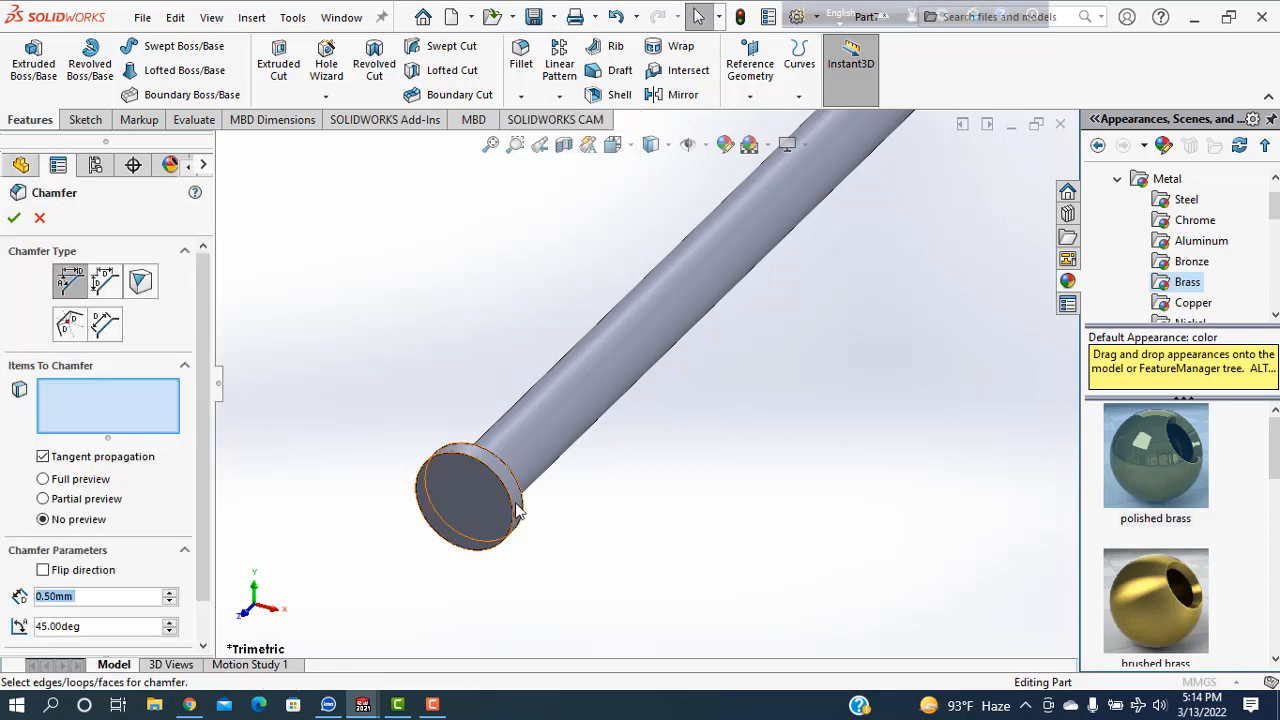
left_click(508, 497)
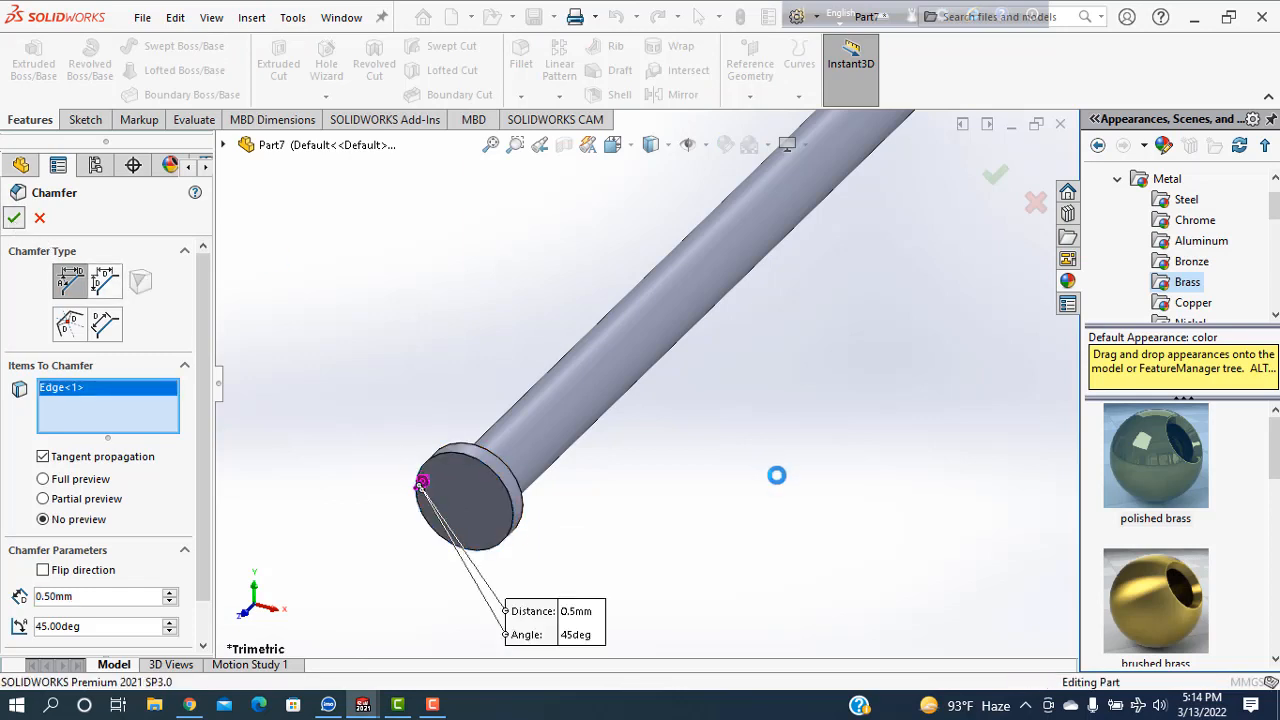
- Try to apply the polished brass appearance to the pin
scroll(651, 552, "up", 5)
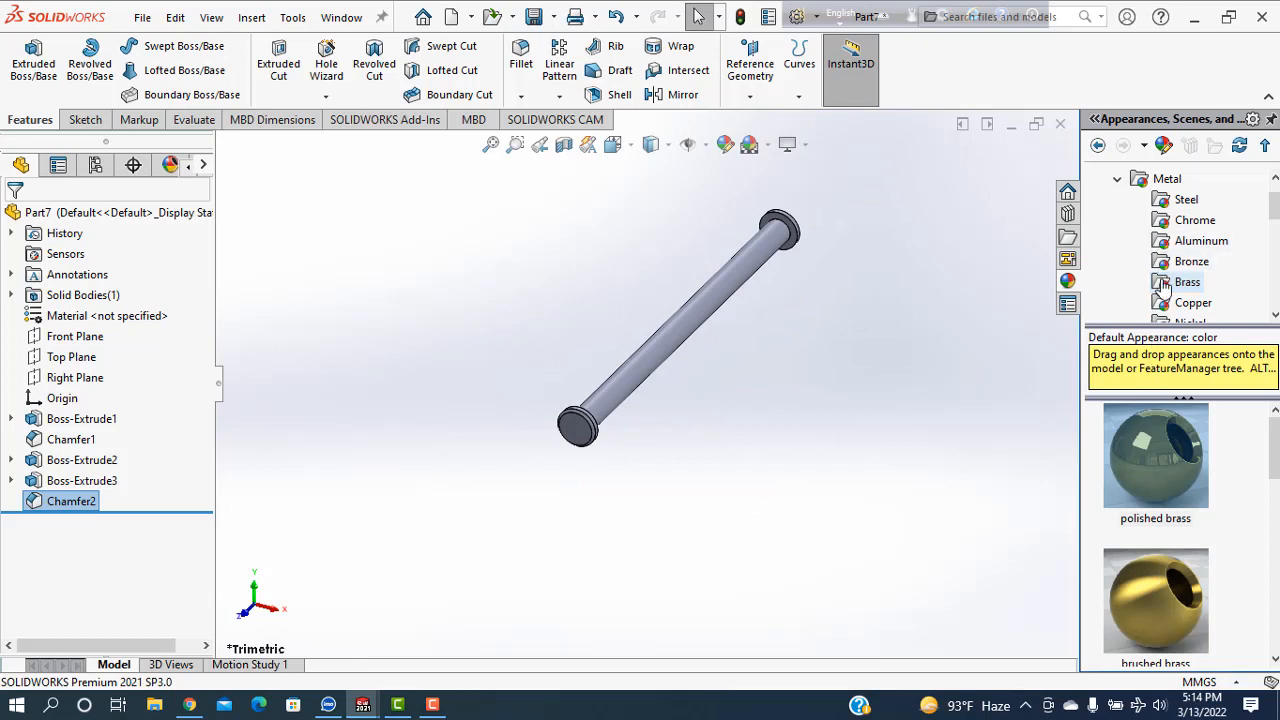
left_click(1163, 483)
left_click_drag(1122, 480, 703, 334)
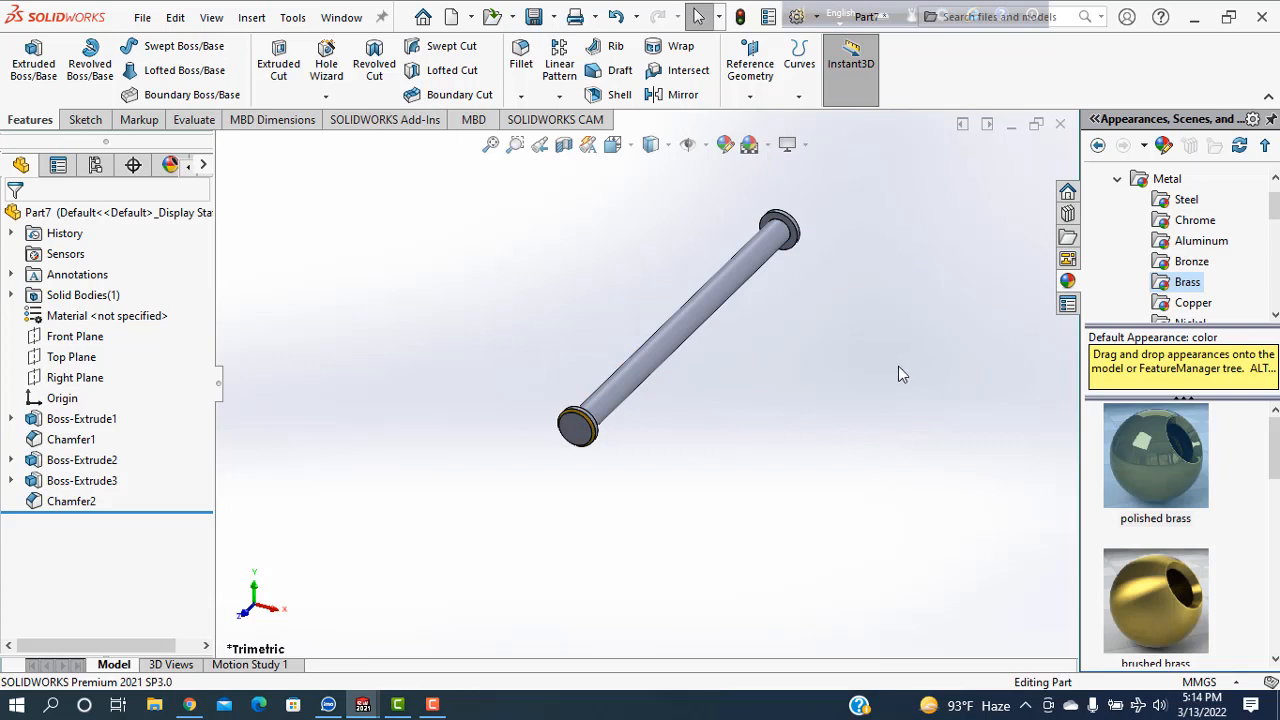
- Change the colour of the whole pin part to the light grey standard swatch
left_click(724, 146)
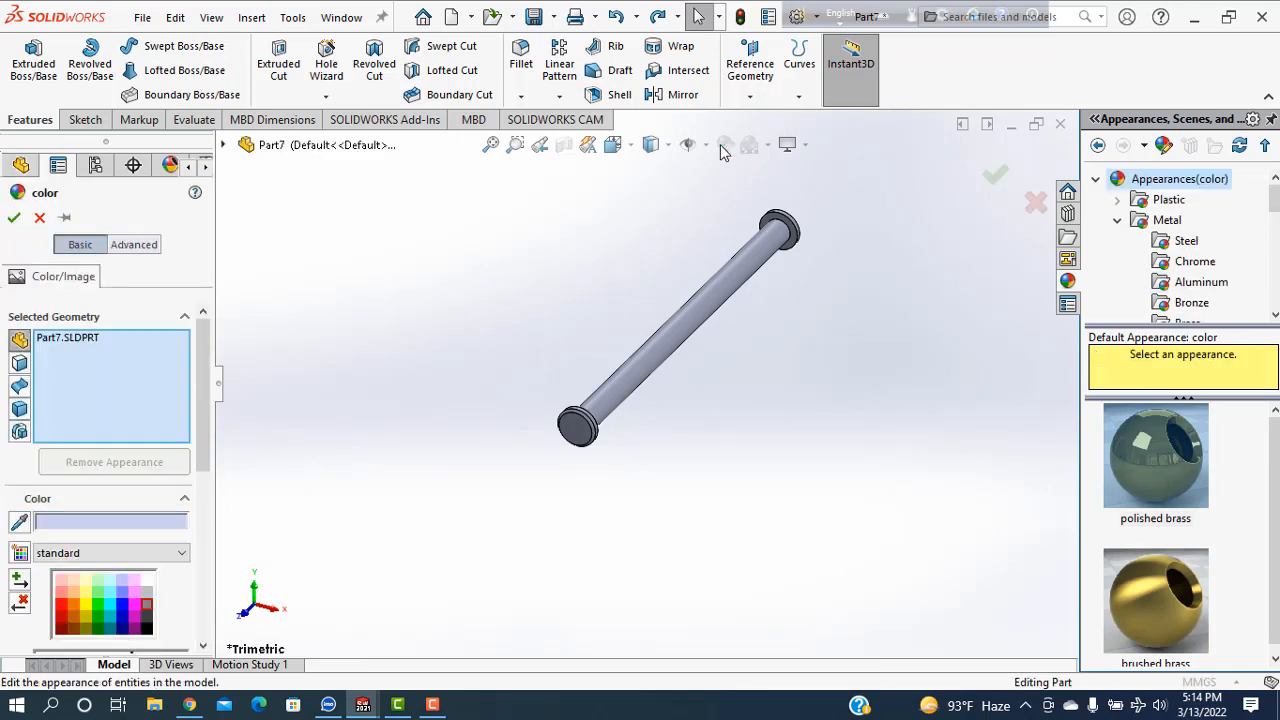
left_click(146, 593)
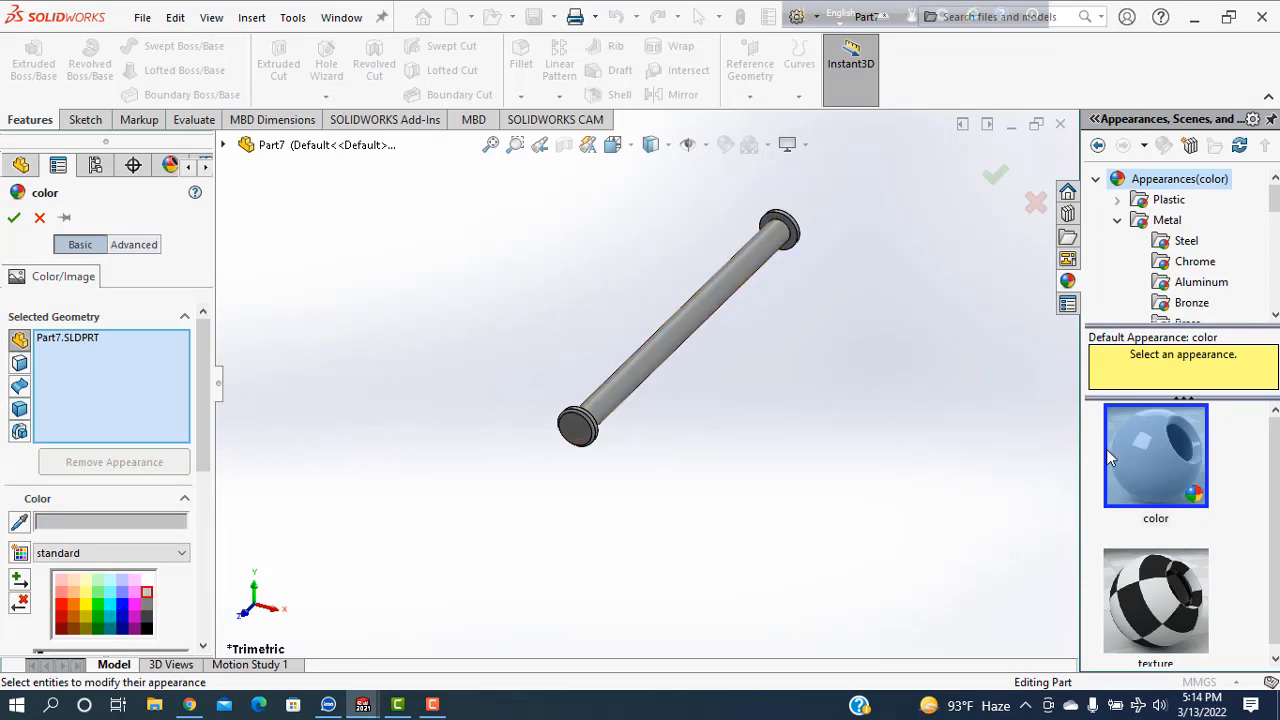
left_click(13, 220)
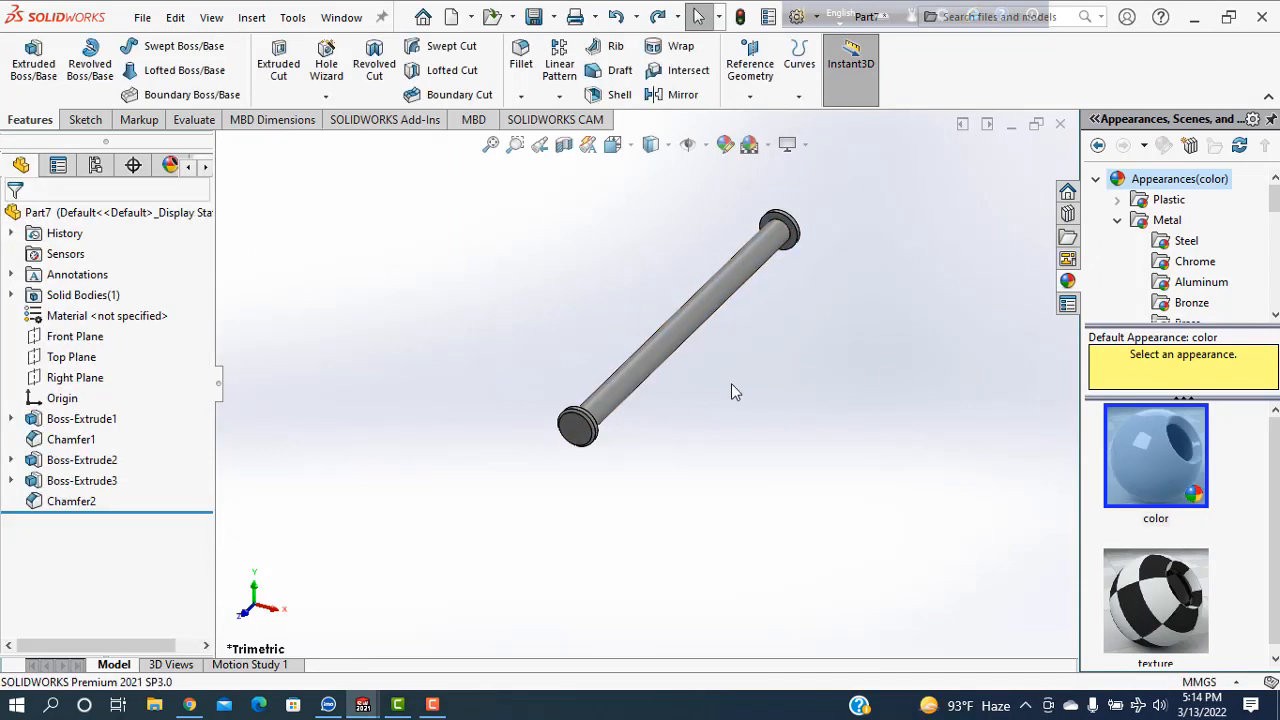
- Make a new assembly from the pin, saving the part as 0000, and place it as the first component
middle_click_drag(671, 398, 690, 200)
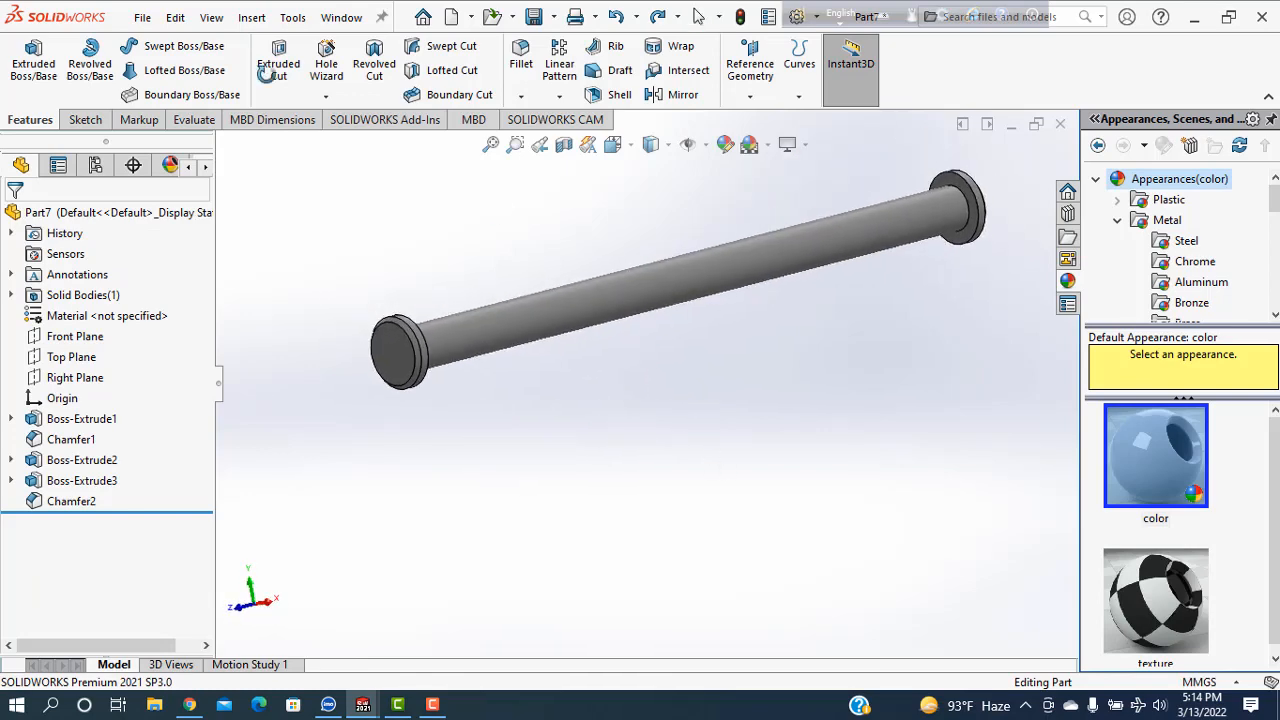
left_click(142, 17)
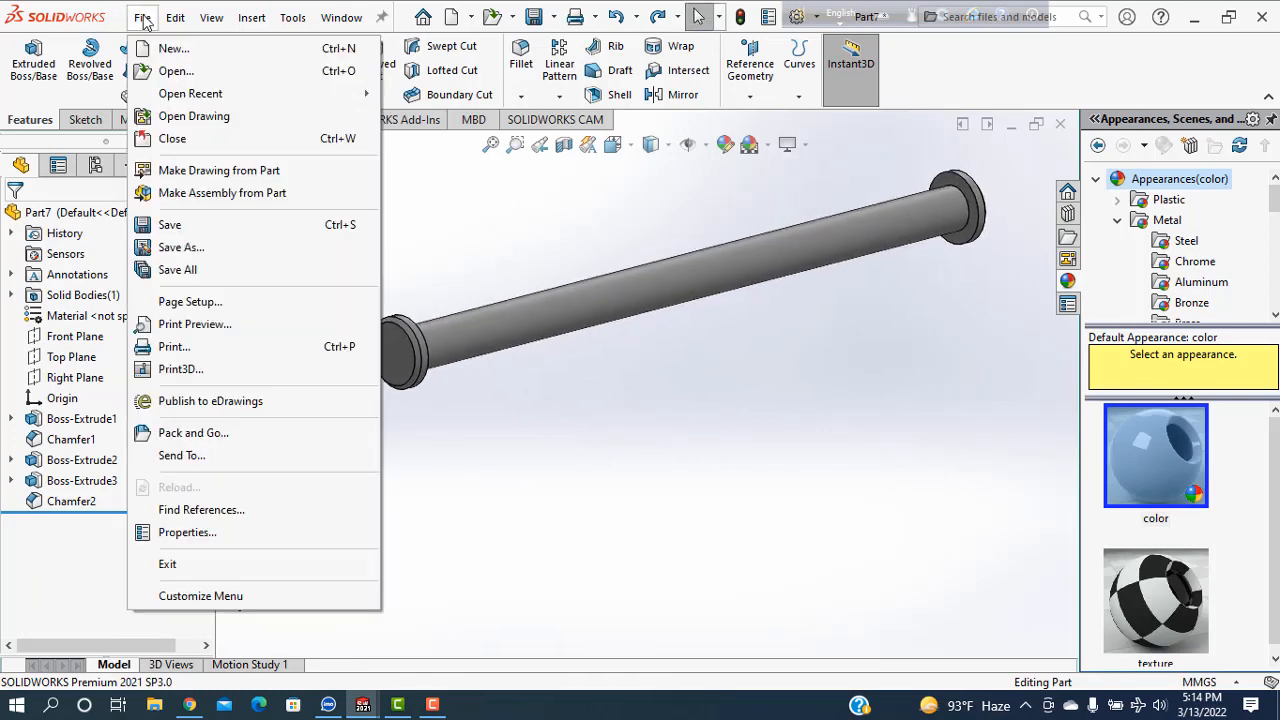
left_click(175, 196)
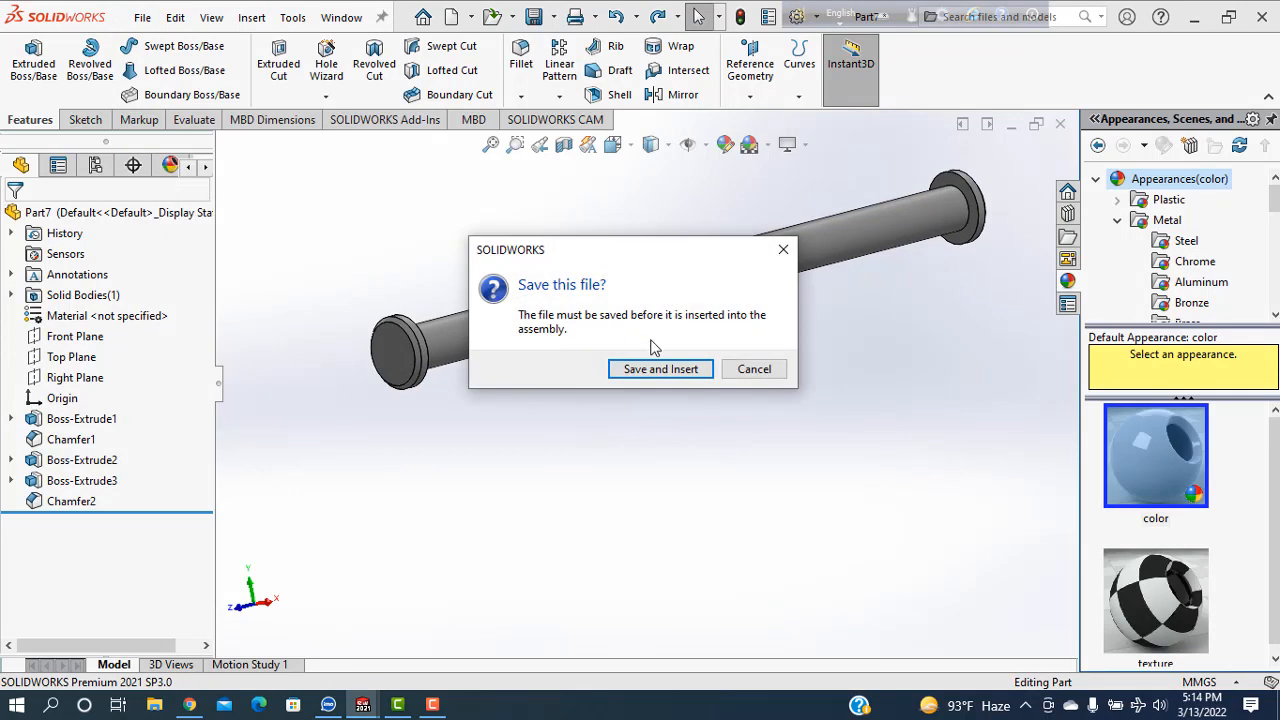
left_click(694, 386)
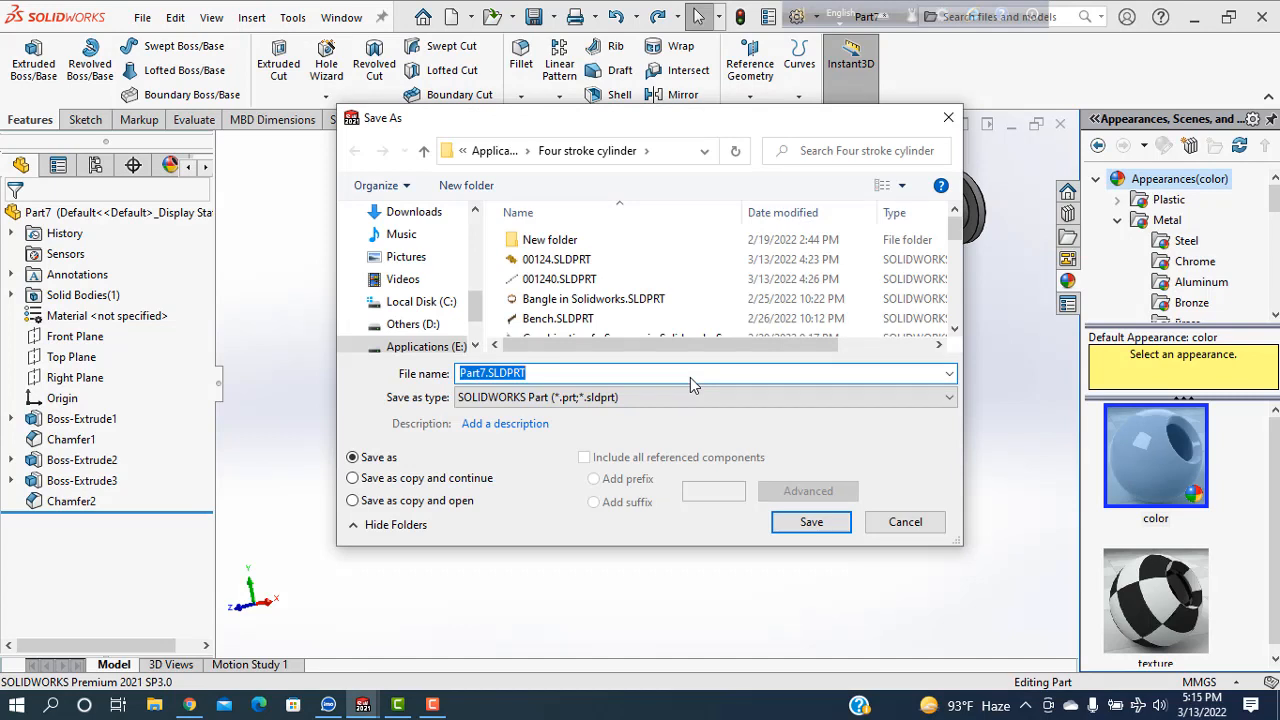
type("0000")
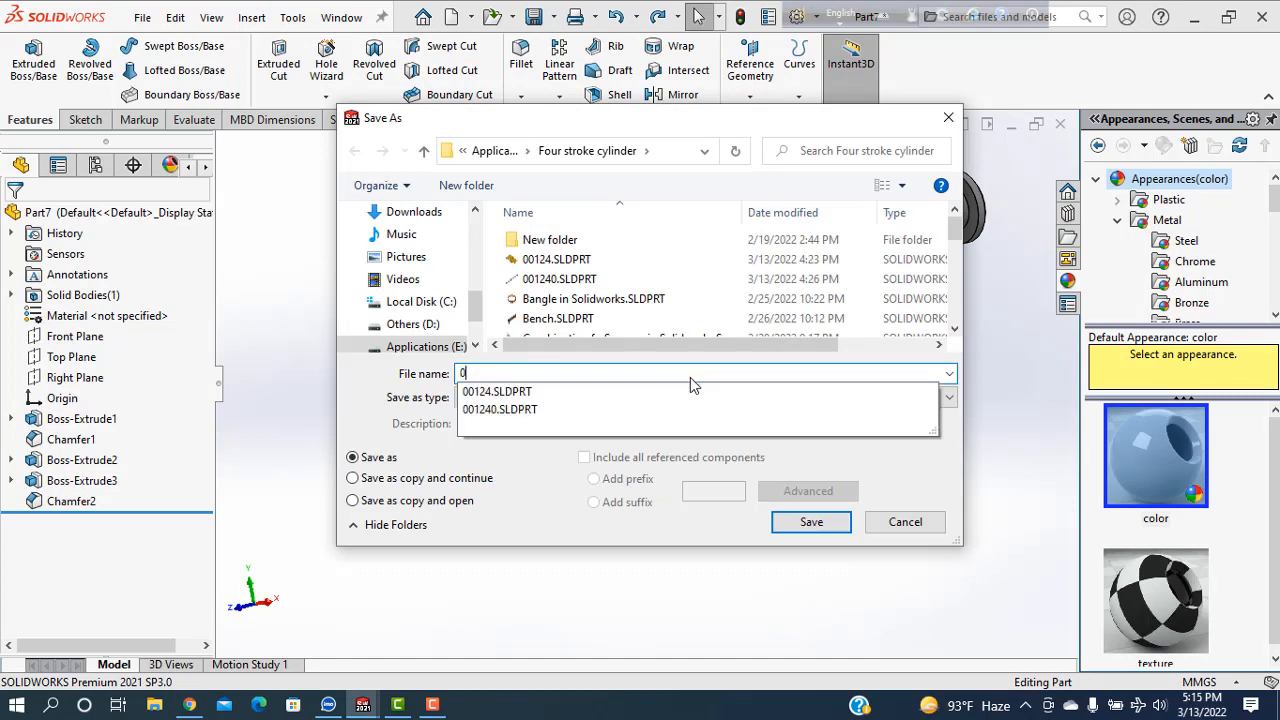
left_click(795, 520)
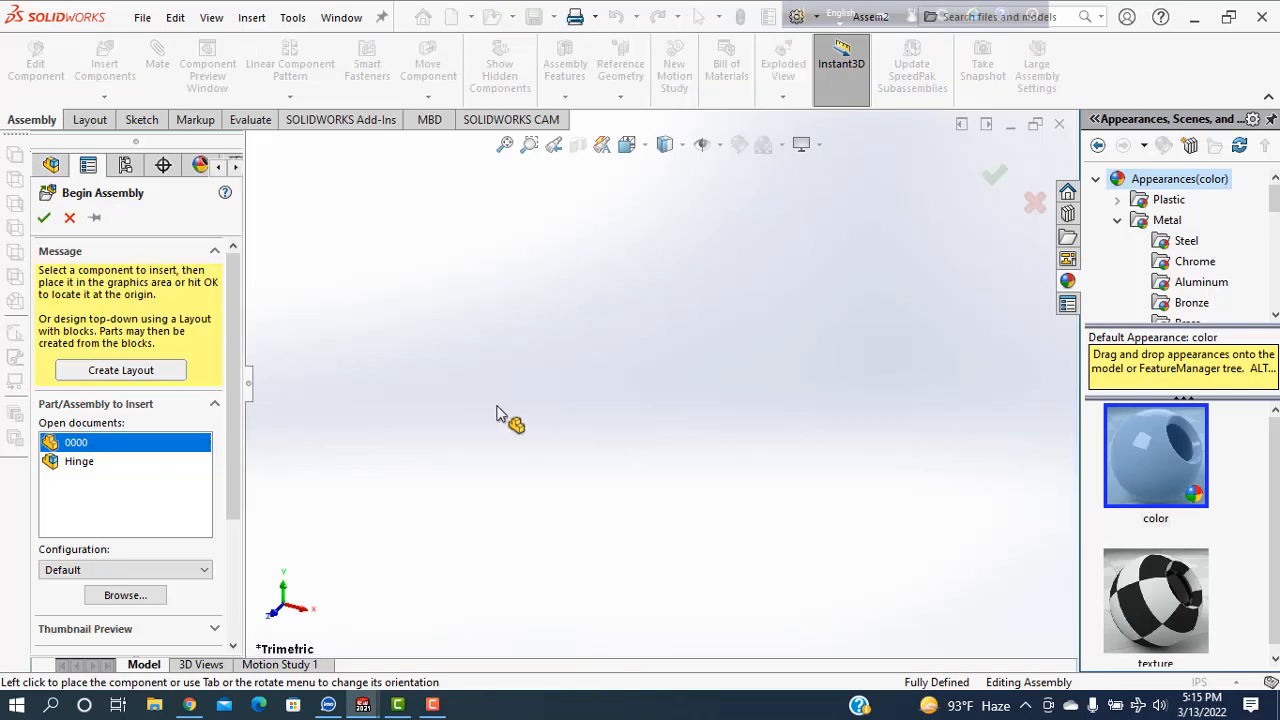
left_click(627, 528)
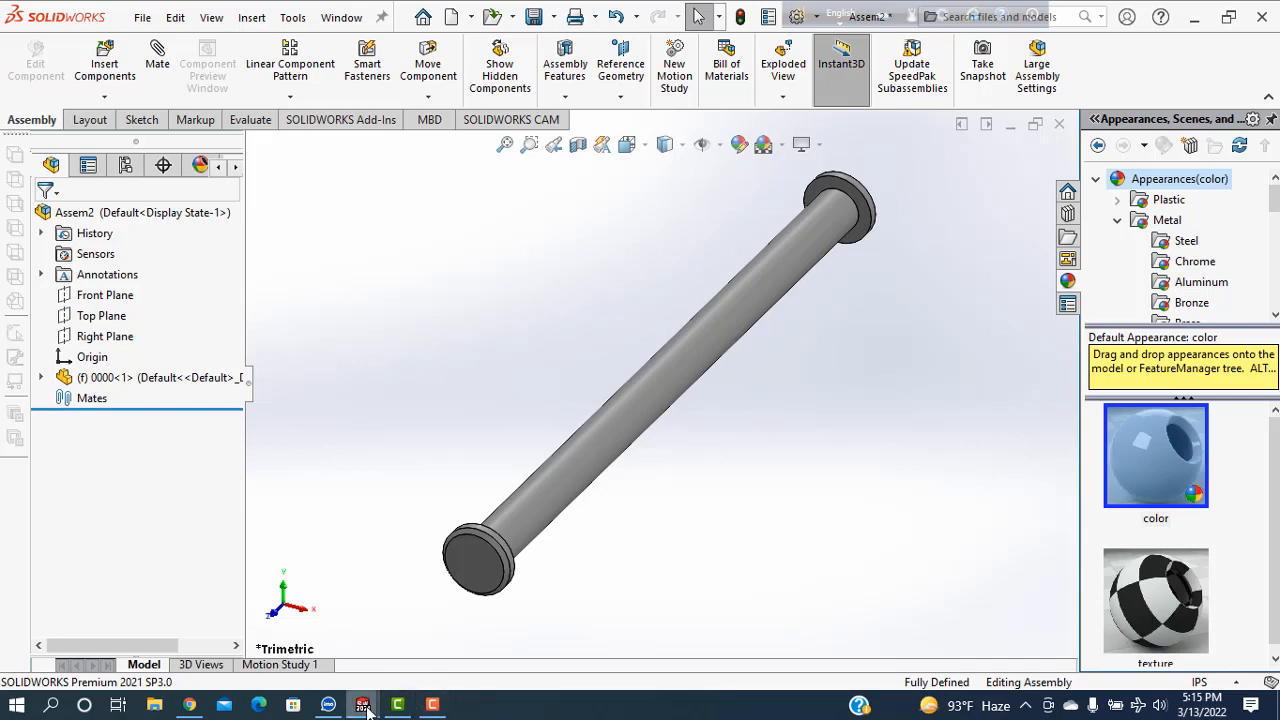
- Switch to the brass hinge leaf part and save it under the file name 2222
mouse_move(363, 706)
mouse_move(675, 632)
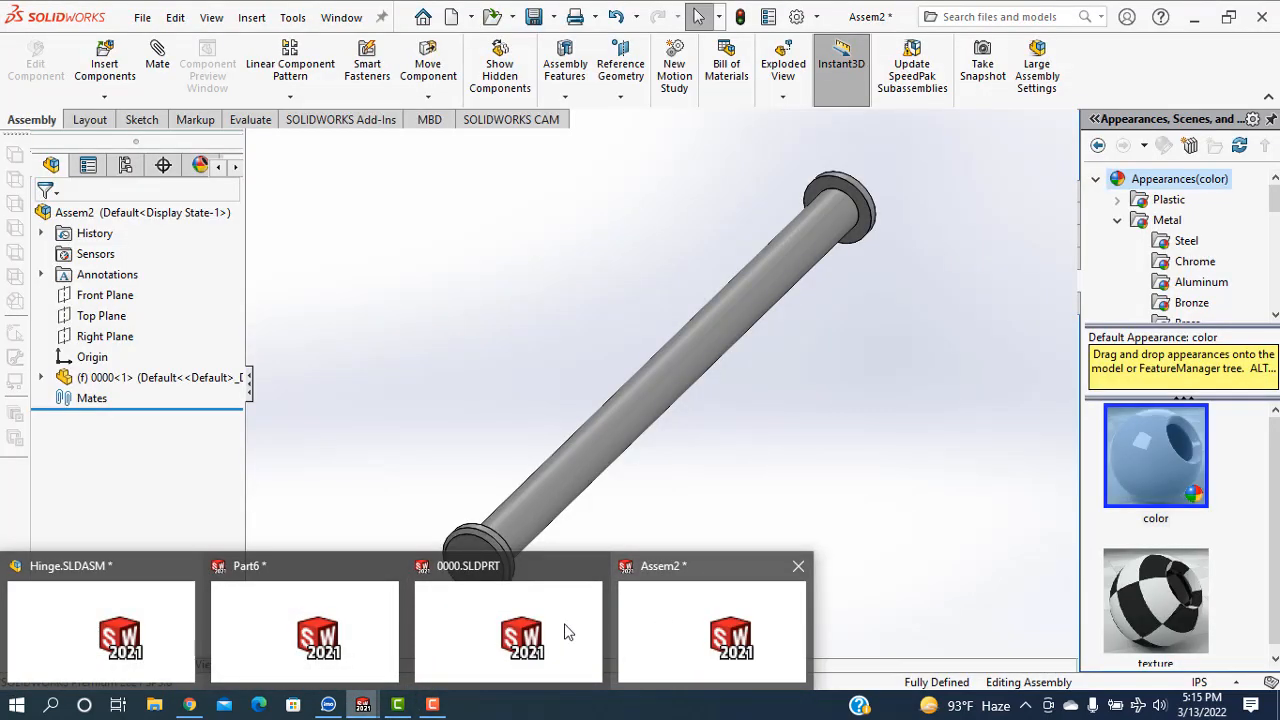
mouse_move(330, 622)
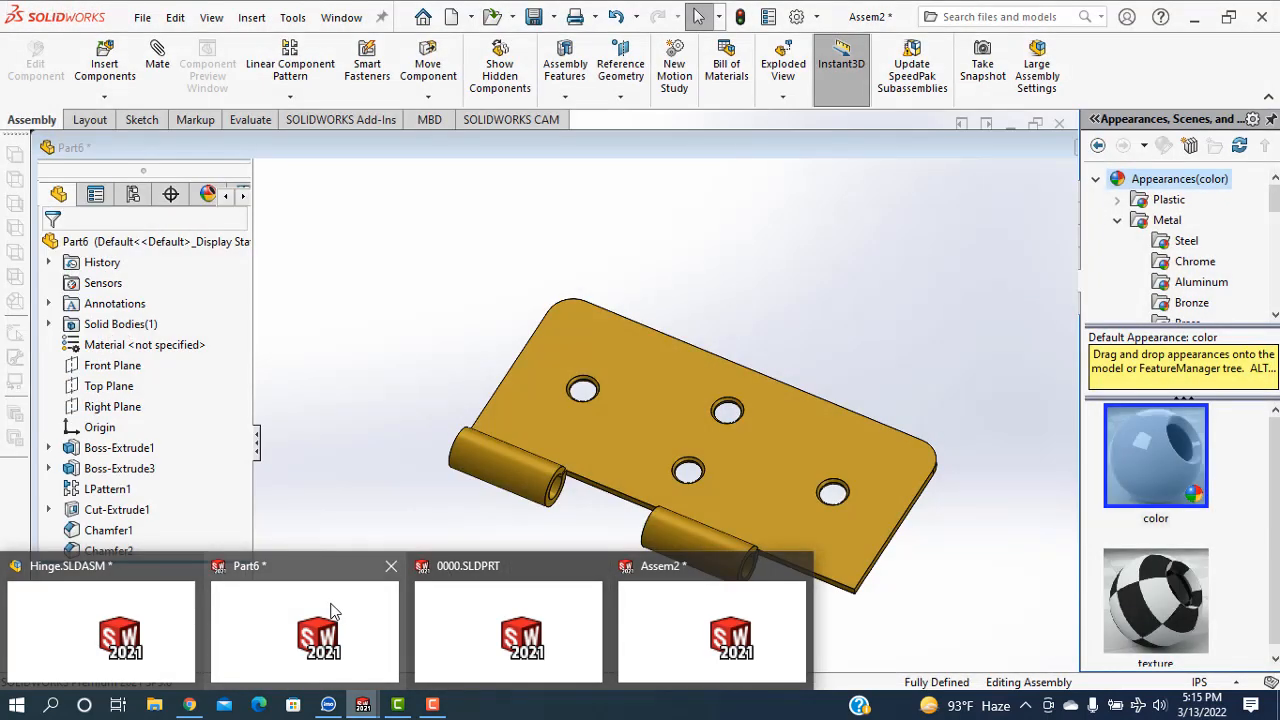
left_click(331, 611)
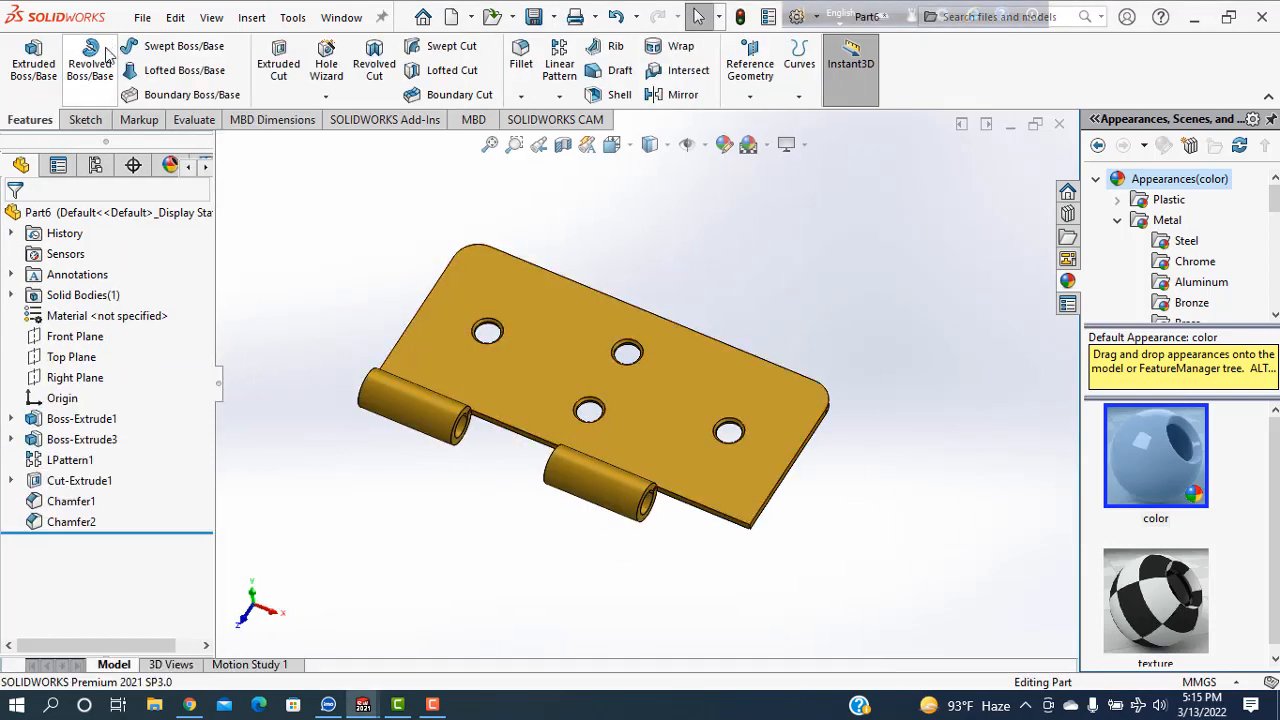
left_click(140, 16)
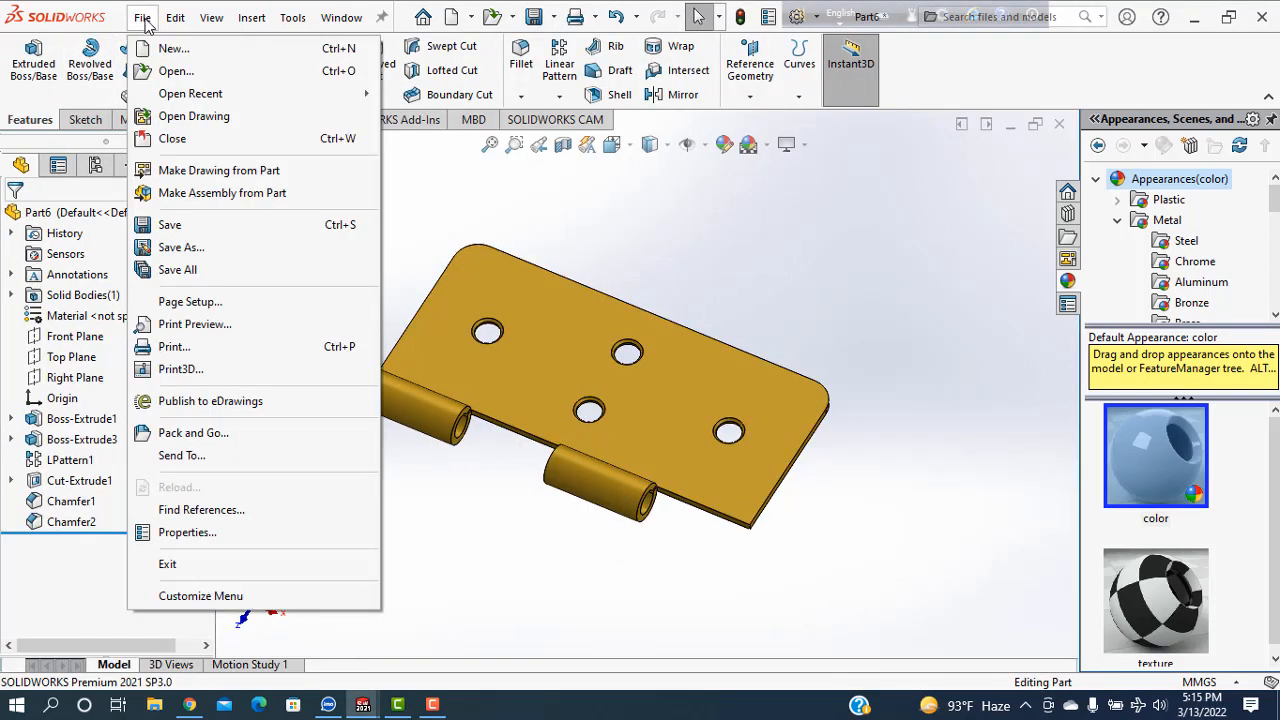
left_click(199, 252)
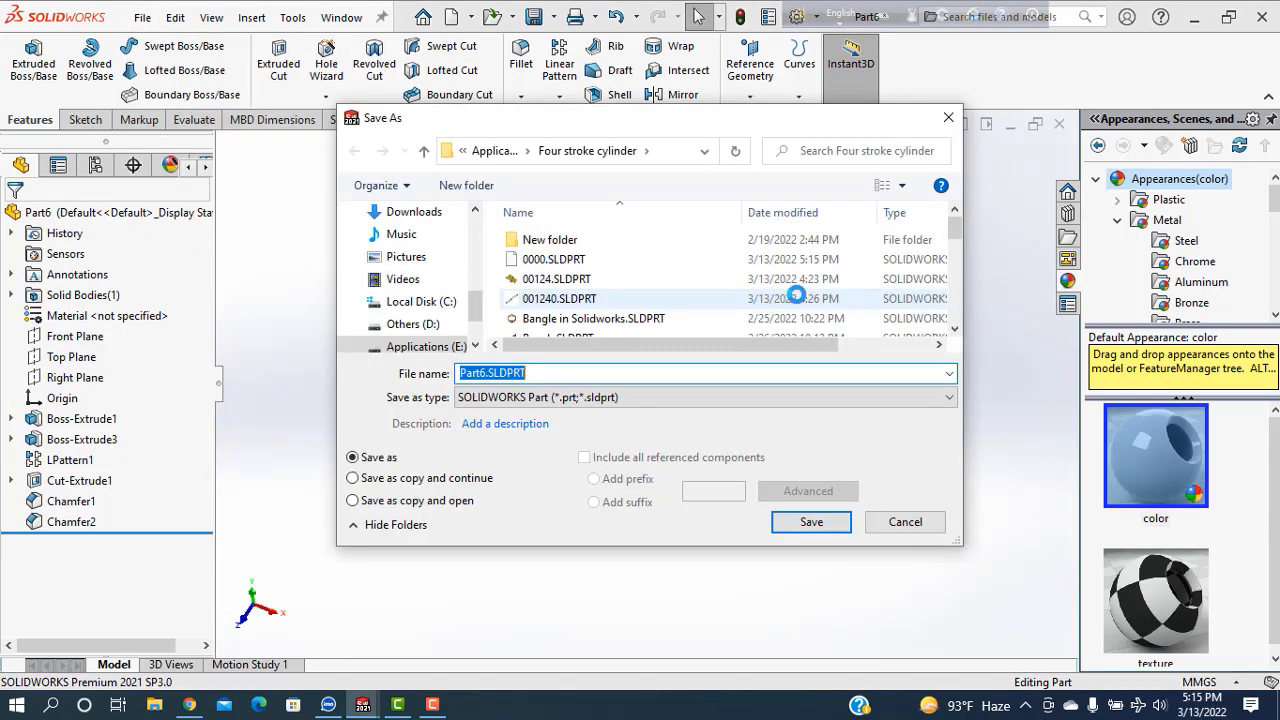
type("2222")
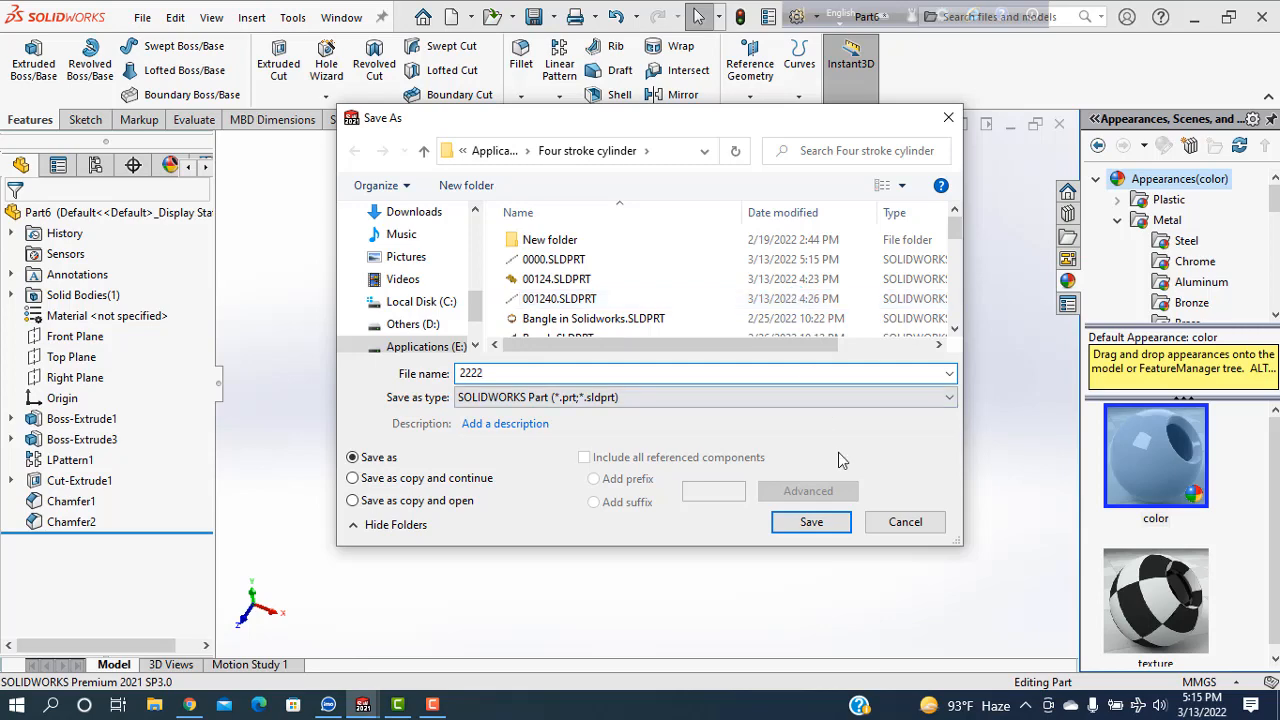
left_click(812, 522)
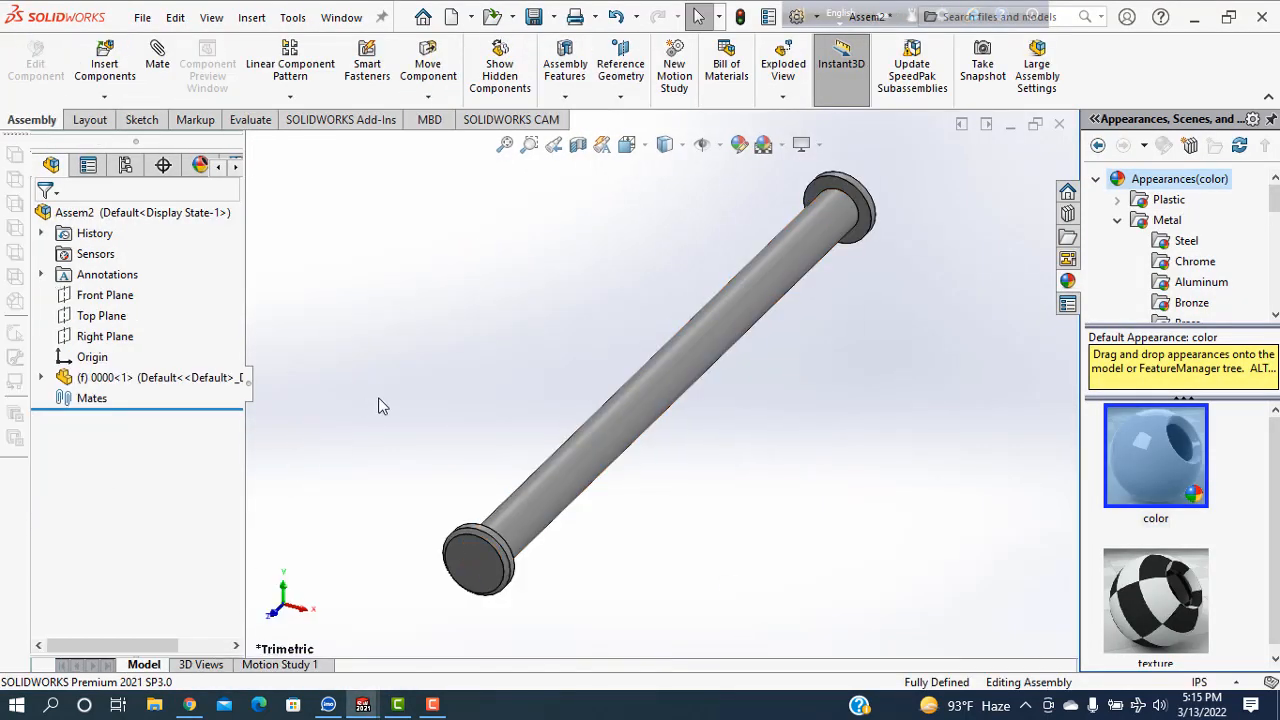
- Insert the hinge leaf part 2222 into the assembly, placing it freely over the pin
left_click(107, 68)
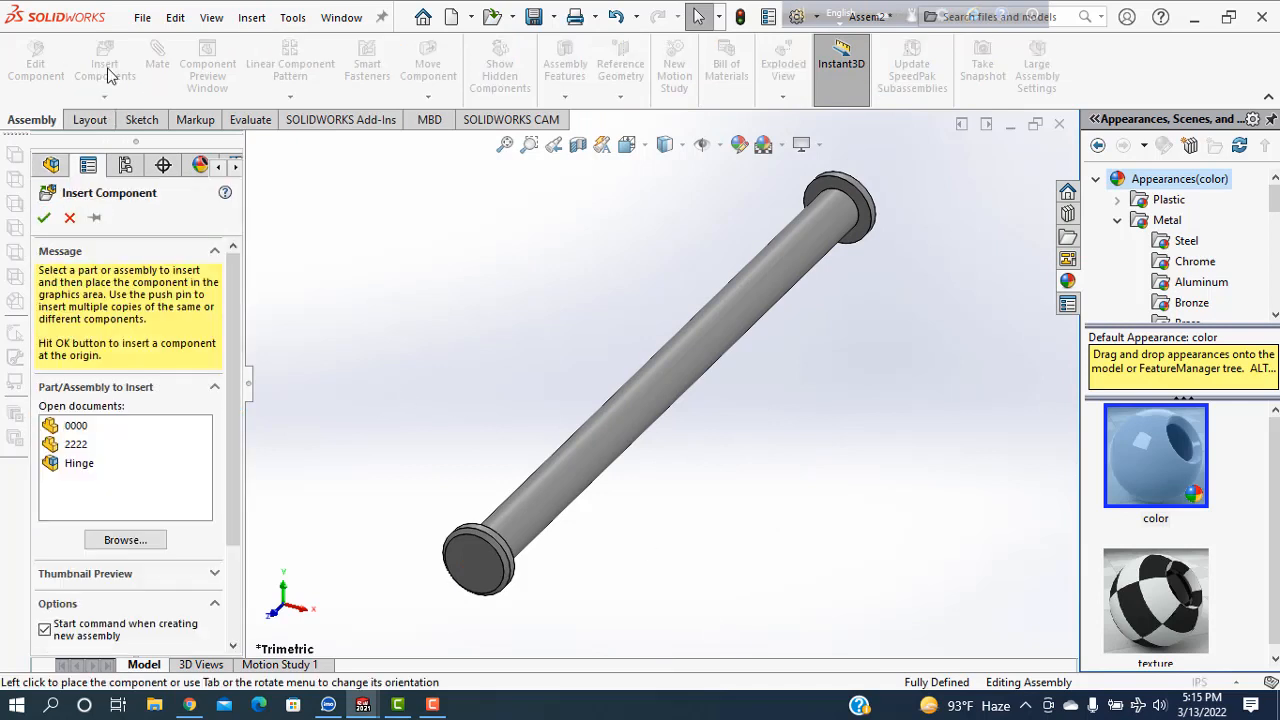
left_click(68, 445)
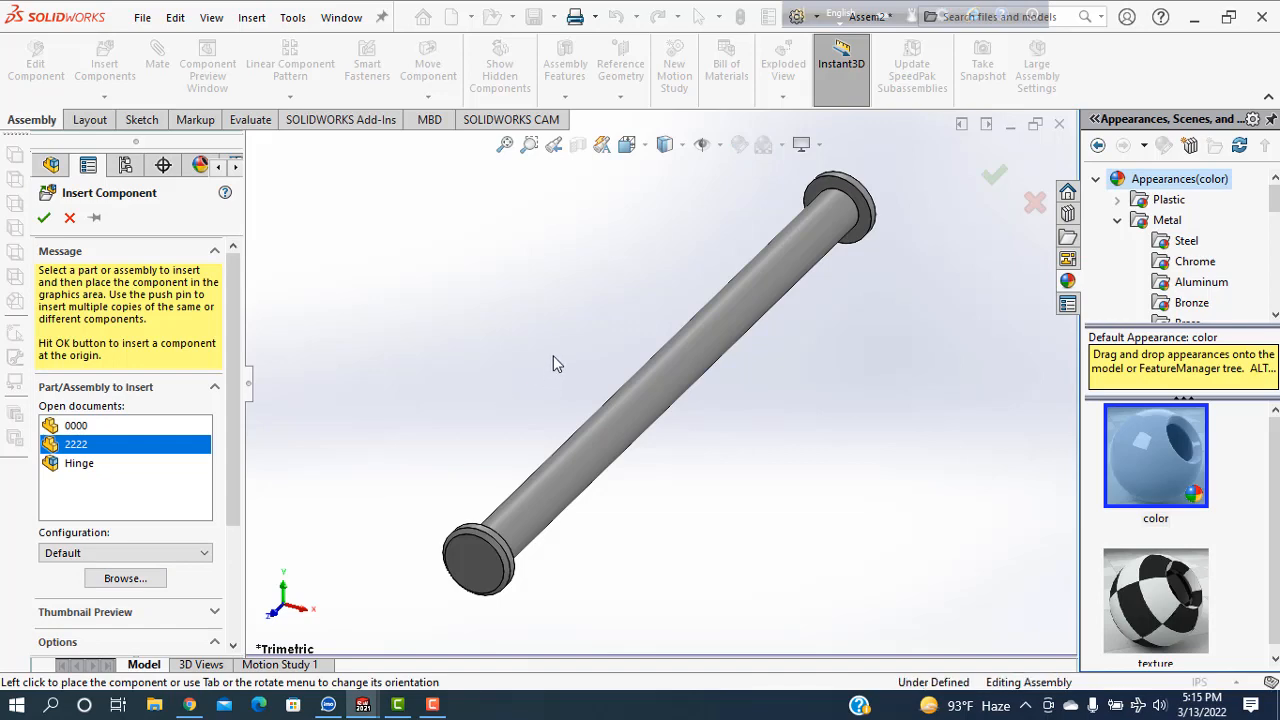
left_click(557, 364)
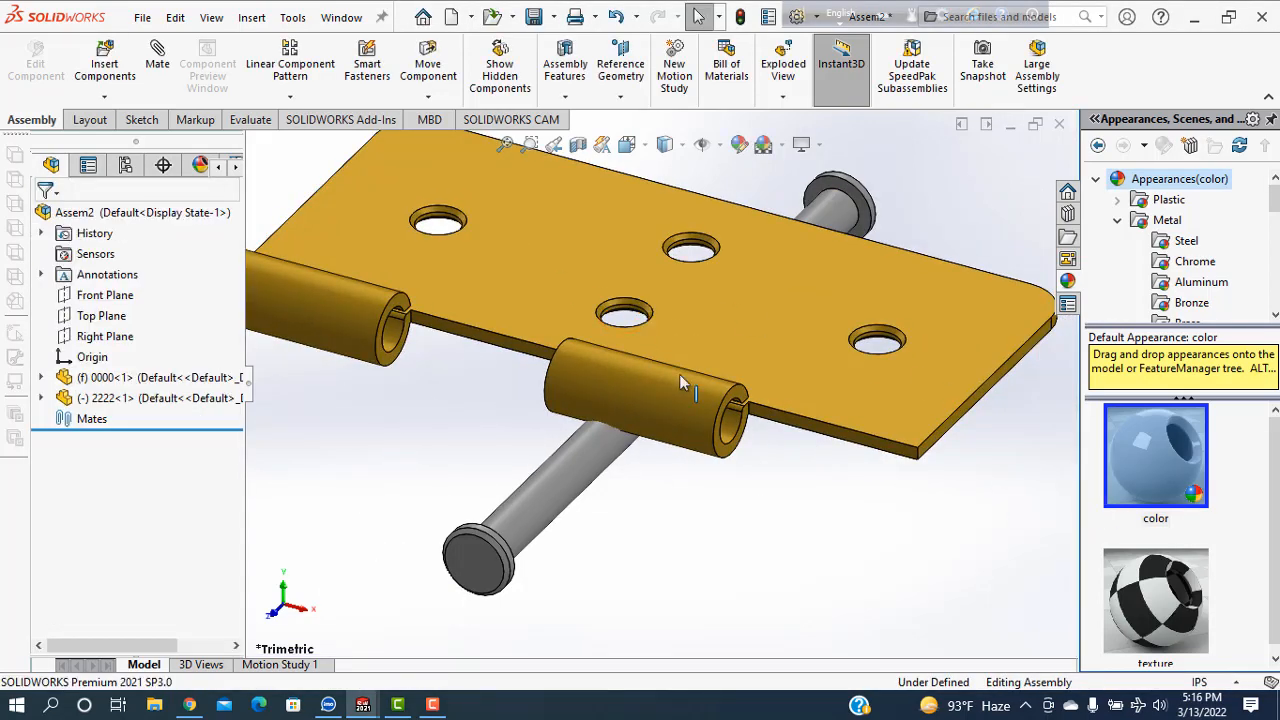
scroll(681, 378, "up", 4)
left_click_drag(726, 335, 860, 396)
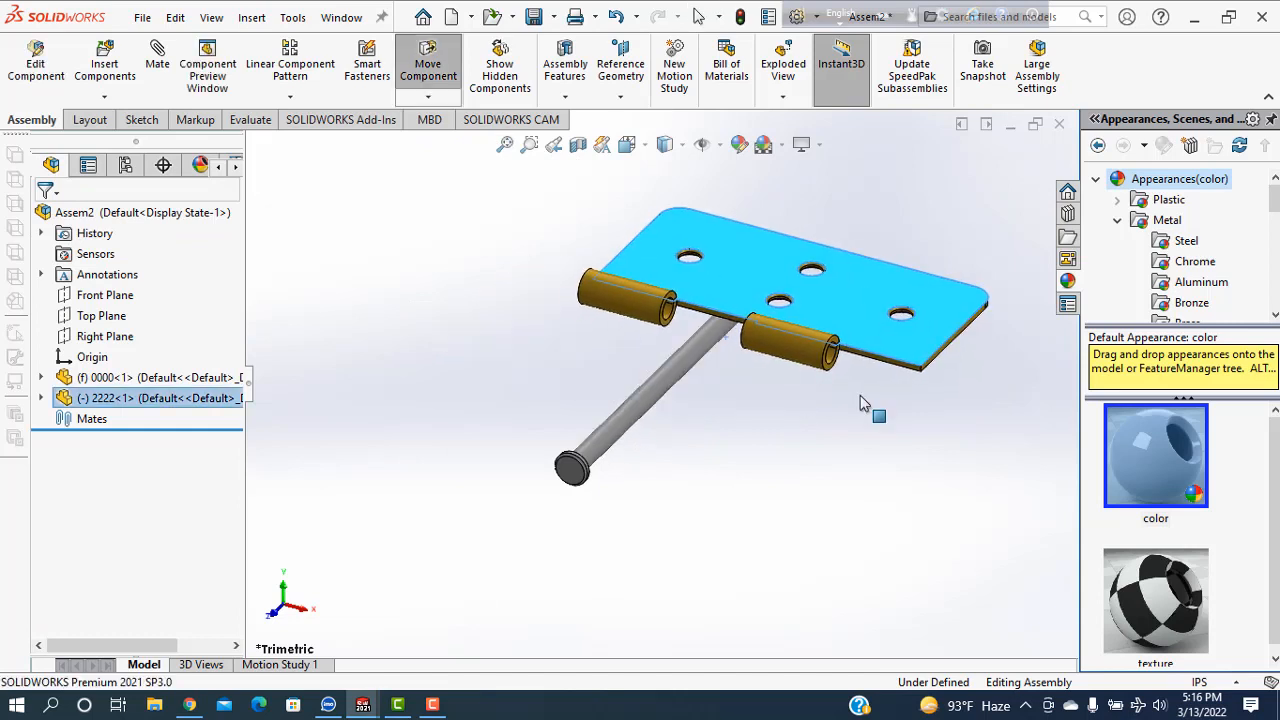
key("Escape")
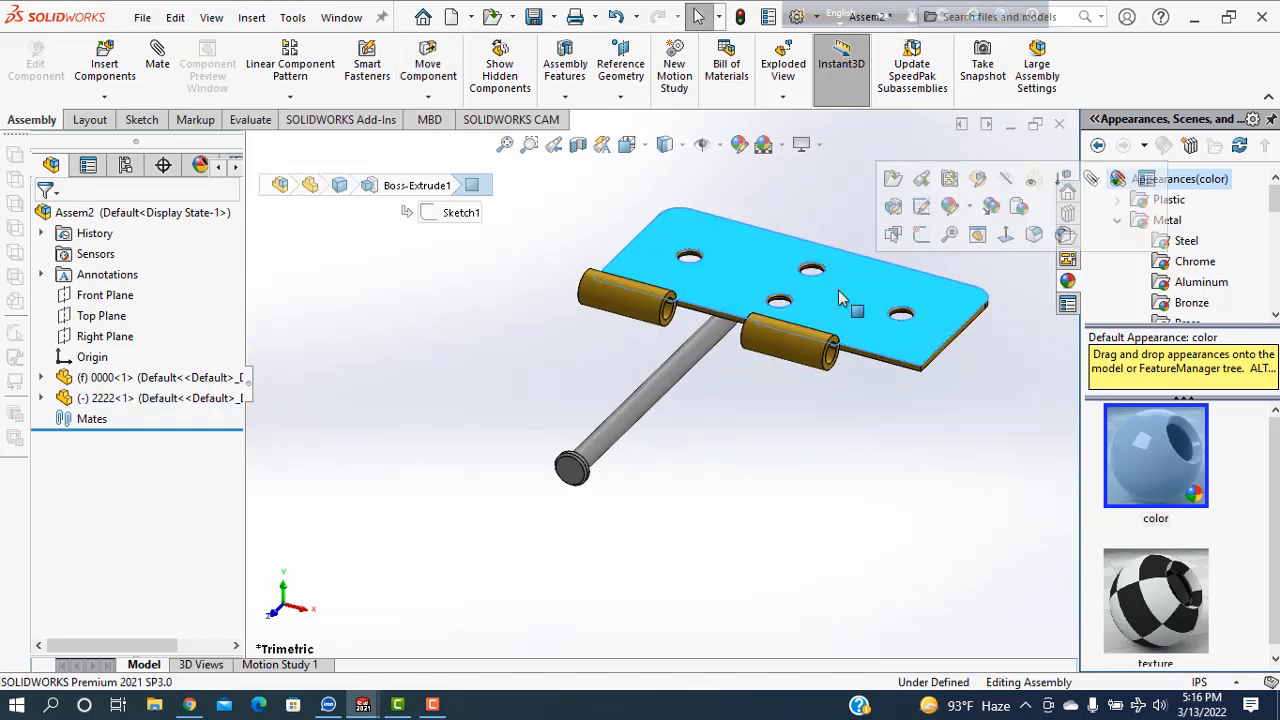
- Copy the hinge leaf within the assembly and place the second instance below the first
left_click(881, 408)
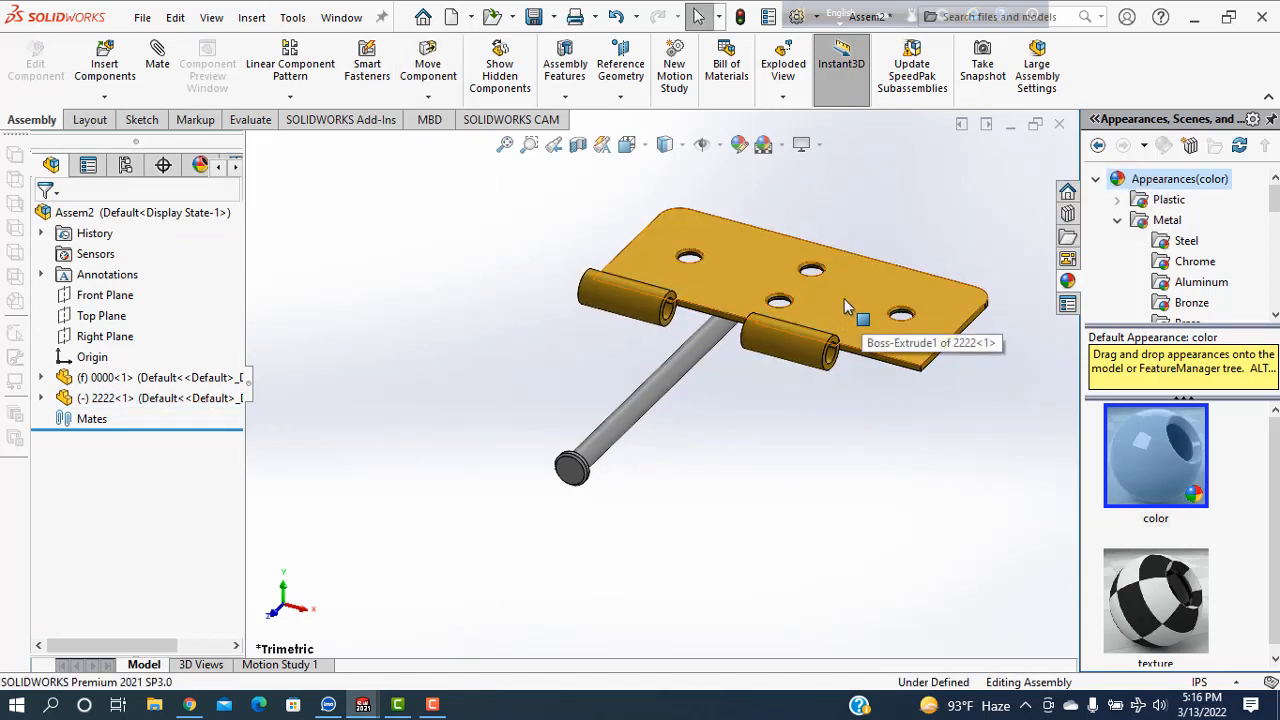
left_click(844, 298)
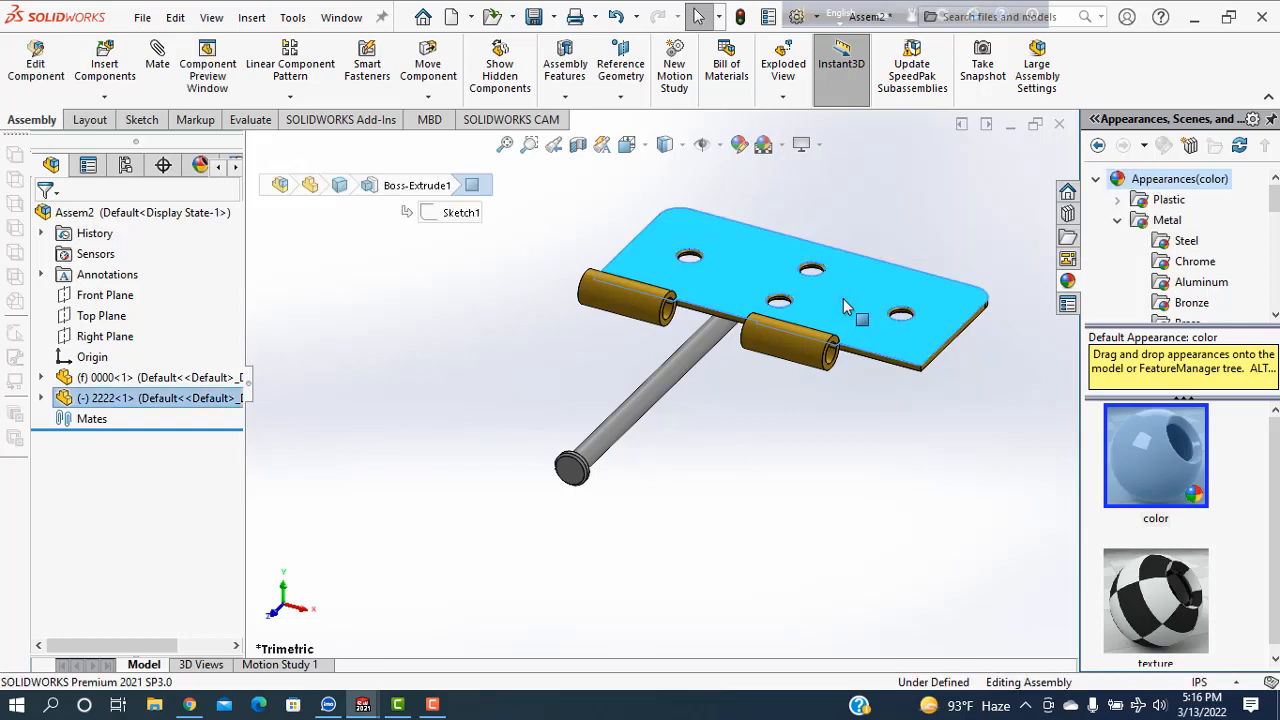
left_click_drag(843, 298, 732, 445, "ctrl")
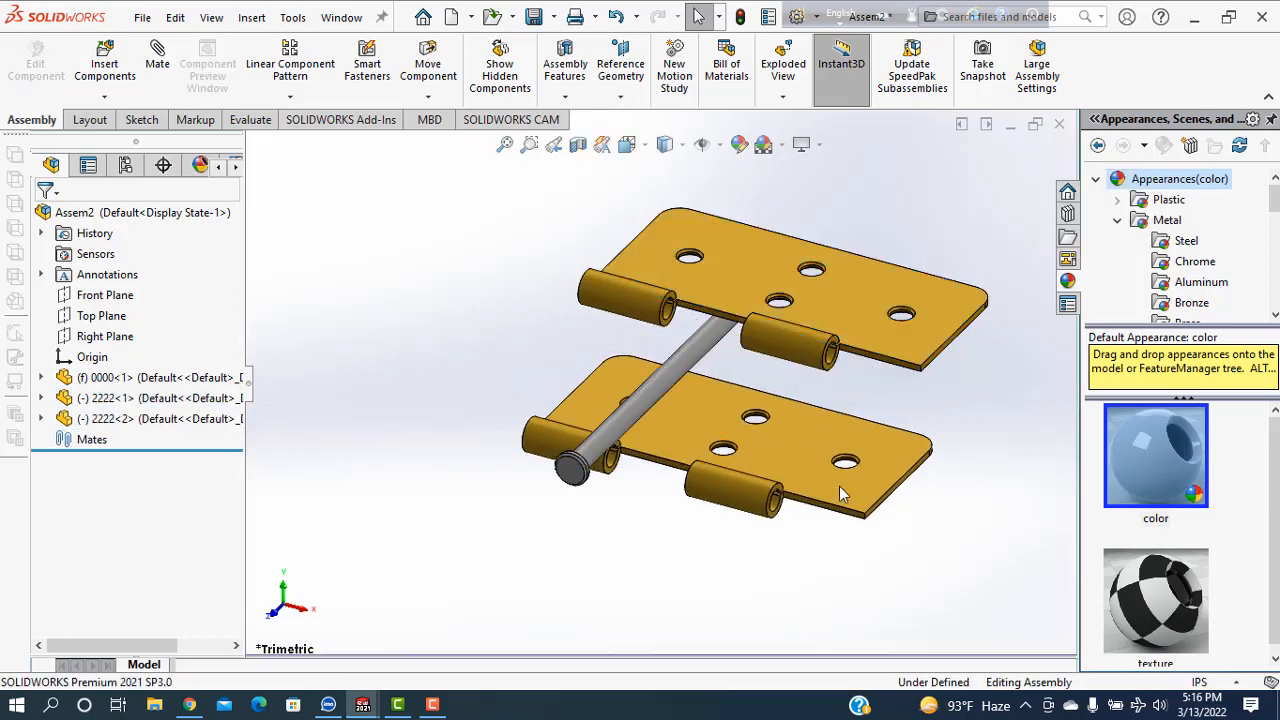
- Rotate the second leaf freely so its knuckles face the first leaf, and move it sideways away from the first leaf
left_click(798, 456)
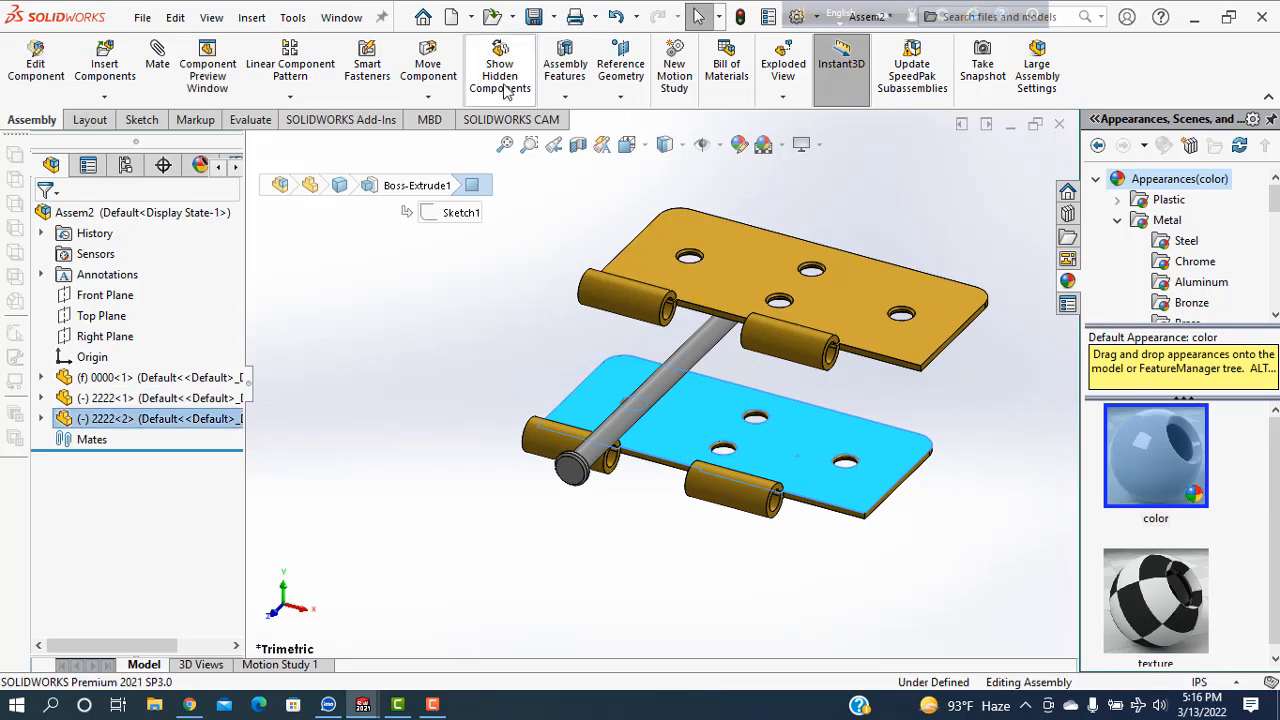
left_click(429, 100)
left_click(445, 141)
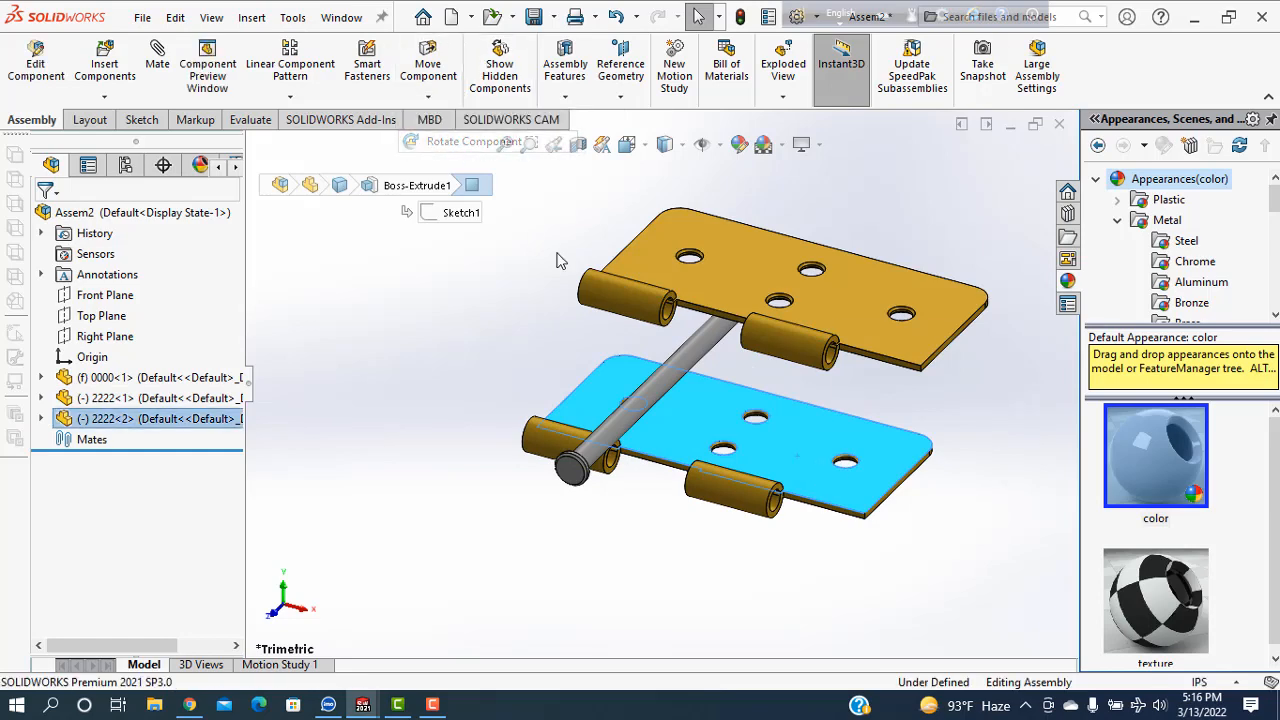
left_click_drag(798, 402, 451, 347)
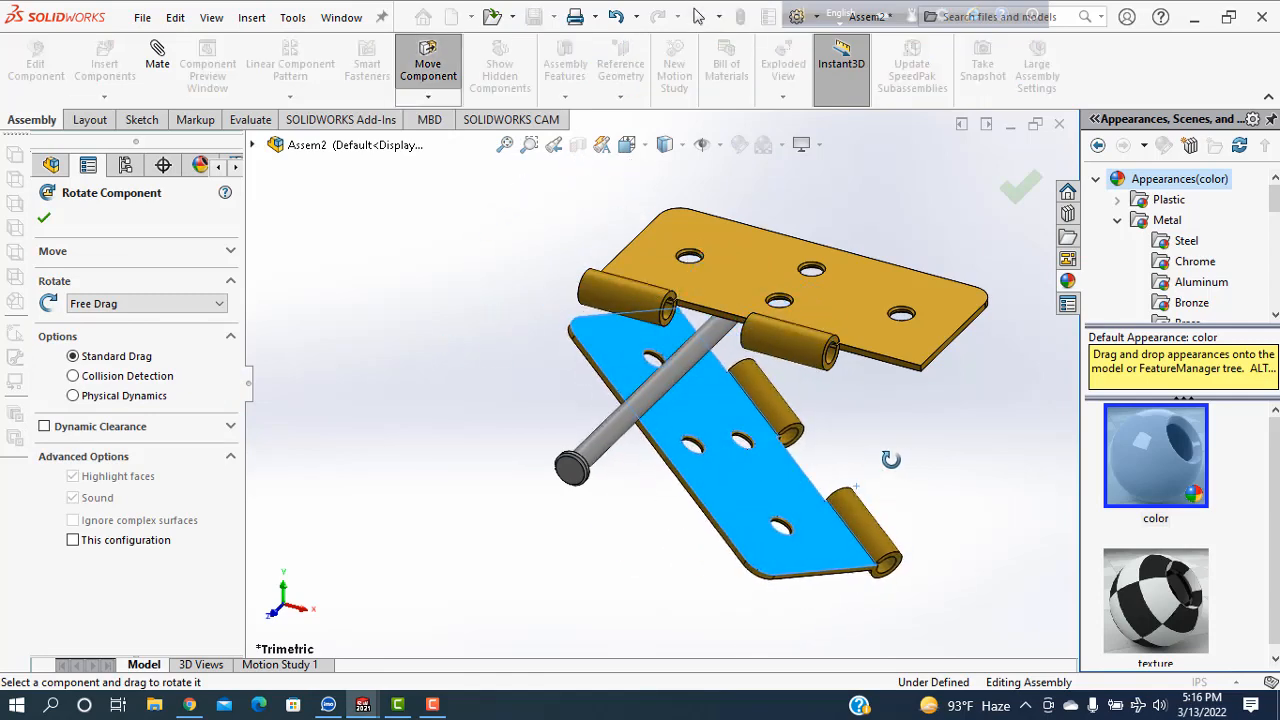
left_click(44, 217)
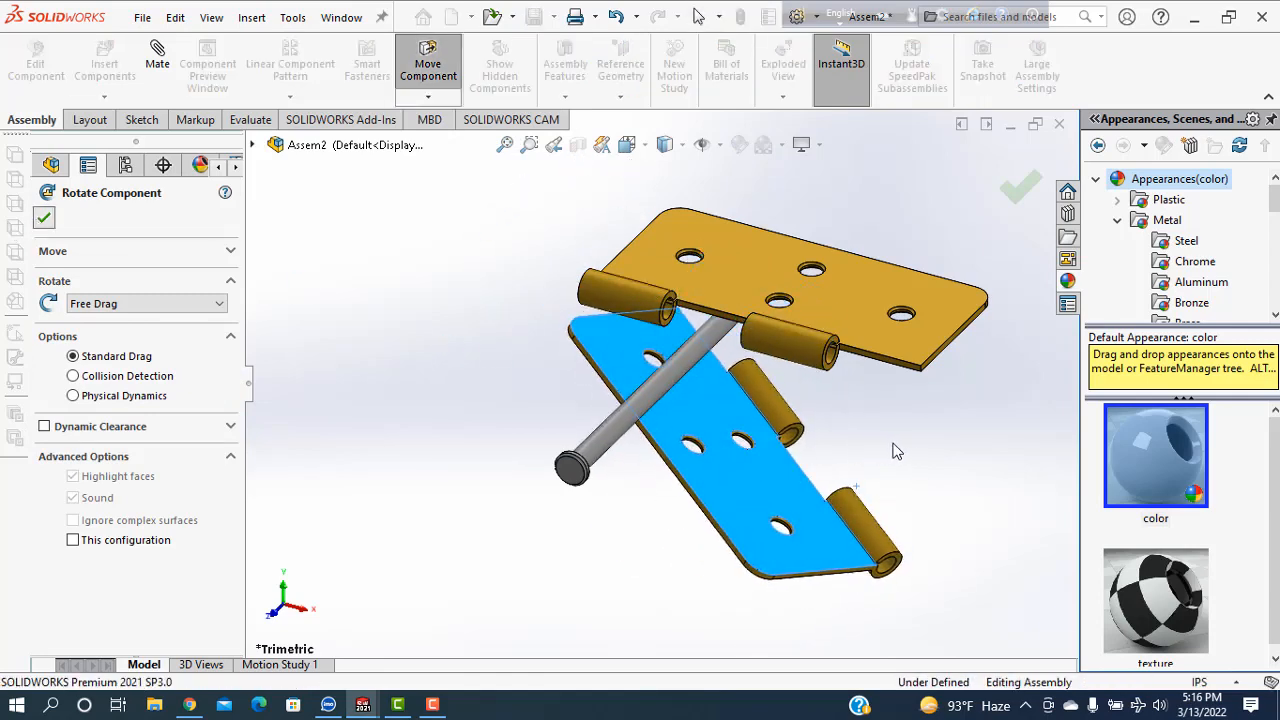
left_click_drag(801, 500, 604, 503)
left_click(903, 571)
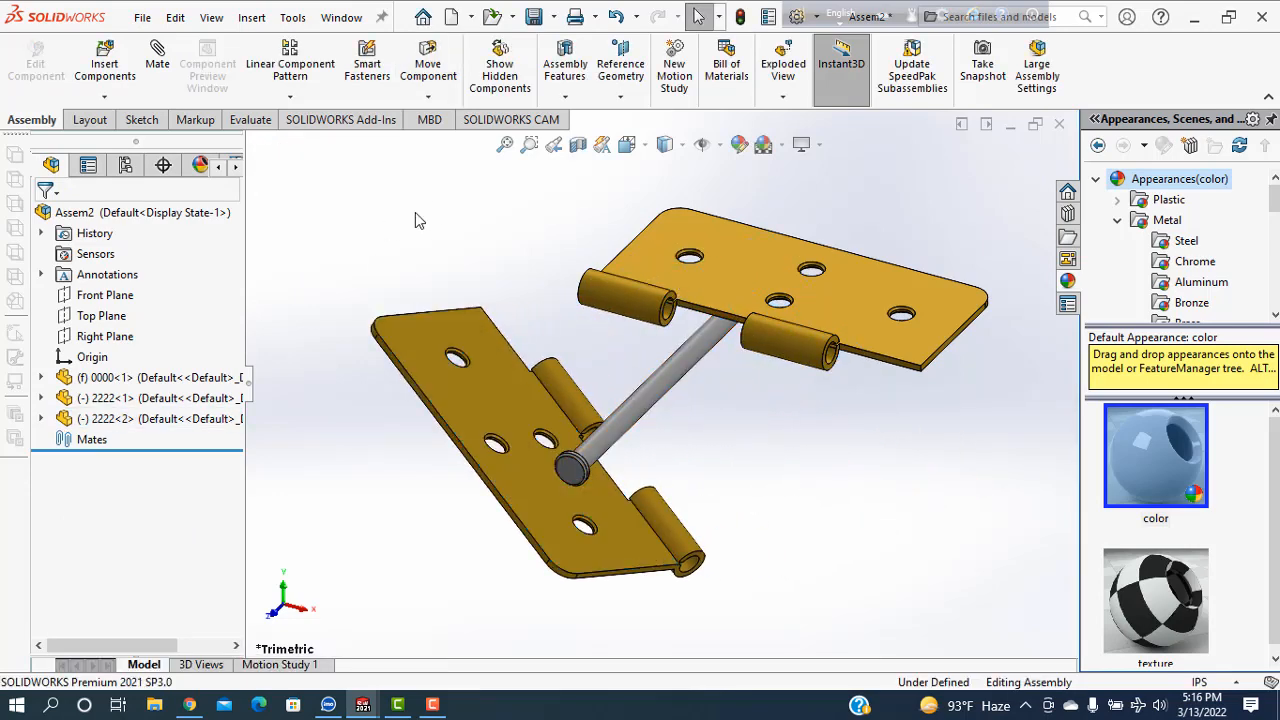
- Start a mechanical Hinge mate with the inner bore faces of one knuckle on each leaf as concentric selections
left_click(158, 66)
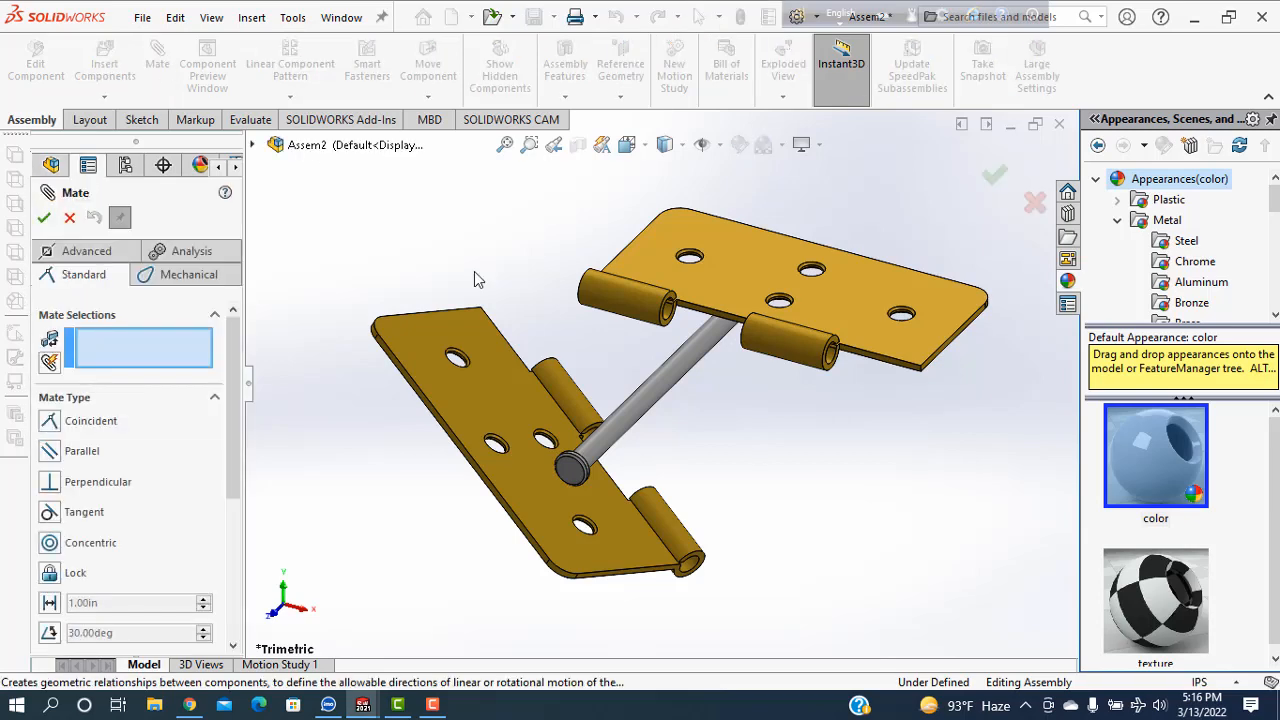
left_click(178, 276)
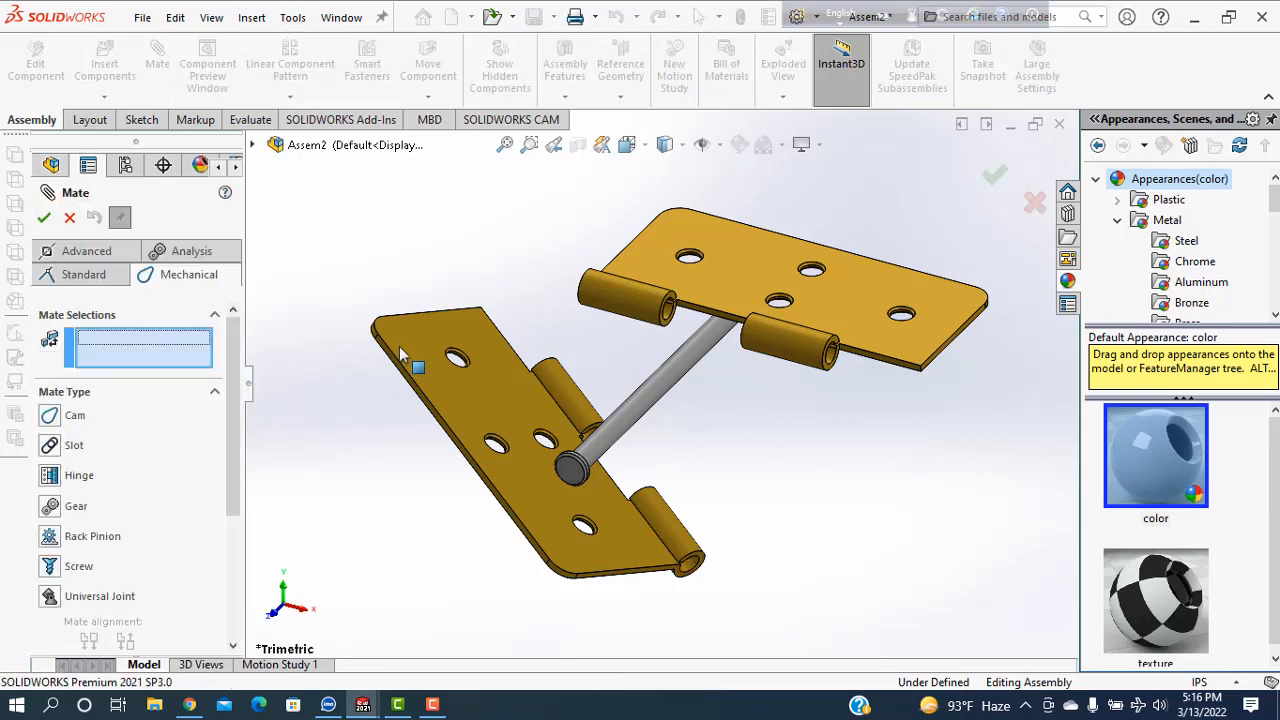
left_click(48, 478)
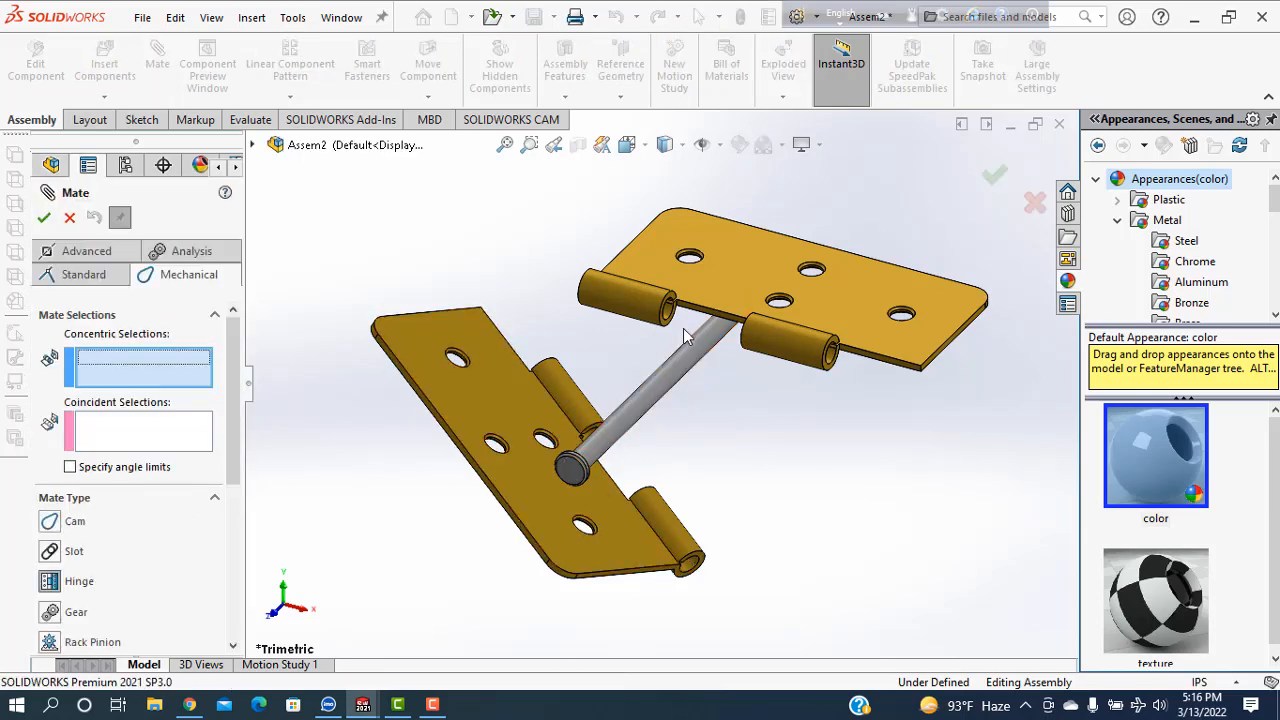
scroll(683, 336, "down", 3)
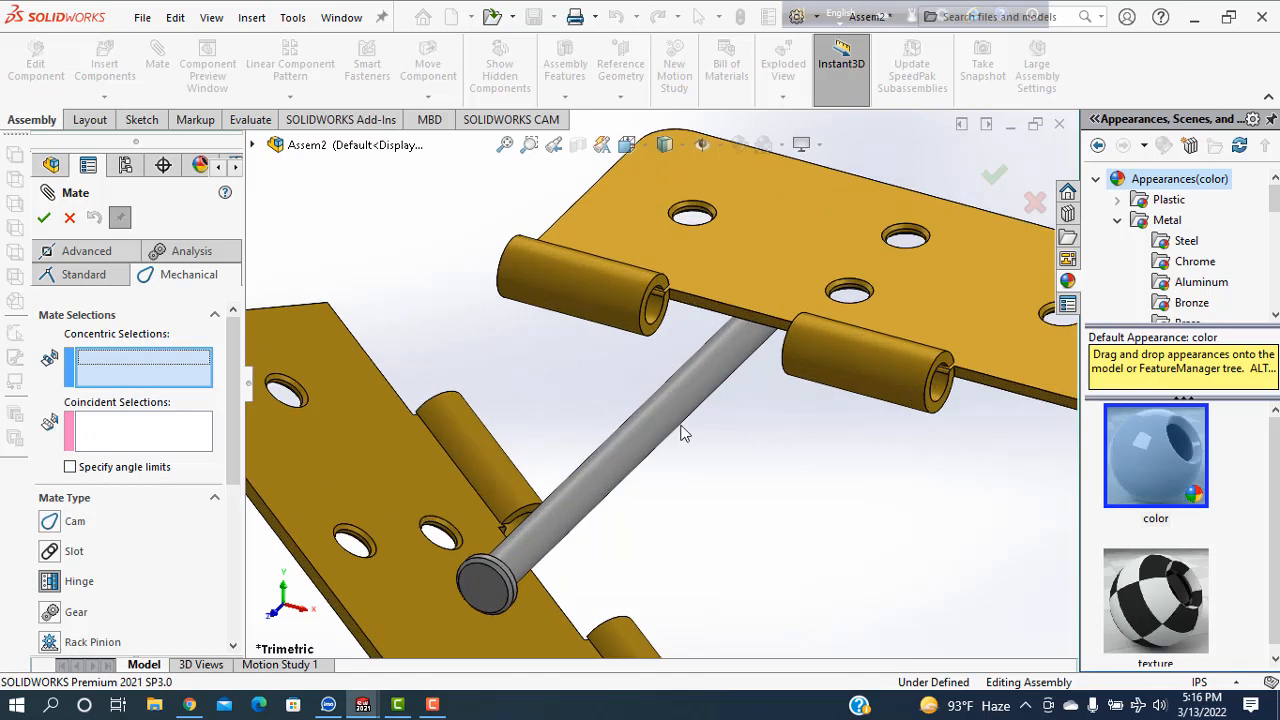
left_click(658, 318)
scroll(528, 537, "down", 5)
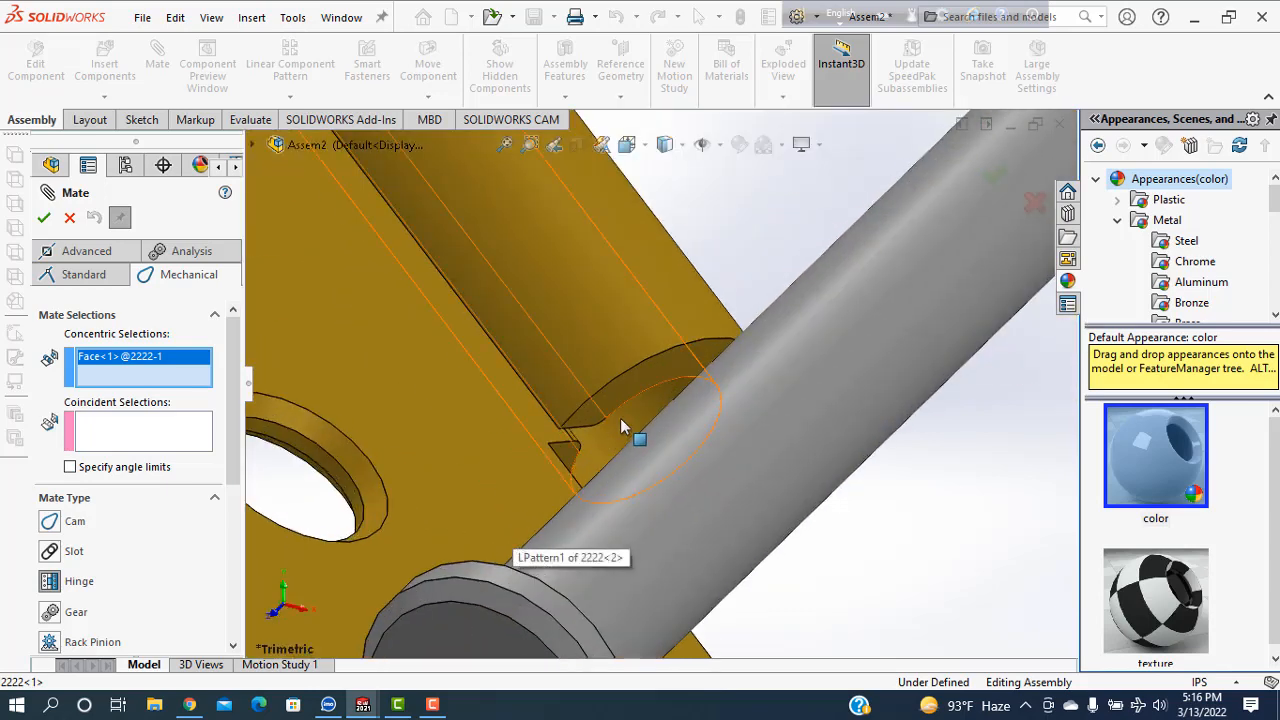
left_click(620, 418)
scroll(660, 472, "up", 5)
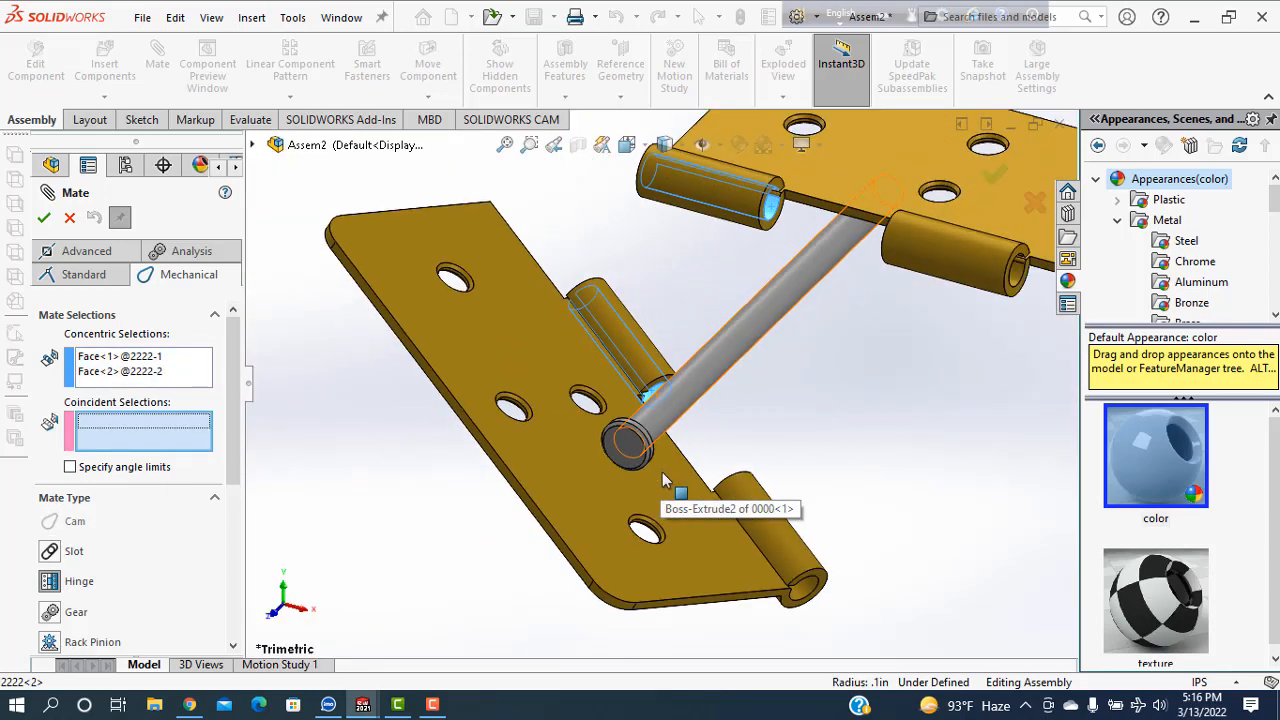
left_click(769, 232)
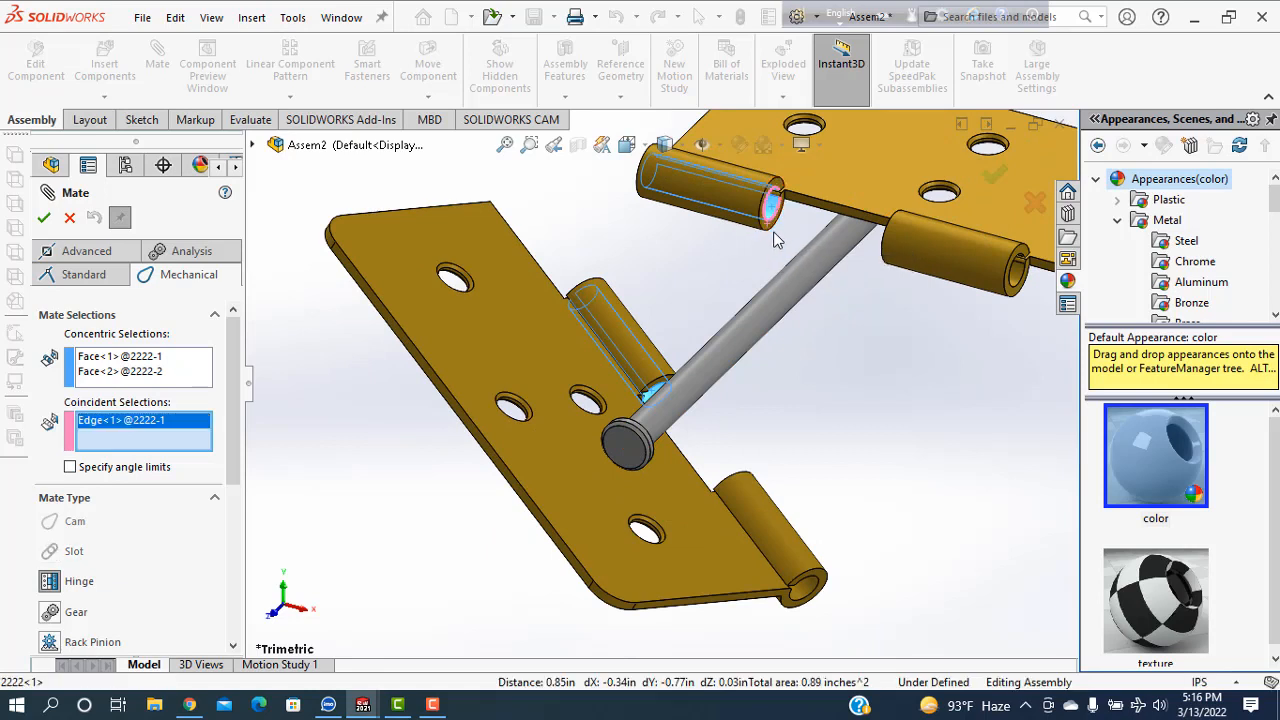
right_click(142, 428)
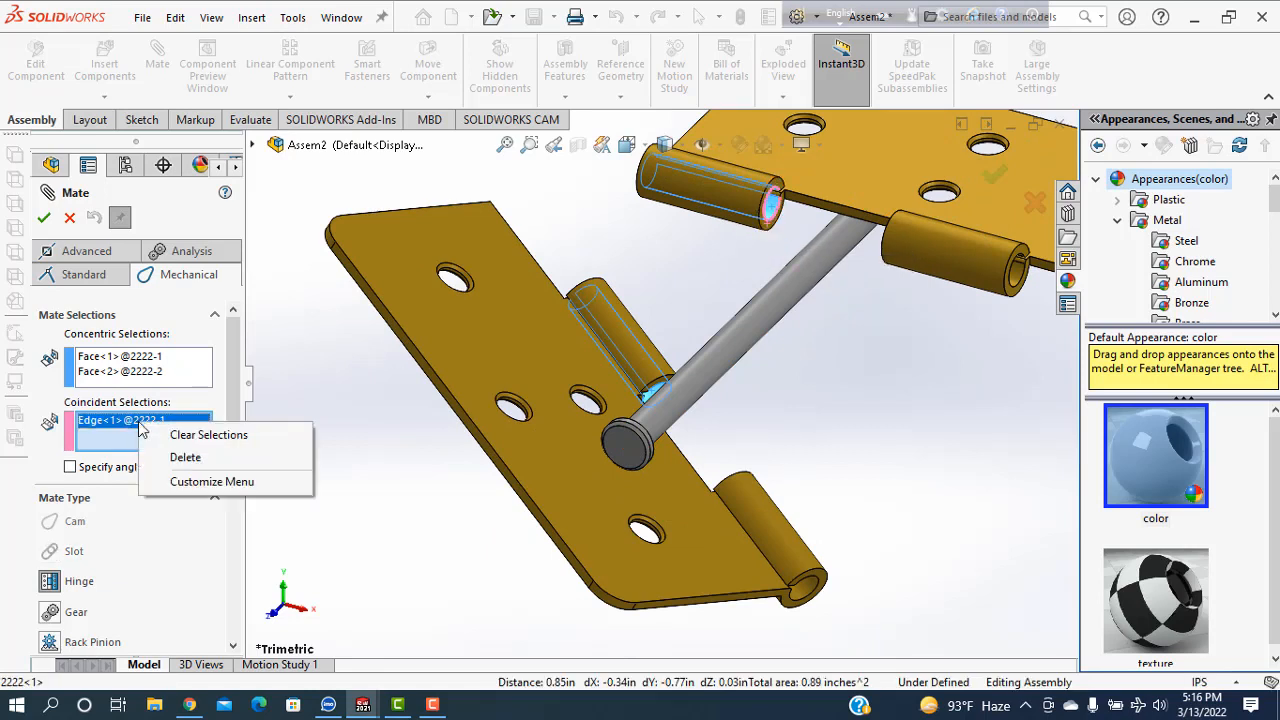
left_click(172, 458)
- Use the end faces of the two leaves' knuckles as coincident selections and complete the Hinge mate
scroll(752, 254, "down", 3)
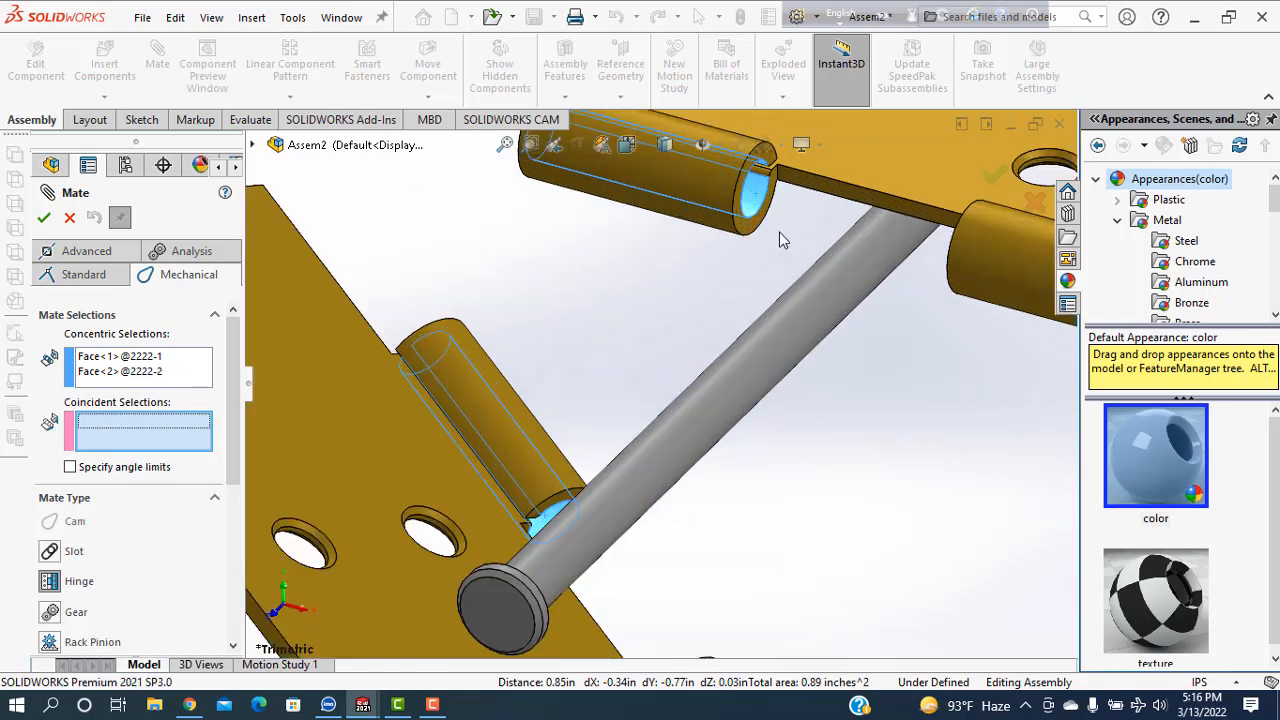
left_click(745, 238)
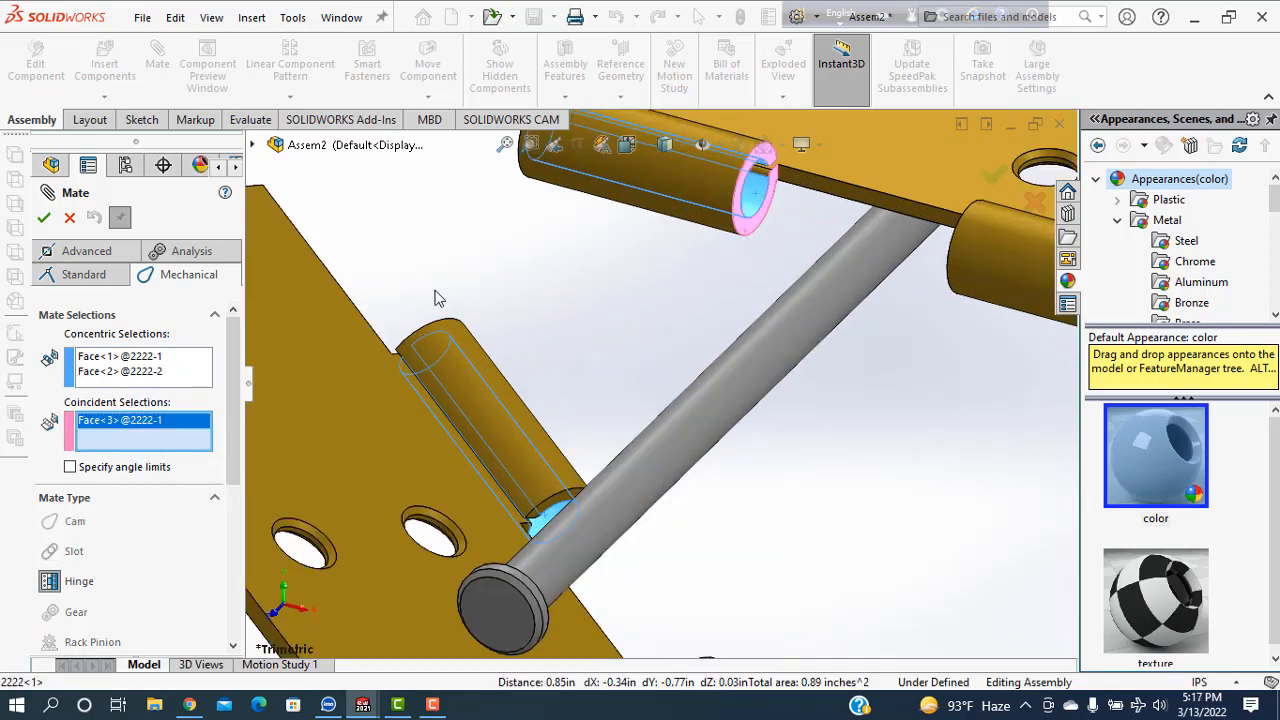
scroll(437, 290, "down", 3)
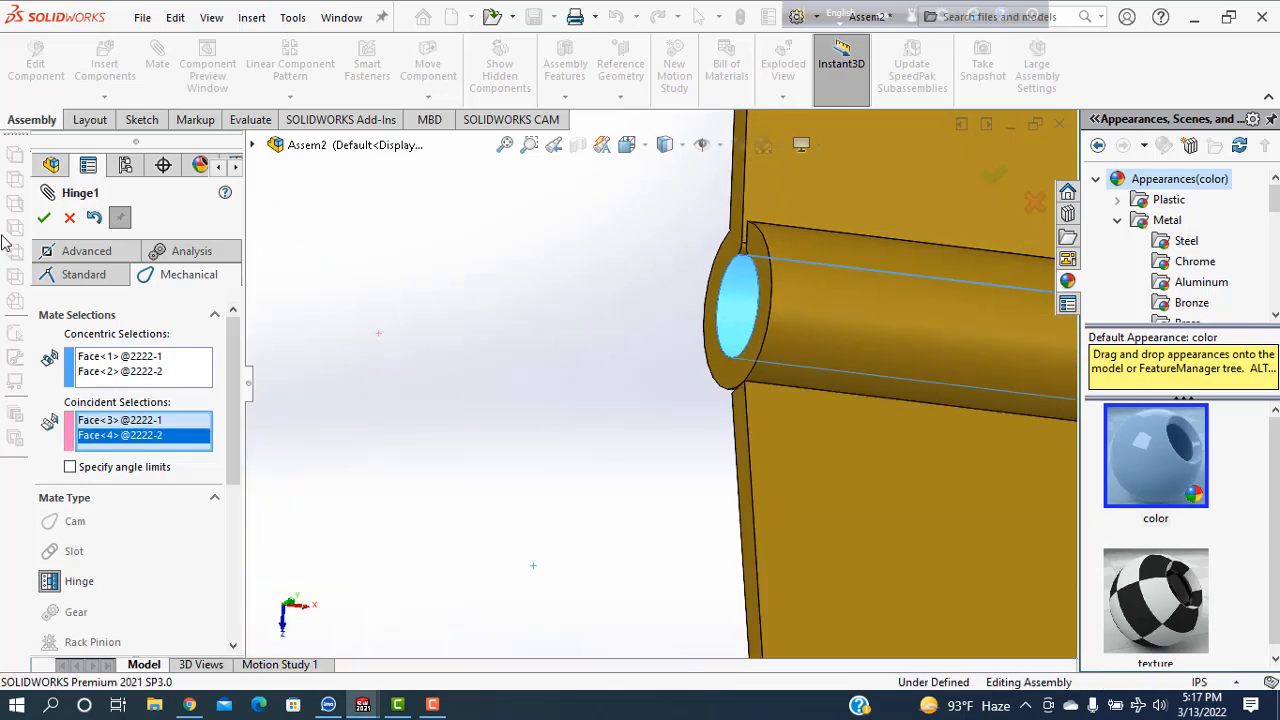
left_click(43, 218)
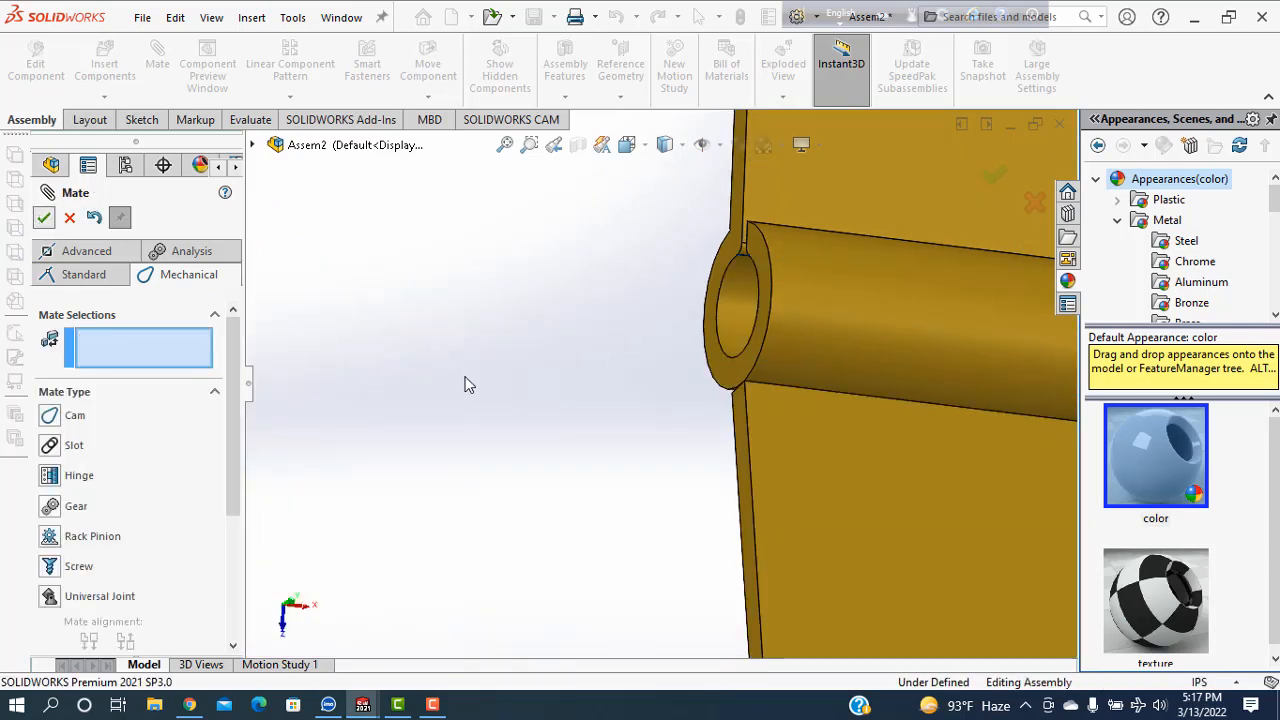
key("Escape")
- Add a coincident mate between the inner ring face of the pin's head and the outer knuckle end face of the first leaf
scroll(516, 466, "up", 5)
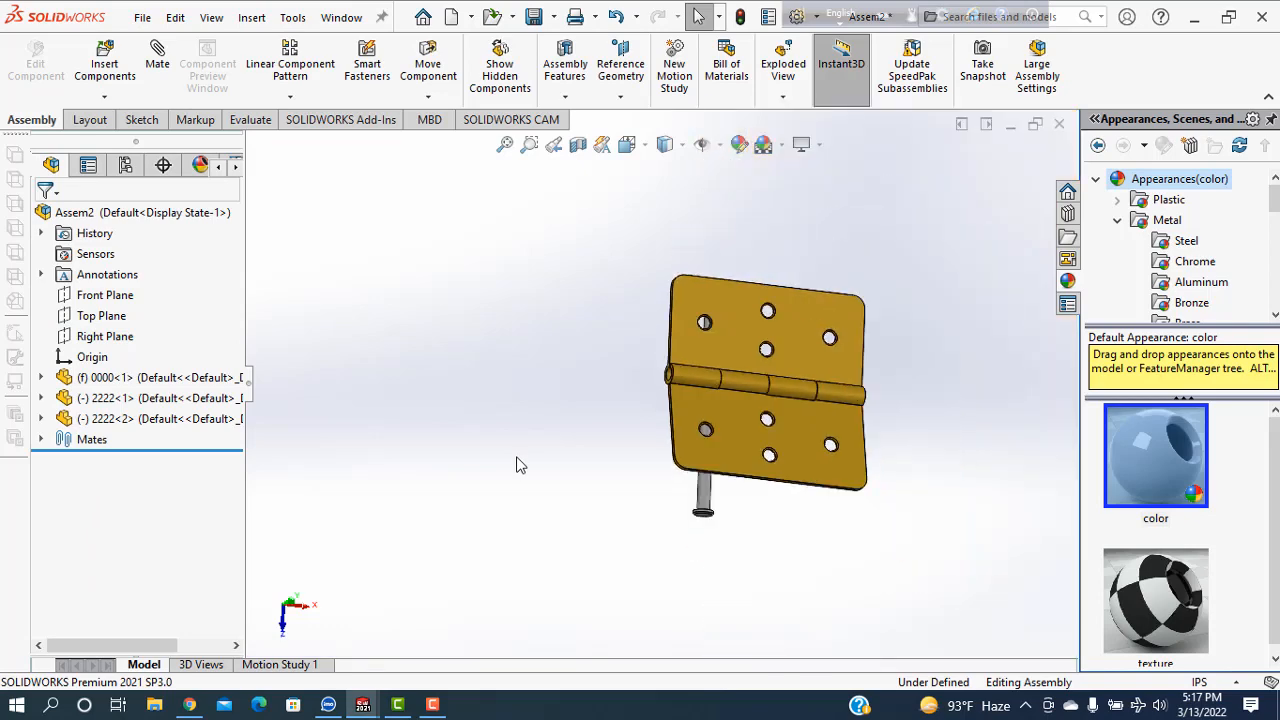
scroll(710, 512, "down", 3)
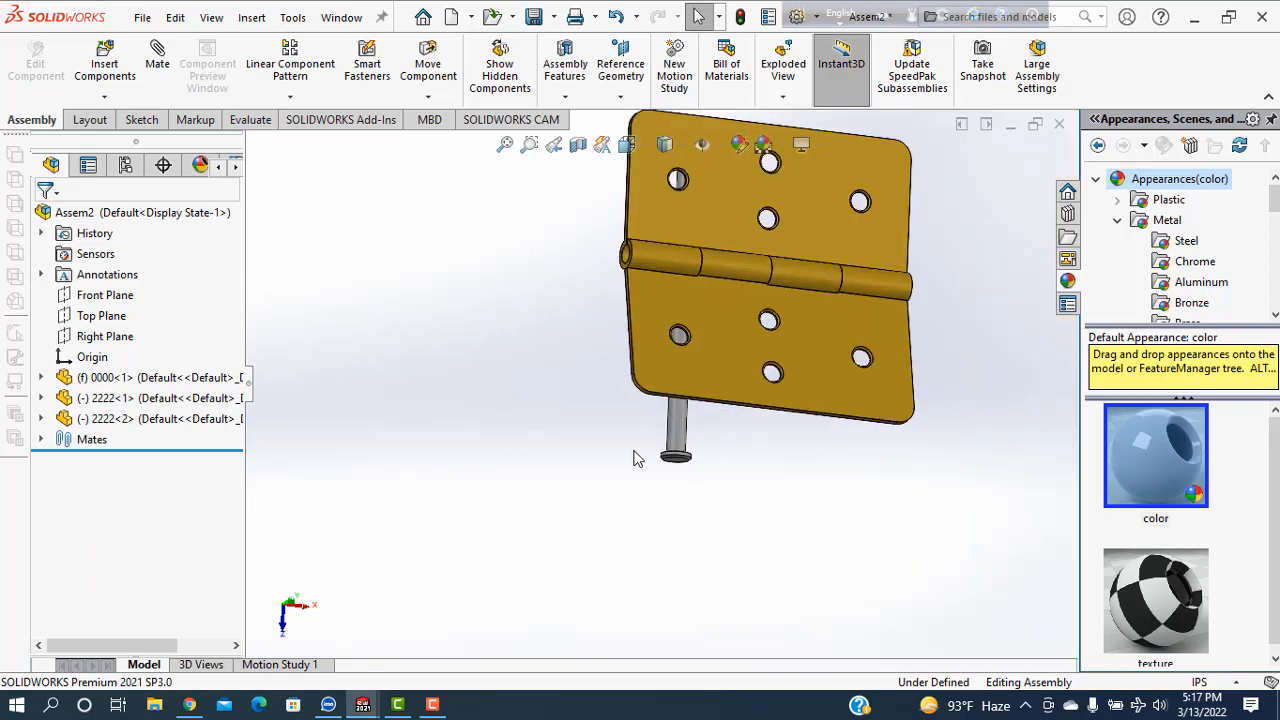
left_click(157, 52)
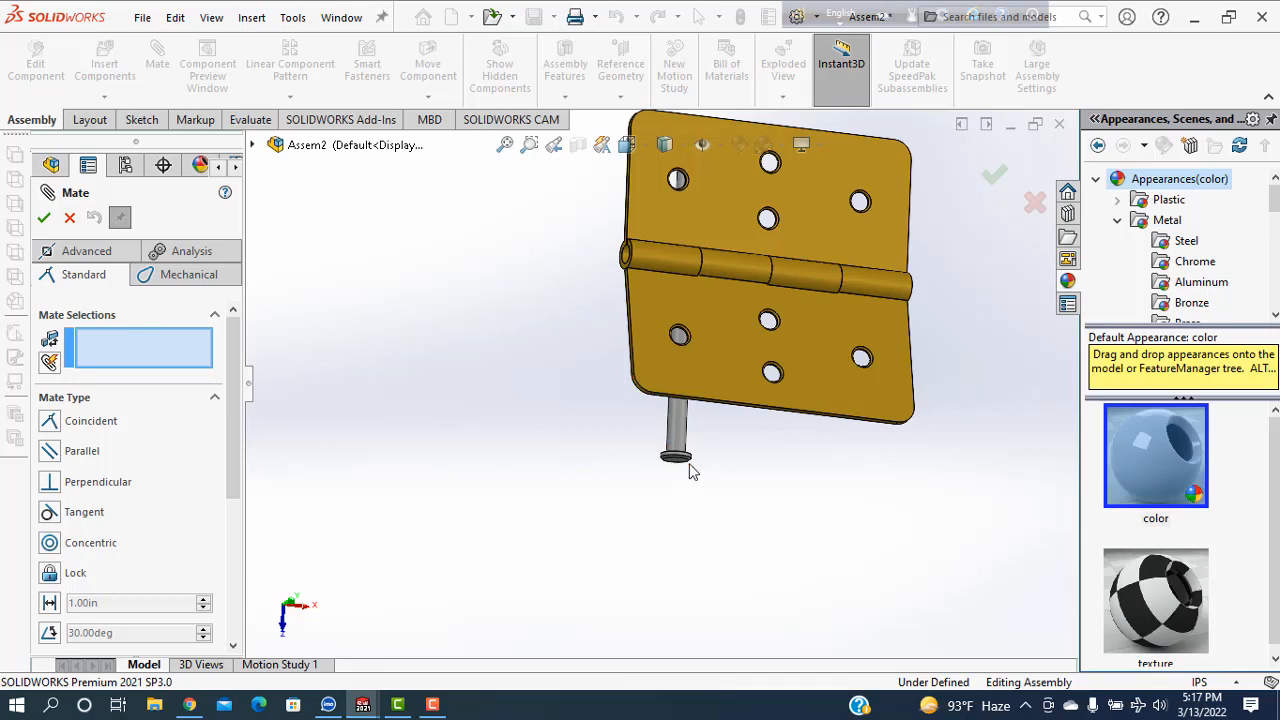
scroll(690, 472, "down", 3)
middle_click_drag(590, 391, 676, 582)
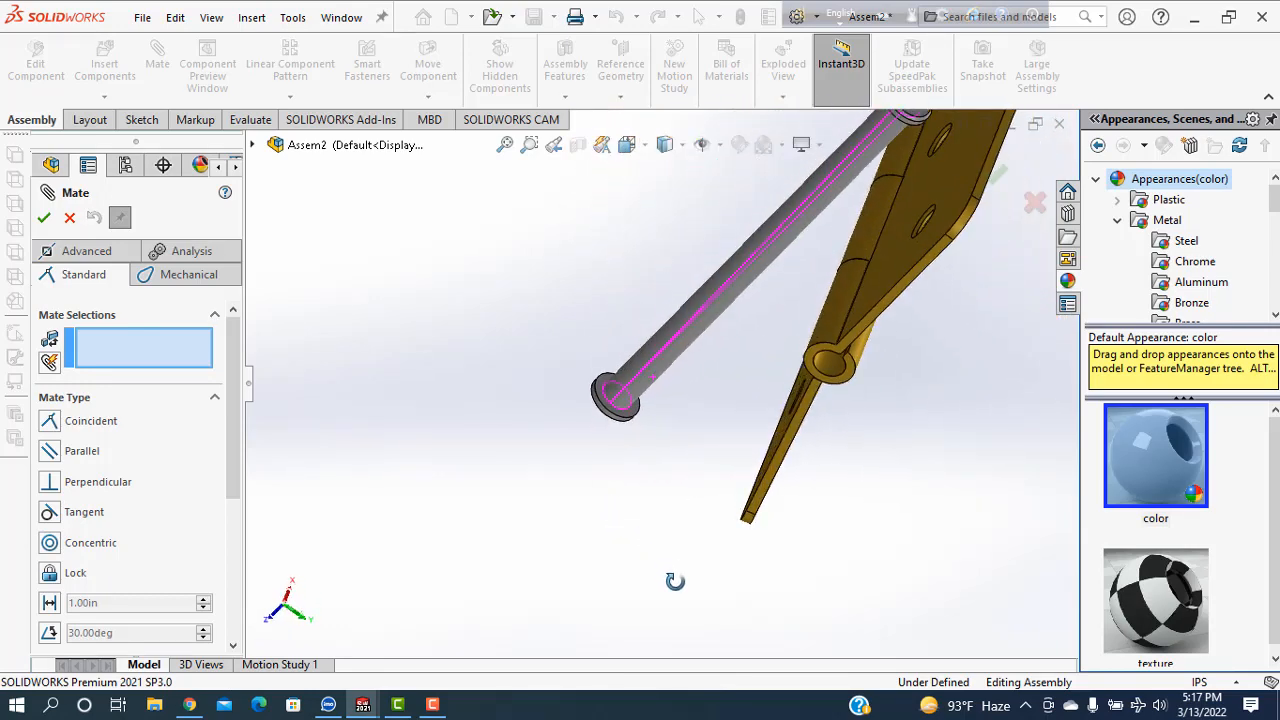
scroll(622, 428, "down", 3)
left_click(600, 421)
scroll(605, 425, "up", 4)
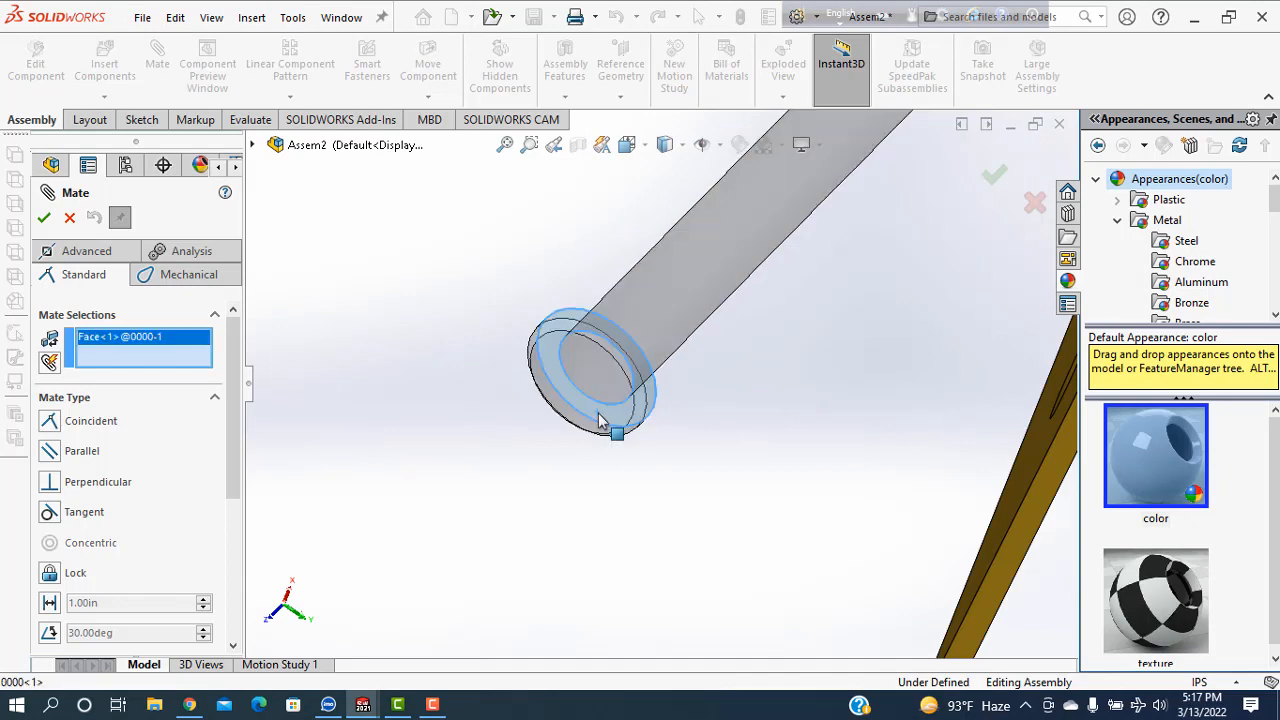
scroll(862, 377, "down", 3)
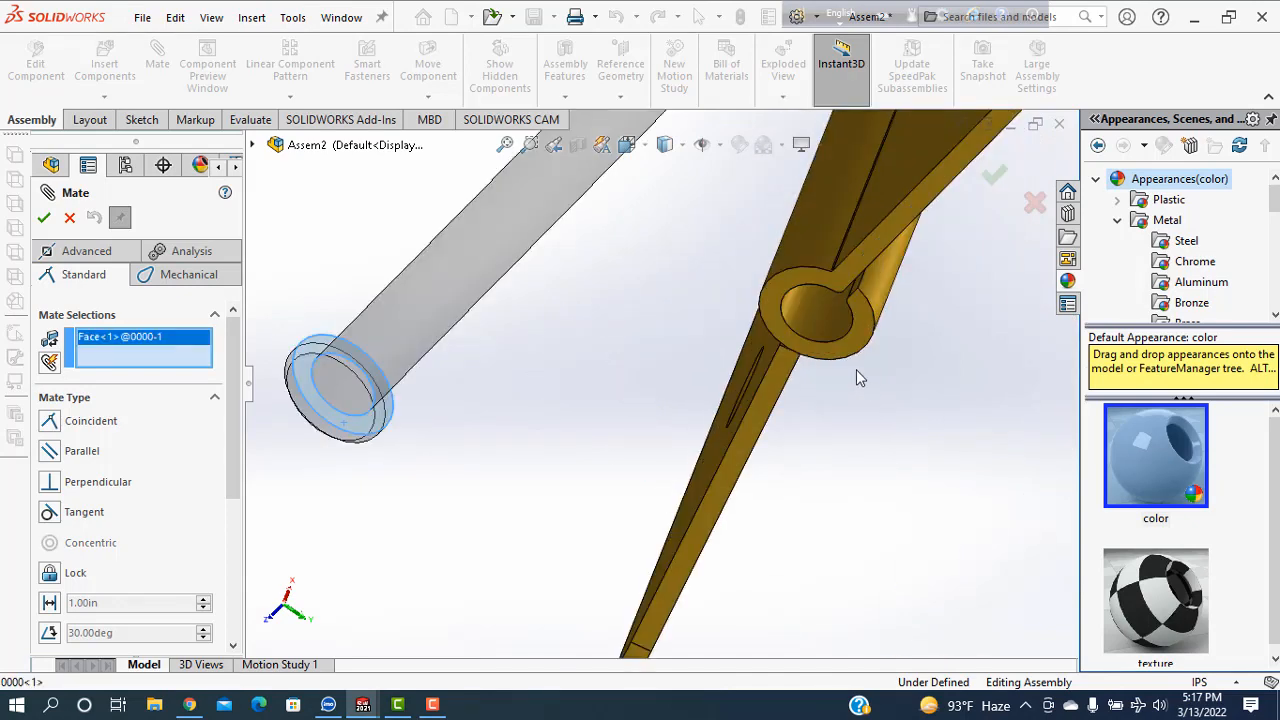
left_click(854, 343)
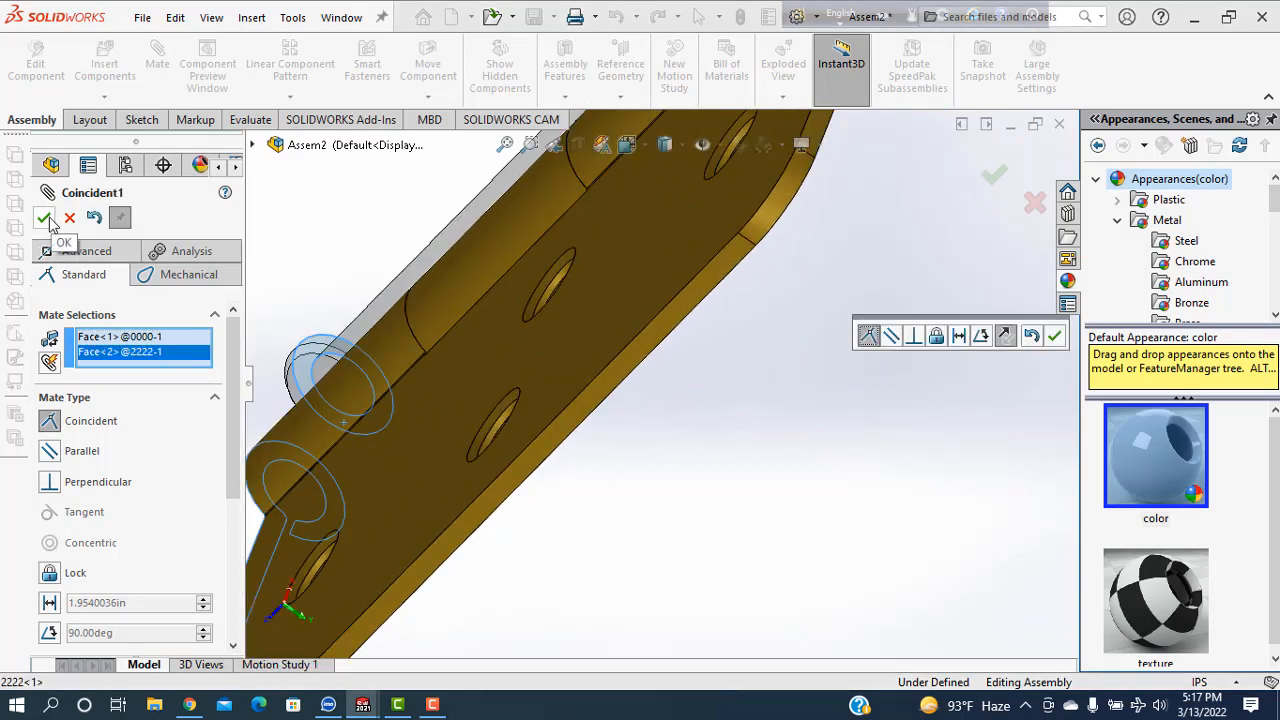
left_click(45, 219)
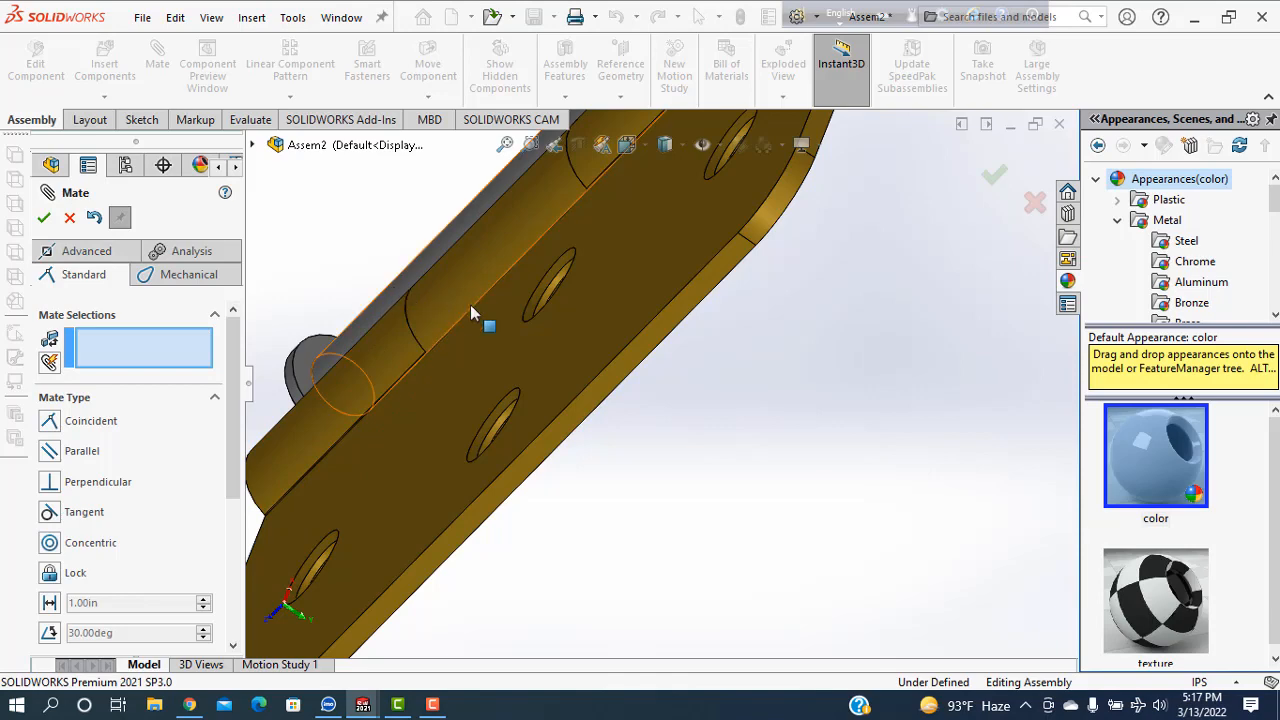
- Add a concentric mate between the second leaf's inner knuckle bore face and the pin's cylindrical shaft face, and finish mating
middle_click_drag(470, 314, 525, 307)
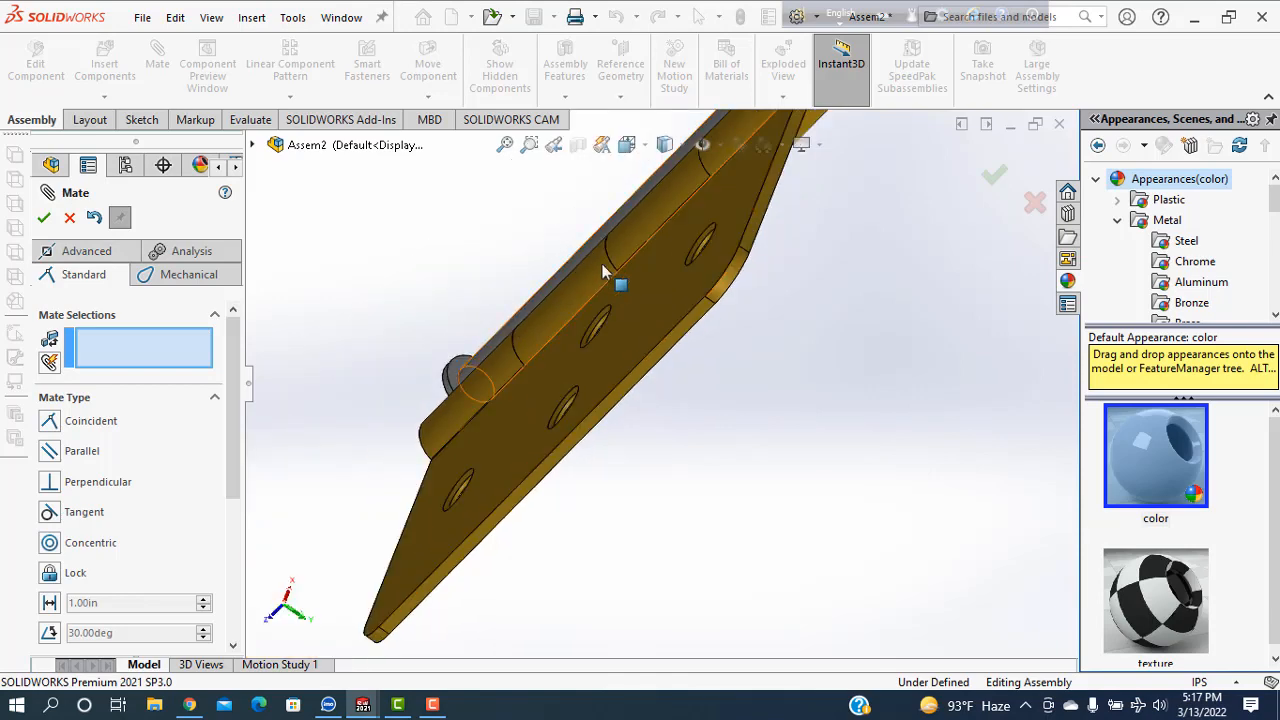
scroll(771, 206, "up", 3)
scroll(757, 206, "down", 8)
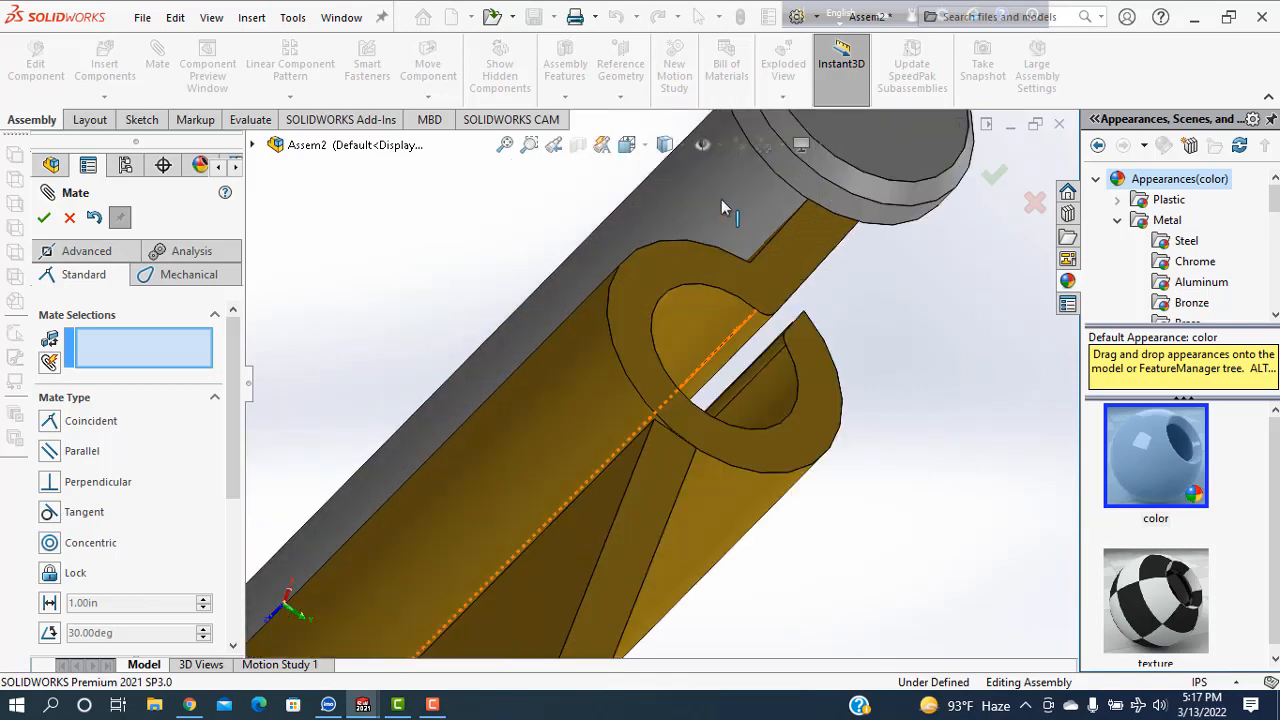
left_click(687, 324)
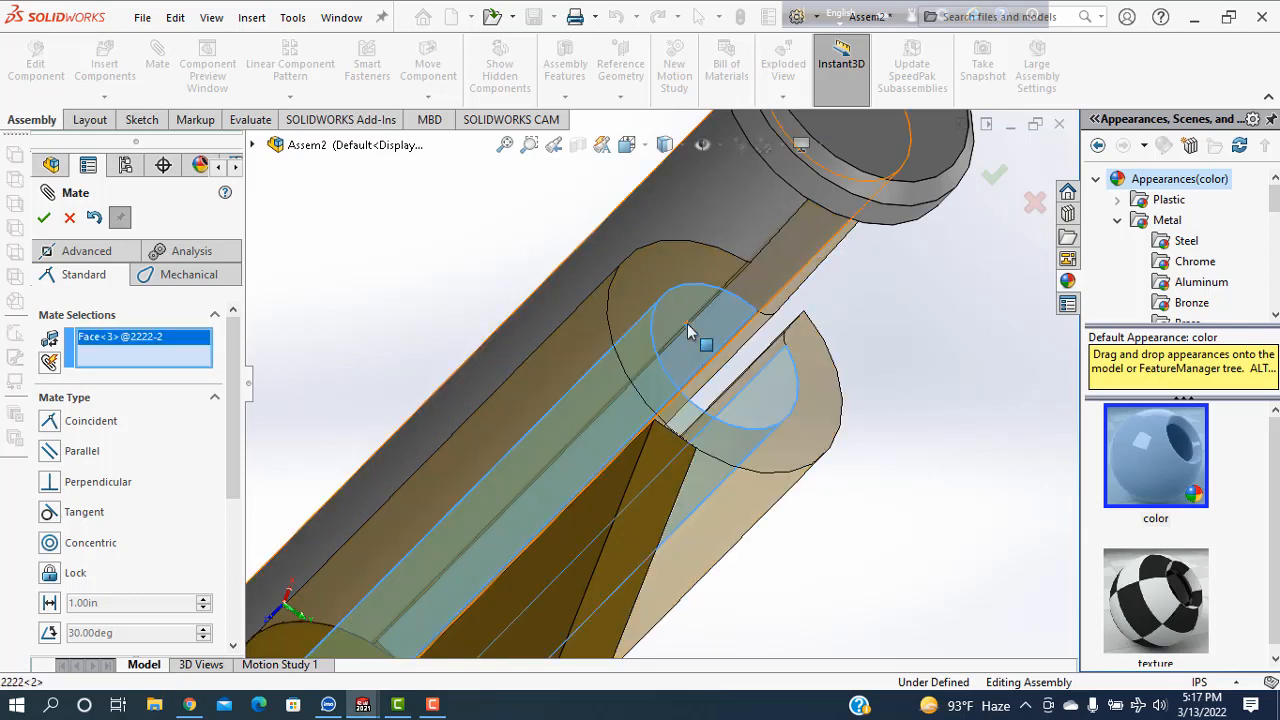
left_click(706, 197)
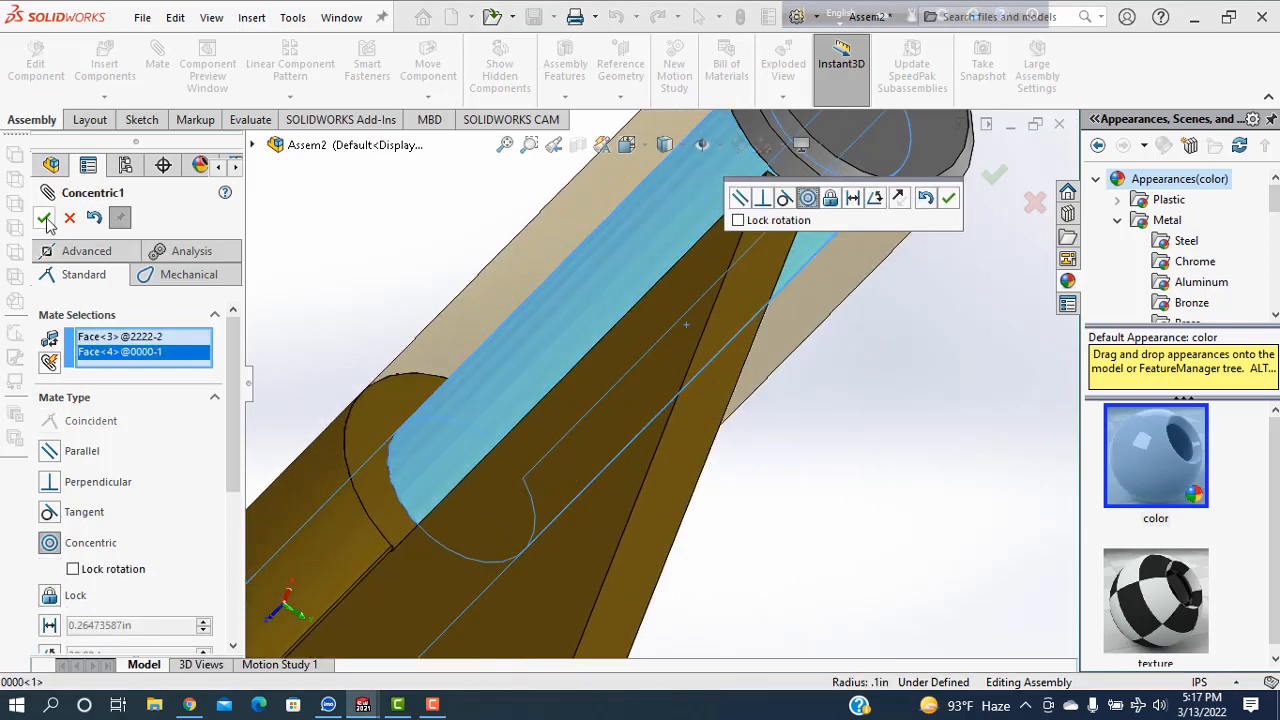
left_click(44, 218)
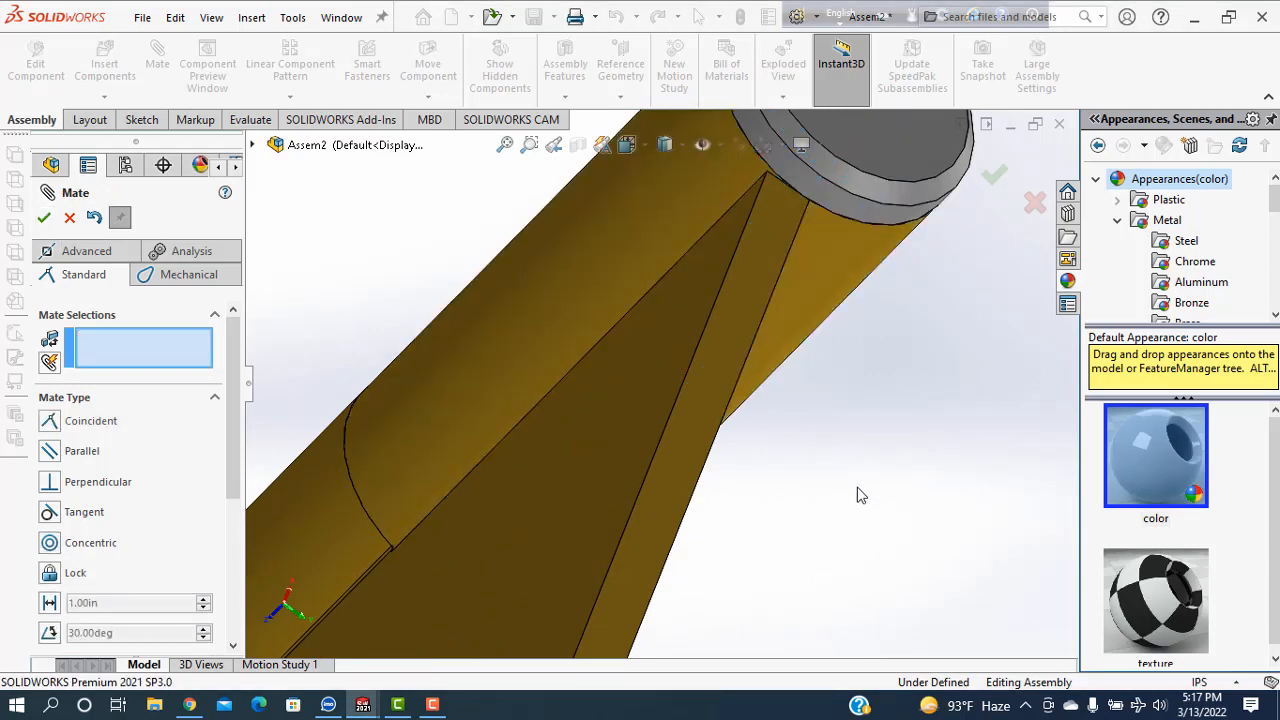
scroll(860, 490, "up", 8)
middle_click_drag(849, 491, 720, 390)
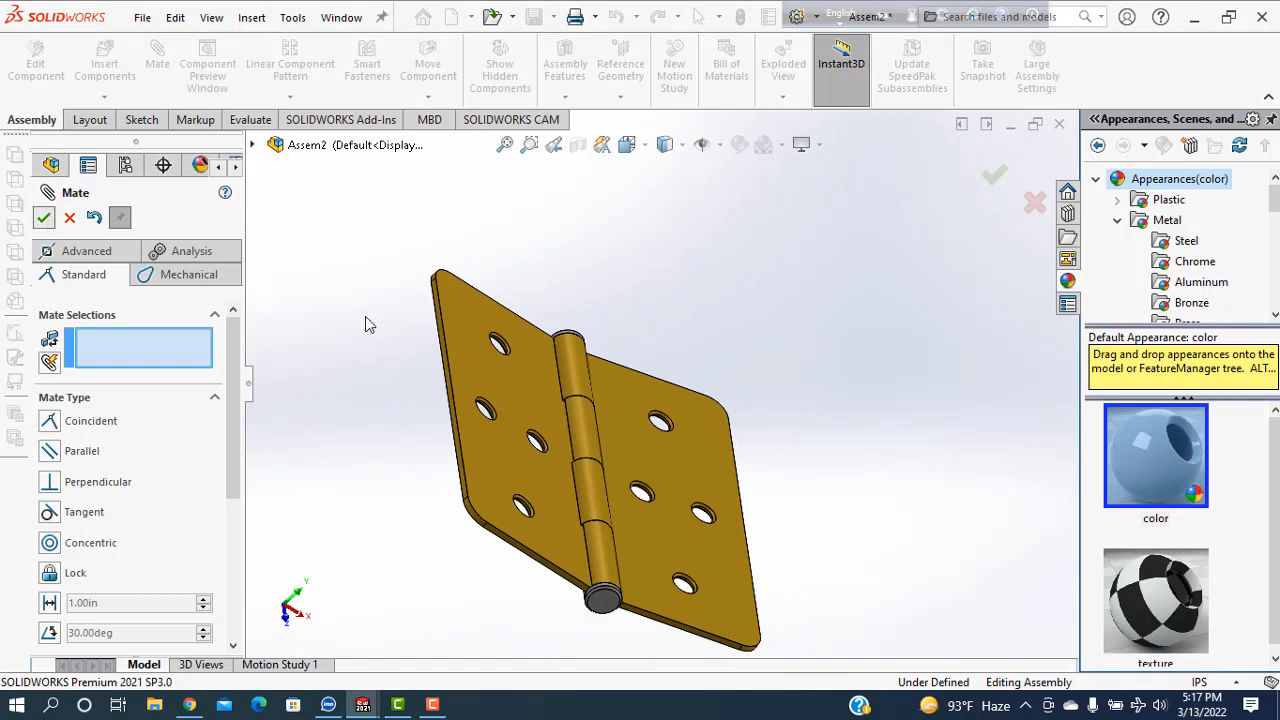
key("Escape")
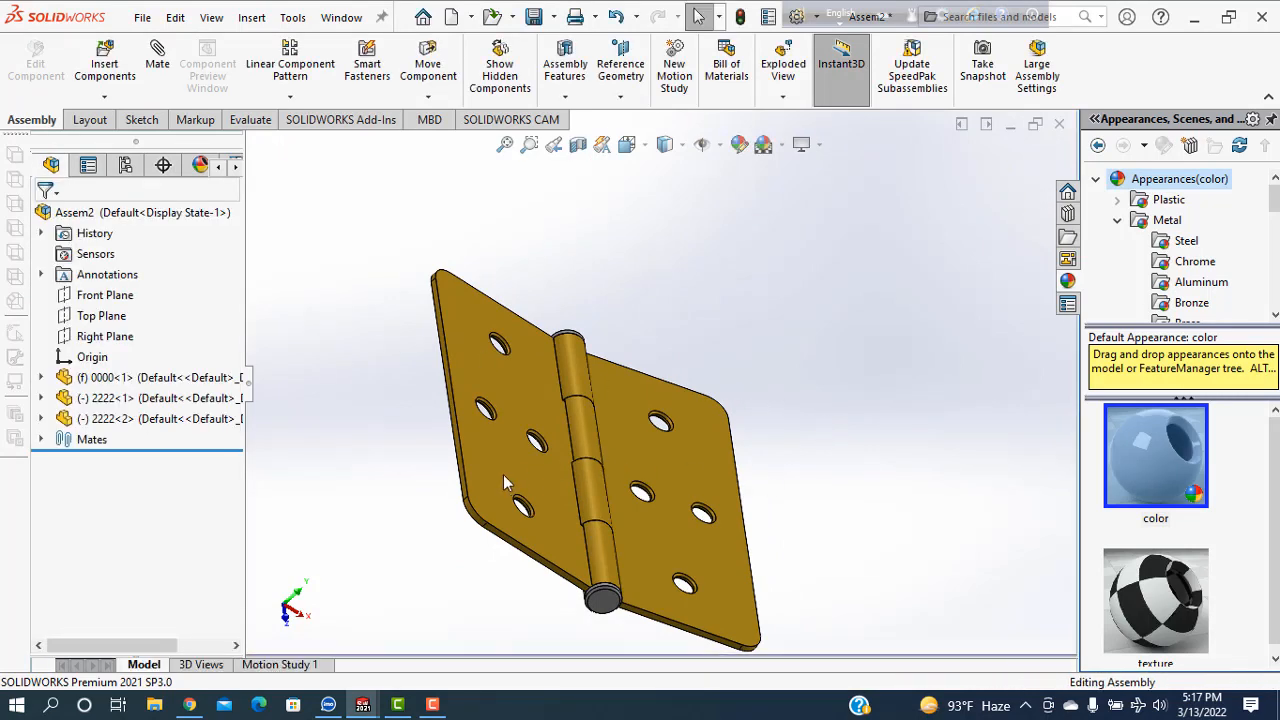
- Swing the hinge leaves freely about the pin to test the hinge's motion, and clear the selection
left_click(505, 474)
left_click_drag(420, 510, 751, 491)
left_click(874, 560)
middle_click_drag(874, 560, 731, 540)
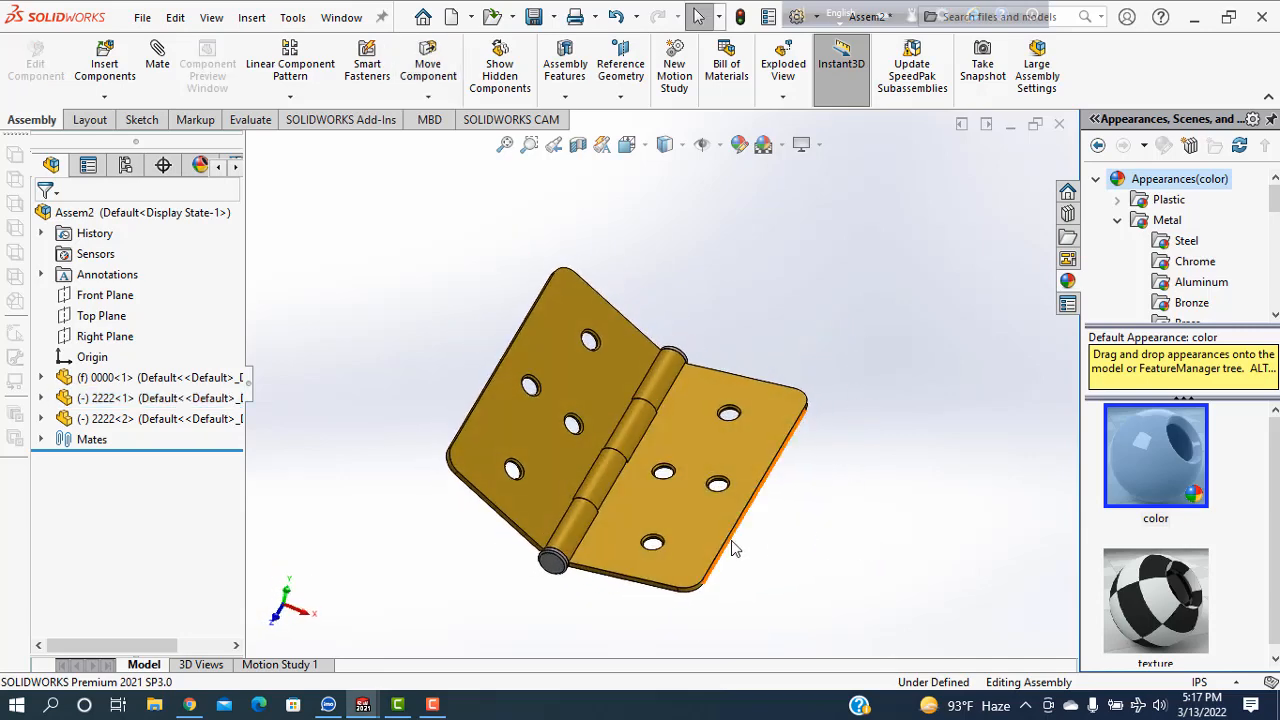
left_click_drag(717, 538, 845, 584)
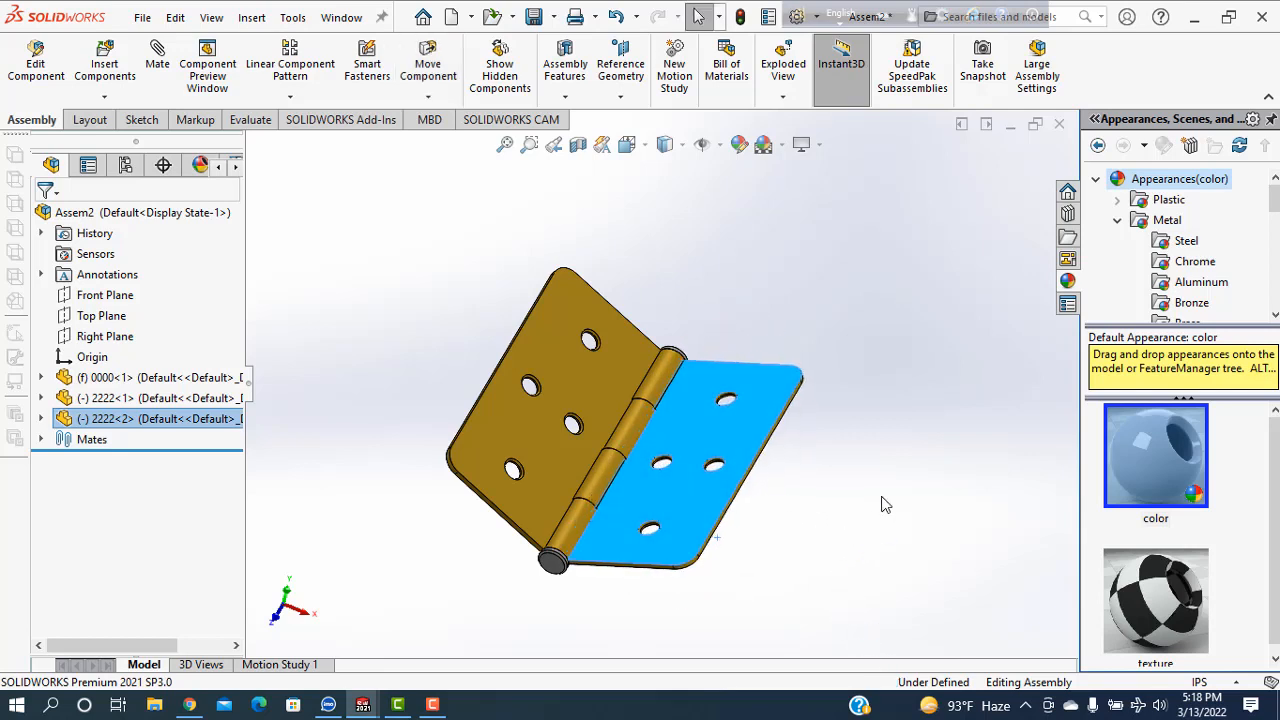
left_click(882, 497)
- Preview the hinge shaded without edges from several angles, and return the display style to shaded with edges
left_click(682, 144)
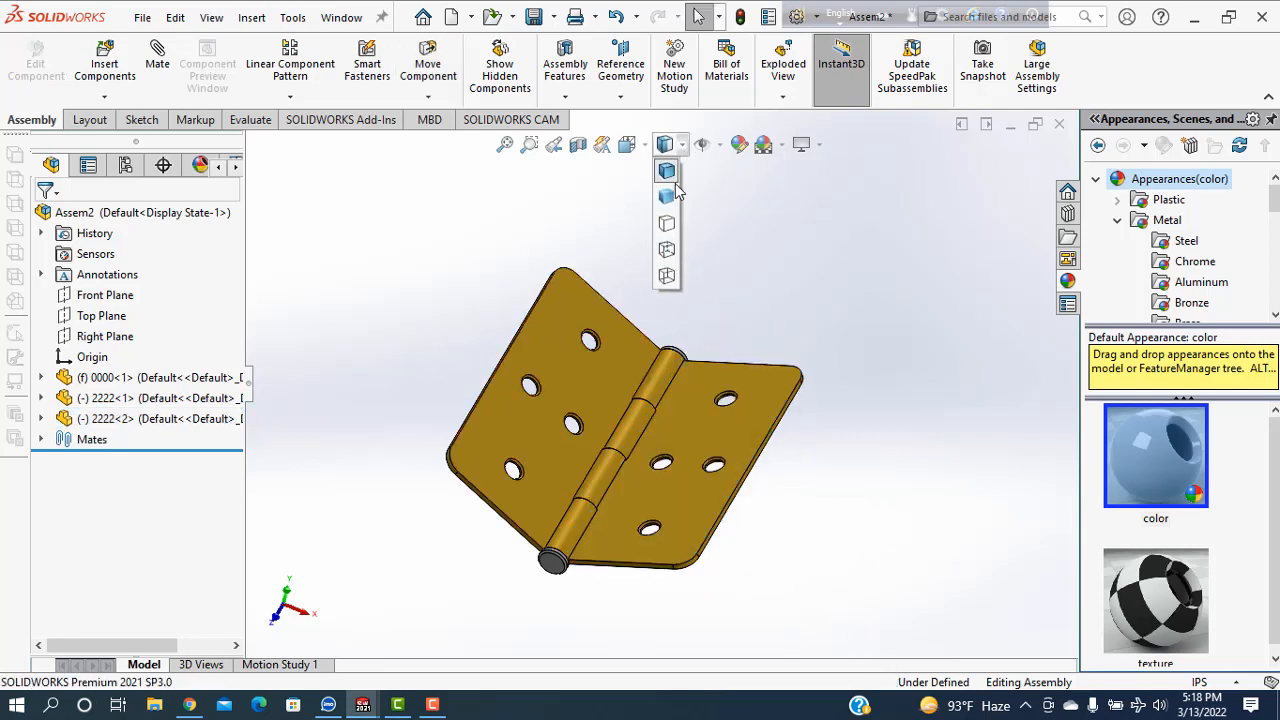
left_click(665, 198)
middle_click_drag(524, 399, 866, 369)
left_click_drag(700, 385, 868, 243)
left_click(697, 176)
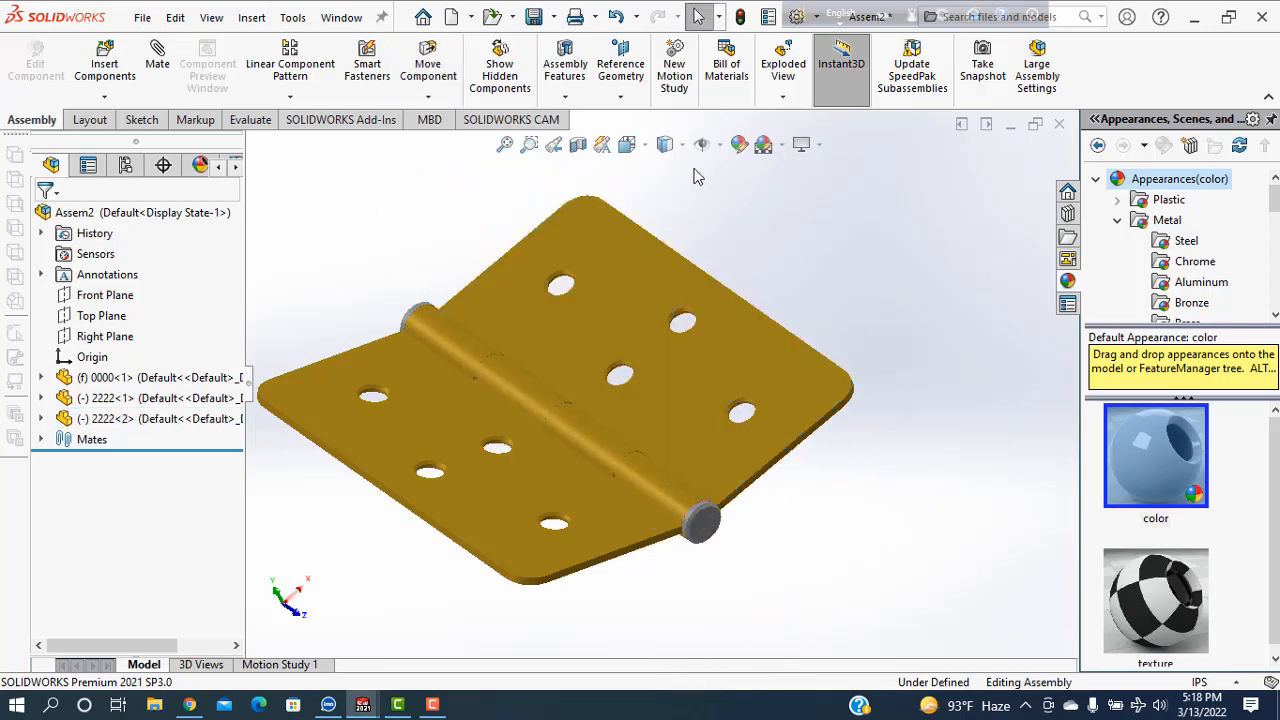
middle_click_drag(921, 358, 855, 327)
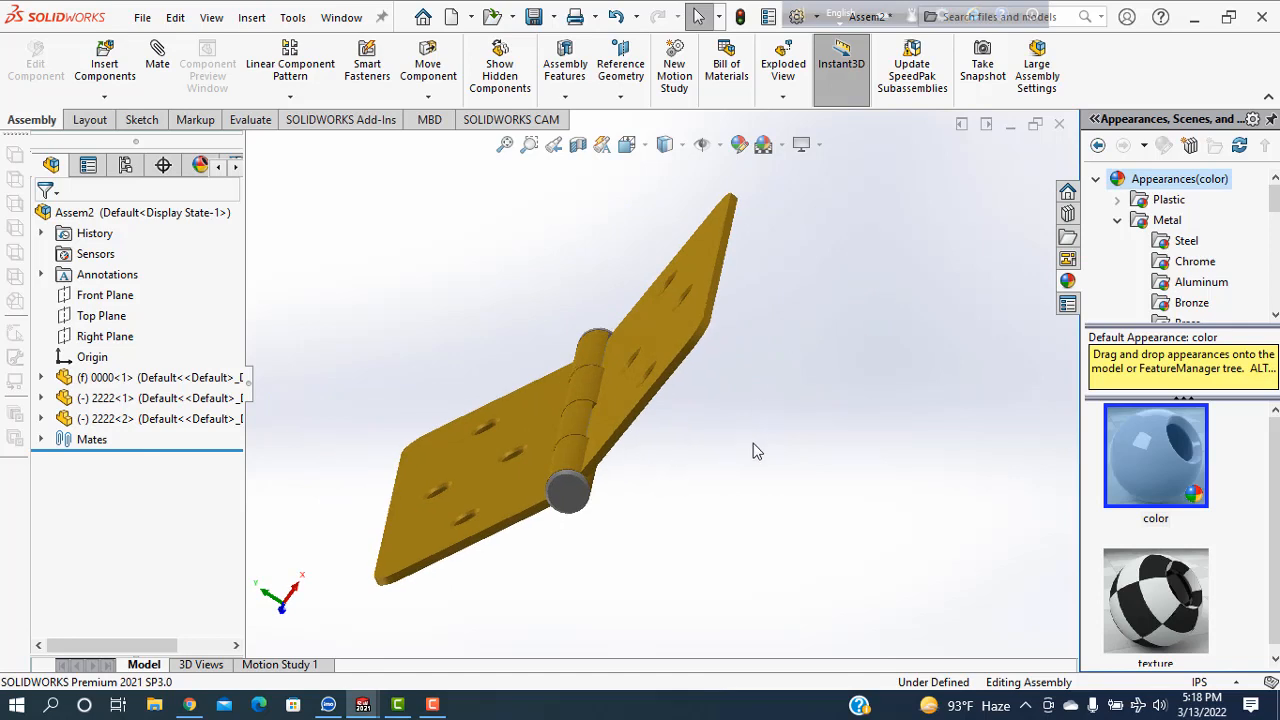
middle_click_drag(775, 401, 746, 209)
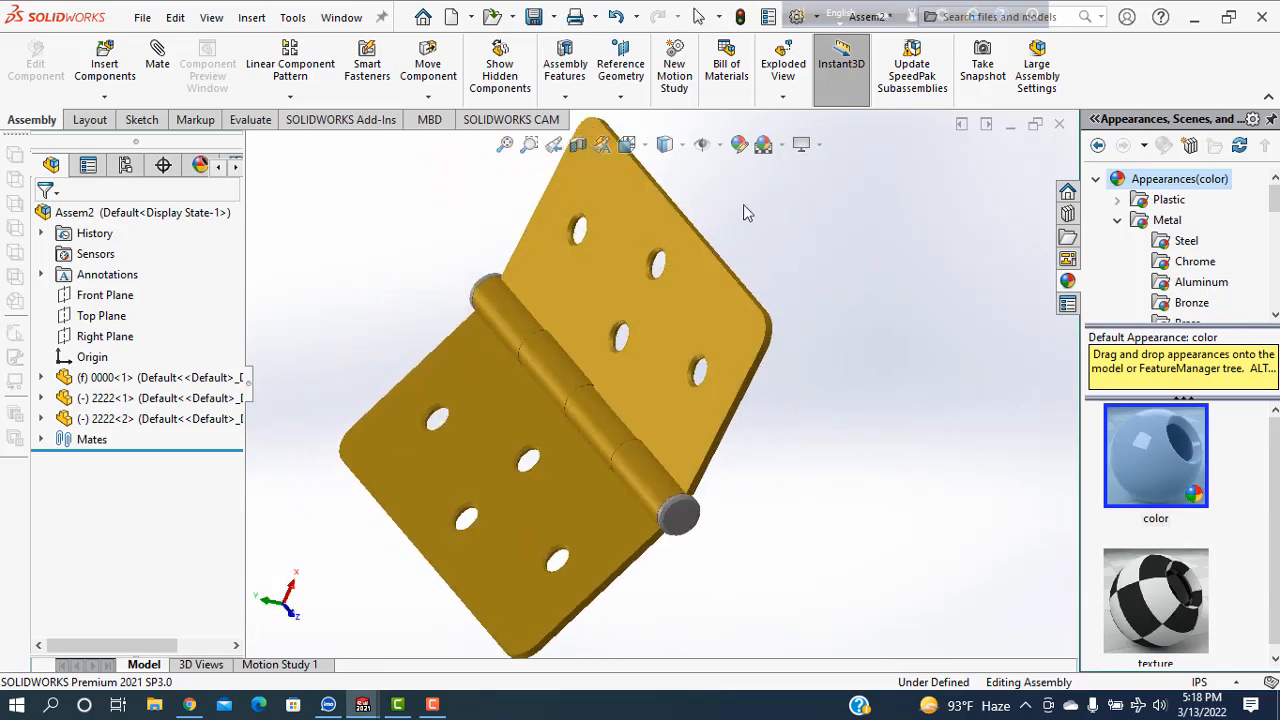
left_click(668, 172)
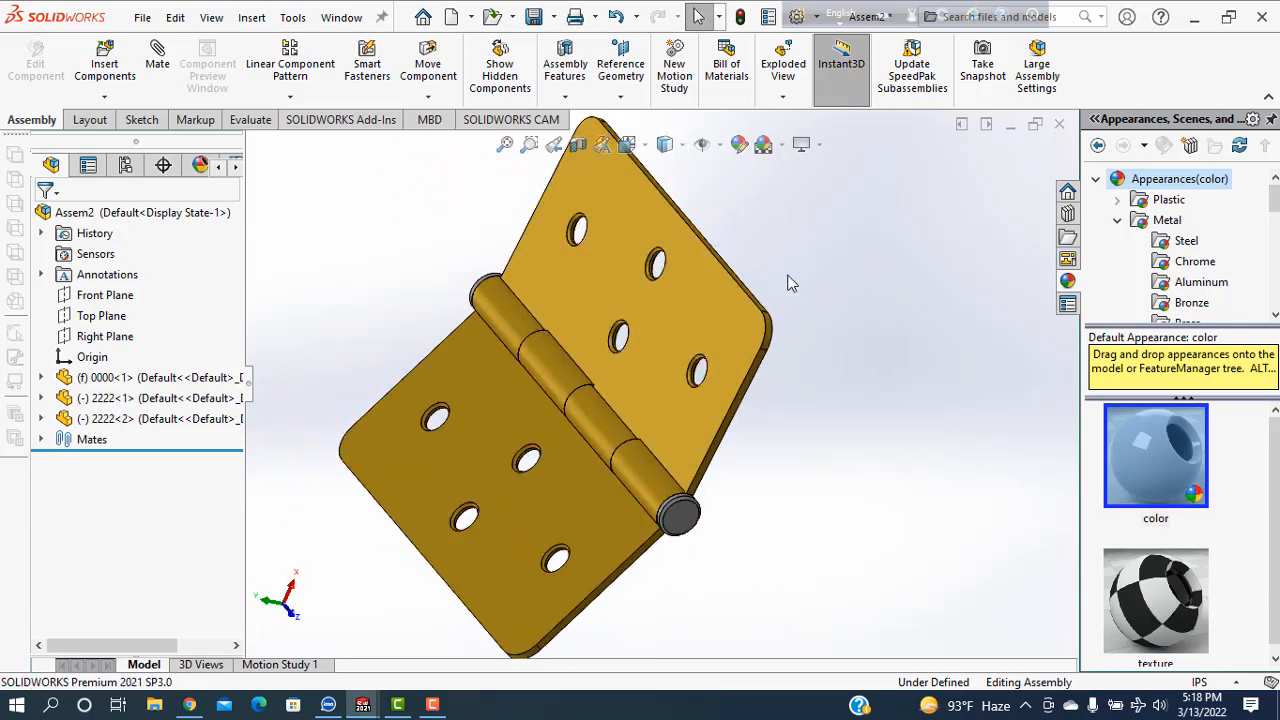
mouse_move(792, 282)
middle_mouse_down()
mouse_move(846, 334)
mouse_move(883, 283)
mouse_move(897, 313)
mouse_move(885, 330)
middle_mouse_up()
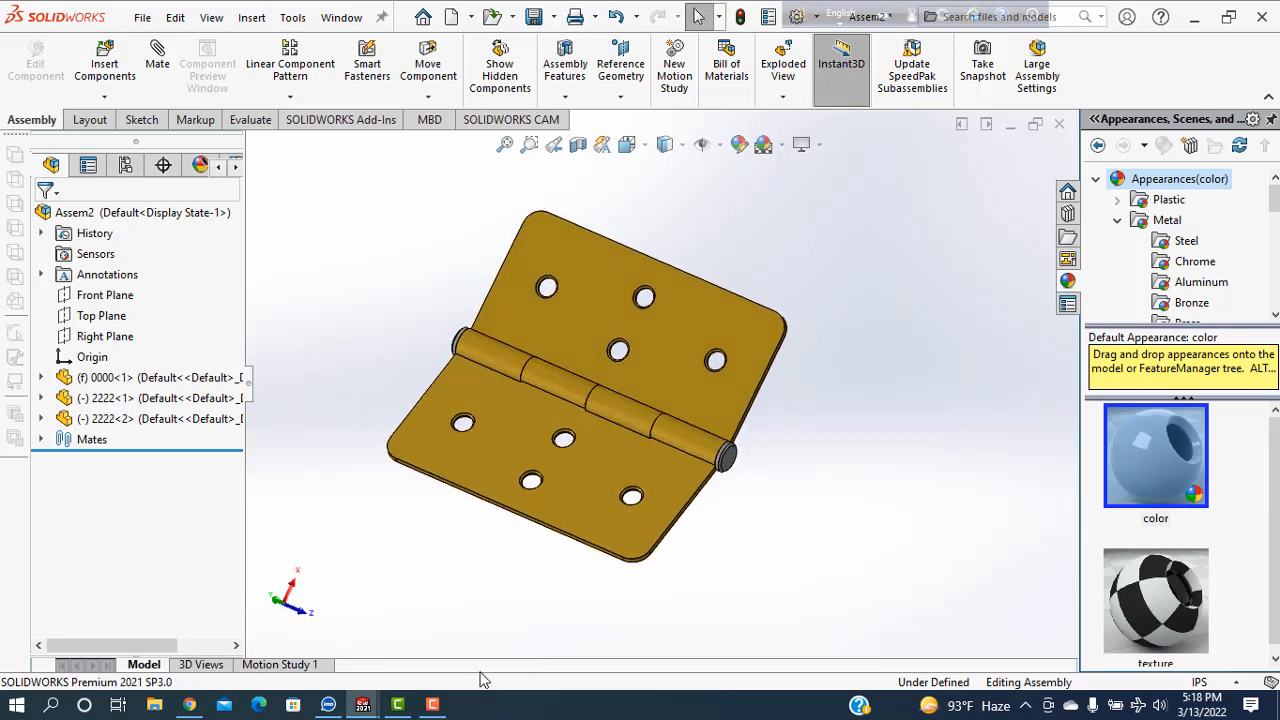